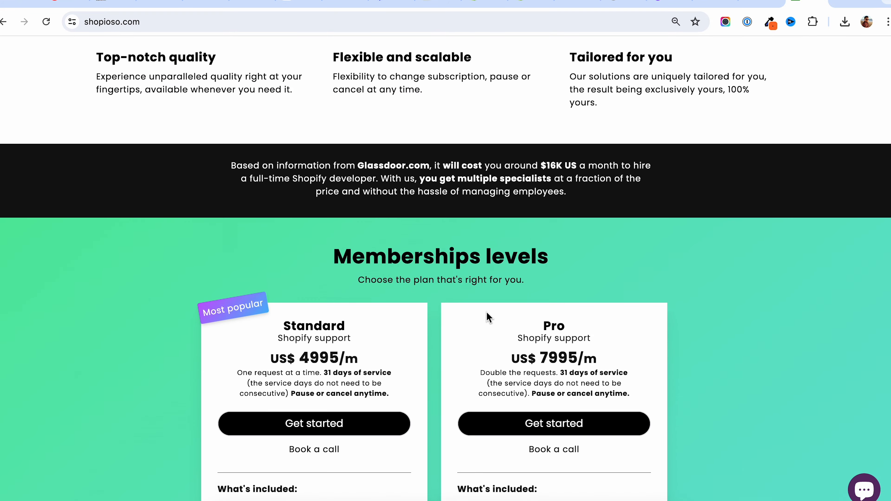
scroll(489, 318, down, 2)
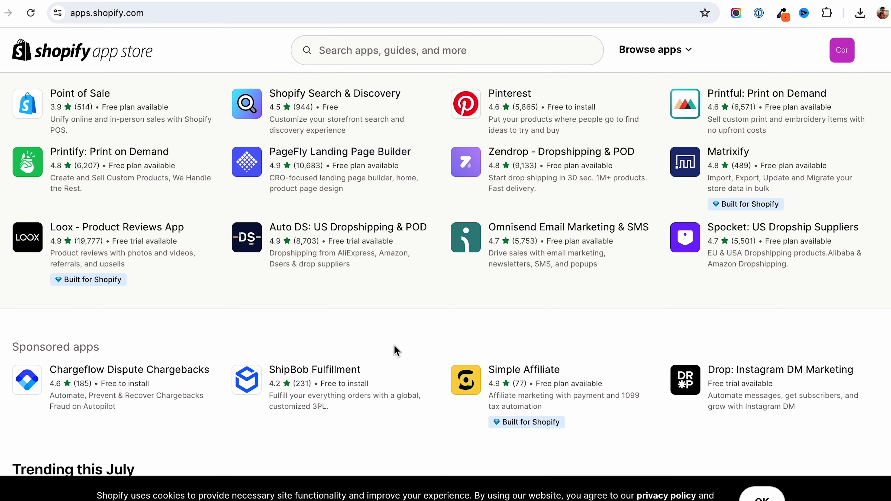
- Look through the membership levels on shopioso.com and the popular, sponsored and trending apps on the Shopify App Store home page
scroll(396, 351, down, 5)
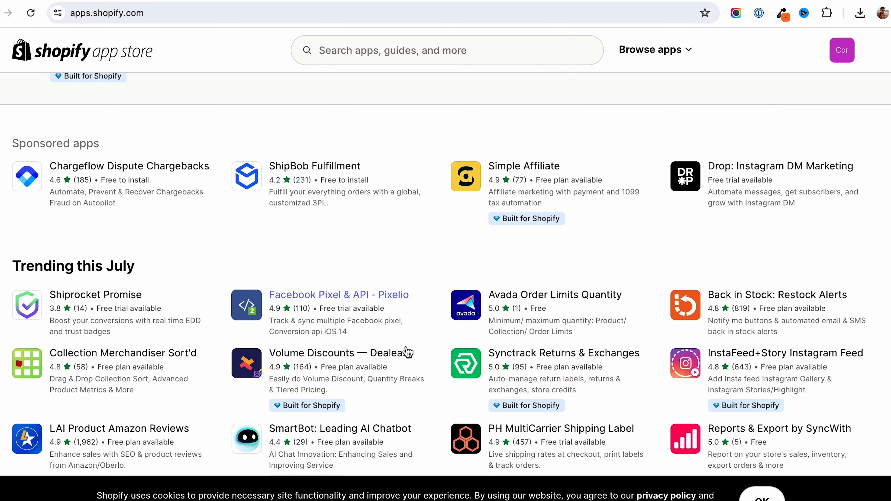
scroll(408, 354, down, 3)
scroll(428, 352, down, 3)
scroll(424, 348, down, 10)
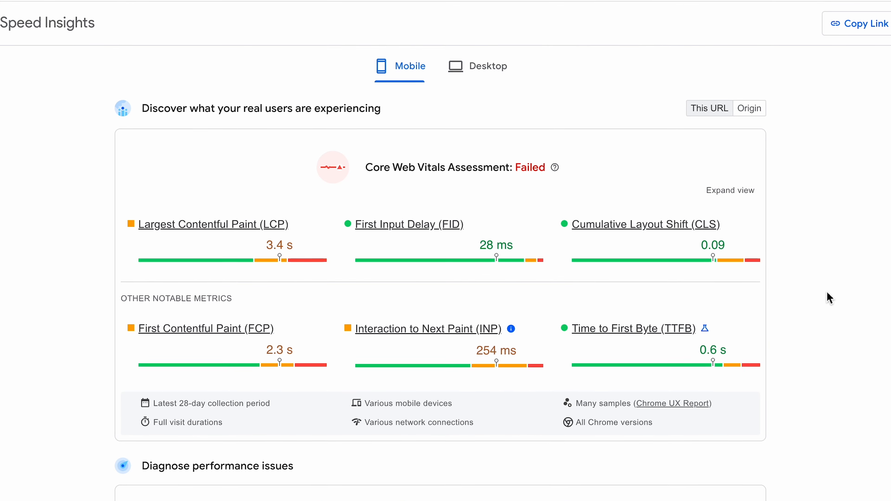
scroll(828, 297, down, 5)
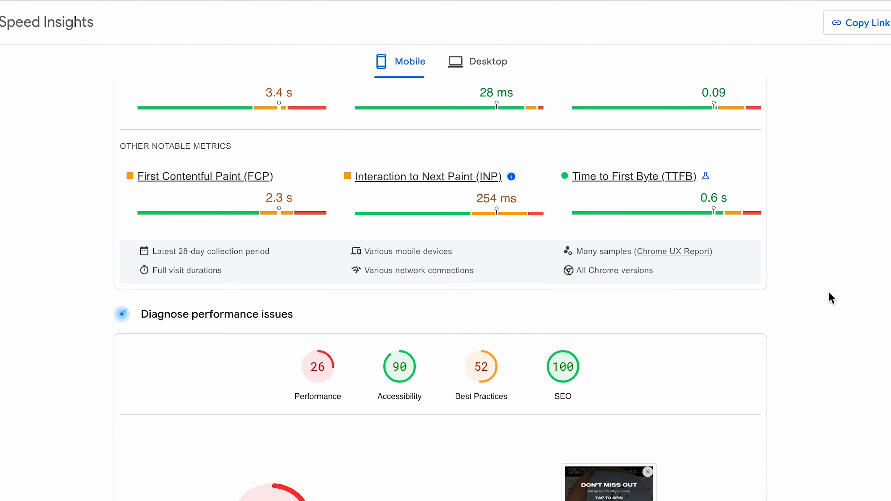
- Examine the mobile performance score and loading metrics in the PageSpeed Insights report
scroll(830, 298, down, 6)
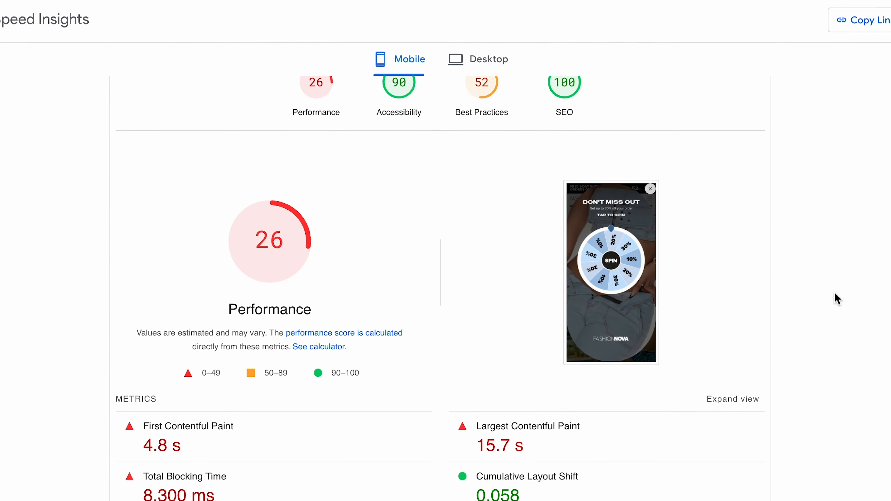
scroll(837, 298, down, 3)
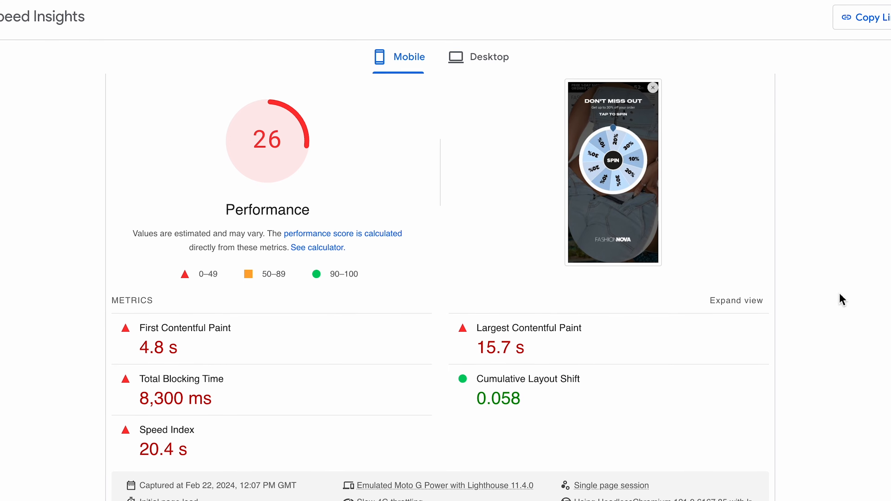
scroll(842, 298, down, 3)
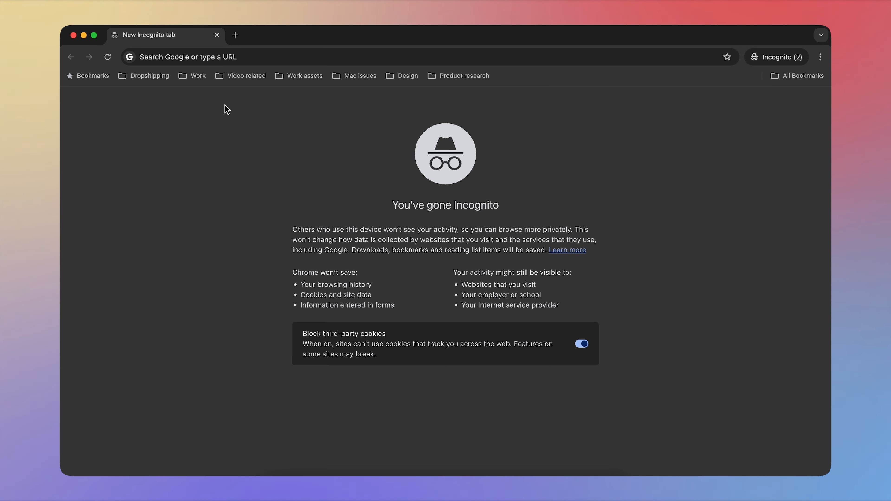
- Search YouTube for "shopify product tabs" and open the first two non-sponsored tutorial videos in separate browser tabs
click(235, 58)
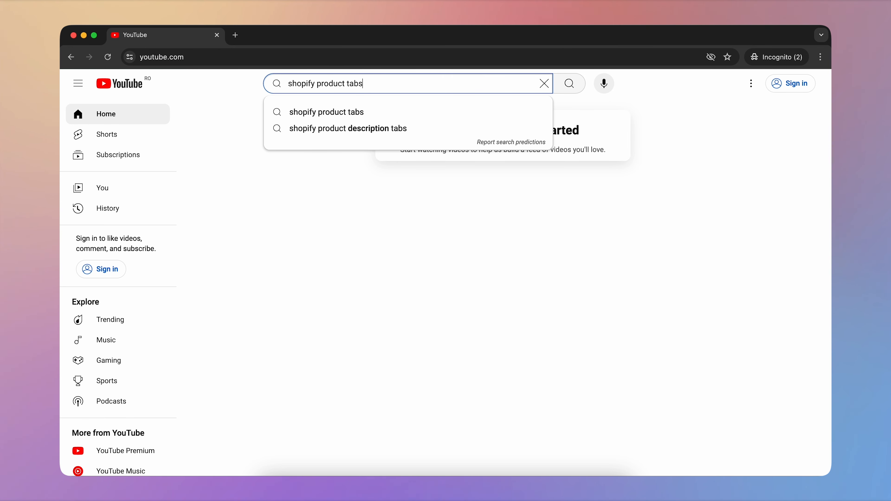
key(Return)
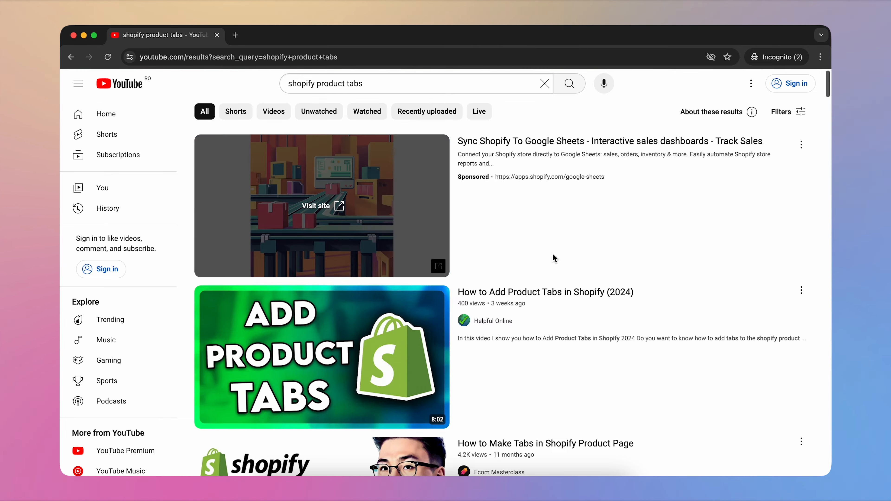
scroll(558, 258, down, 5)
right_click(514, 123)
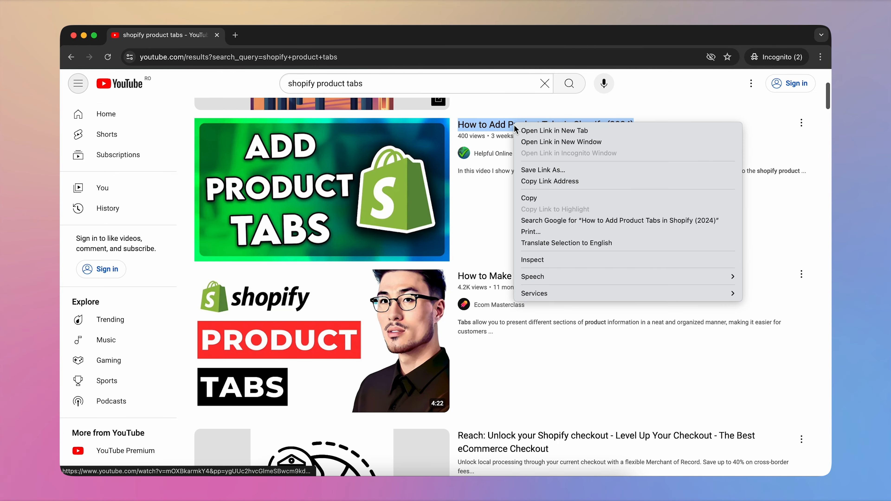
click(554, 131)
right_click(515, 276)
click(540, 283)
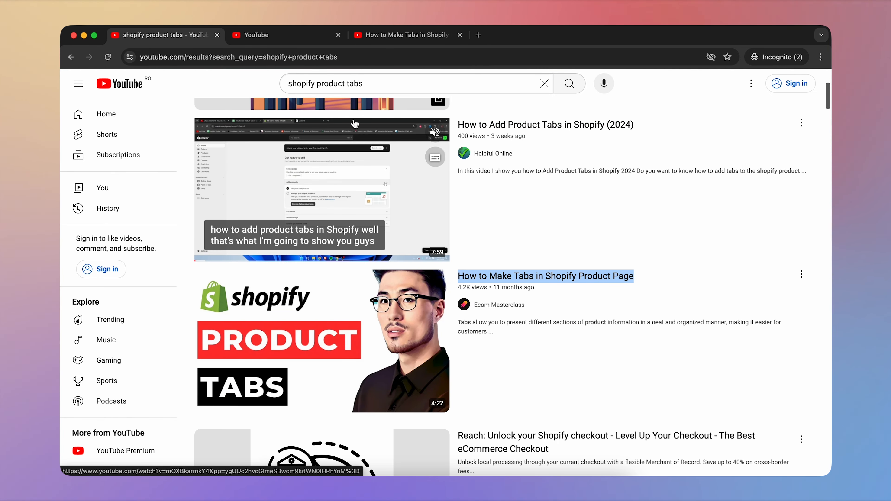
- Watch the app recommendation in "How to Add Product Tabs in Shopify (2024)" from 0:43 and pause at the recommended app's page
click(247, 35)
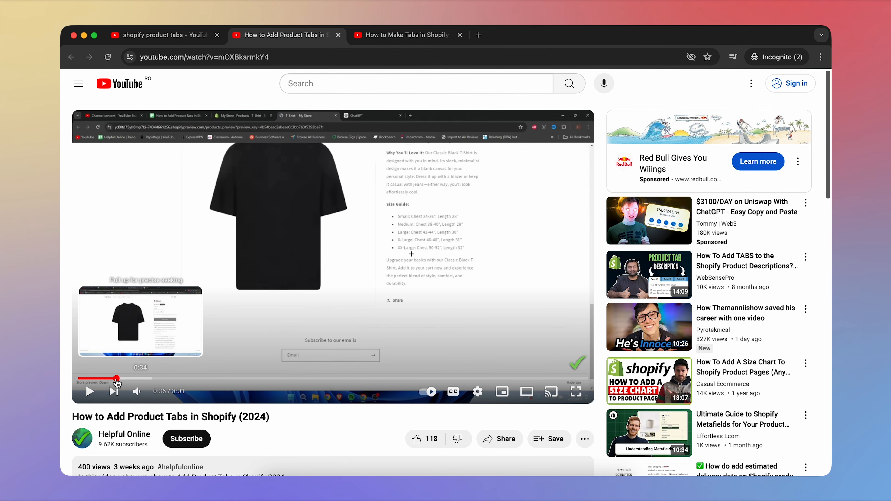
drag(117, 383, 124, 383)
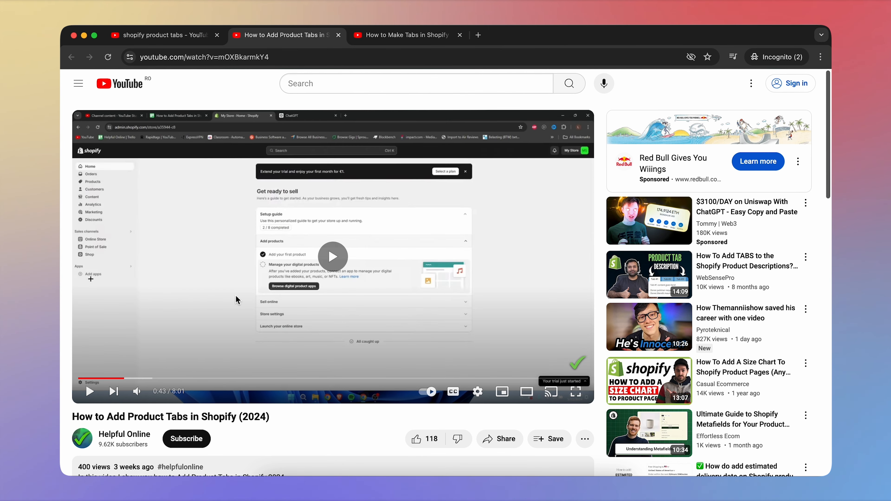
click(236, 300)
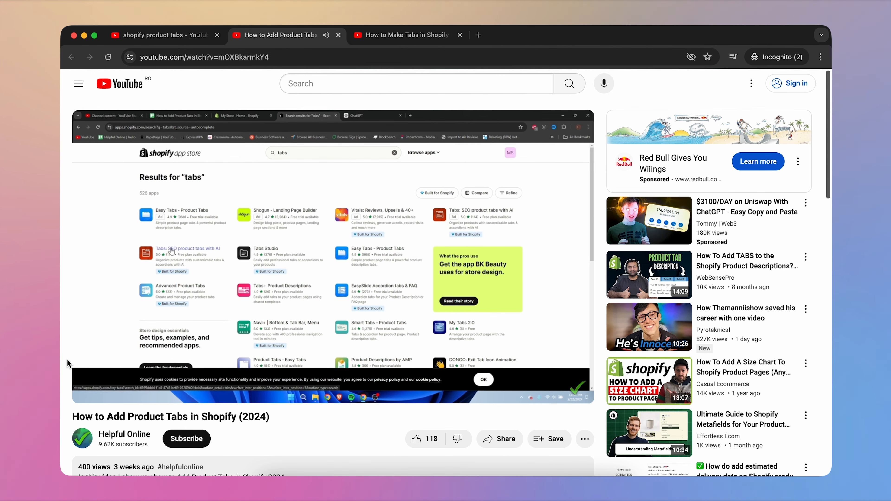
click(334, 296)
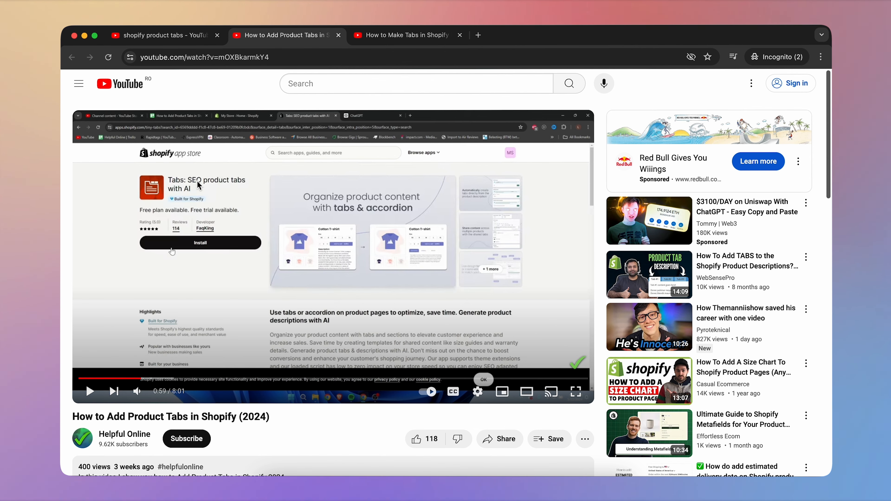
- Skip ahead in "How to Make Tabs in Shopify Product Page" to the part presenting the recommended tabs app
click(403, 35)
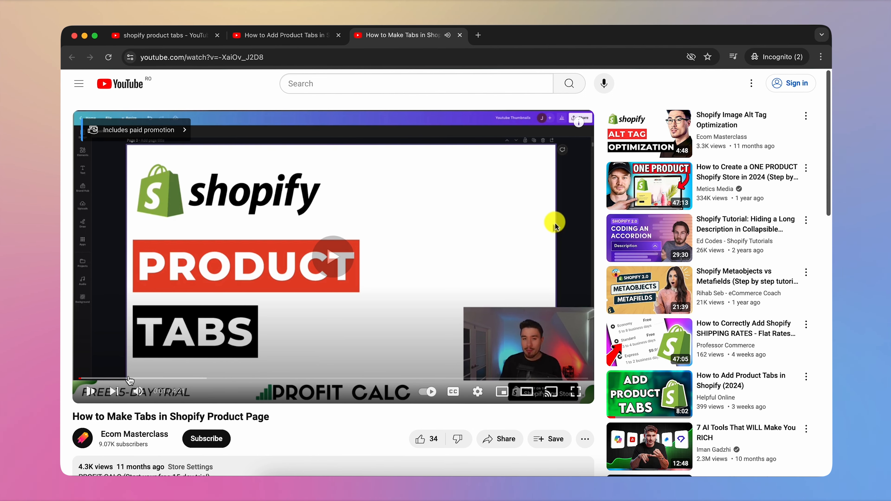
click(117, 378)
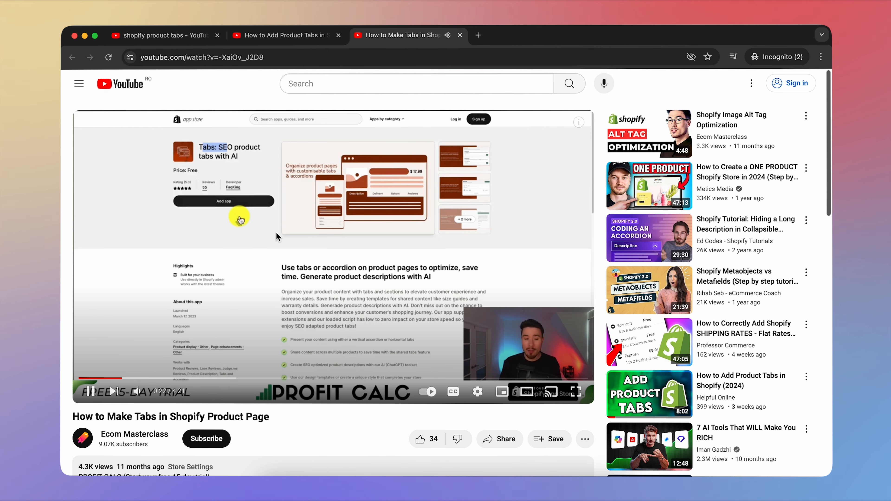
click(315, 242)
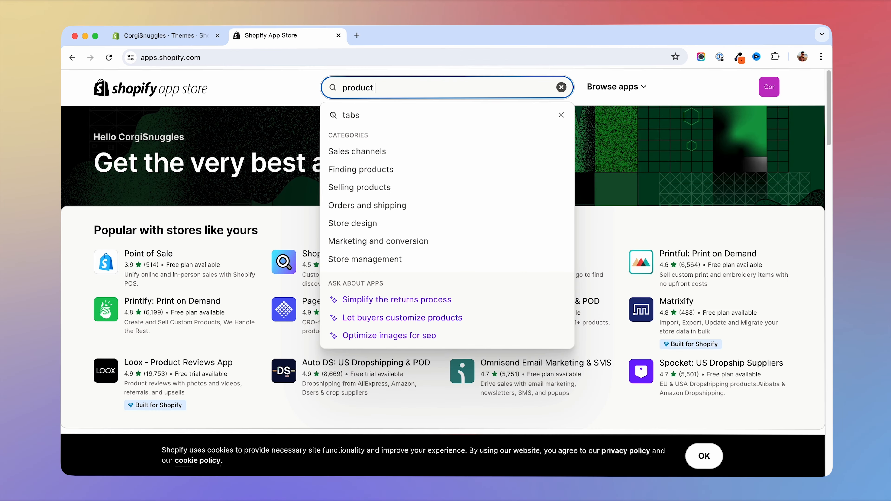
- Search the Shopify App Store for "product tabs" and open the installed app "Tabs: SEO product tabs with AI"
text(thabs)
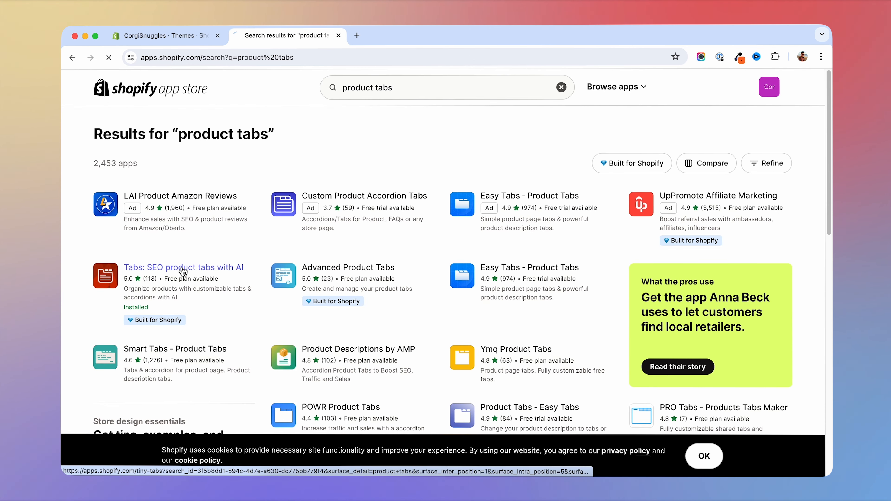
click(190, 265)
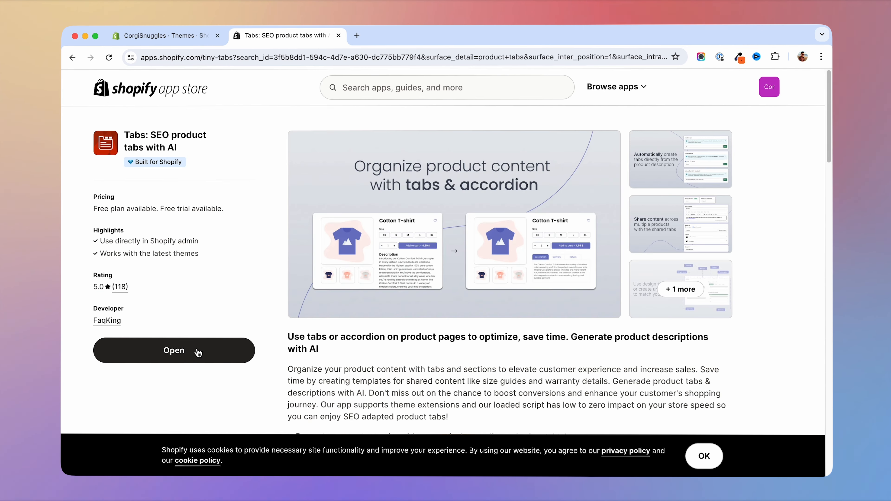
click(188, 360)
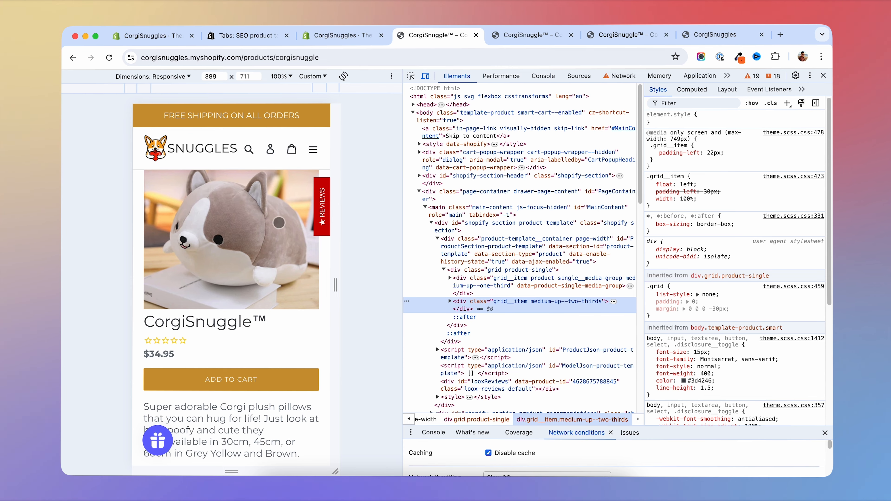
- Examine the description area of the CorgiSnuggle product page in the mobile preview
scroll(231, 234, down, 6)
scroll(232, 234, up, 6)
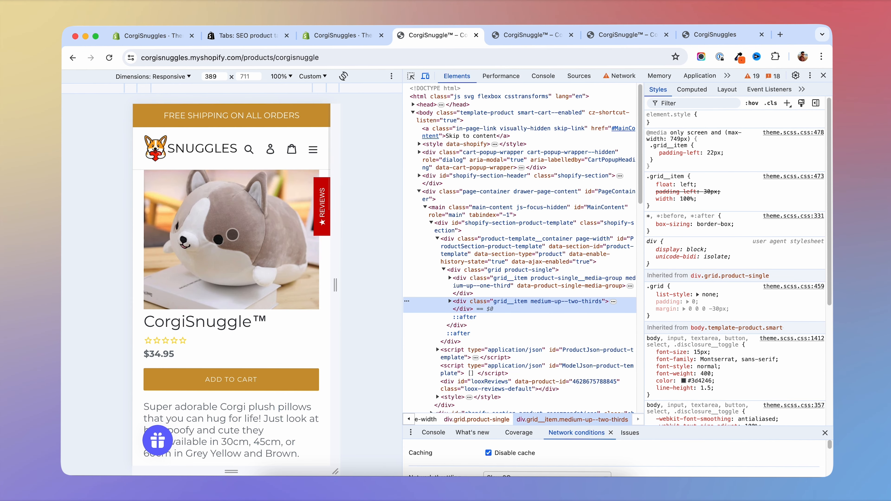
scroll(232, 234, down, 5)
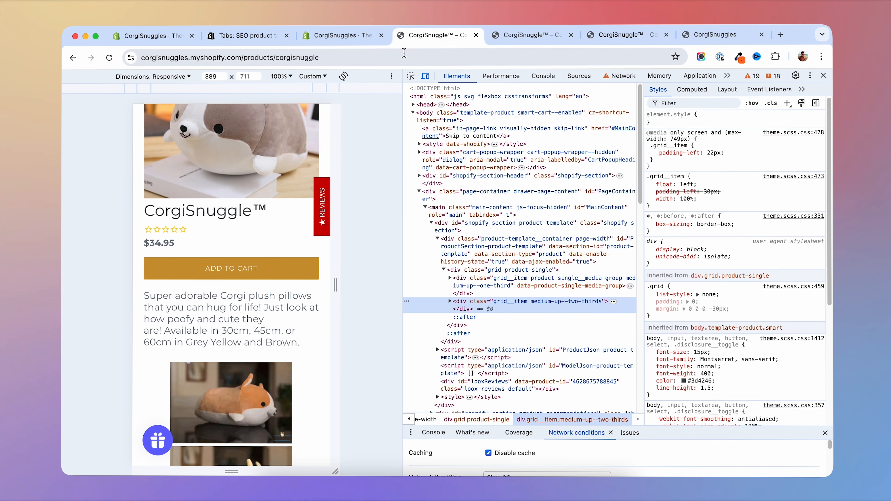
- Customize the current CorgiSnuggles theme and turn on its TinyTabs app embed
click(362, 40)
click(789, 291)
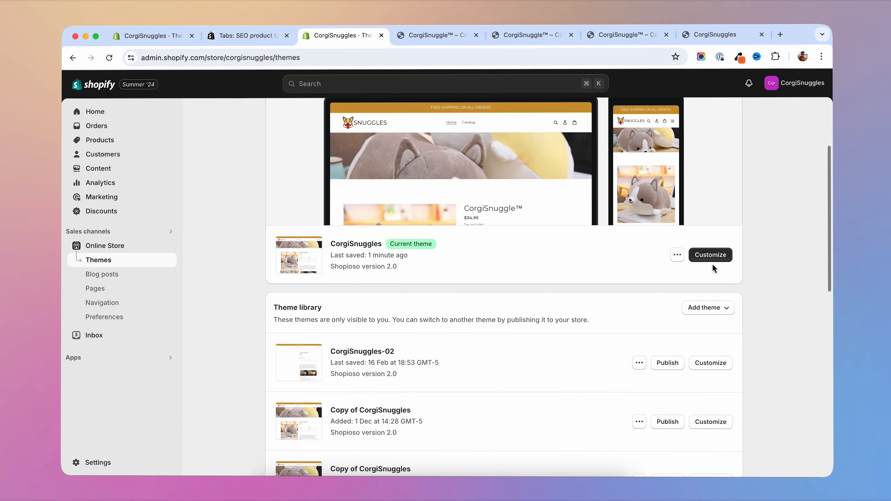
click(710, 255)
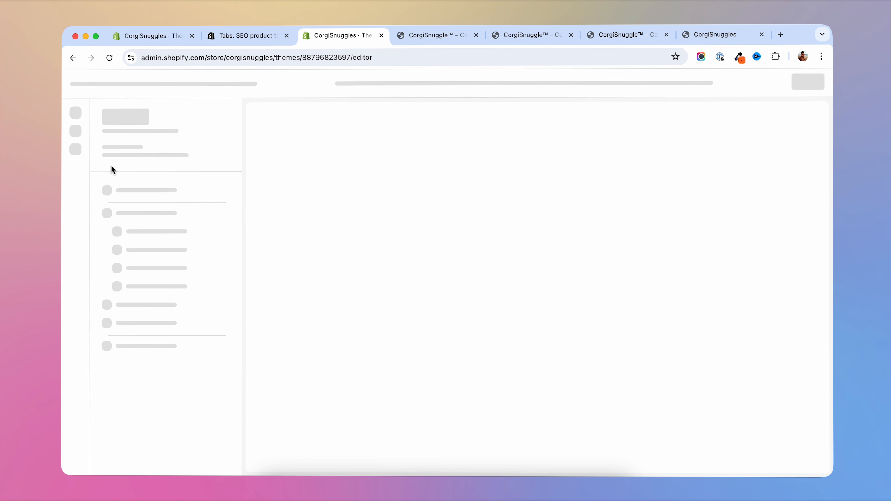
click(75, 158)
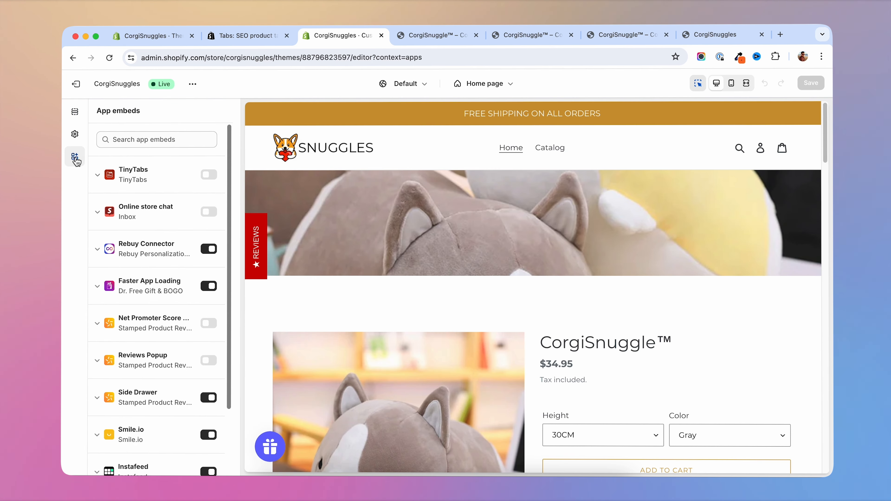
click(209, 175)
- Reload the CorgiSnuggle product page in the mobile preview and try collapsing and expanding its Description section
key(ctrl+Tab)
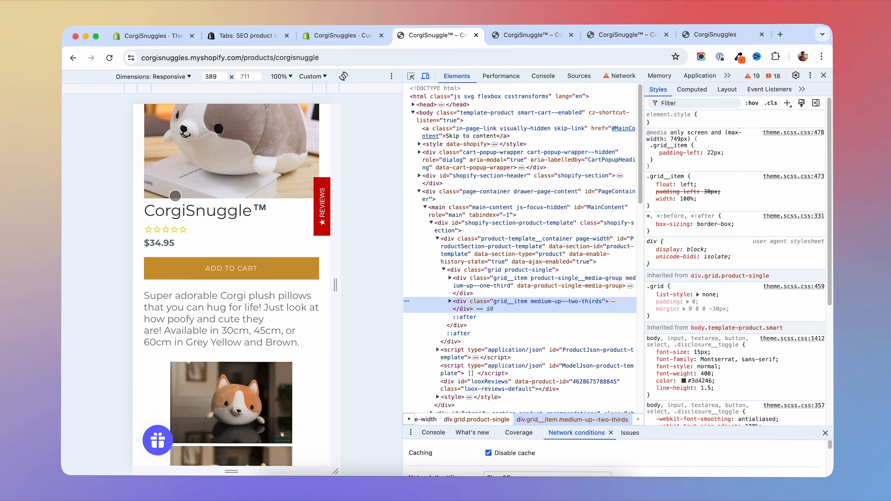
click(109, 57)
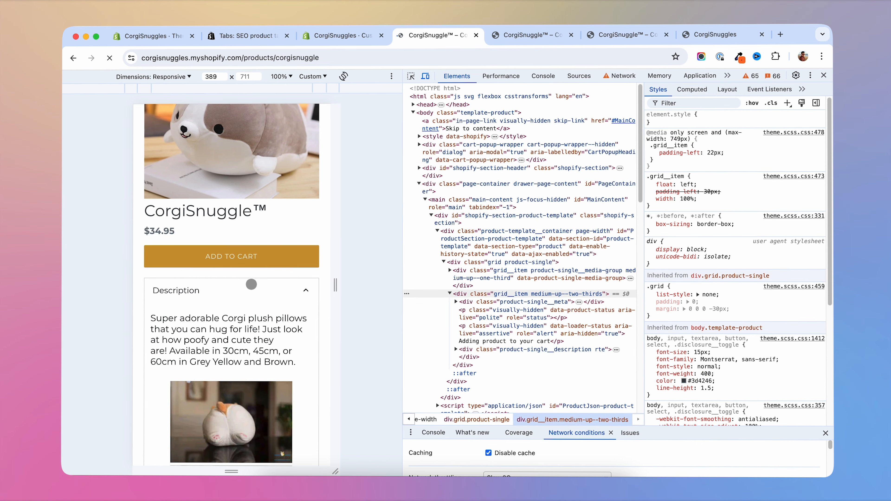
scroll(296, 347, down, 9)
scroll(296, 343, up, 8)
scroll(296, 341, up, 1)
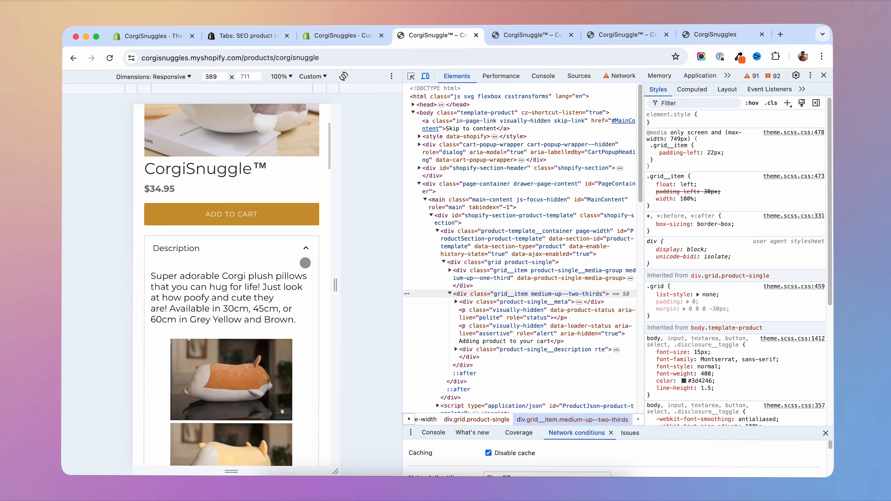
click(306, 251)
click(308, 250)
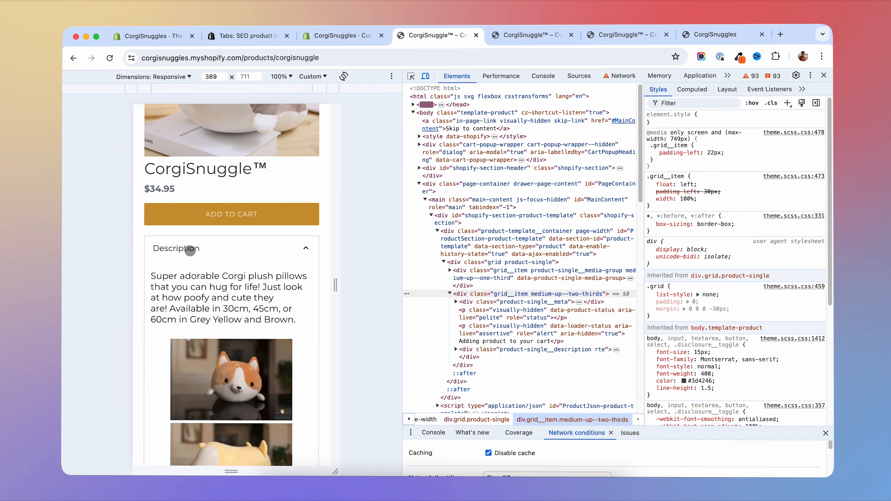
- Examine the contents of the Description and New shared tab sections on the mobile product page
scroll(252, 338, down, 3)
scroll(253, 338, down, 3)
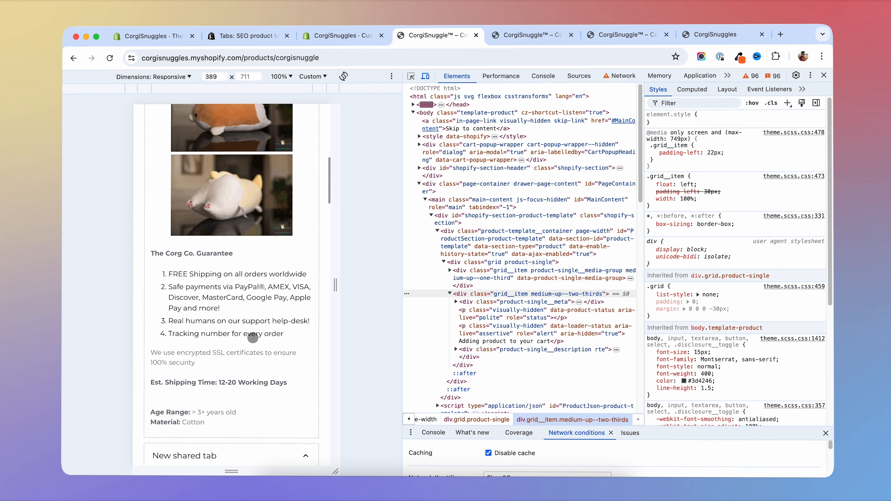
scroll(250, 335, up, 9)
scroll(260, 351, down, 10)
scroll(268, 367, up, 3)
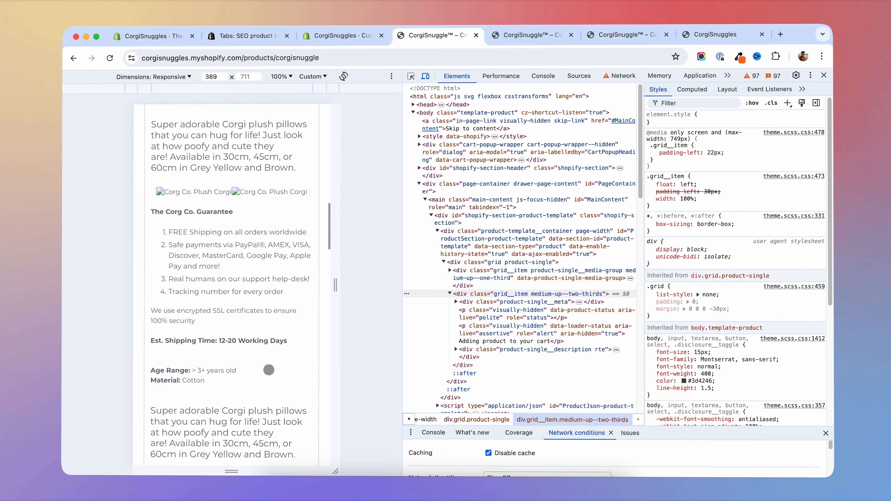
scroll(257, 344, down, 2)
scroll(257, 346, up, 10)
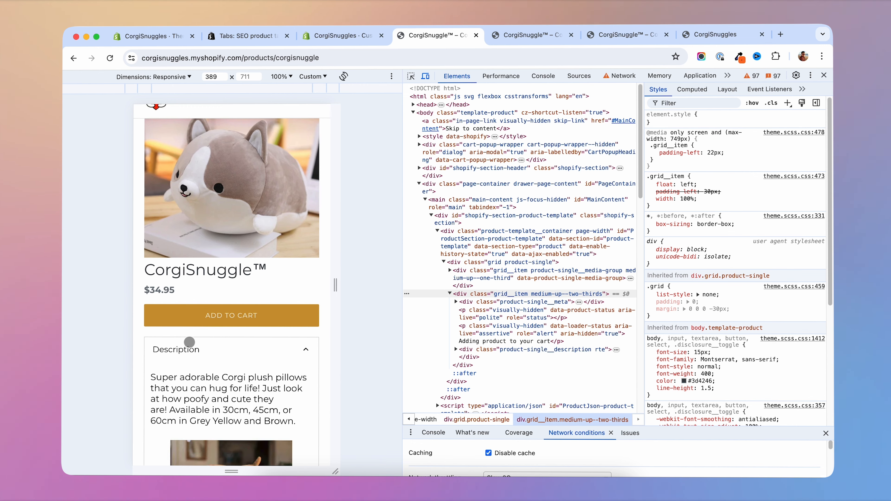
scroll(286, 347, up, 2)
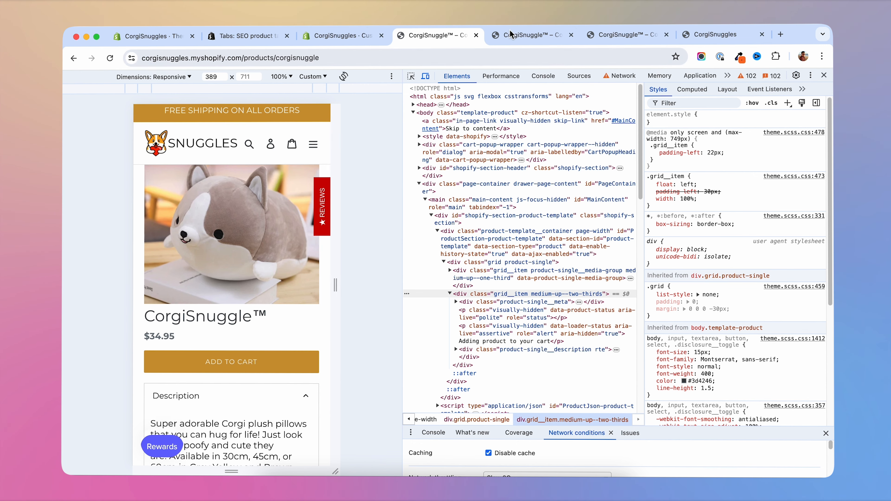
- Close the duplicate CorgiSnuggle product page next to the mobile preview
click(547, 36)
click(570, 36)
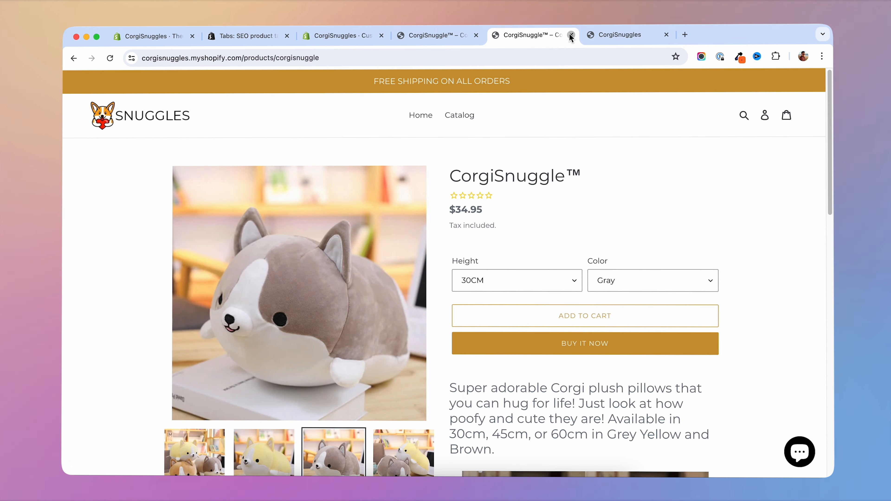
- Close the extra product page, copy the CorgiSnuggle mobile preview's URL, and analyze it in PageSpeed Insights
click(570, 34)
click(364, 58)
right_click(232, 58)
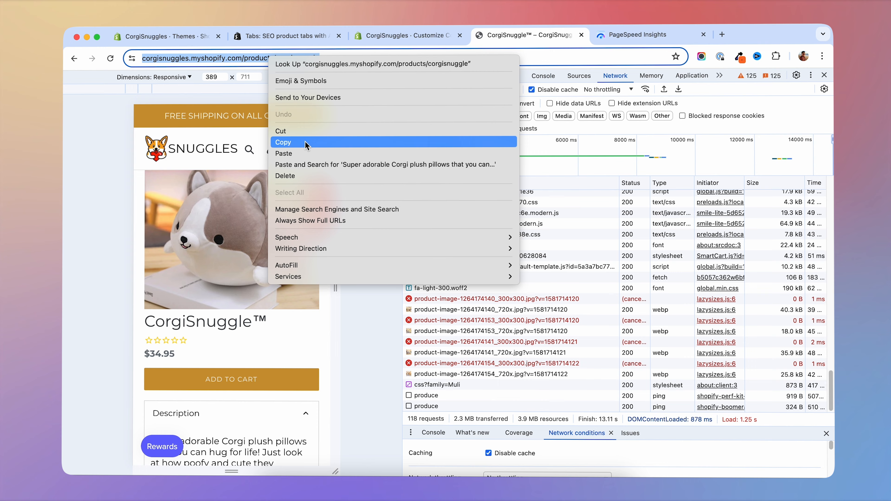
click(306, 145)
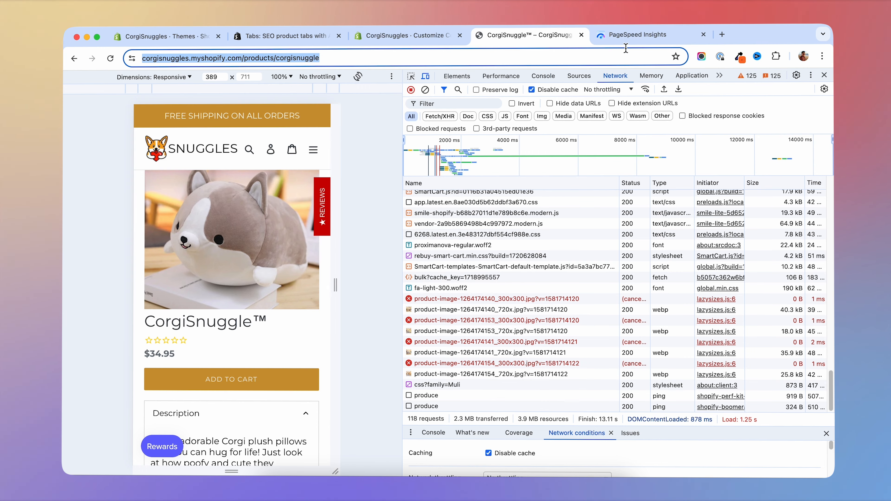
click(649, 35)
key(cmd+v)
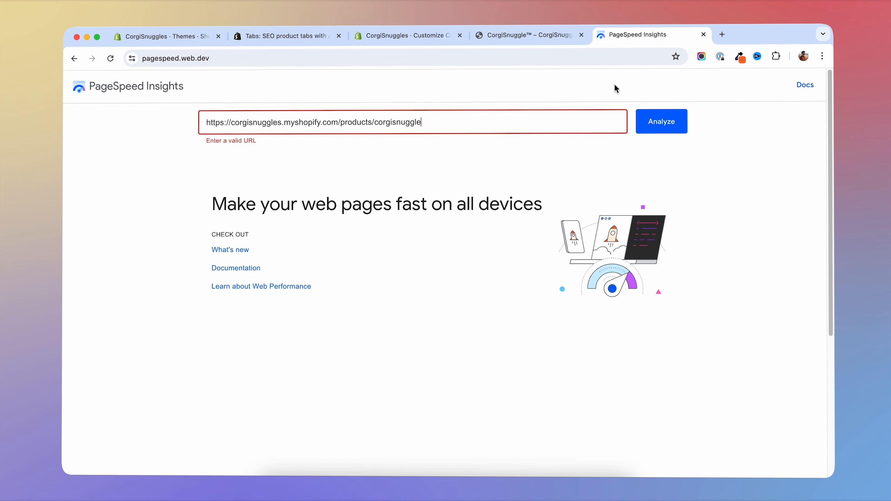
click(659, 121)
- Examine the mobile performance score and metrics in the PageSpeed report for the CorgiSnuggle product page
scroll(628, 245, down, 3)
scroll(628, 244, down, 5)
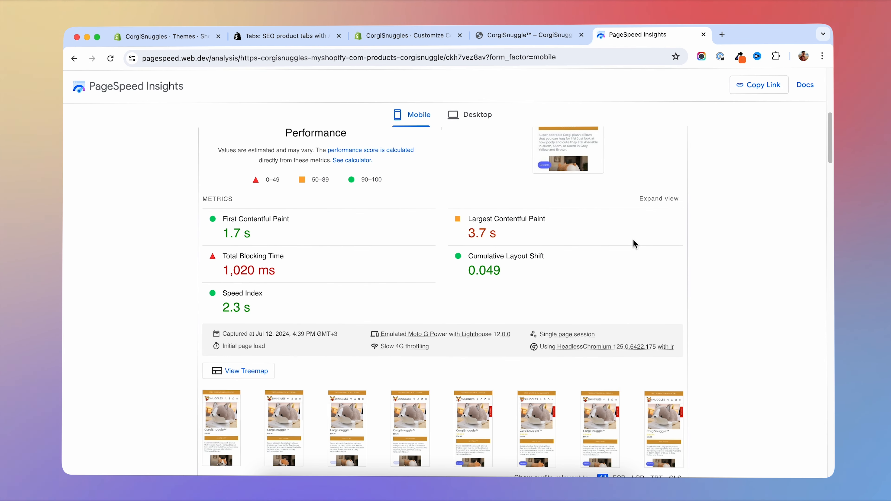
scroll(611, 253, up, 3)
scroll(612, 249, down, 3)
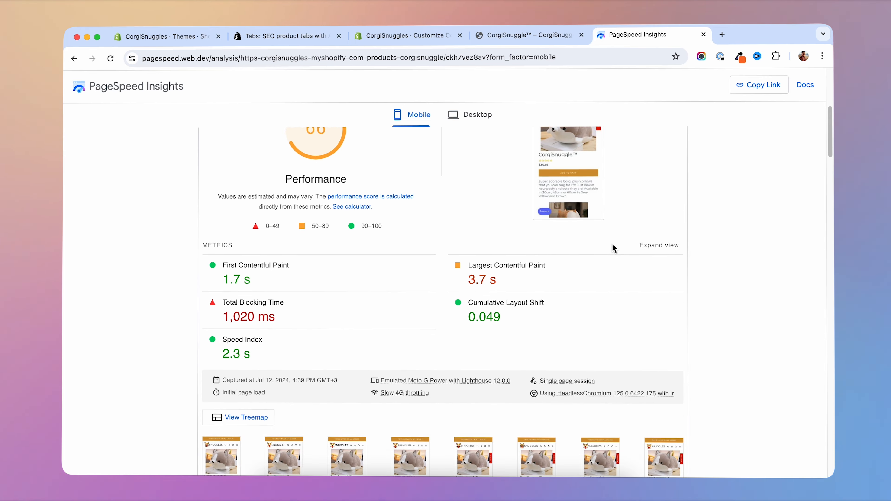
scroll(478, 271, up, 10)
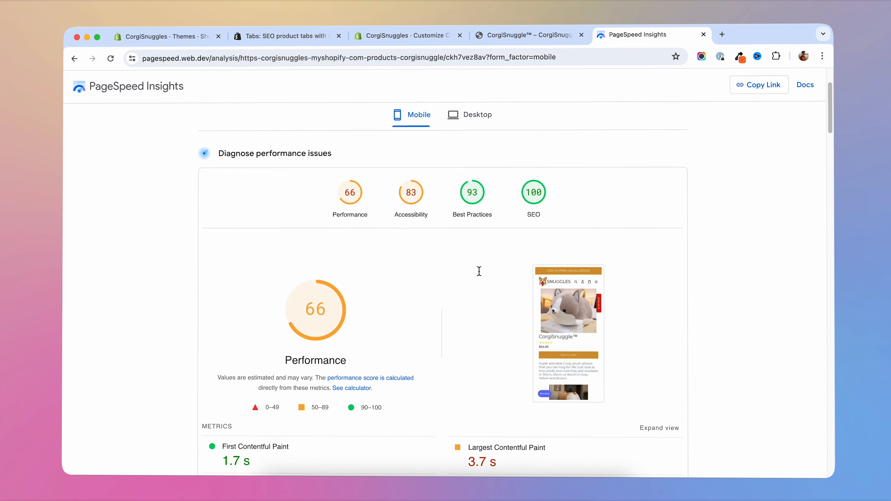
scroll(331, 281, down, 6)
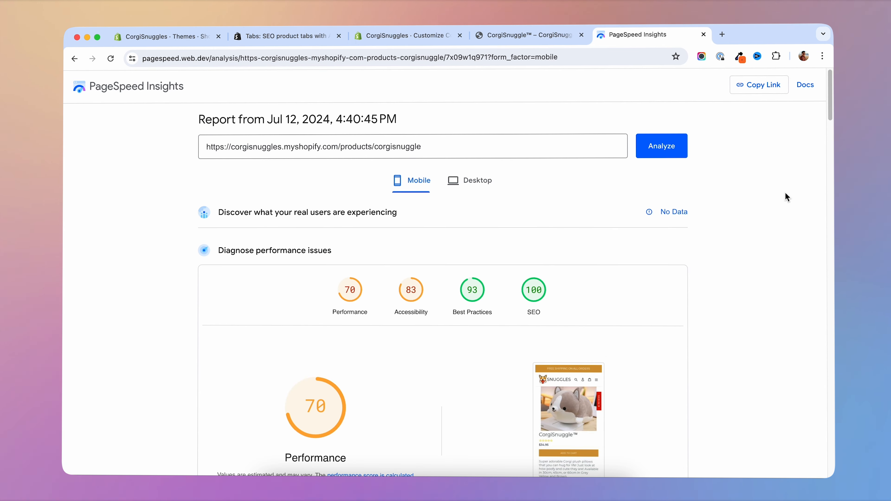
scroll(754, 247, down, 3)
scroll(754, 247, down, 3)
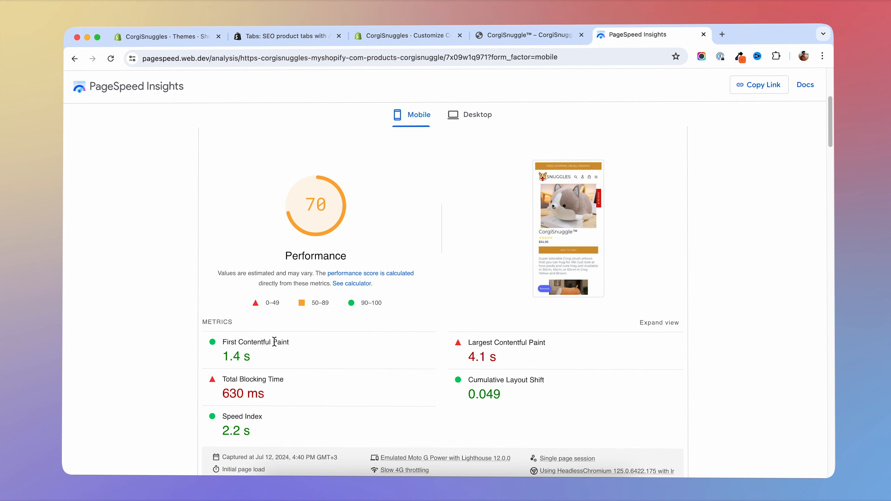
- Re-run the PageSpeed analysis of the product page and check its mobile performance metrics again
scroll(274, 341, up, 5)
click(661, 145)
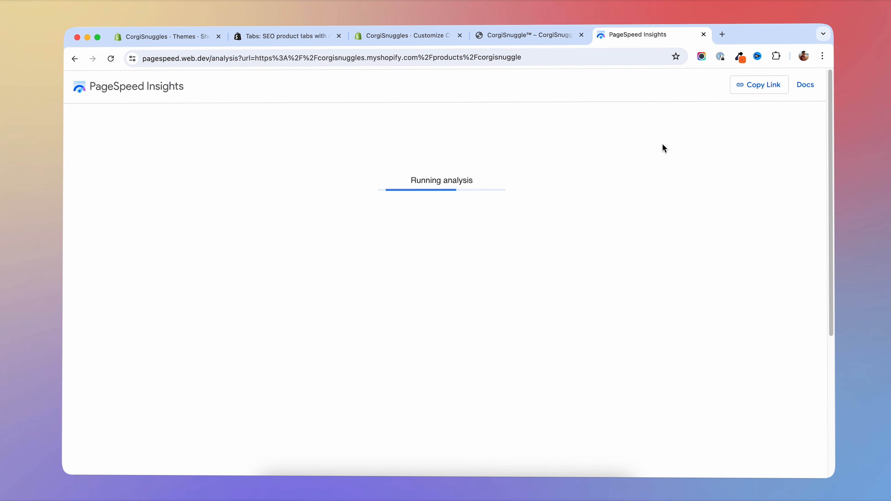
scroll(756, 262, down, 7)
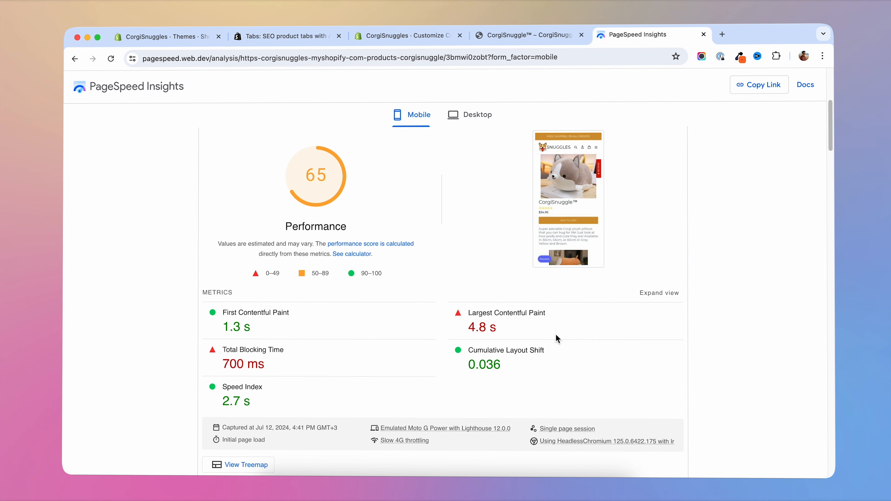
- Turn on the TinyTabs app embed in the CorgiSnuggles theme editor and save the theme
click(400, 36)
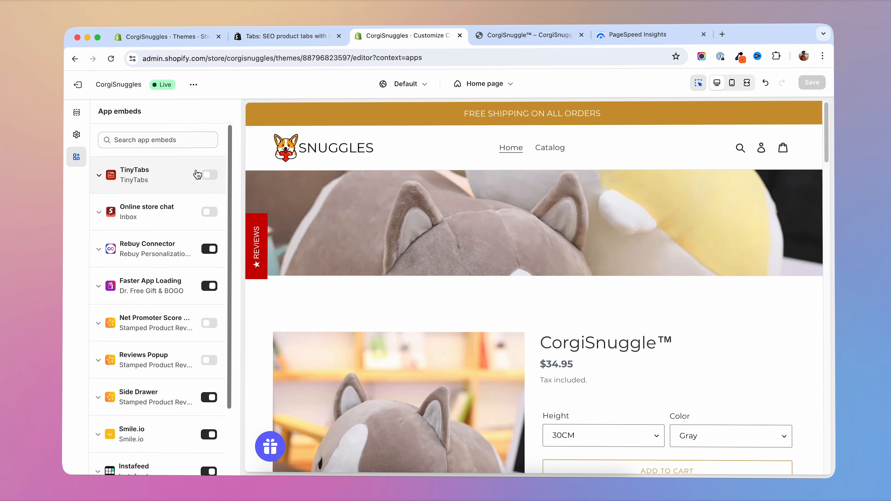
click(208, 175)
click(813, 83)
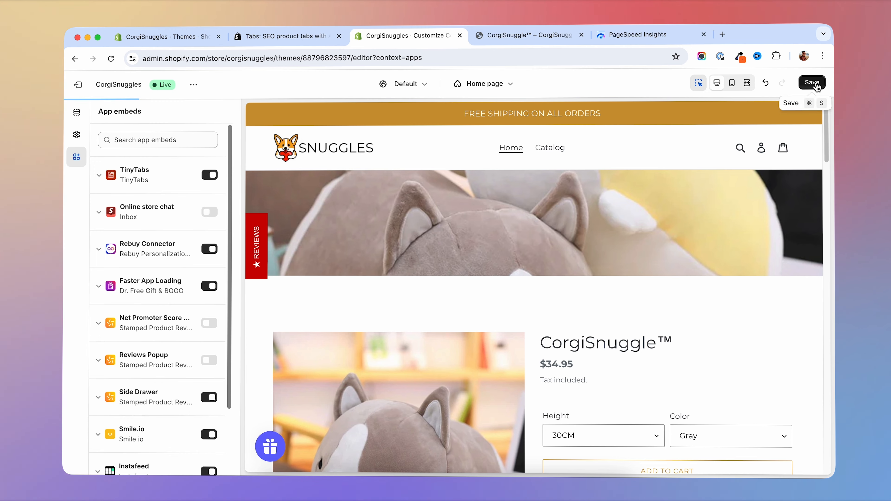
- Analyze the product page in PageSpeed Insights with TinyTabs enabled and check its Cumulative Layout Shift
click(638, 34)
scroll(420, 323, up, 10)
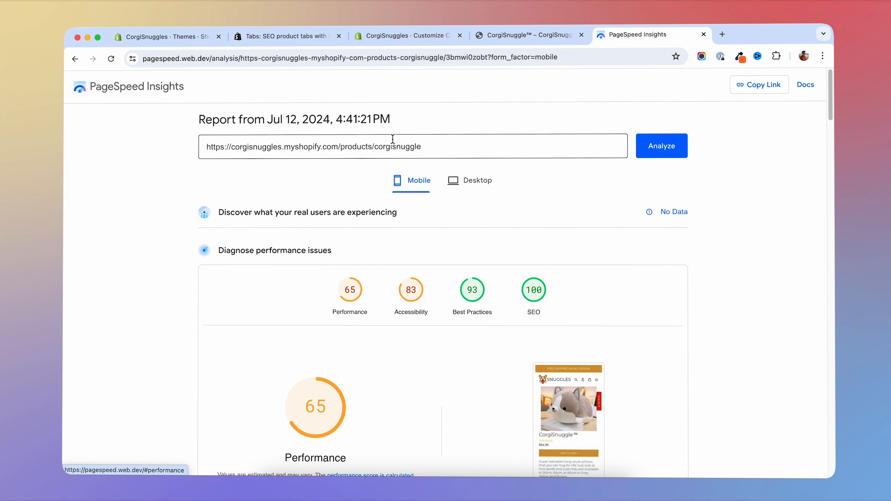
scroll(684, 190, down, 3)
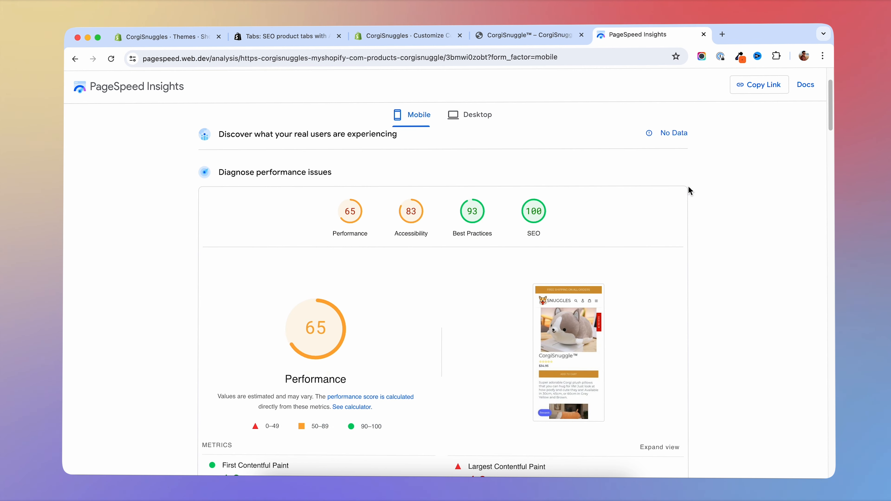
scroll(680, 175, up, 3)
click(670, 150)
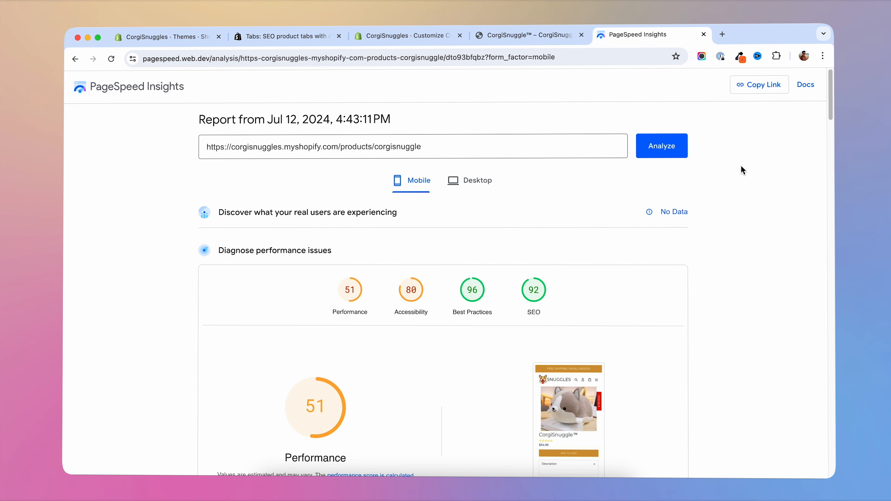
scroll(741, 166, down, 6)
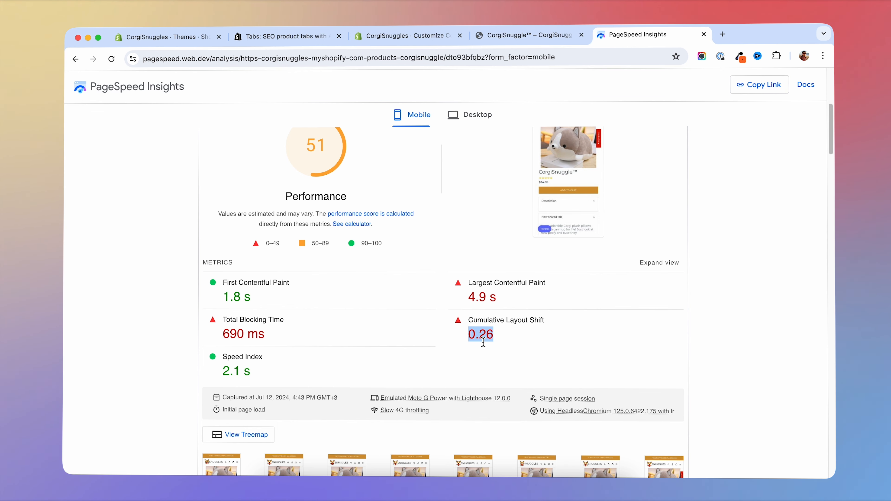
- Repeat the analysis with TinyTabs enabled and compare the performance score with the Cumulative Layout Shift value
scroll(483, 343, up, 7)
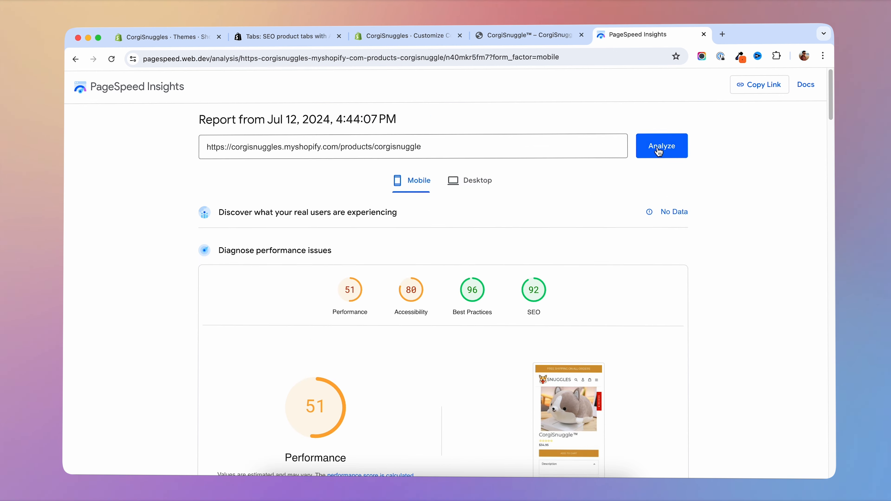
click(658, 146)
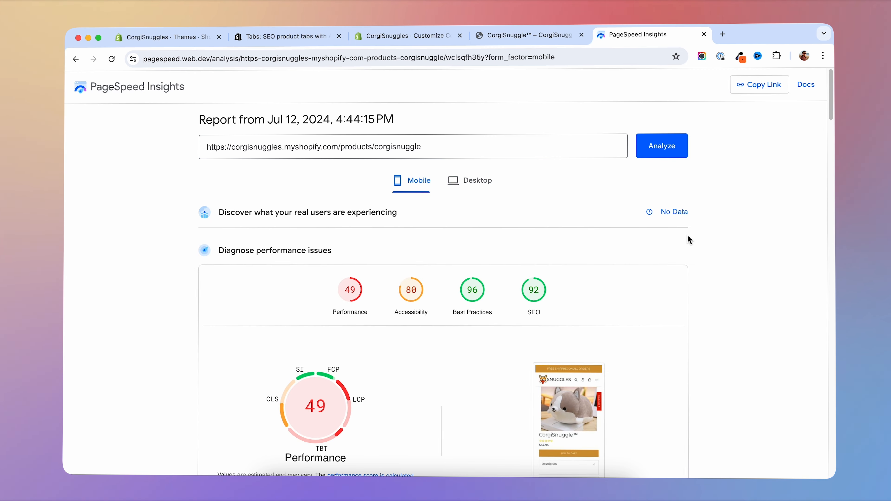
scroll(687, 234, down, 5)
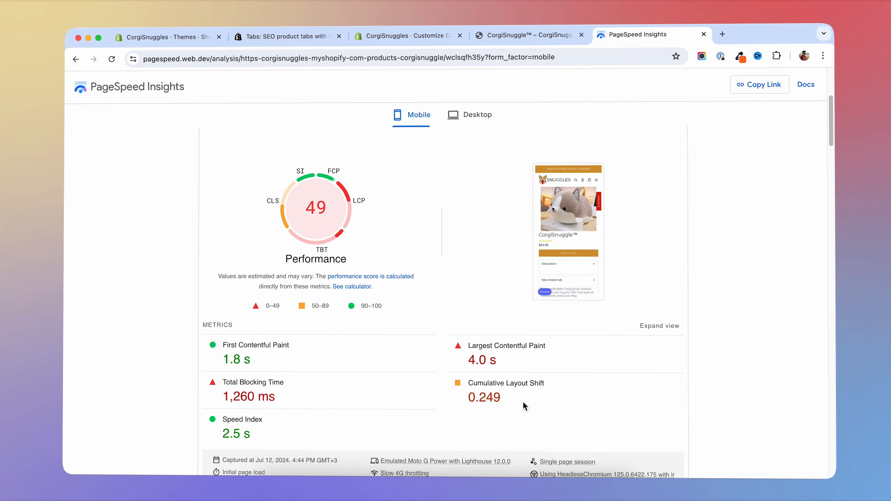
drag(481, 399, 495, 399)
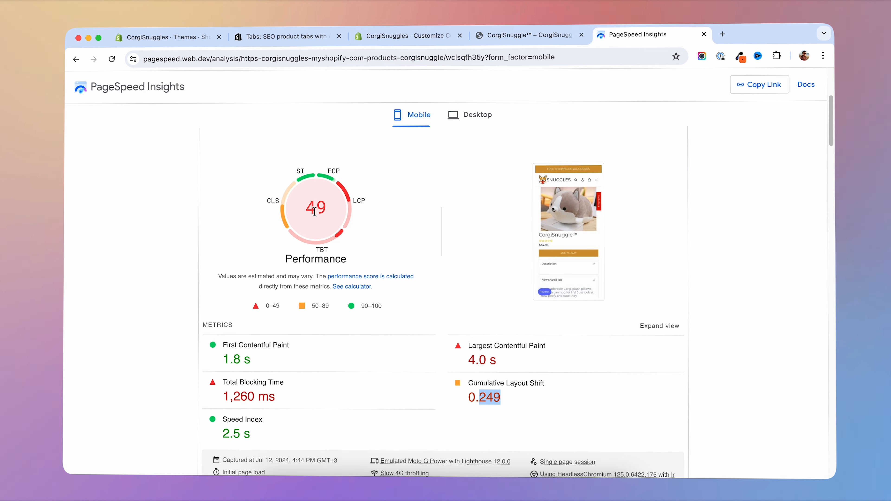
scroll(644, 348, up, 5)
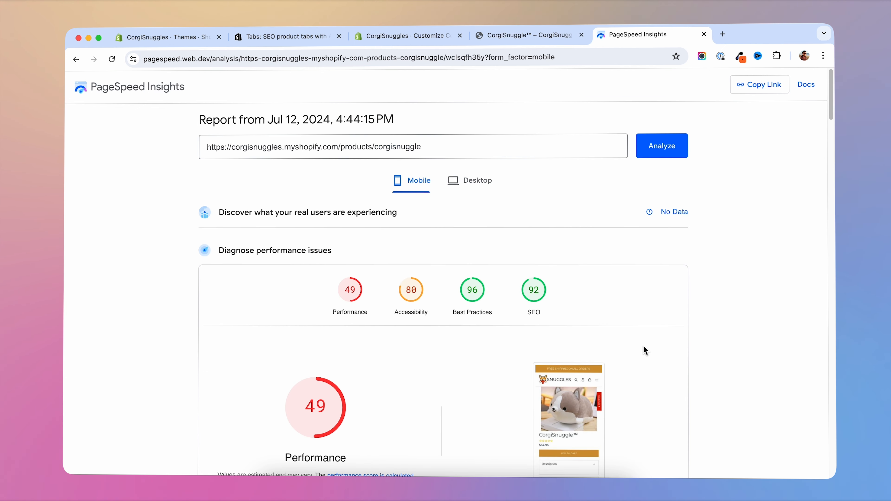
- Turn off the TinyTabs app embed, save the theme, and review the product page's new PageSpeed metrics
click(391, 41)
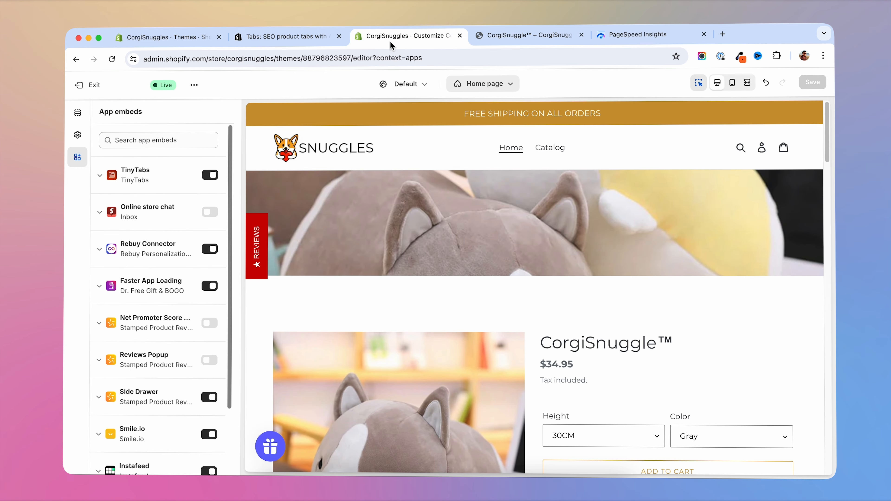
click(210, 176)
click(813, 82)
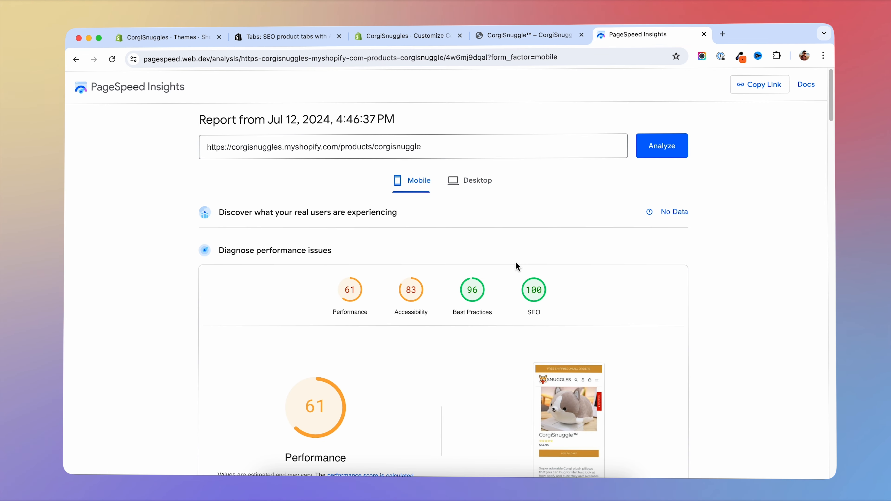
scroll(516, 267, down, 8)
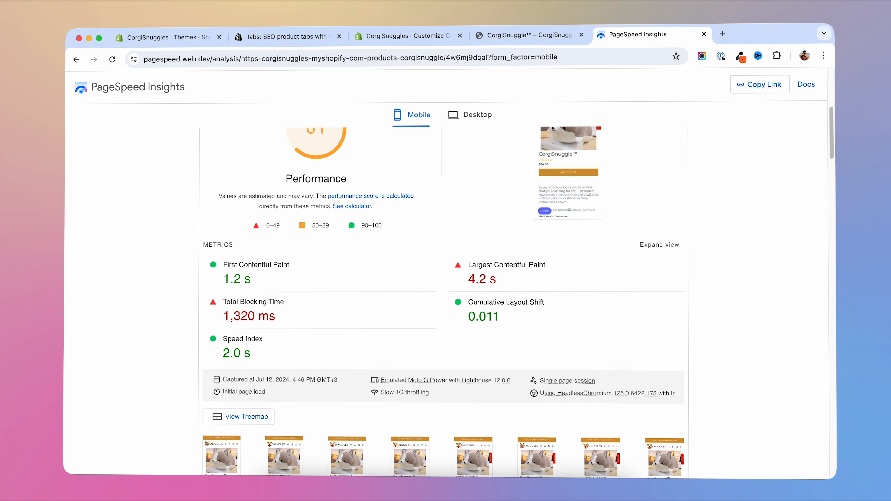
- Return to the CorgiSnuggle mobile preview and set the DevTools network throttling to Slow 3G
click(511, 37)
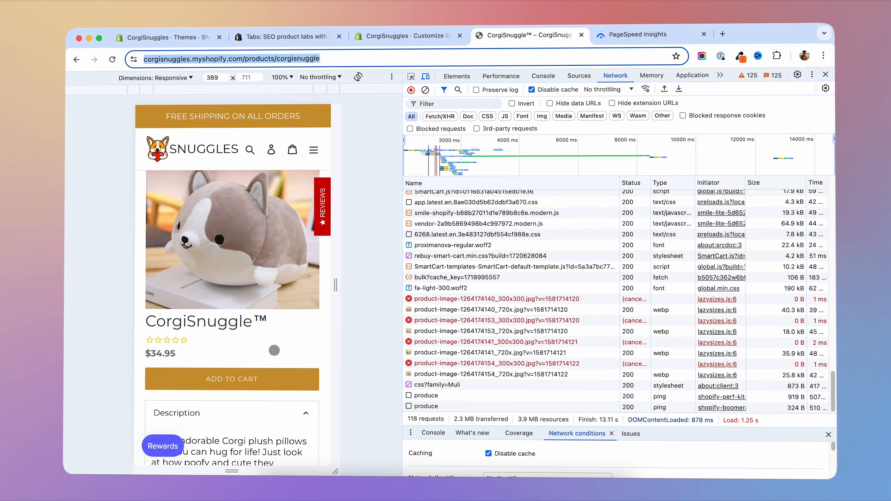
scroll(277, 349, down, 3)
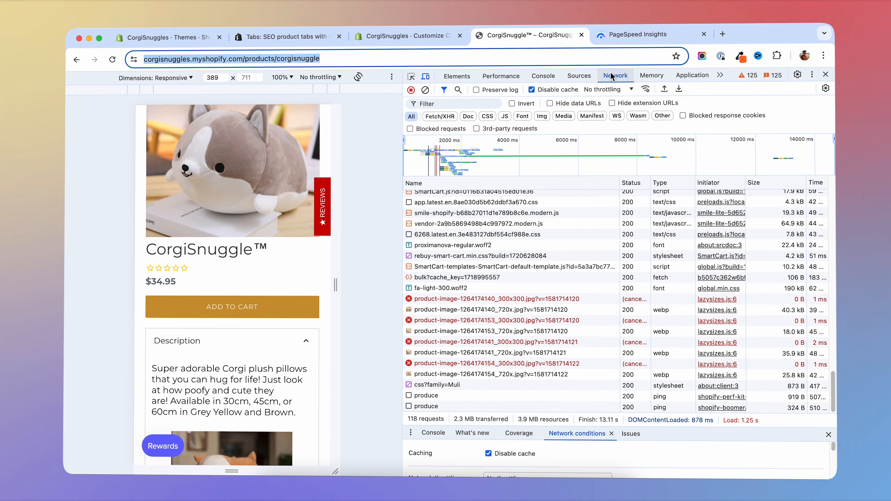
click(617, 78)
click(614, 89)
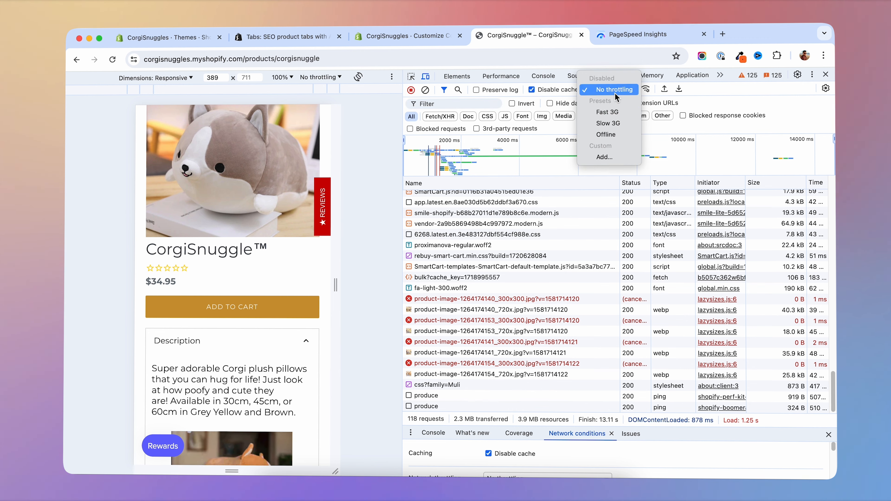
click(621, 124)
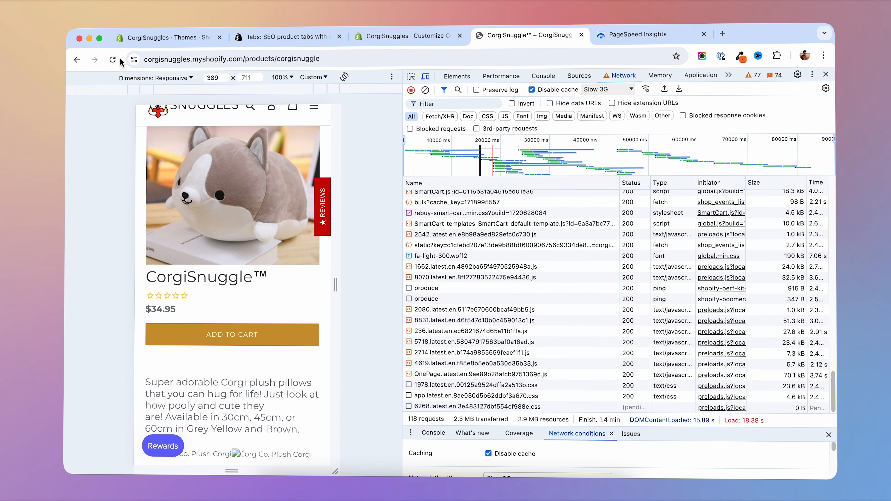
- Reload the throttled product page and watch how its Description section shifts while loading
click(112, 59)
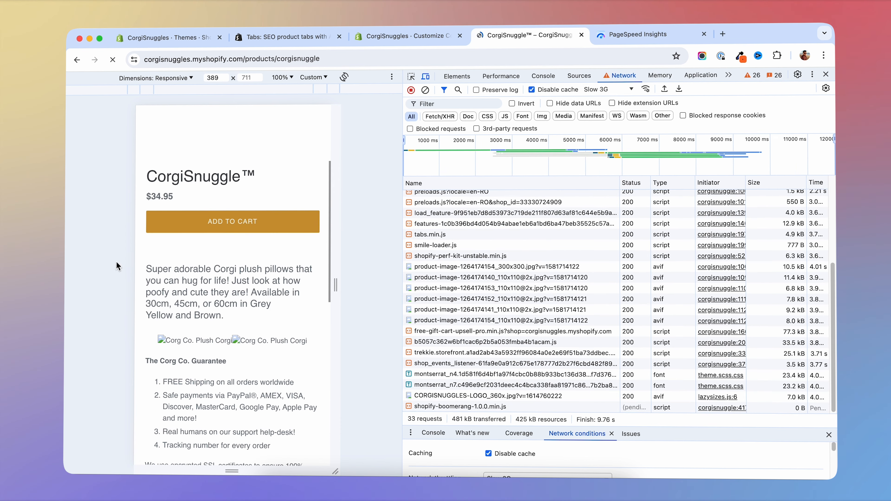
scroll(298, 278, down, 8)
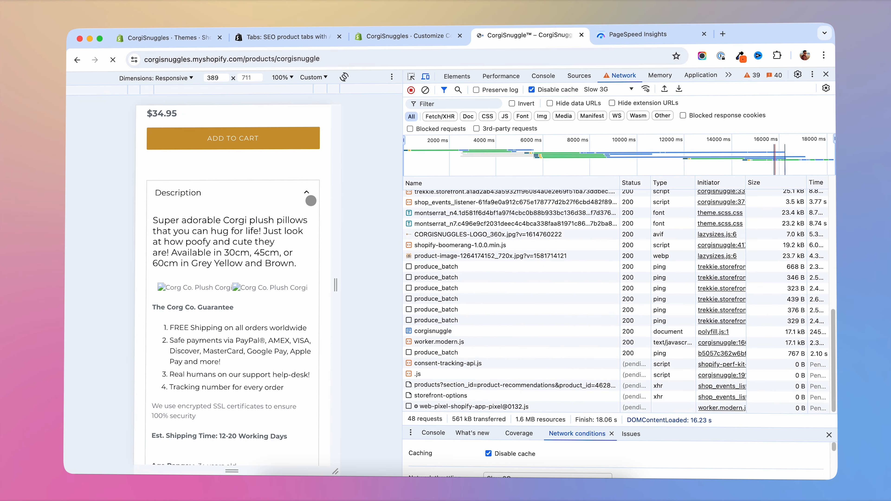
scroll(159, 242, up, 1)
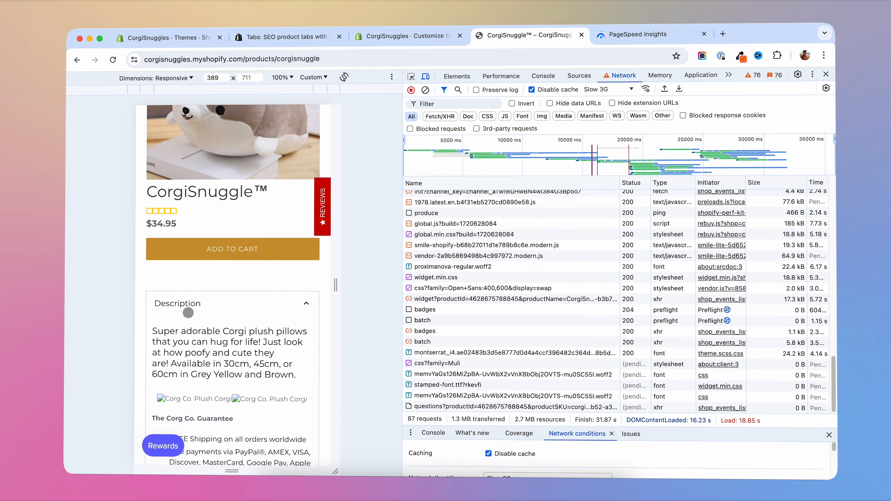
- Examine the Cumulative Layout Shift metric, loading filmstrip and diagnostics in the latest PageSpeed report
click(646, 34)
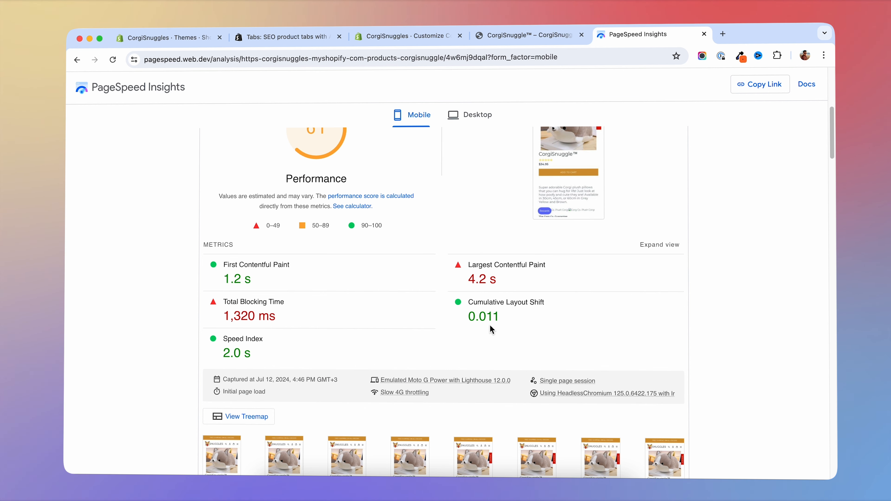
scroll(554, 192, down, 8)
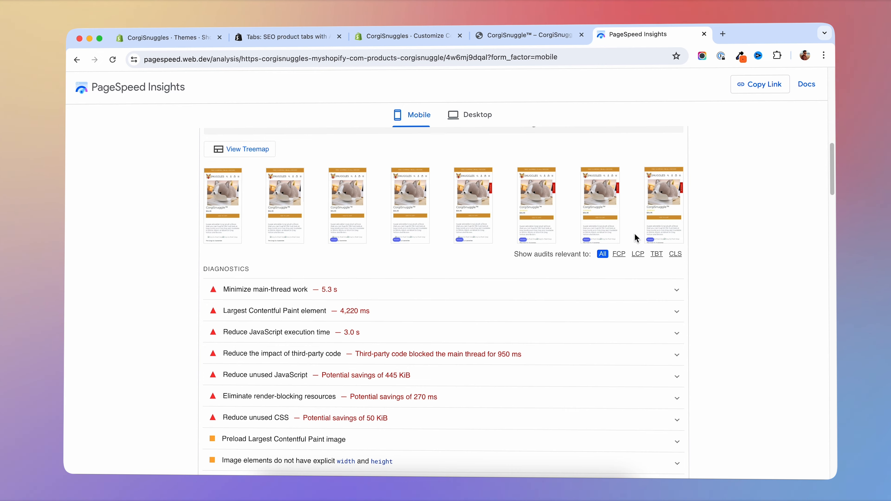
scroll(635, 238, up, 8)
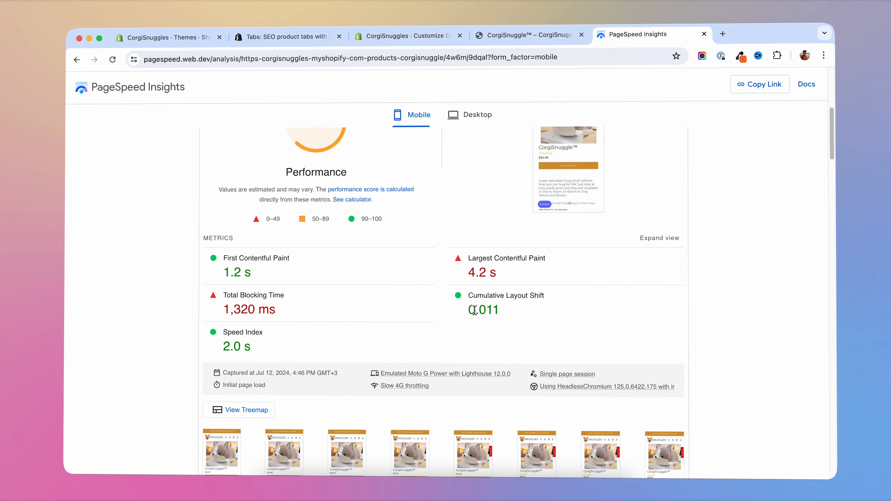
scroll(474, 310, up, 2)
- Go back to the throttled mobile product page and inspect its Description section again
click(535, 35)
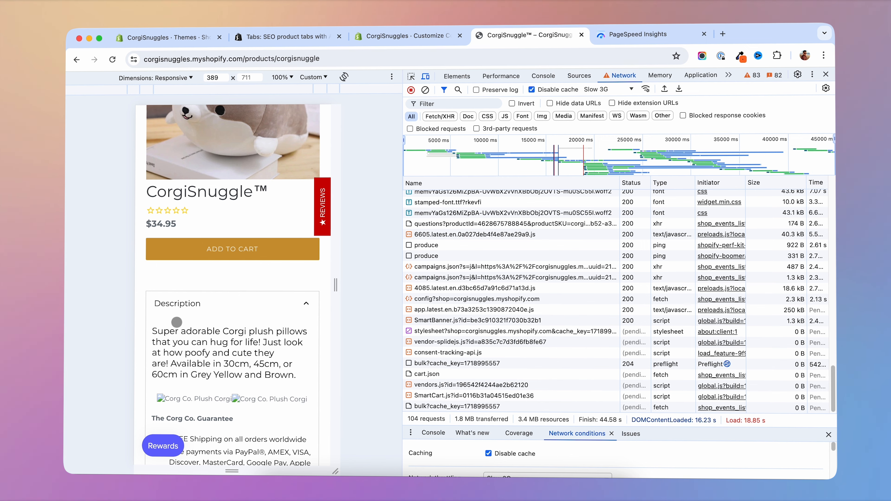
scroll(298, 298, down, 2)
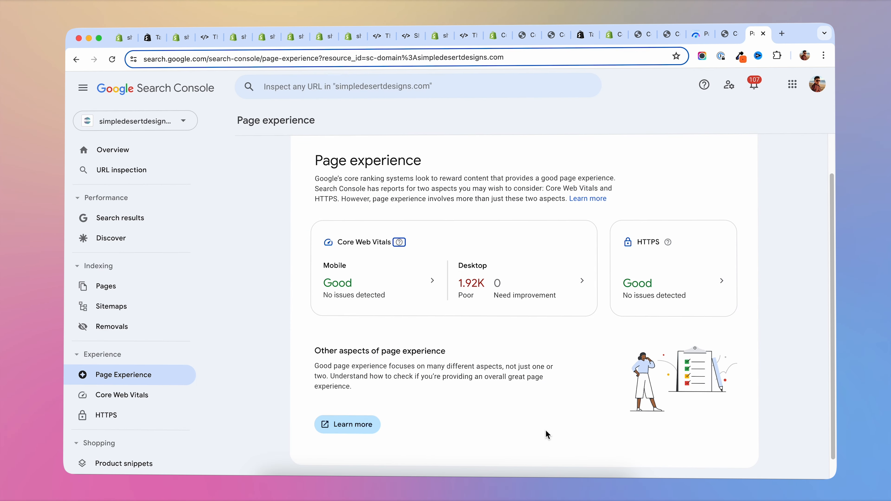
- Open the desktop Core Web Vitals report for simpledesertdesigns.com and review its poor URLs chart
click(475, 287)
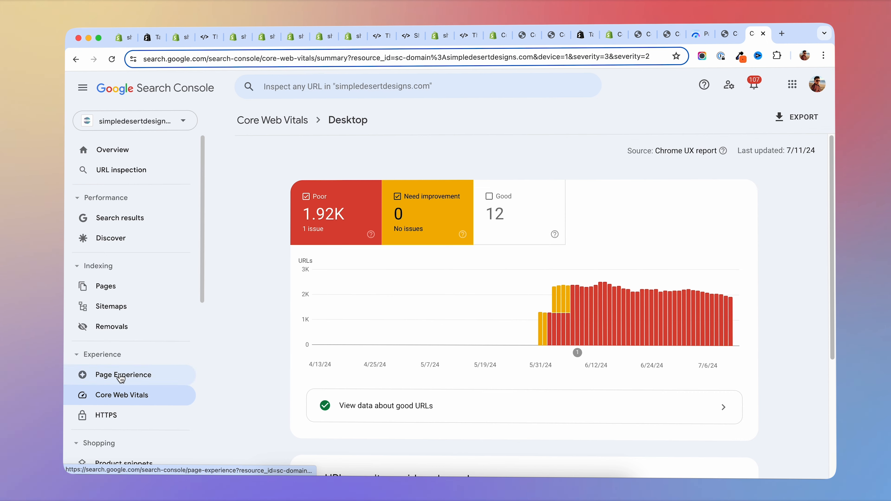
click(165, 378)
click(469, 332)
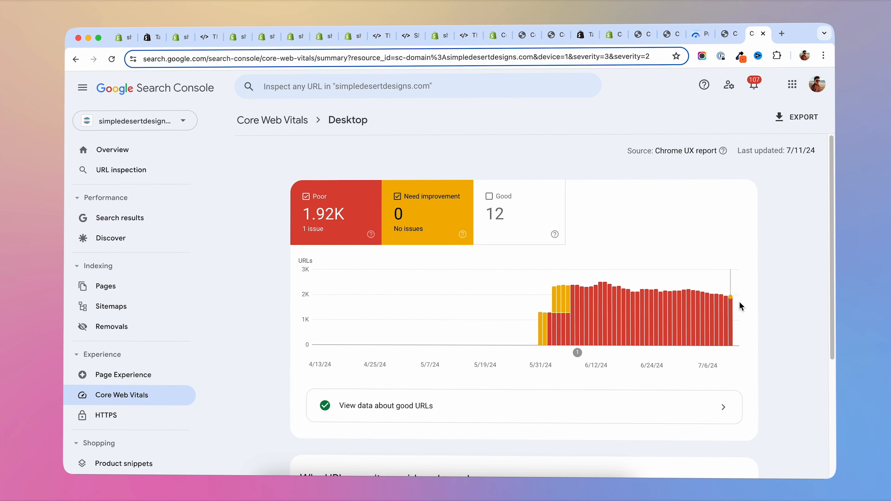
scroll(740, 307, down, 5)
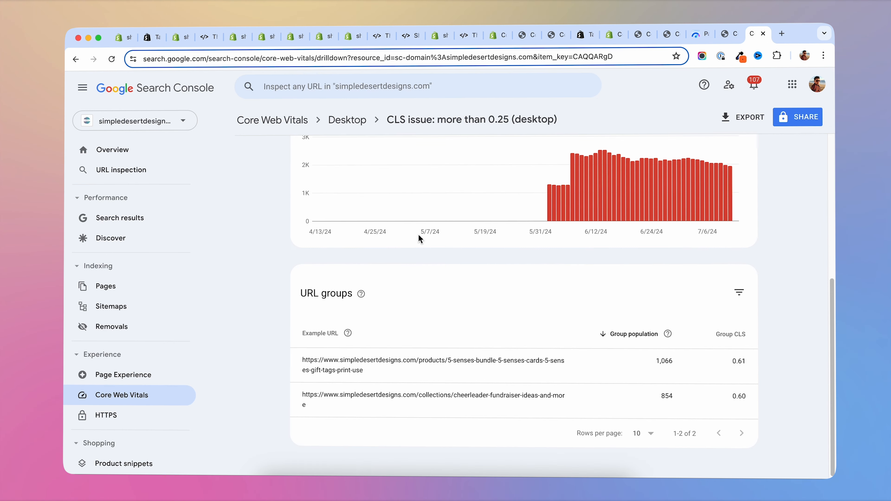
scroll(420, 239, up, 7)
- Open the desktop CLS issue of more than 0.25 and inspect its URL groups and affected URLs chart
scroll(549, 296, down, 6)
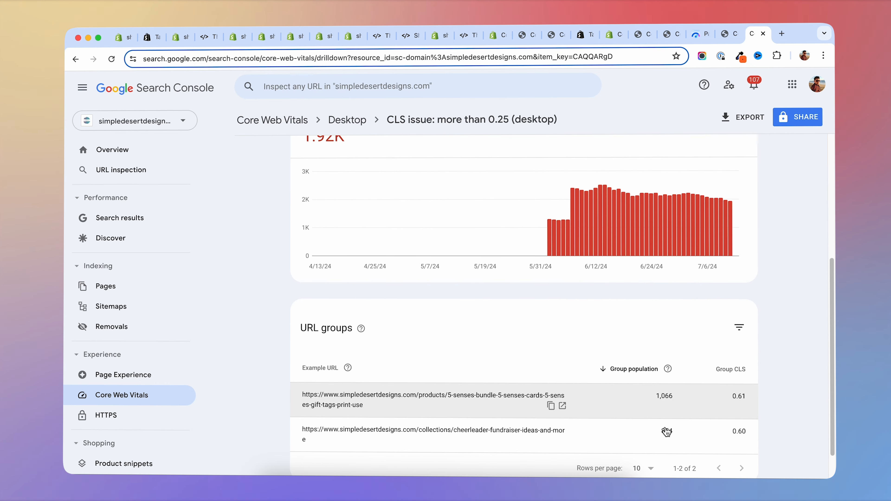
scroll(578, 300, up, 3)
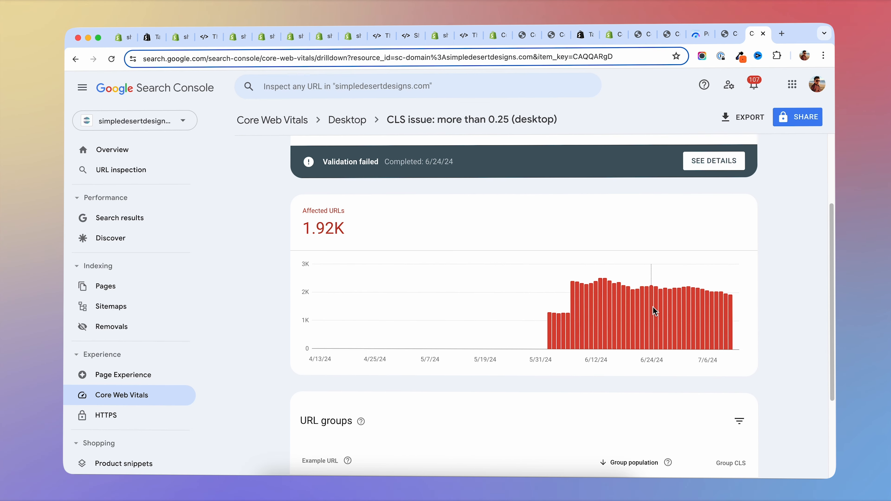
mouse_move(653, 308)
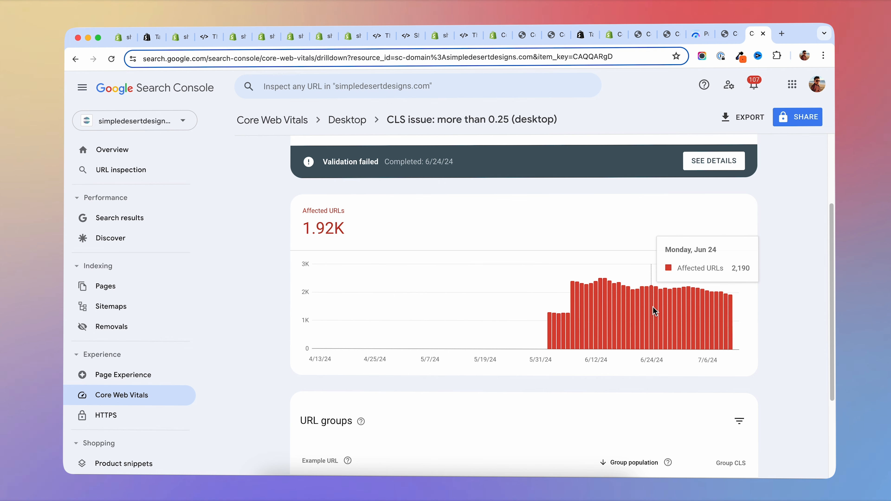
mouse_move(705, 314)
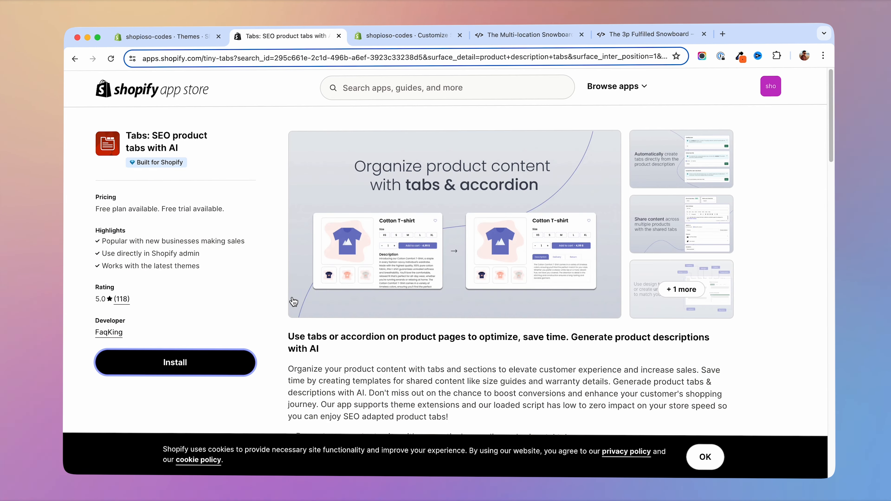
- Review the description and feature list on the Tabs: SEO product tabs with AI app page
scroll(269, 299, down, 3)
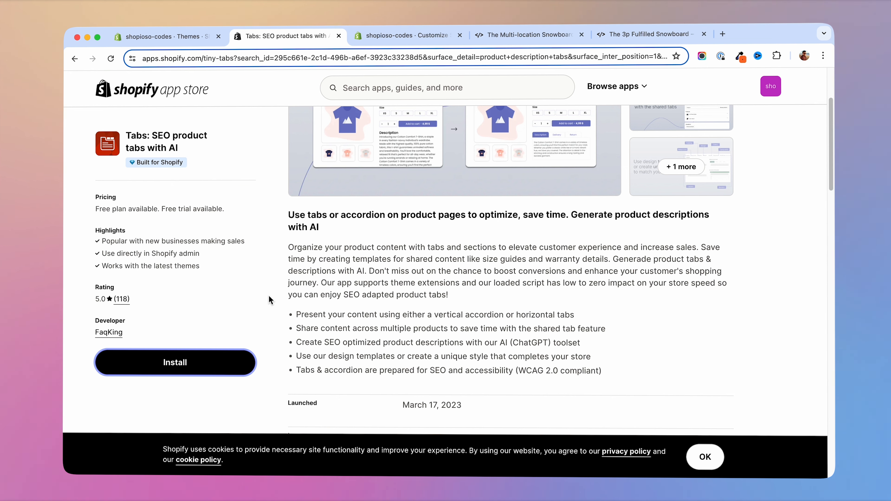
scroll(277, 293, up, 3)
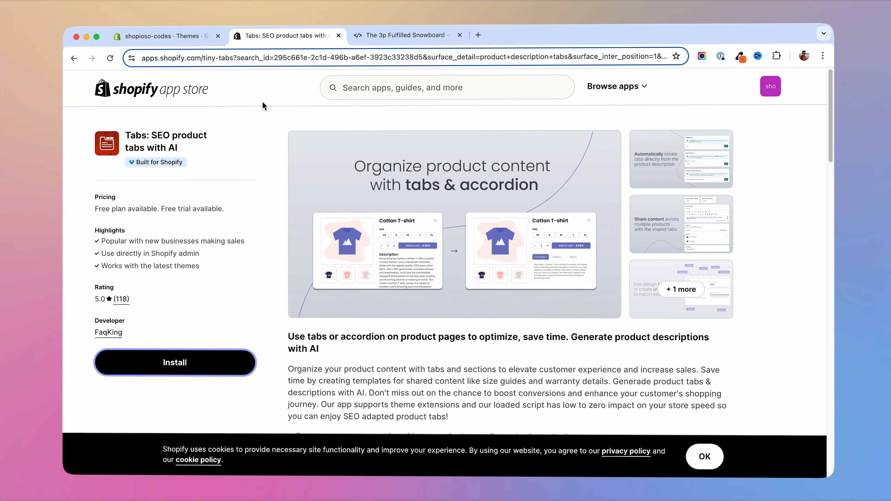
- Switch to The 3p Fulfilled Snowboard preview and read through its long description down to the related products
click(385, 35)
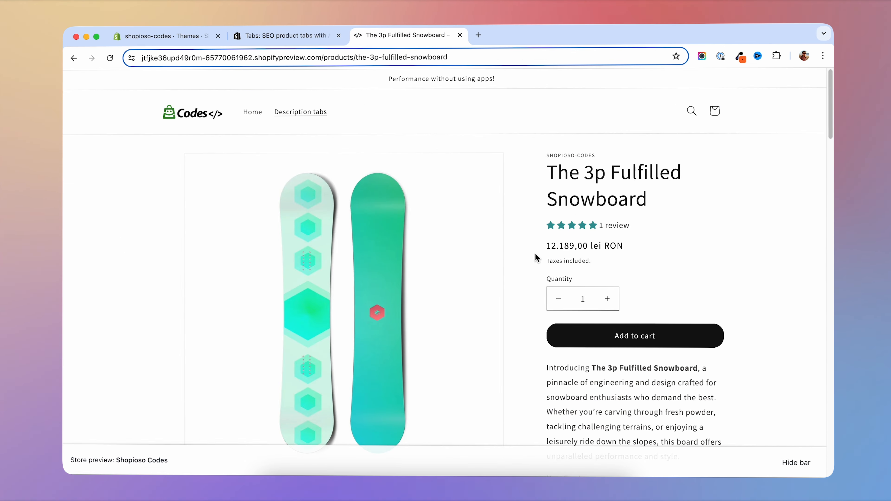
scroll(533, 255, down, 9)
scroll(535, 254, down, 20)
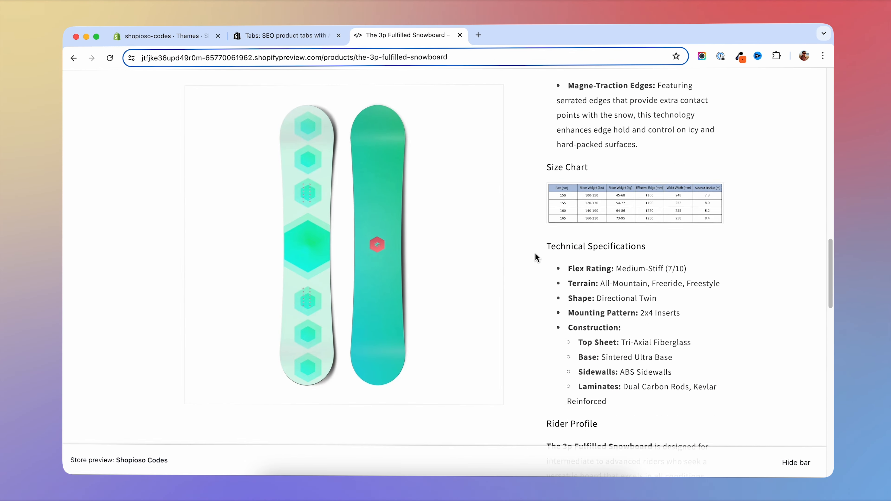
scroll(535, 253, down, 12)
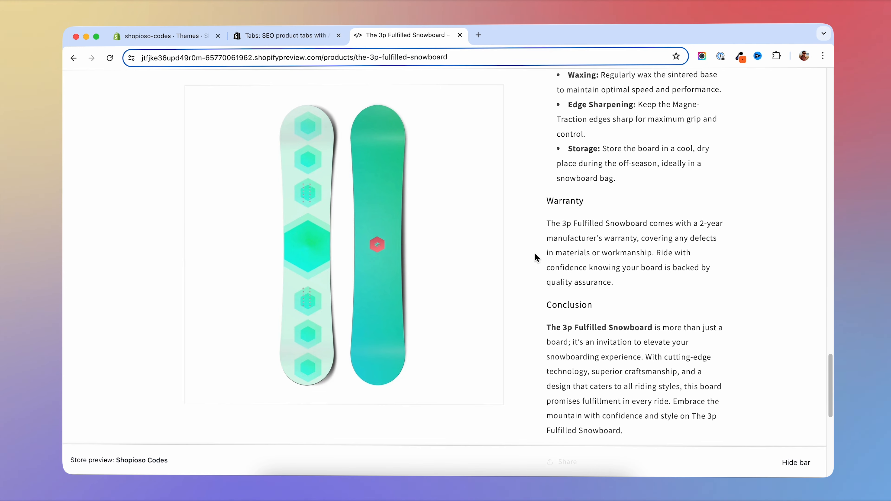
scroll(534, 254, up, 3)
scroll(534, 254, up, 15)
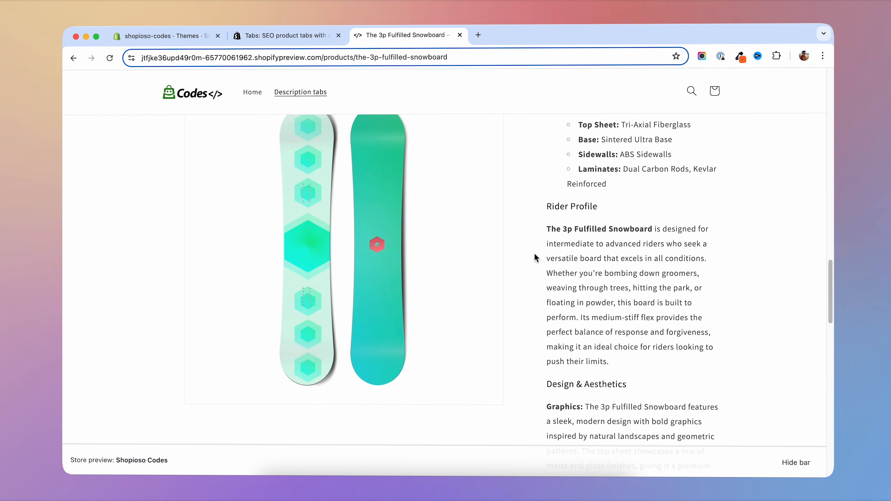
scroll(534, 254, up, 10)
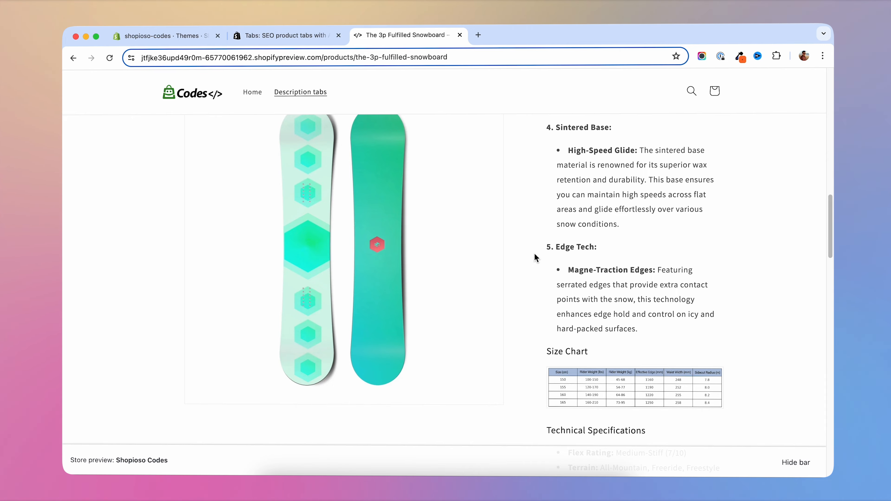
scroll(535, 254, up, 4)
scroll(534, 254, down, 12)
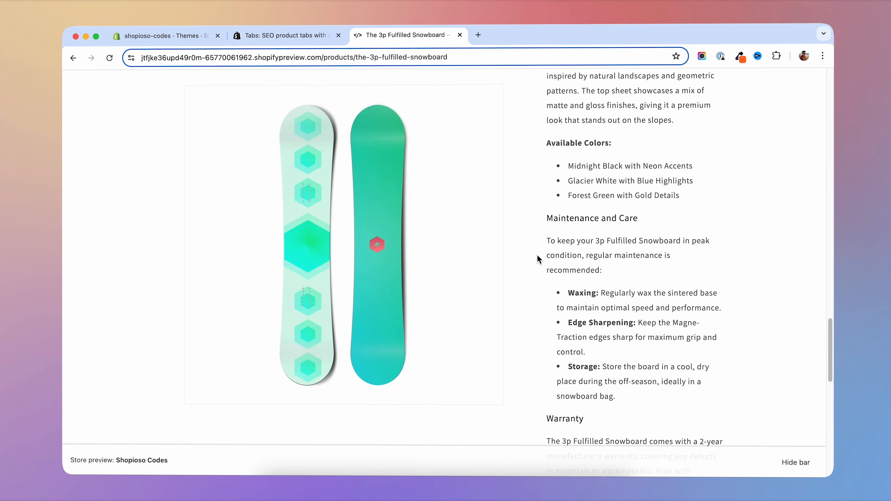
scroll(537, 255, down, 10)
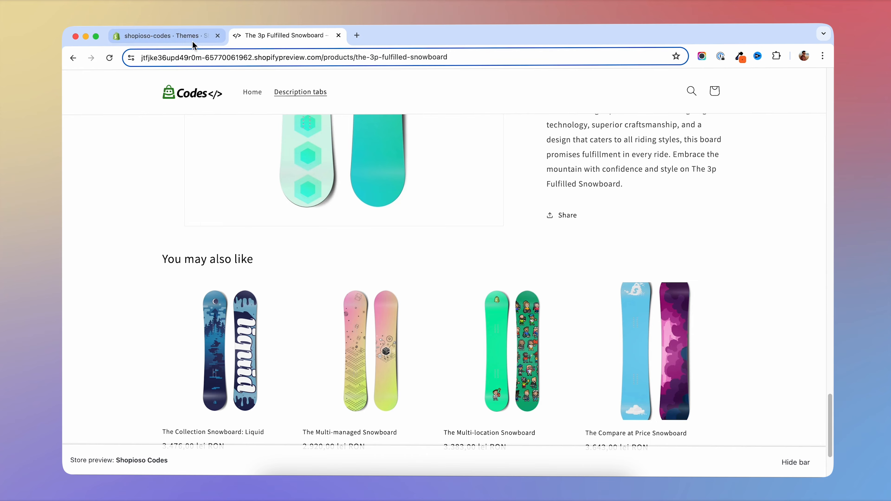
- Open the current Shopioso Codes theme in the theme editor and load the Default product template
click(190, 38)
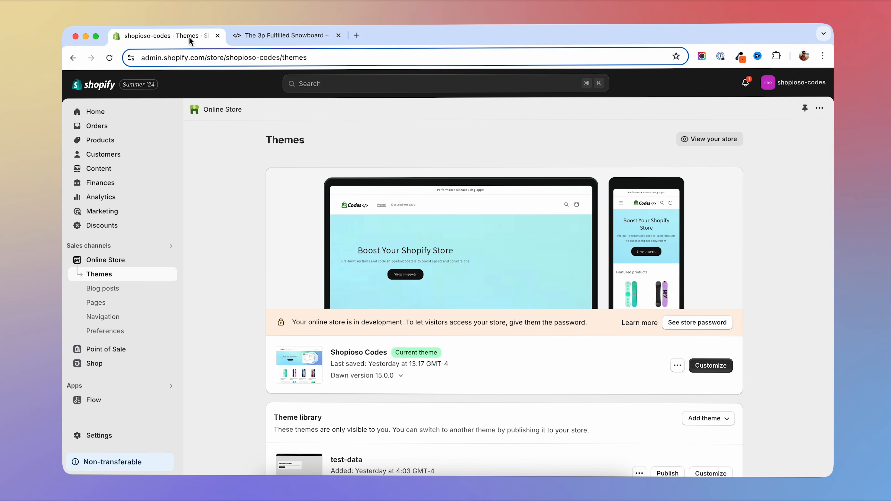
scroll(455, 326, down, 2)
click(725, 323)
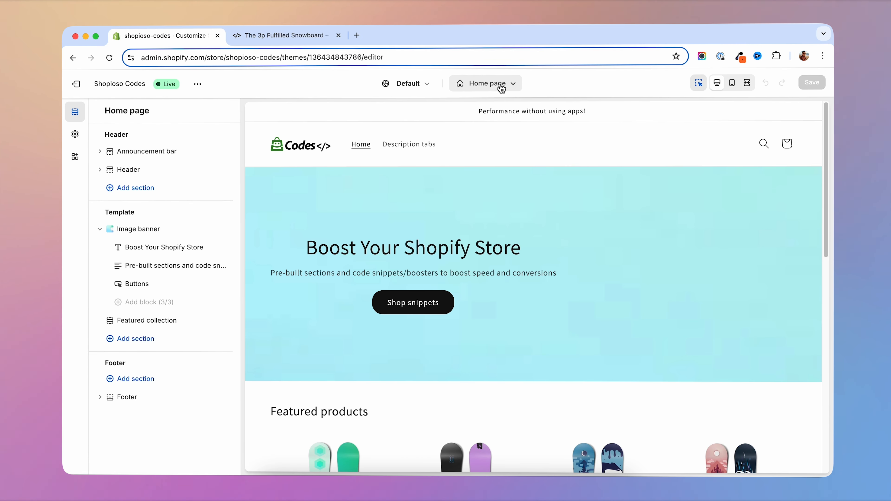
click(479, 83)
click(473, 141)
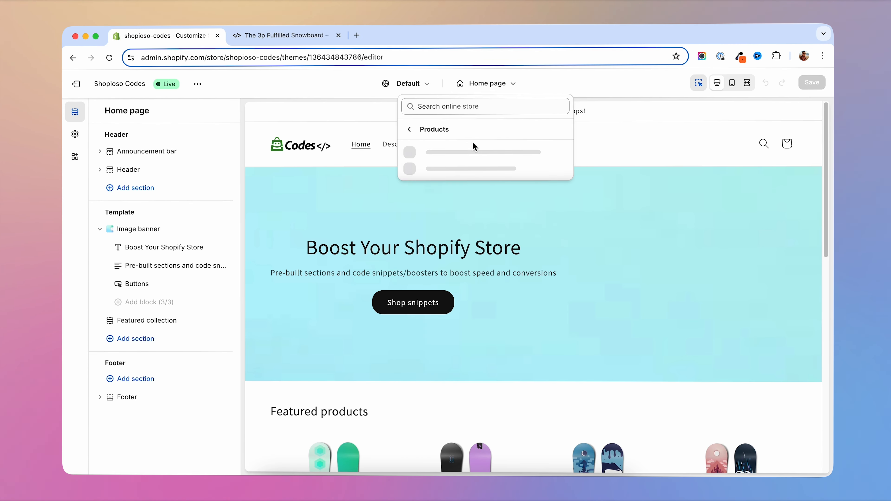
click(462, 159)
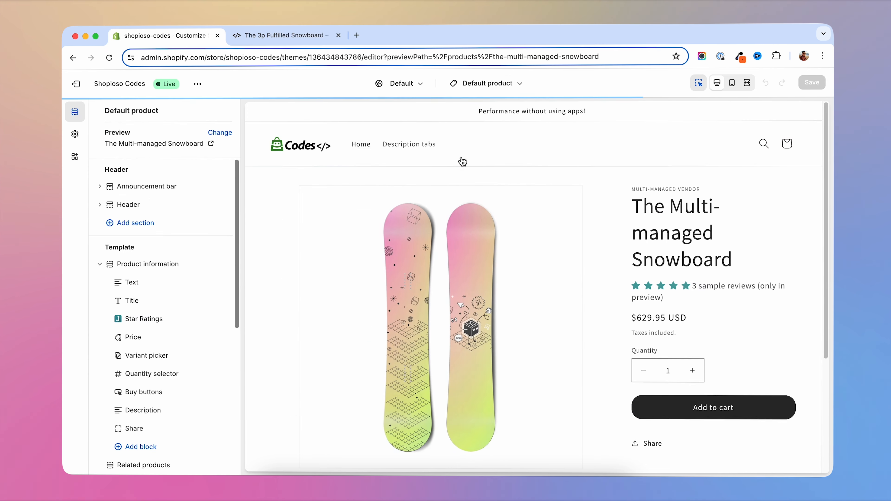
- Add a Collapsible row block to the Product information section and set its icon to None
scroll(161, 276, down, 3)
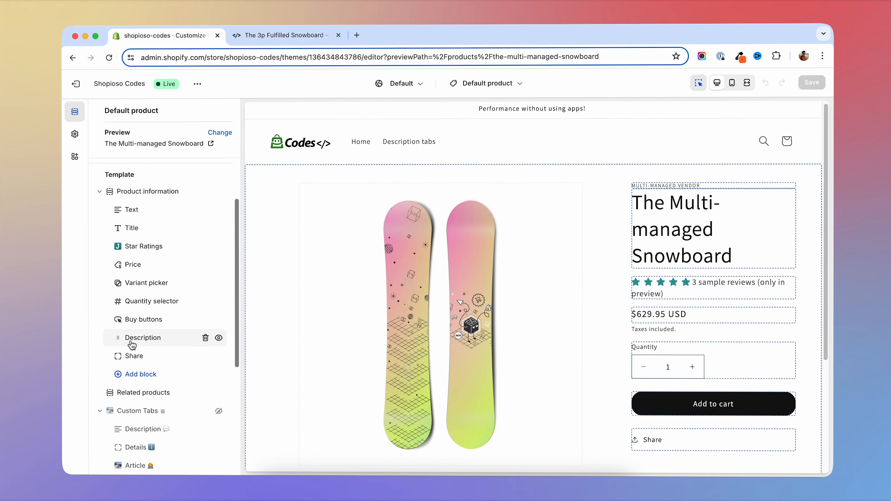
scroll(148, 343, up, 1)
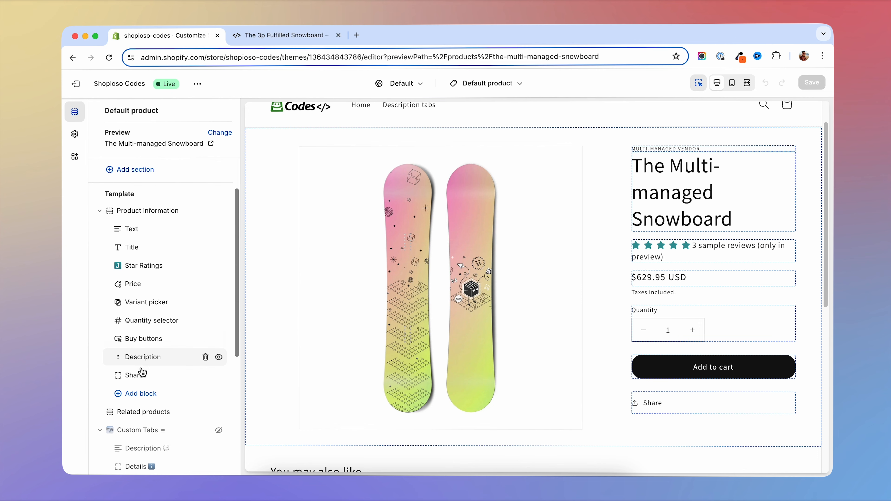
click(122, 394)
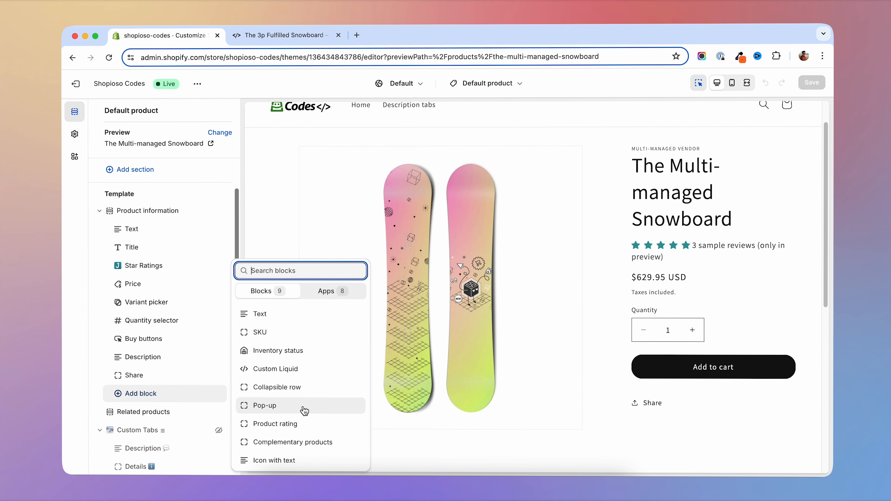
click(277, 390)
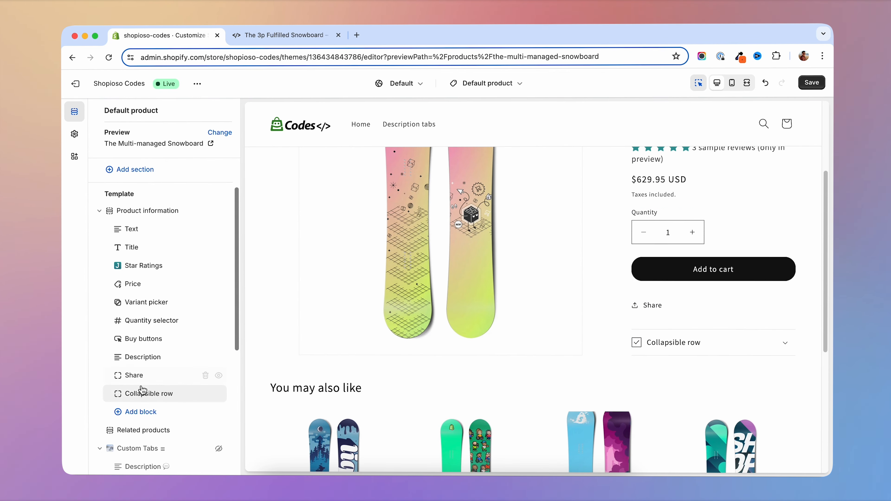
click(141, 394)
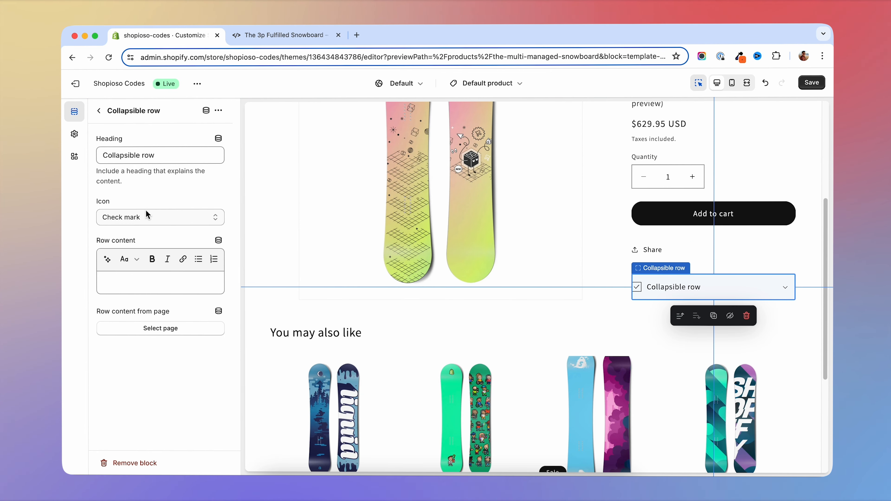
click(145, 215)
click(124, 142)
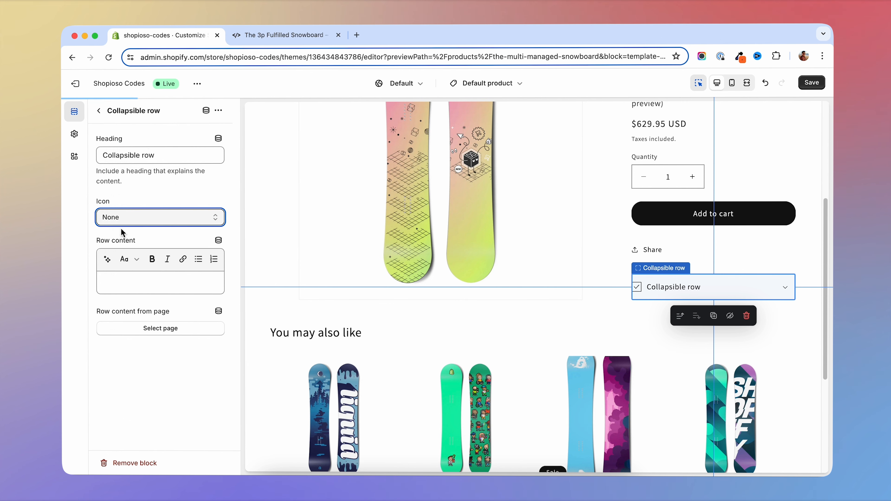
- Add two more Collapsible row blocks without icons to the Product information section and save the template
click(99, 111)
click(120, 412)
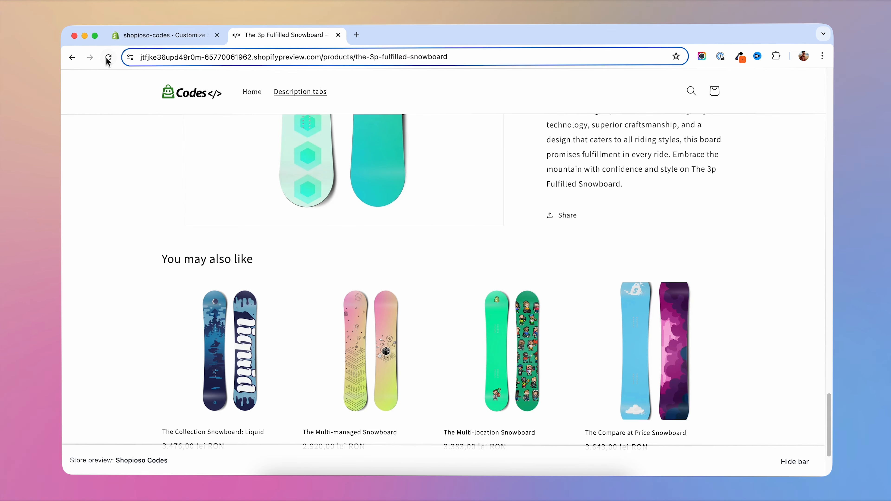
- Reload The 3p Fulfilled Snowboard preview and try expanding the collapsible rows below its description
click(109, 59)
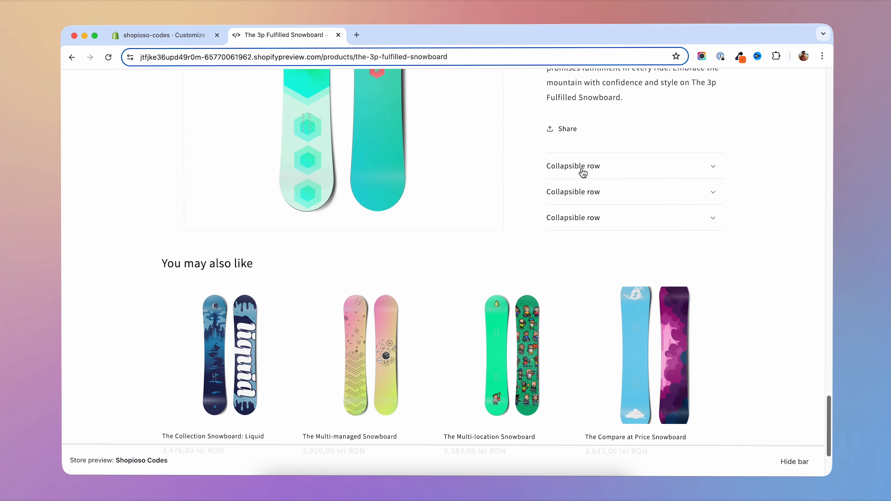
click(588, 192)
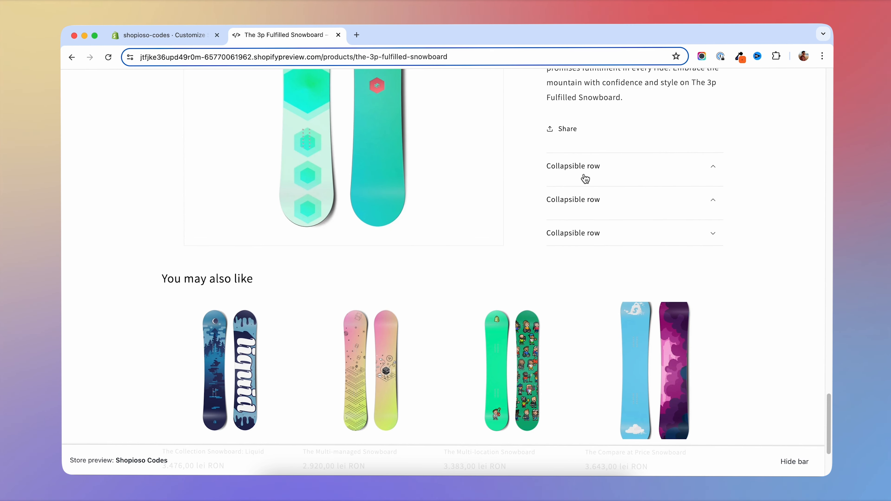
click(574, 221)
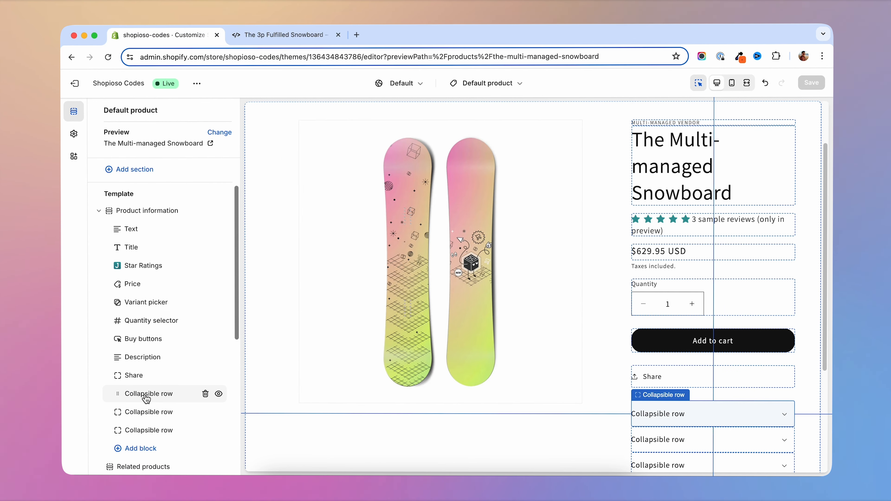
- Inspect the heading, icon and content settings of the first Collapsible row block in the theme editor
click(144, 395)
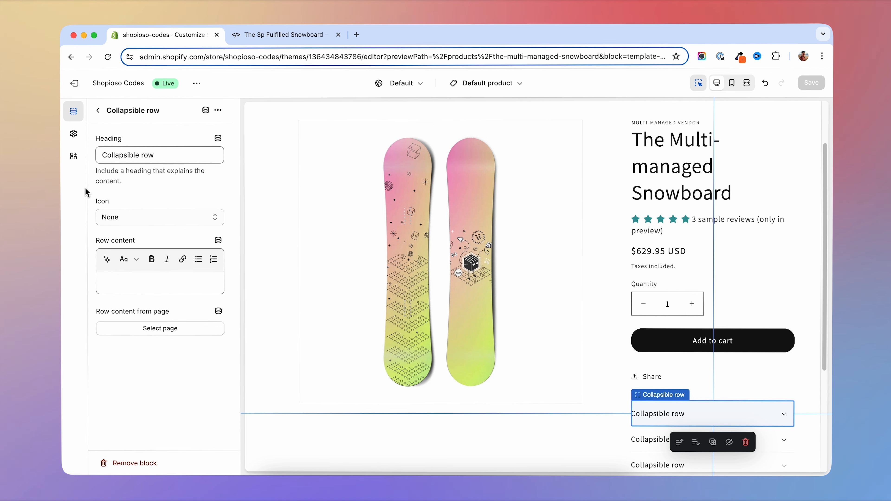
click(98, 110)
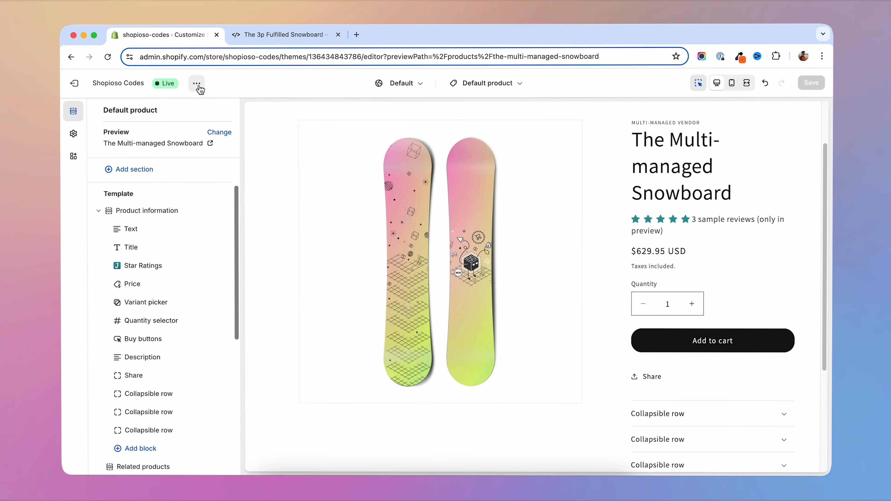
- Open the Shopioso Codes theme's code editor in a separate browser tab
click(197, 83)
right_click(137, 146)
click(149, 150)
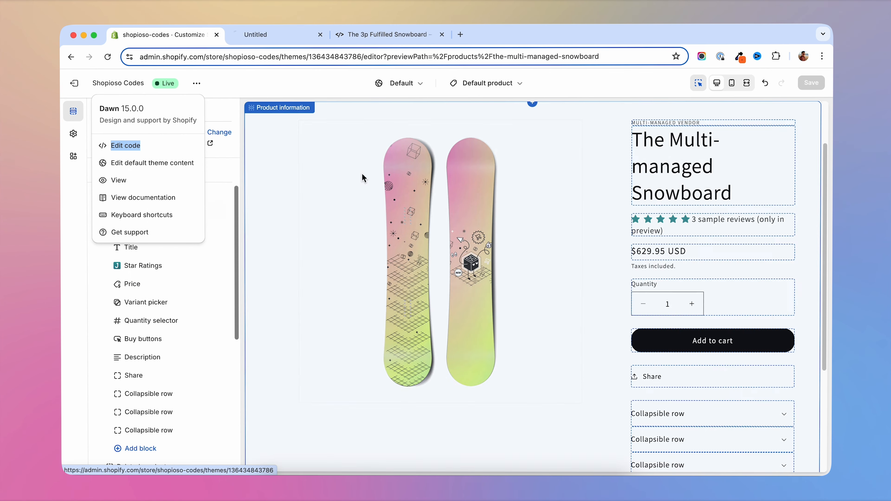
click(276, 34)
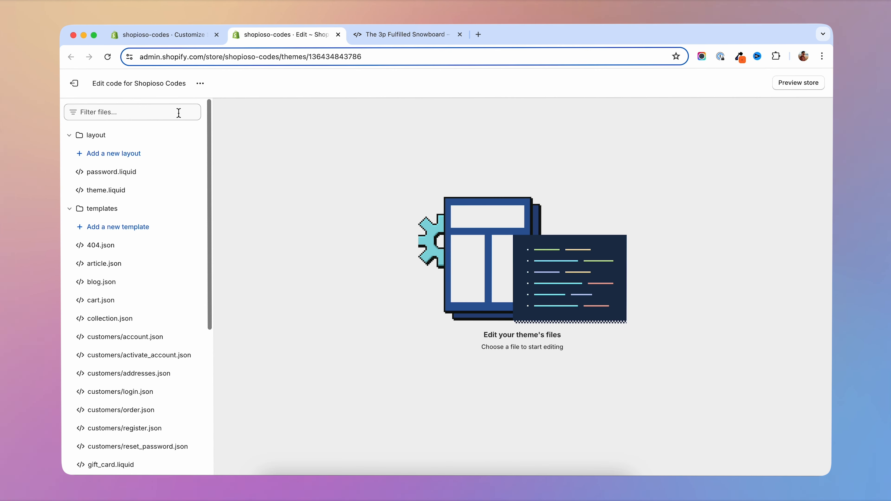
- Filter the theme files by "product" and open main-product.liquid from the sections folder
click(150, 112)
text(product)
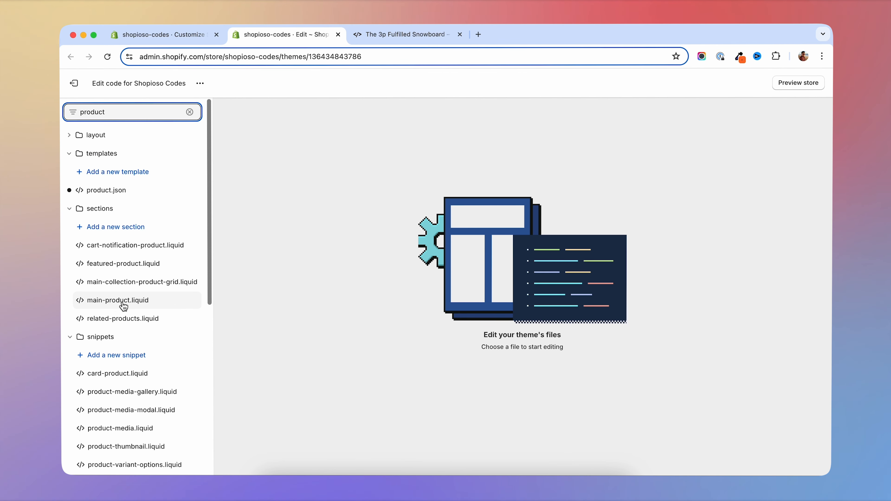
click(137, 305)
click(544, 232)
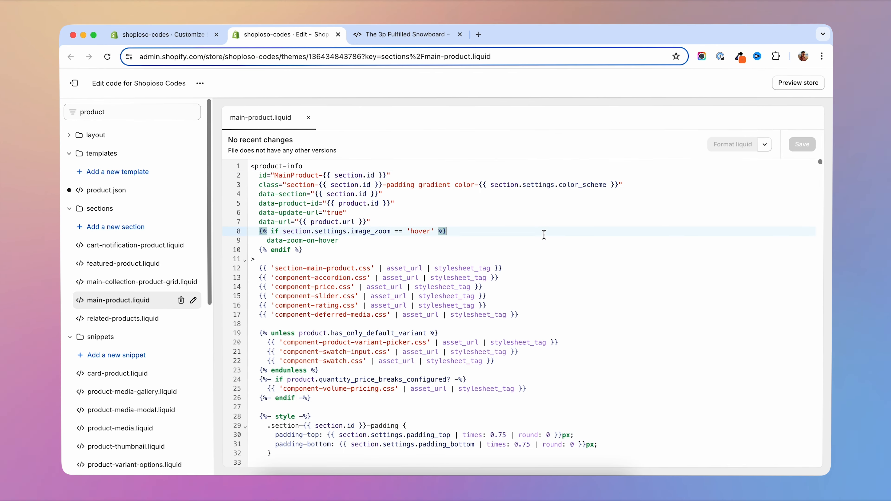
- Search main-product.liquid for "when 'coll" and review the markup of the collapsible_tab case
key(super+f)
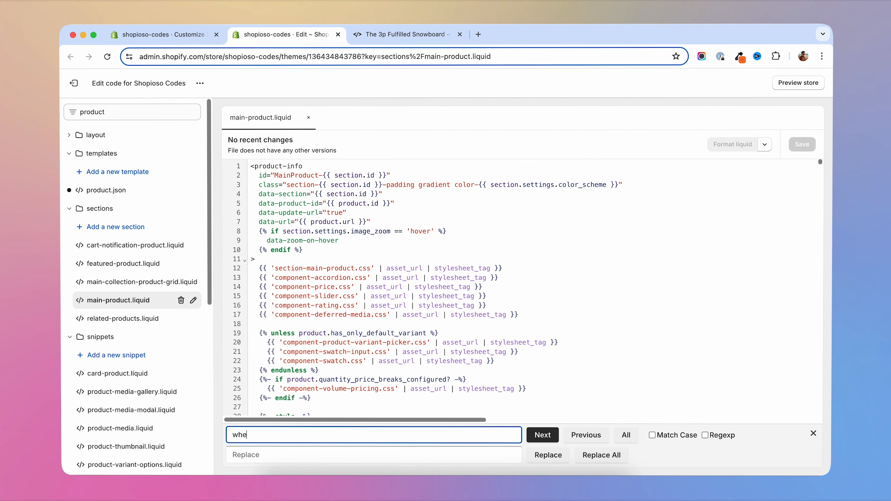
text(when ')
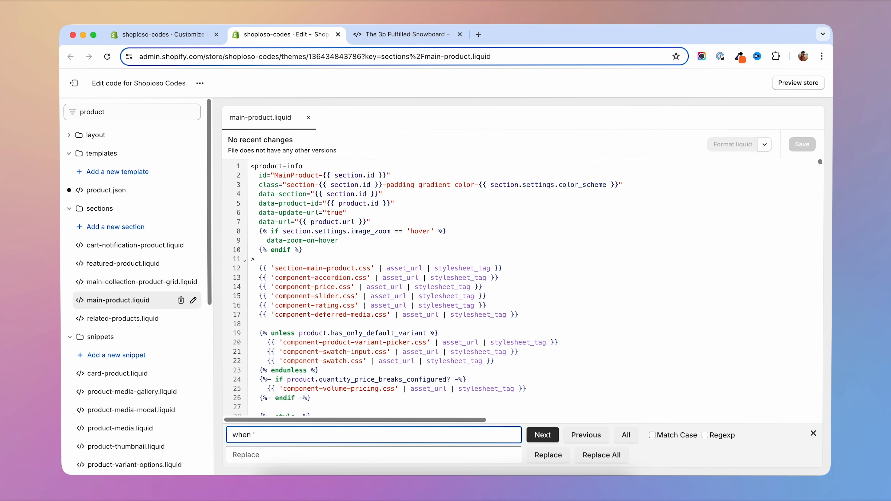
text(coll)
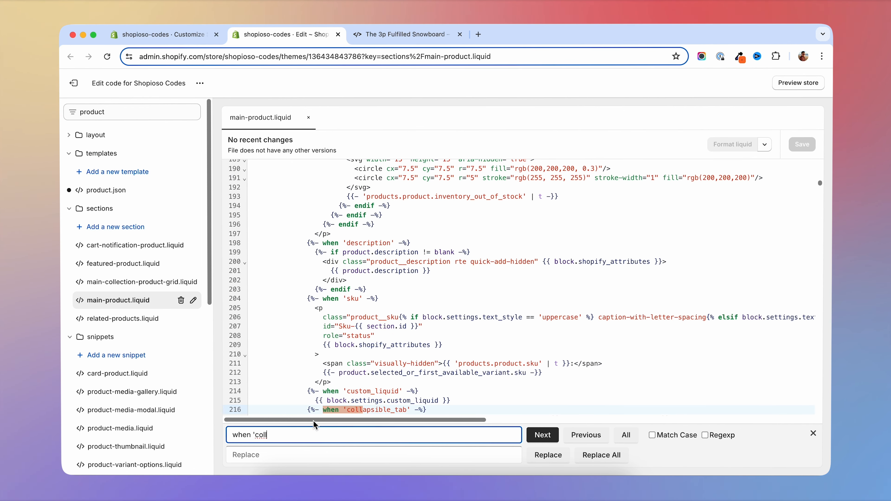
scroll(443, 354, down, 3)
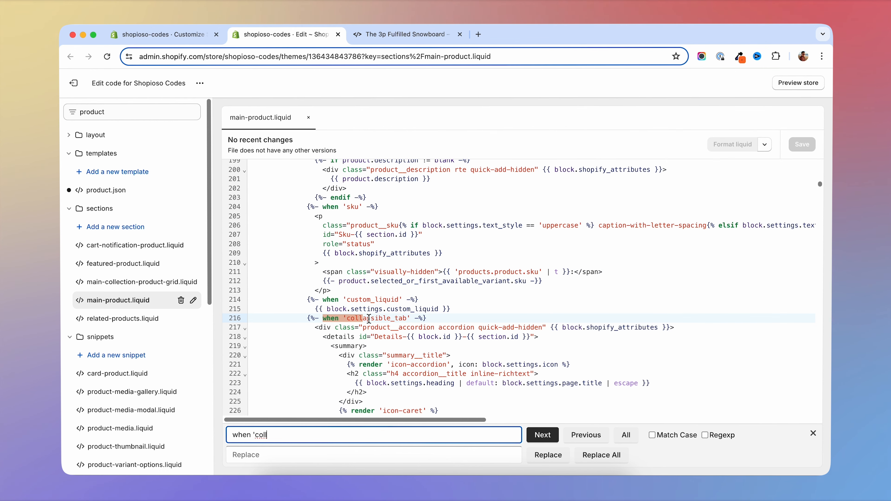
drag(420, 318, 303, 318)
scroll(303, 267, down, 2)
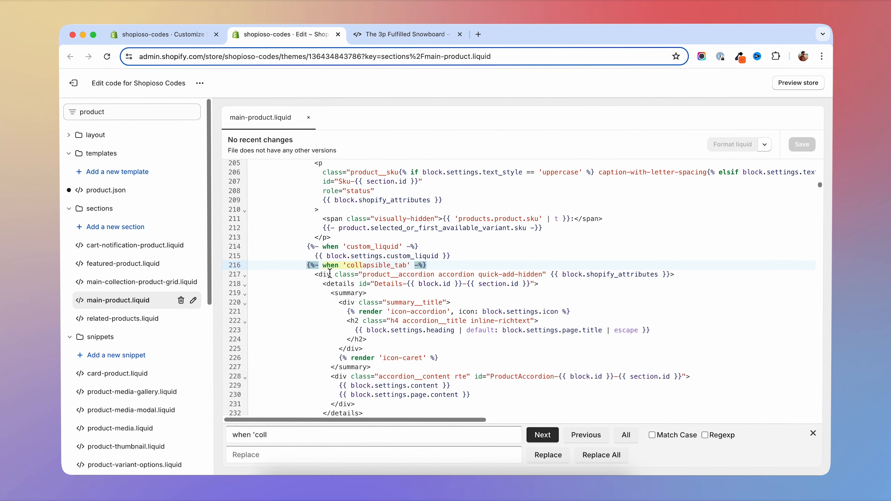
drag(295, 266, 435, 354)
scroll(441, 295, down, 2)
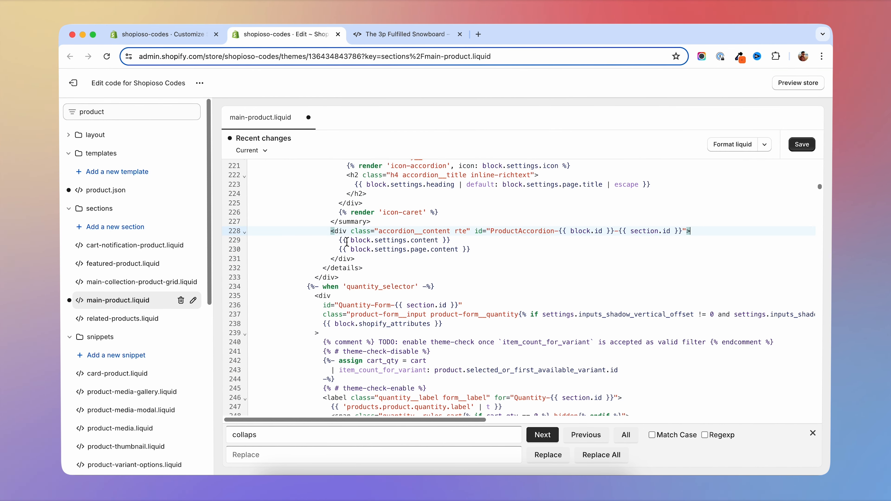
- Insert {% if block.settings.description == true %} as the first line inside the collapsible tab's accordion__content div
drag(338, 241, 480, 249)
click(478, 242)
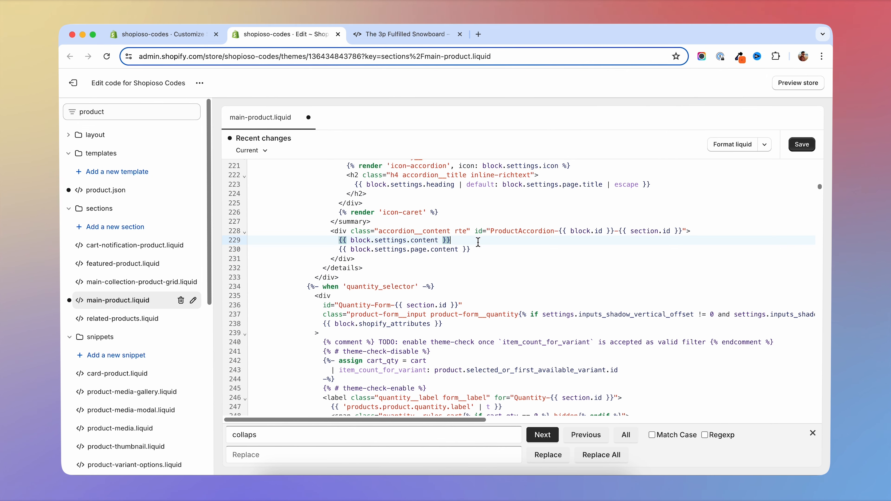
click(698, 233)
key(Return)
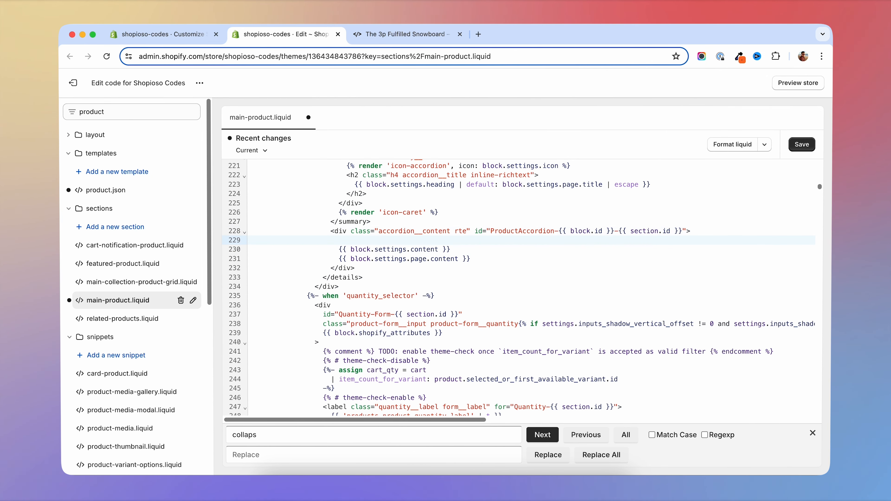
text({% if block.s)
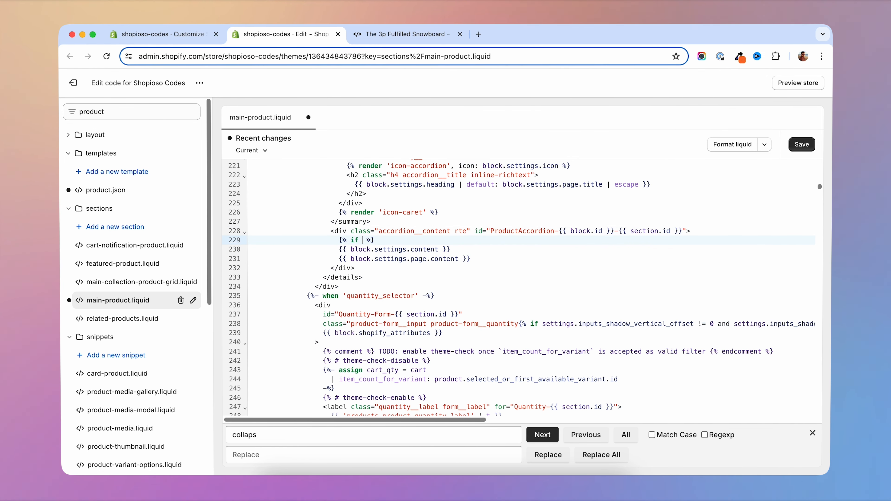
text(ettings.d)
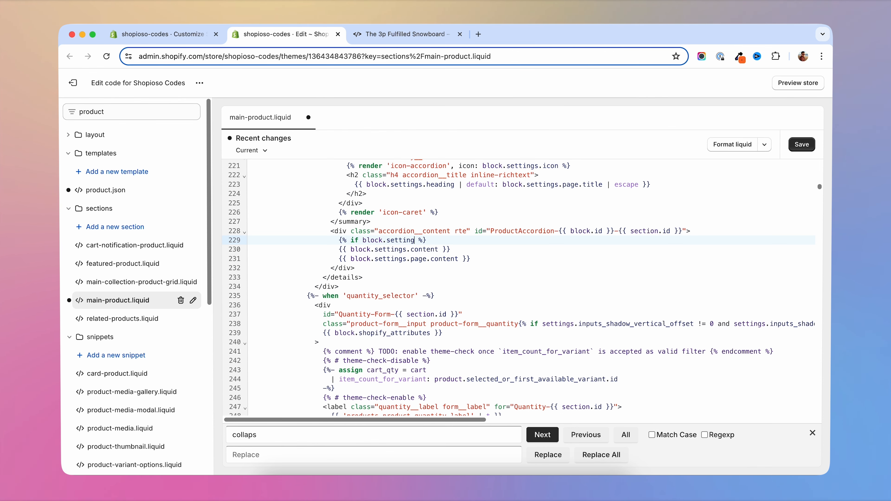
text(escription)
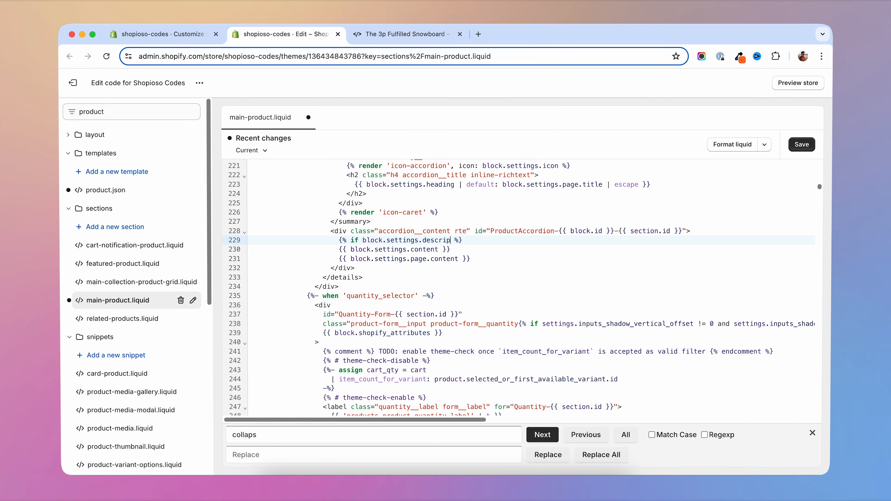
text( == )
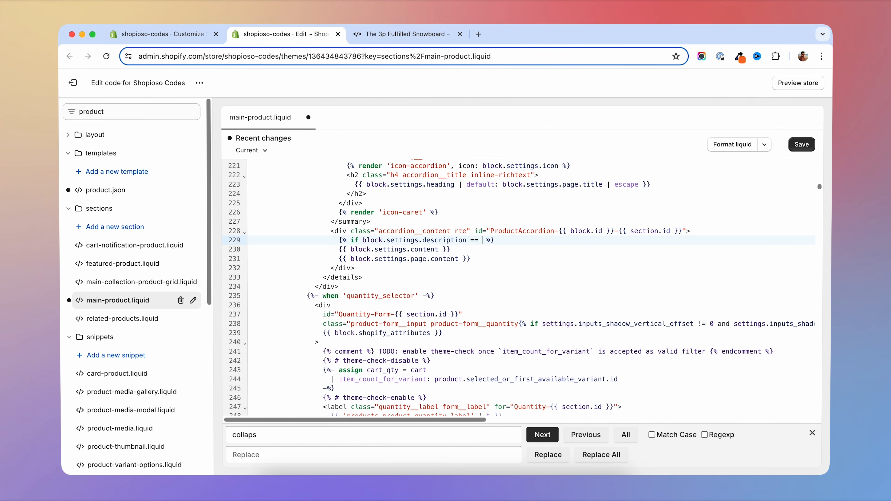
text(true)
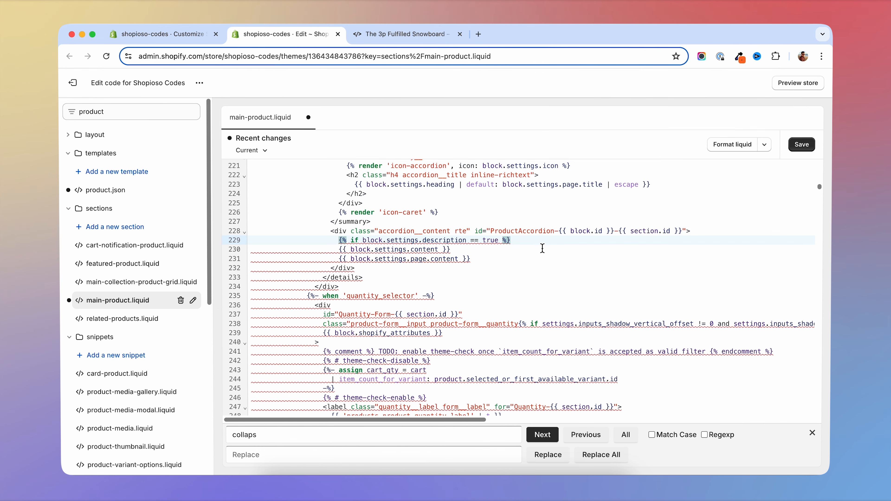
- Output {{ products.description }} on a new line under the description condition
key(Return)
text({{ )
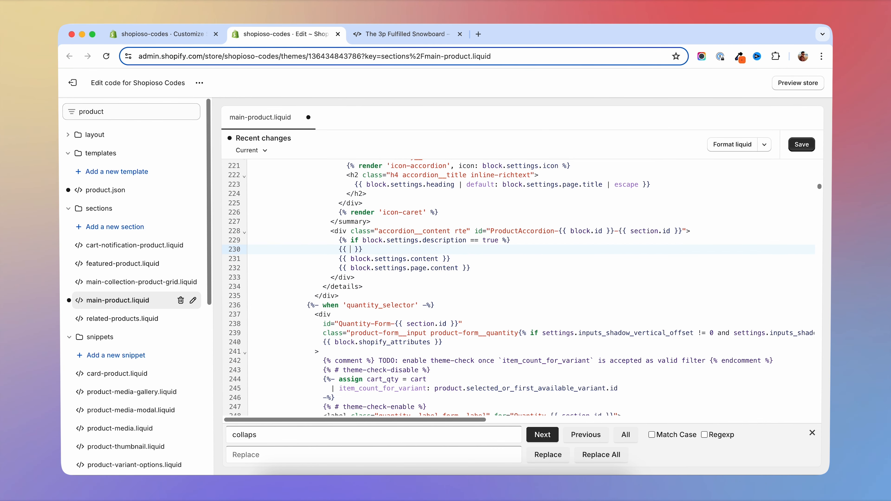
text(prod)
text(ucts.descripti)
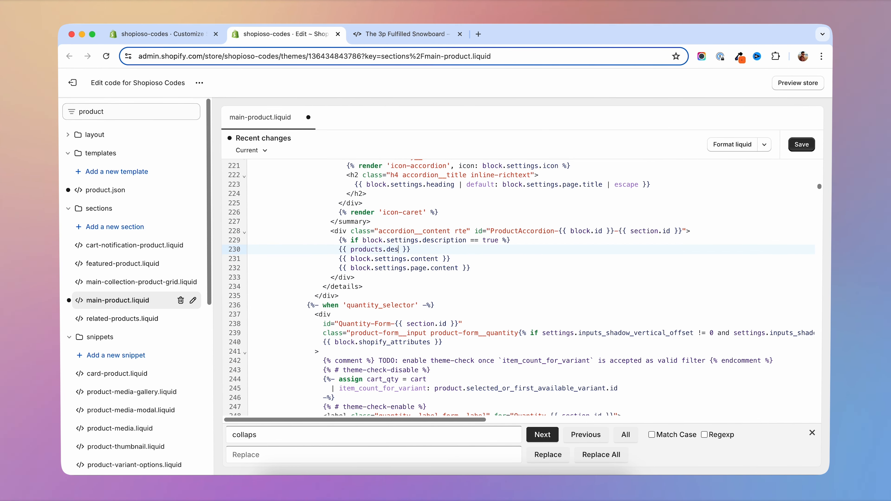
text(on)
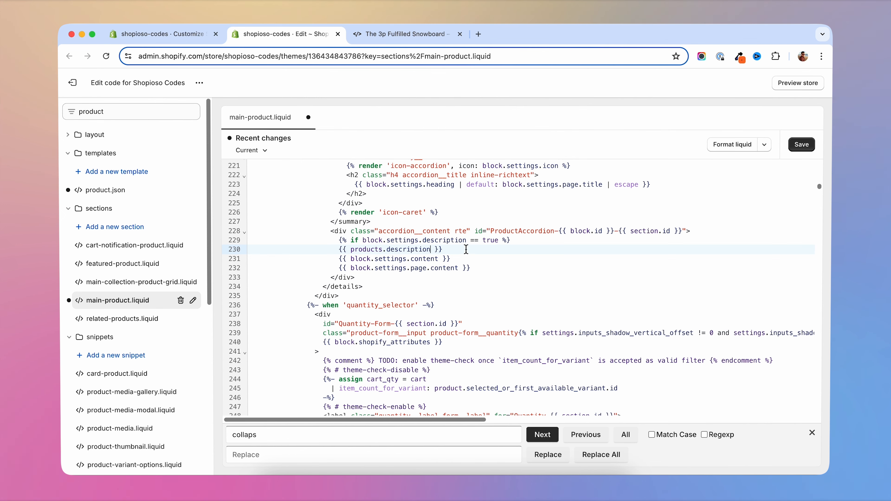
- Add {% else %} before the block.settings.content and page.content outputs and {% endif %} after them, and save the file
click(466, 249)
key(Return)
text({)
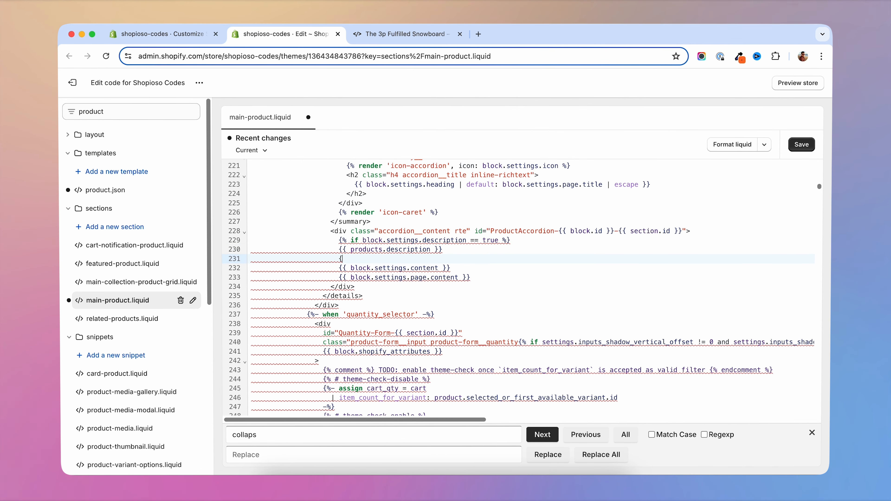
text(% )
text(else %)
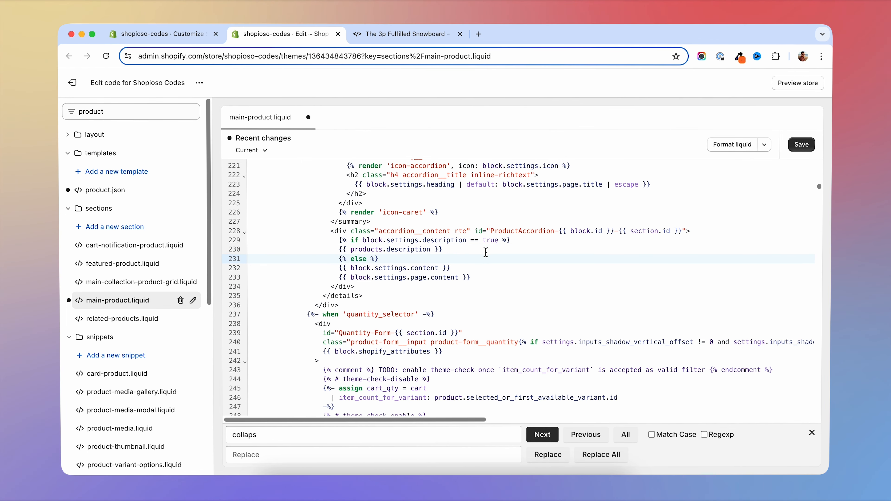
click(483, 277)
key(Return)
text({%endif %)
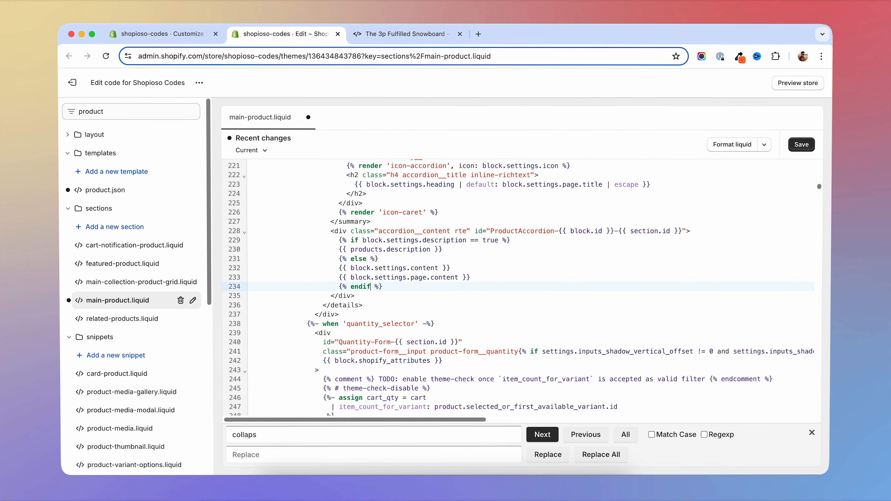
click(415, 288)
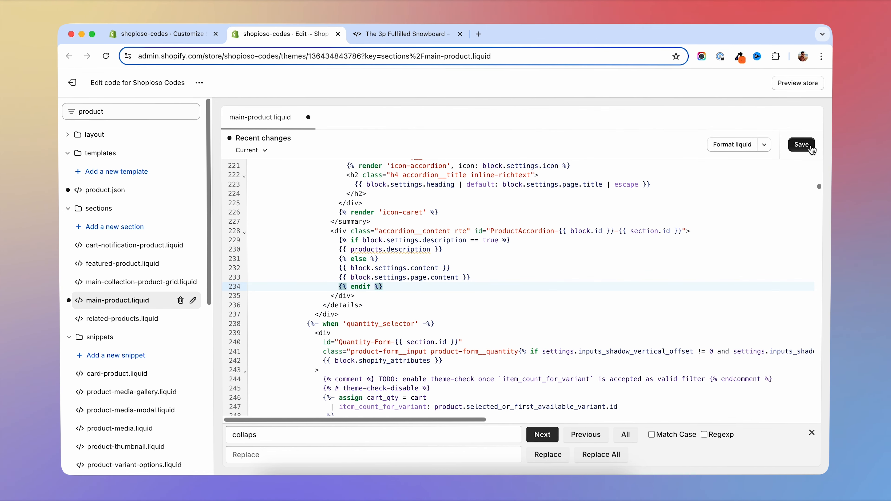
click(810, 147)
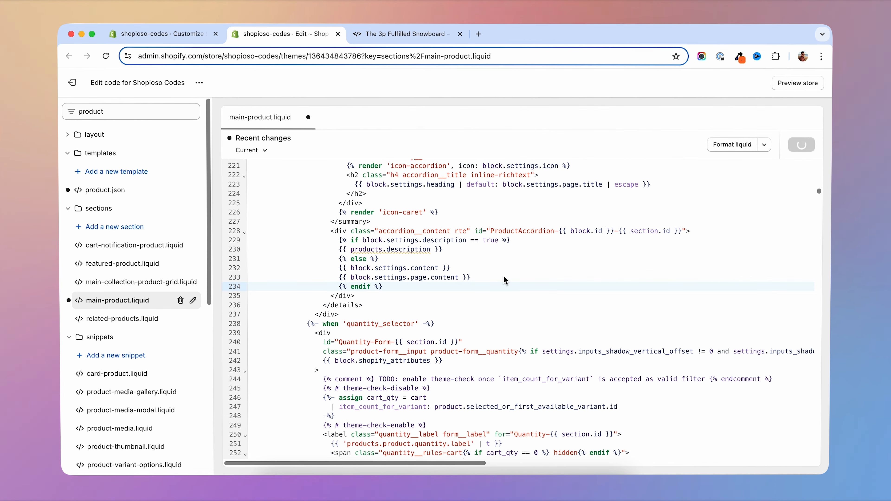
- Search the file for "blocks" and locate the collapsible_tab block's settings in the section schema
scroll(505, 280, down, 15)
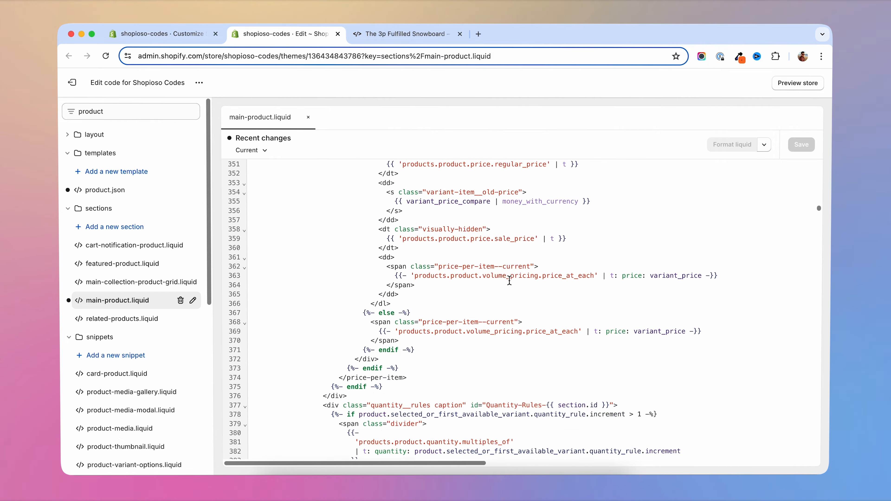
scroll(509, 281, down, 20)
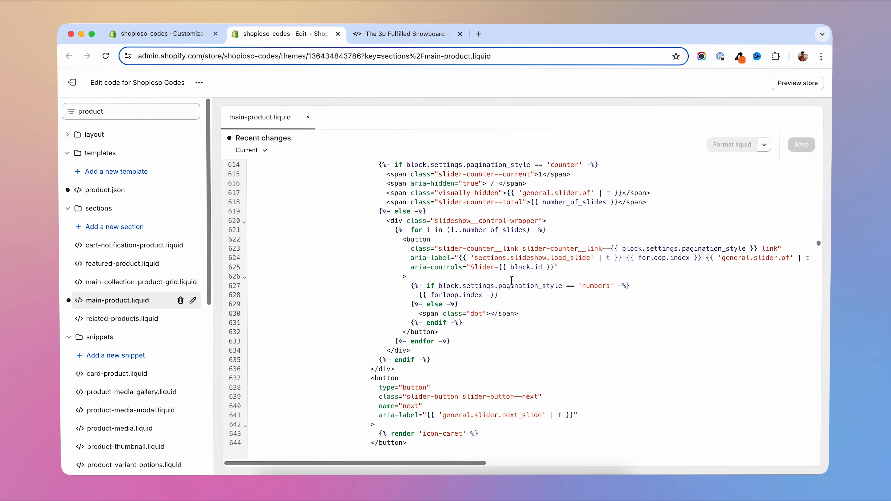
scroll(511, 281, down, 7)
scroll(477, 259, up, 2)
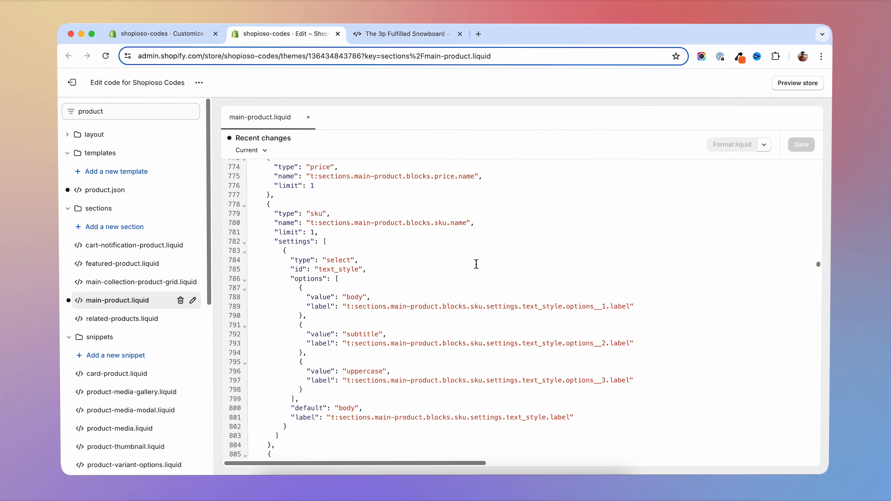
key(super+f)
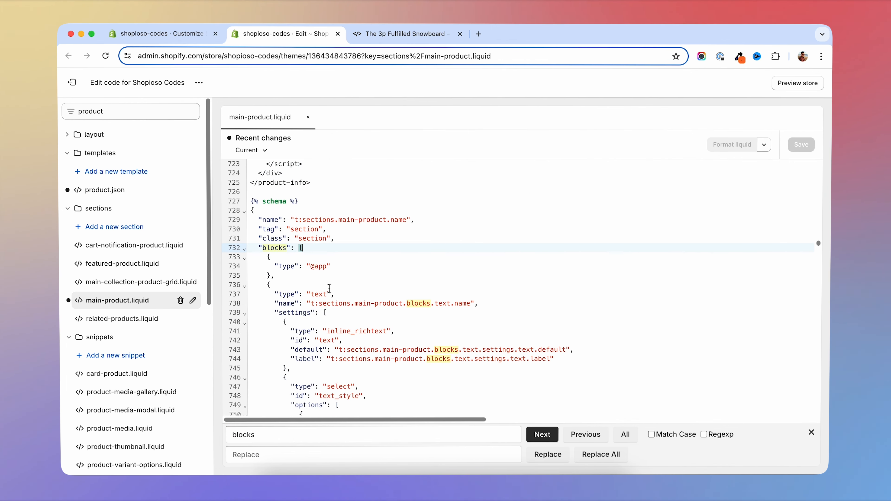
scroll(339, 267, down, 8)
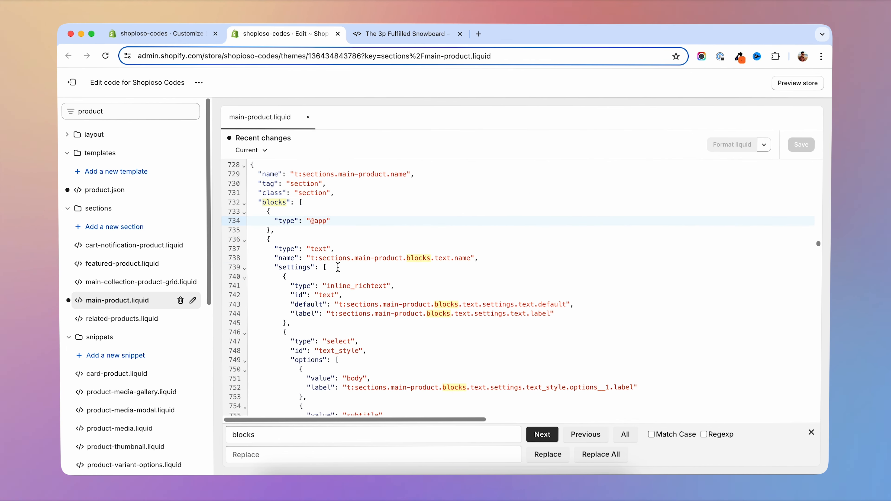
scroll(340, 267, down, 15)
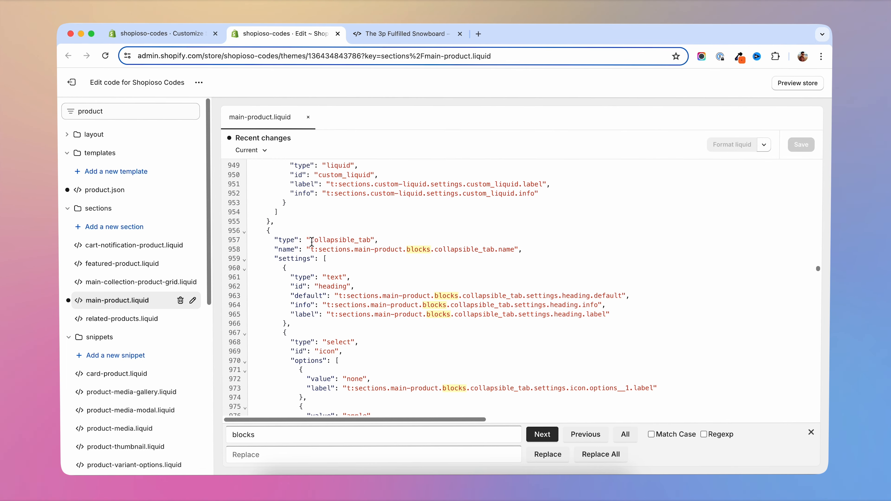
drag(311, 241, 372, 241)
scroll(339, 197, up, 1)
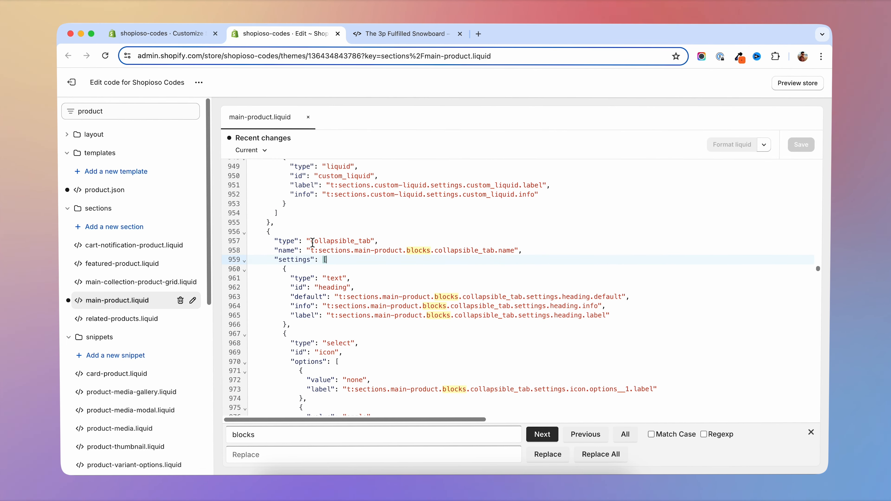
drag(311, 242, 363, 241)
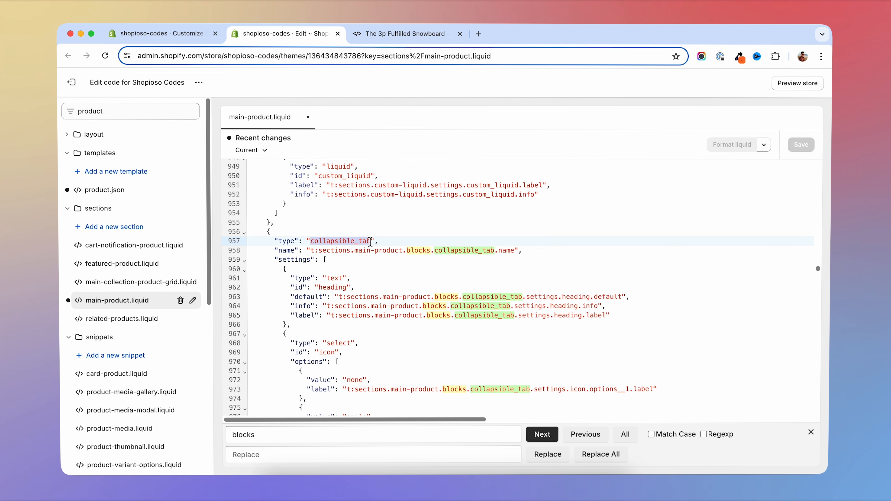
scroll(329, 270, down, 1)
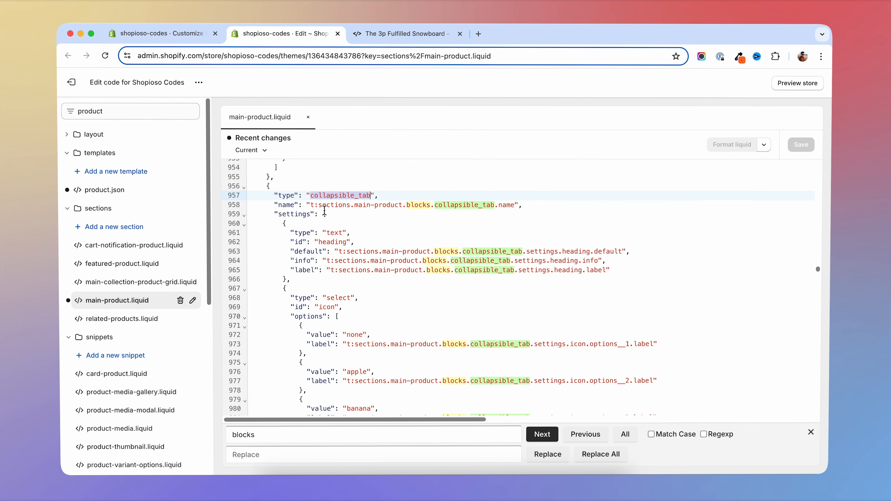
- Insert a new object with one empty "":"", pair as the first entry of the collapsible_tab block's settings array
click(336, 216)
key(Return)
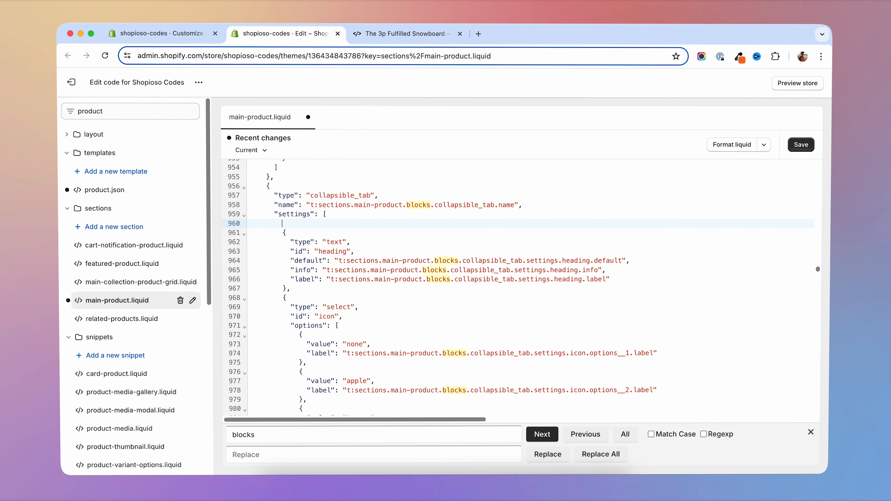
text({)
key(Return)
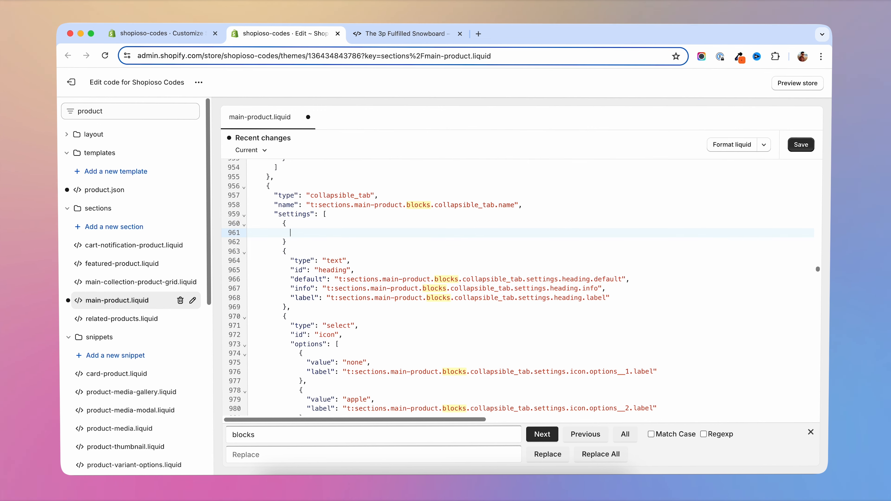
text("":)
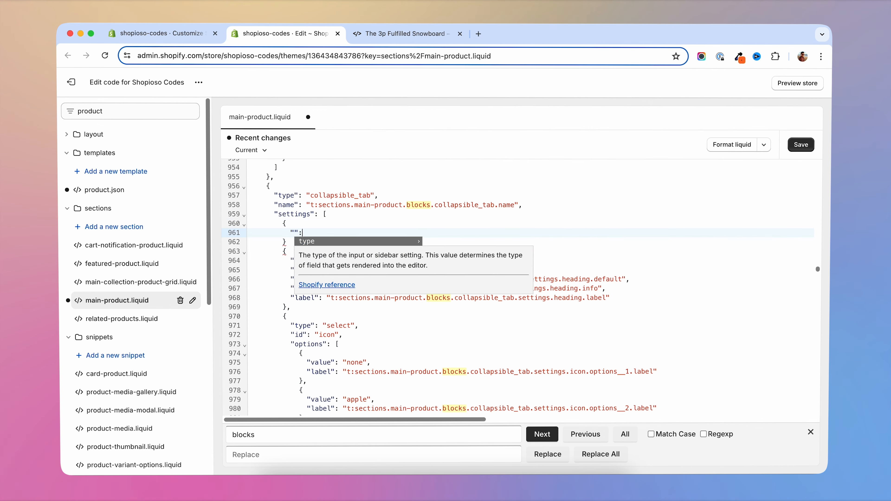
text("",)
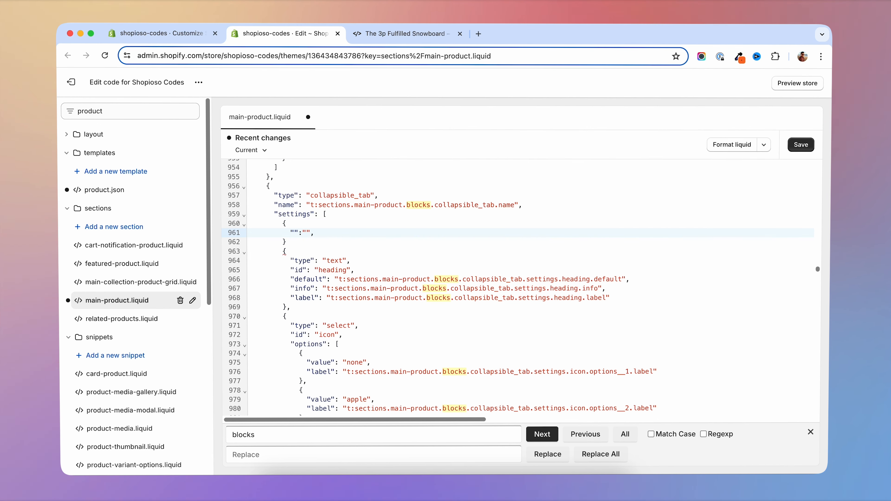
- Duplicate the empty "":"", pair onto two new lines inside the new settings object
key(shift+Left)
key(shift+Left)
key(shift+Left)
key(shift+Left)
key(super+c)
key(End)
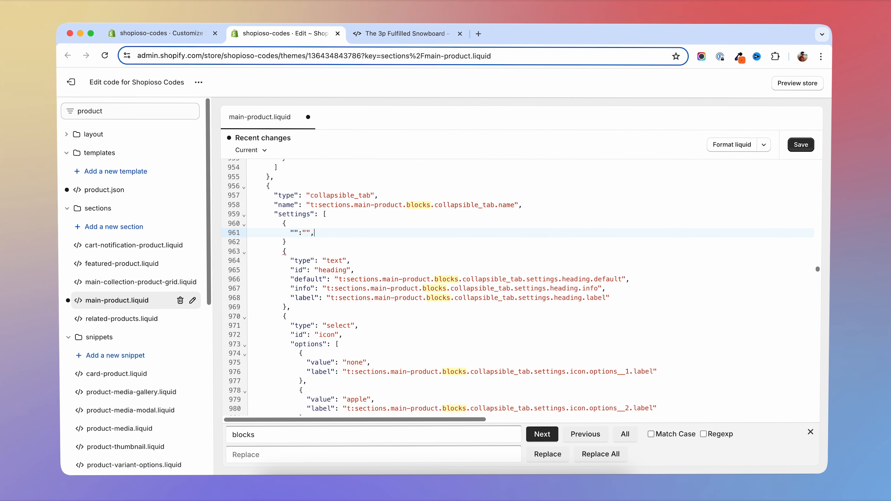
key(Return)
key(super+v)
key(Return)
key(super+v)
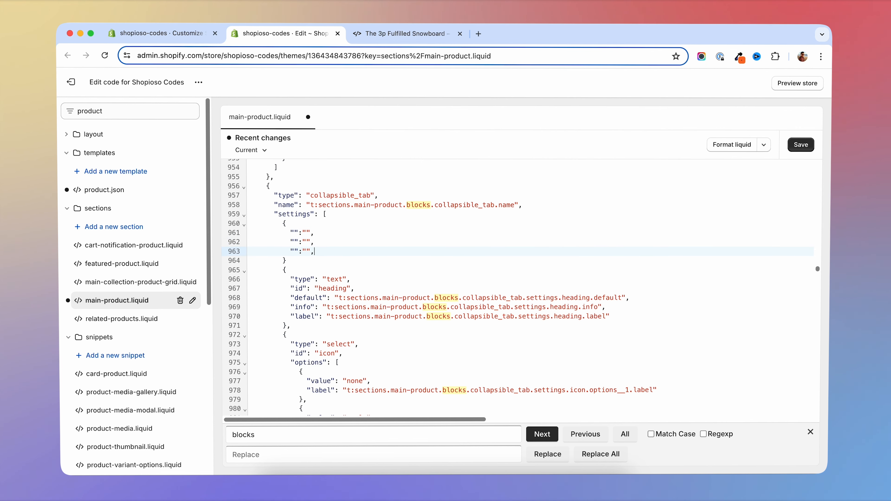
- Fill in the new setting's first two pairs as "id":"description" and "type":"checkbox"
click(295, 232)
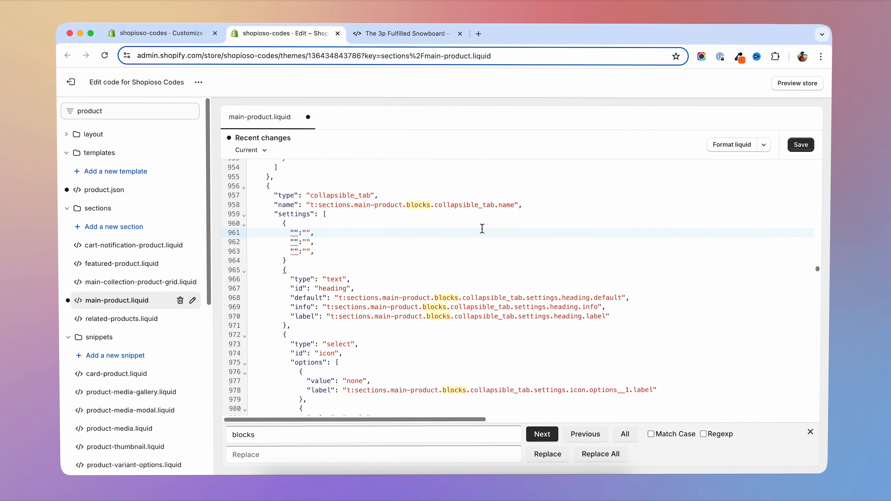
text(id)
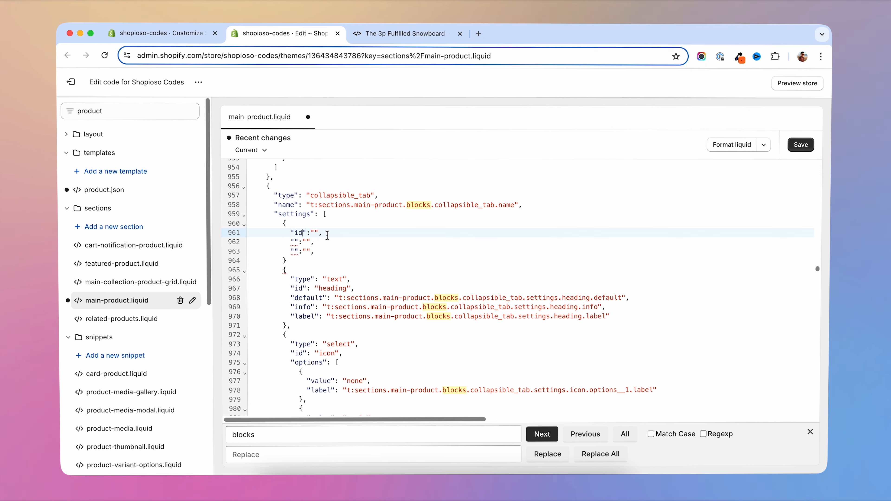
text(description)
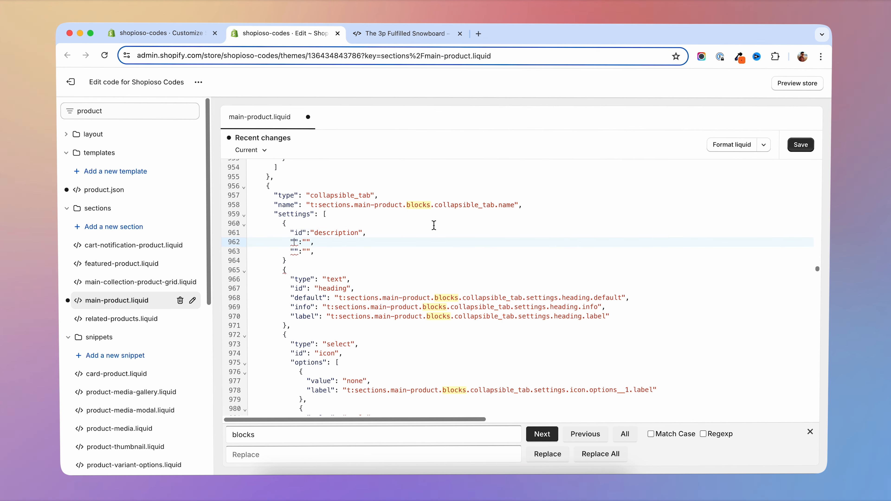
text(ty)
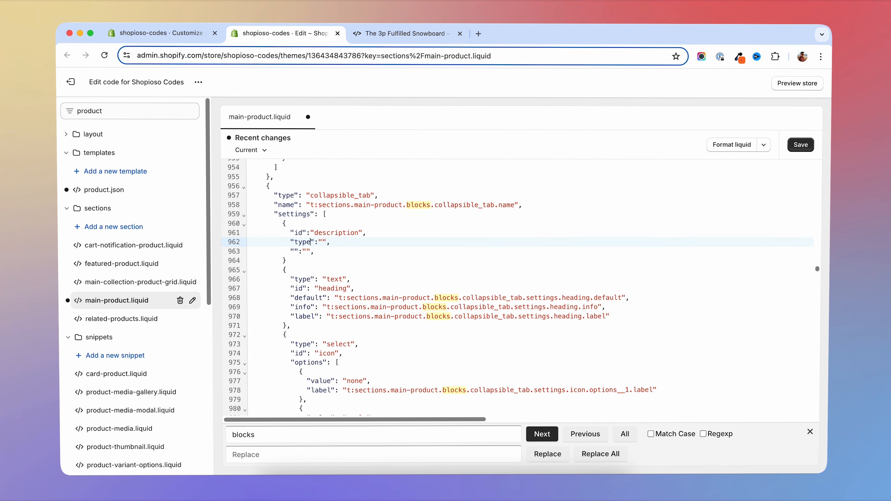
text(pe)
click(323, 242)
text(checkbox)
- Fill in the third pair as "label":"Show description?", add a comma after the object's closing brace, and save main-product.liquid
click(297, 252)
text(lable)
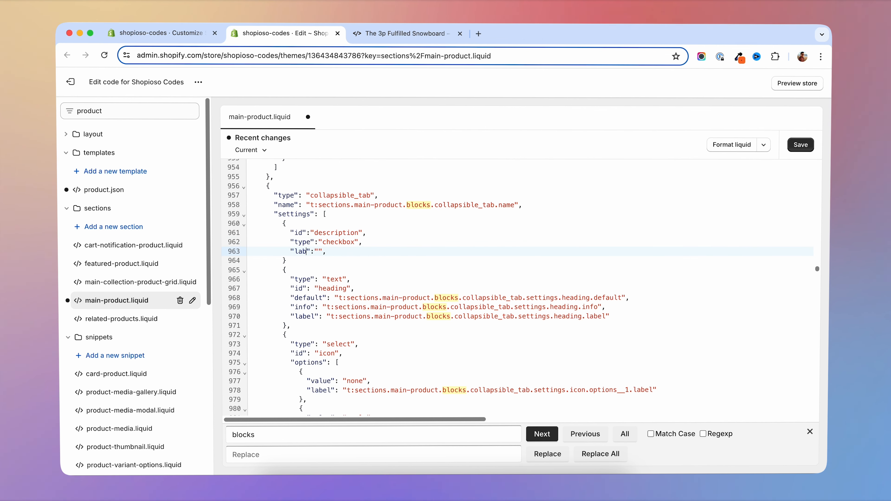
click(326, 252)
text(Show description?)
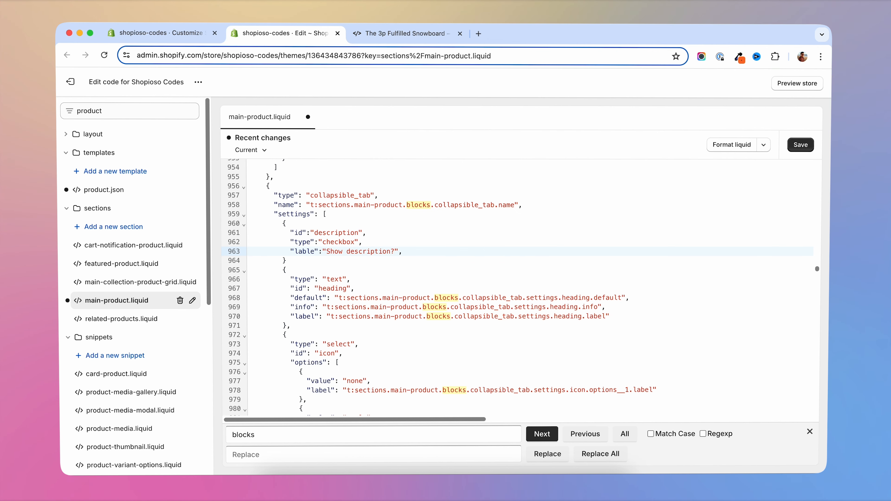
double_click(304, 251)
text(label)
click(294, 260)
text(,)
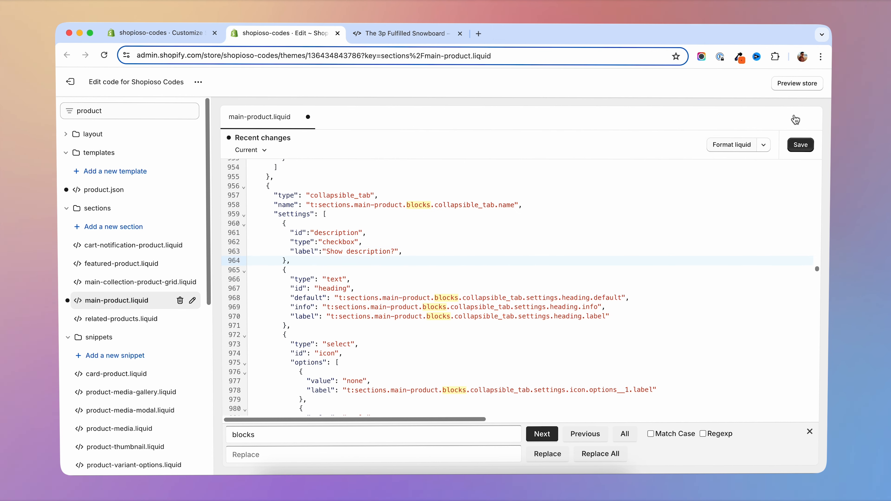
click(800, 145)
- Switch to the theme customizer and hide the standard Description block below Buy buttons in the Product information section
key(super+1)
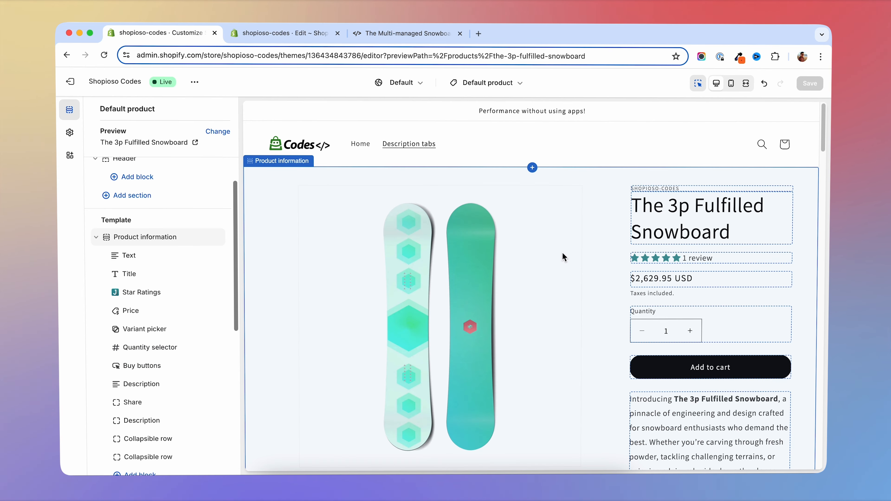
scroll(561, 252, down, 4)
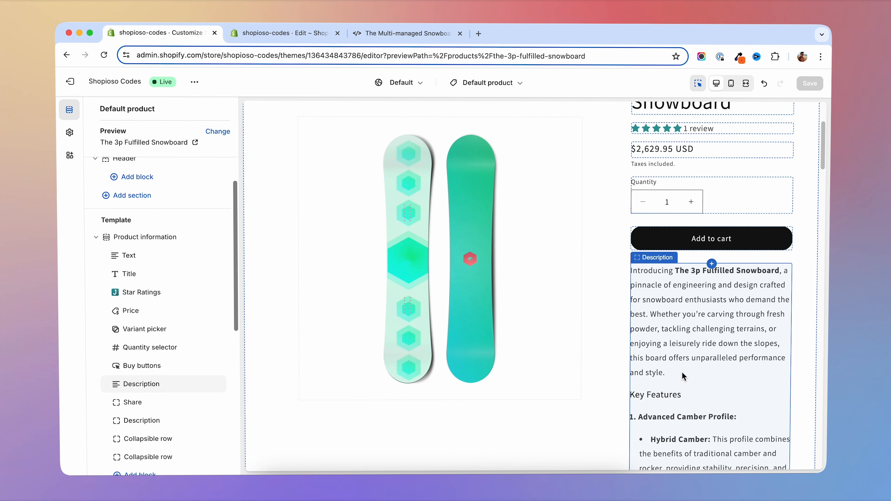
scroll(683, 377, down, 10)
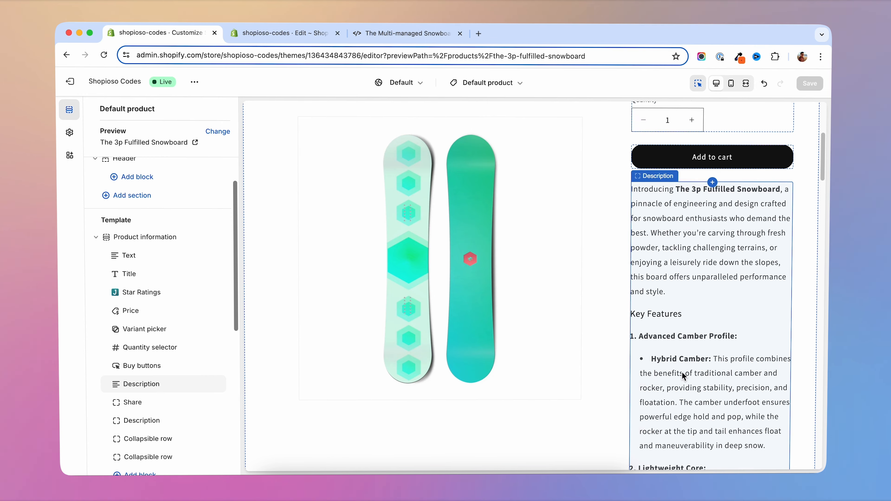
scroll(683, 376, up, 6)
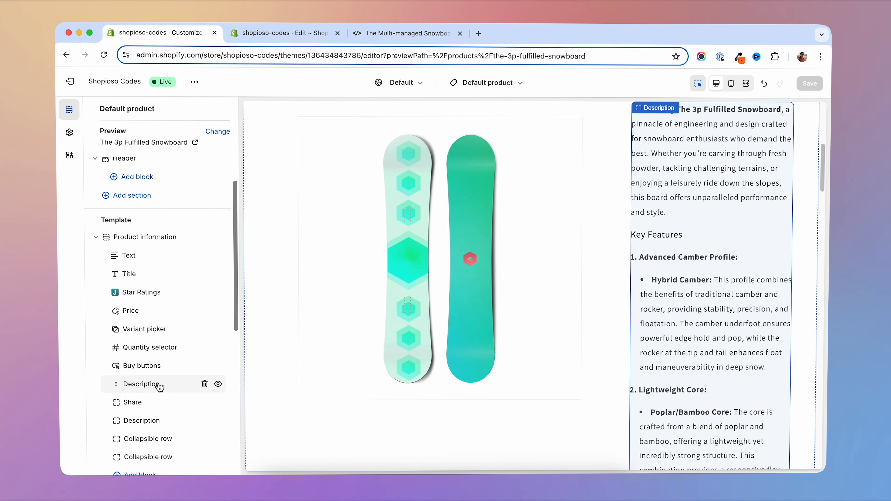
click(217, 384)
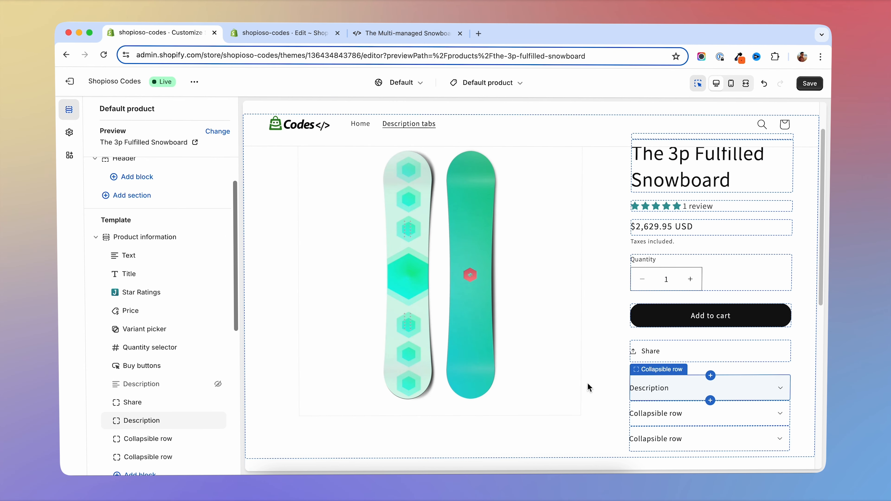
- Enable "Show description?" for the collapsible row headed Description and save the theme
click(150, 423)
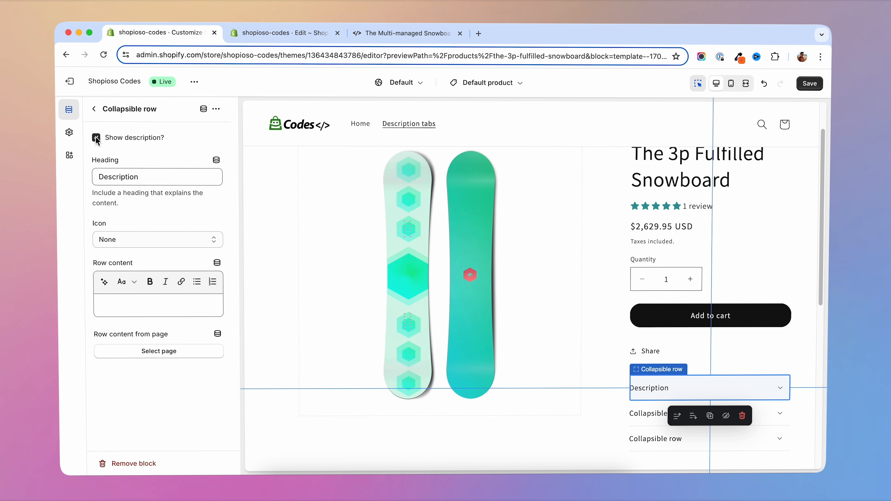
click(809, 83)
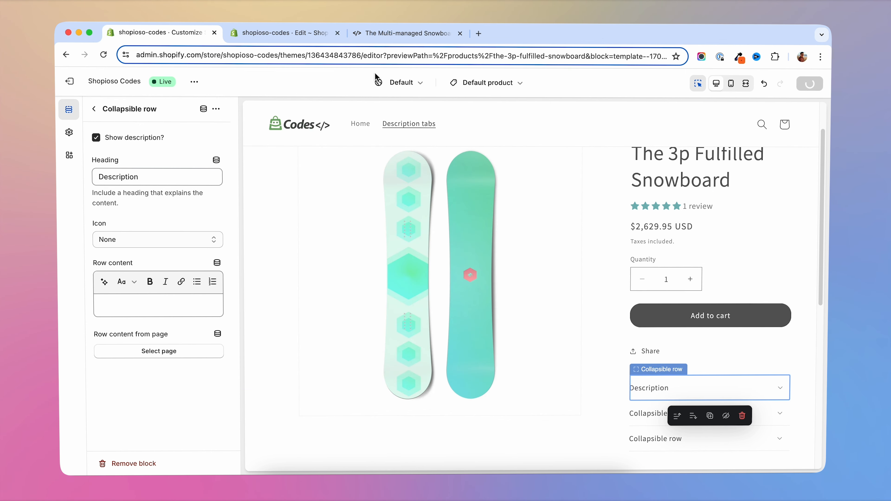
- Reload the snowboard's storefront preview and expand the Description row to check its content
click(103, 56)
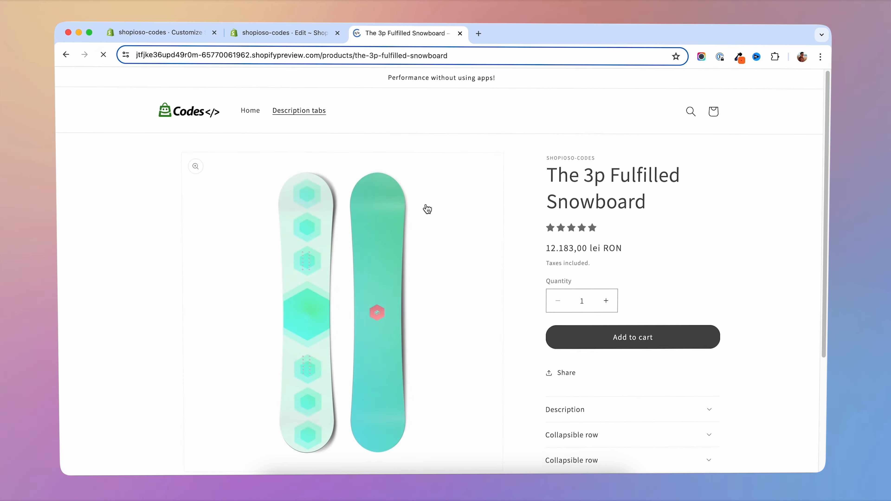
click(589, 172)
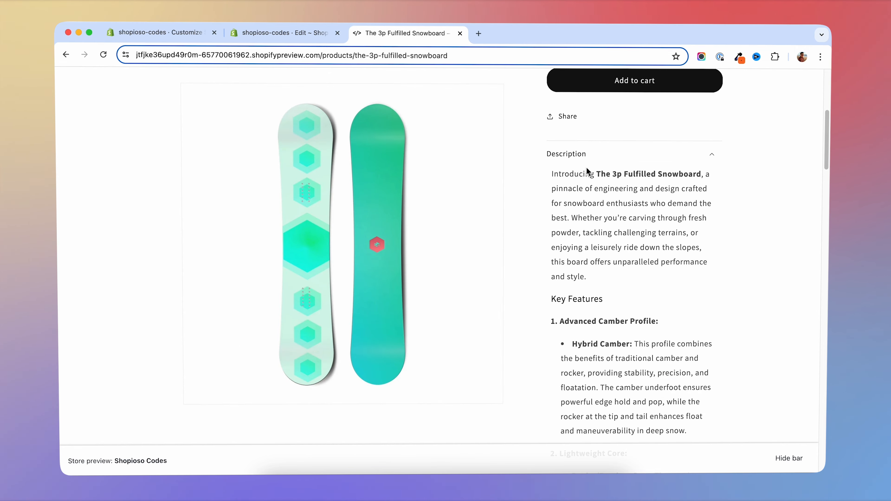
scroll(611, 325, down, 10)
scroll(611, 325, down, 8)
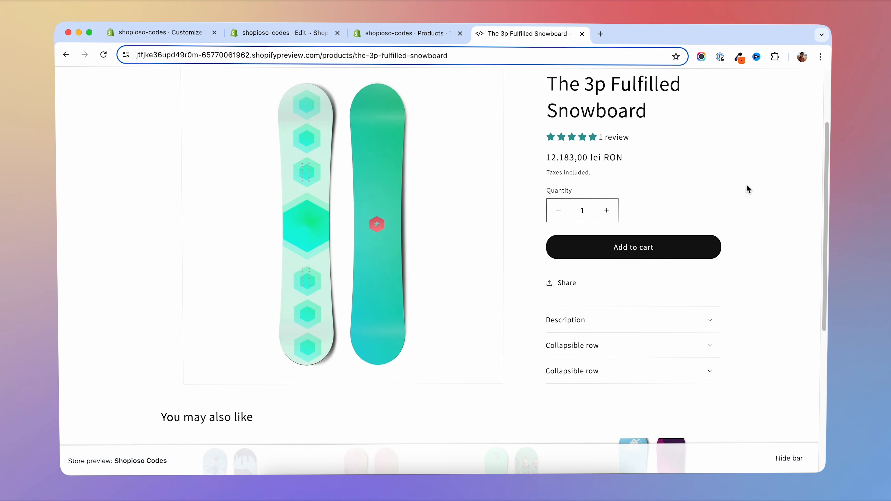
- Expand the Description row, review its full text on the product page, and collapse it to view the remaining collapsible rows
scroll(737, 191, down, 3)
click(637, 225)
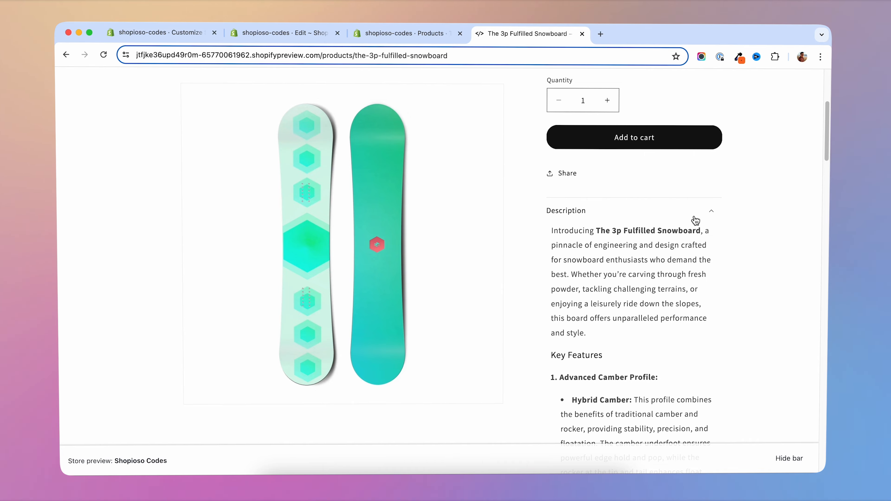
scroll(695, 221, down, 15)
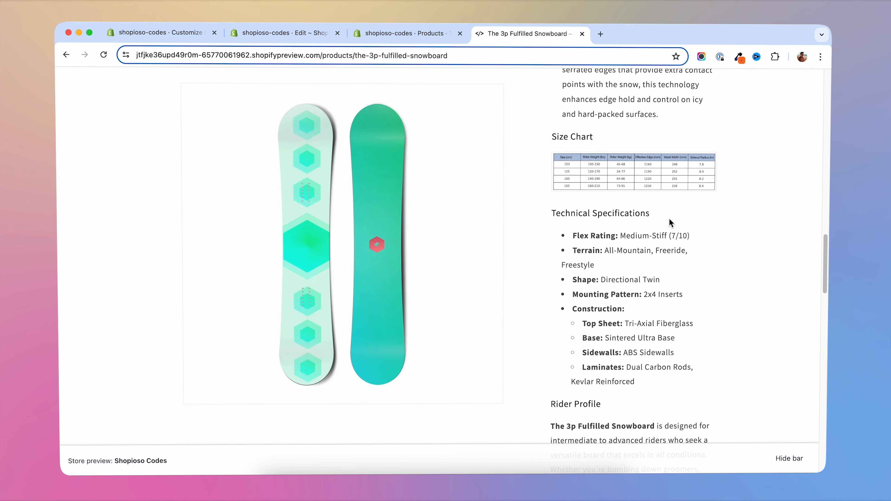
scroll(671, 223, down, 10)
scroll(671, 221, up, 15)
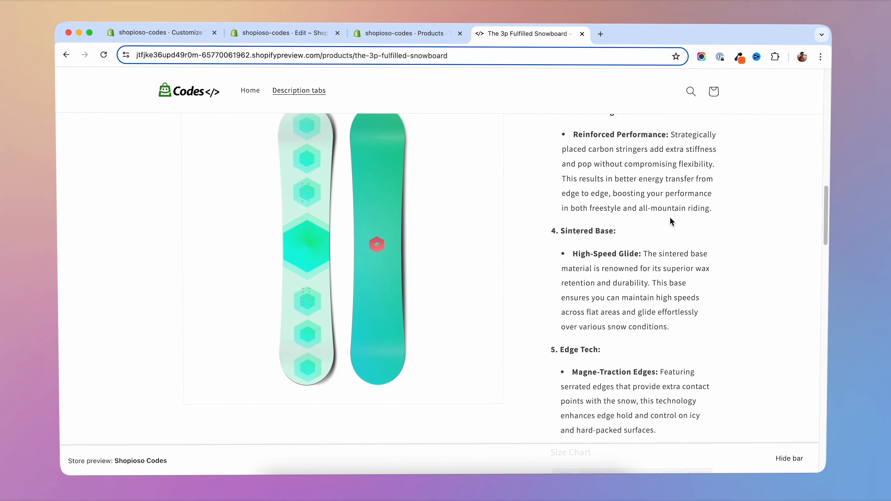
scroll(670, 216, up, 15)
scroll(671, 329, down, 2)
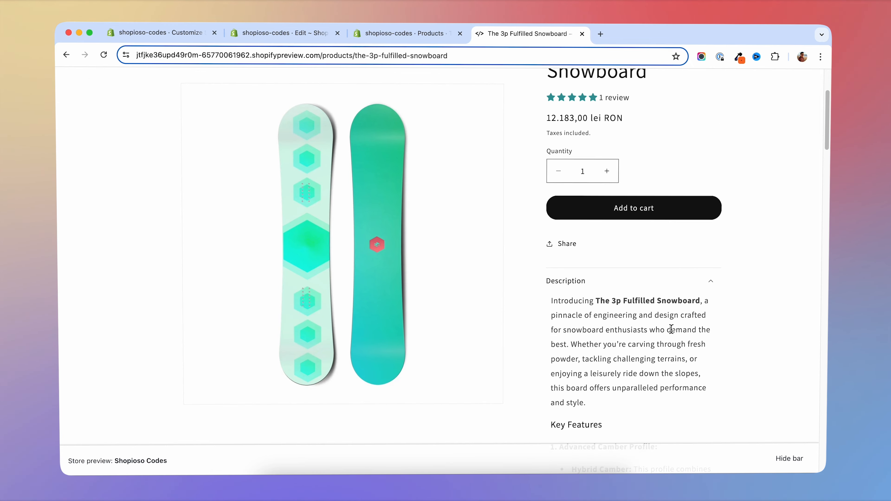
click(635, 281)
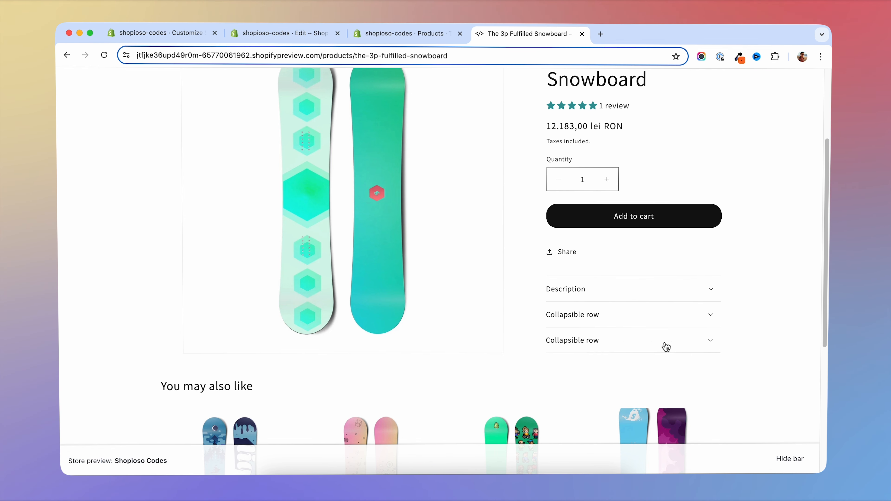
scroll(788, 223, down, 2)
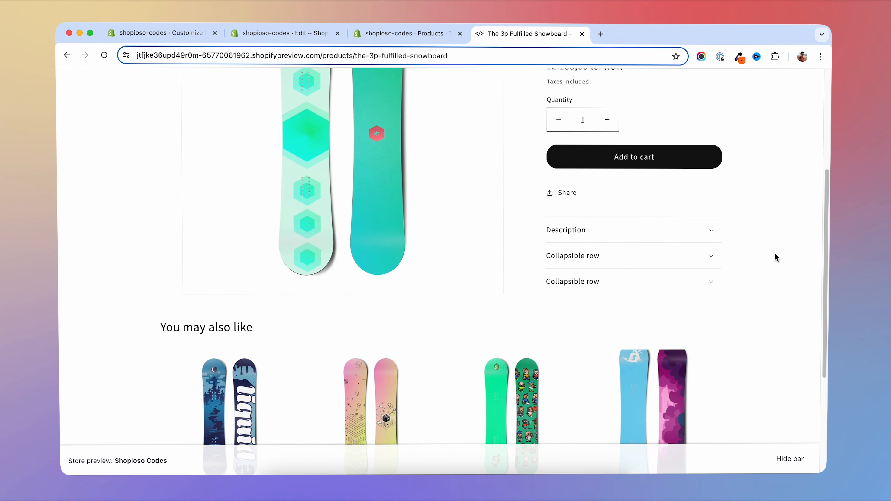
scroll(776, 258, down, 3)
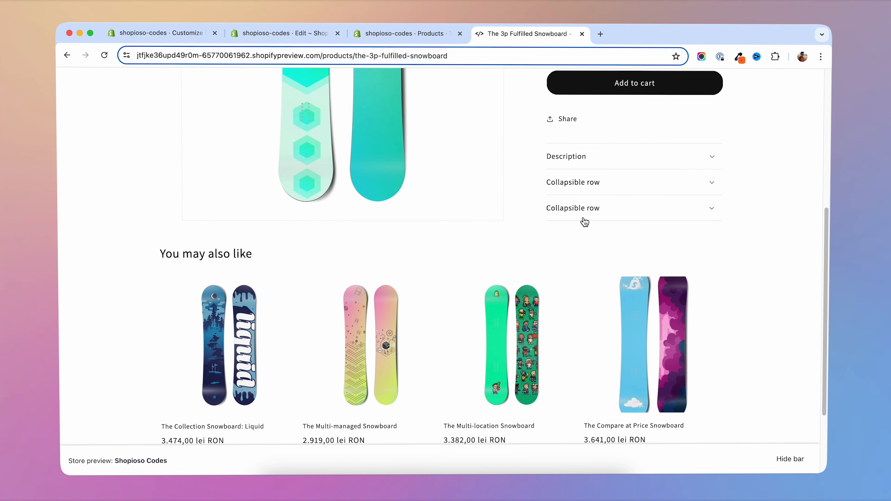
- Switch to the product's admin page and examine the intro paragraph and Key Features heading in its description
key(ctrl+shift+Tab)
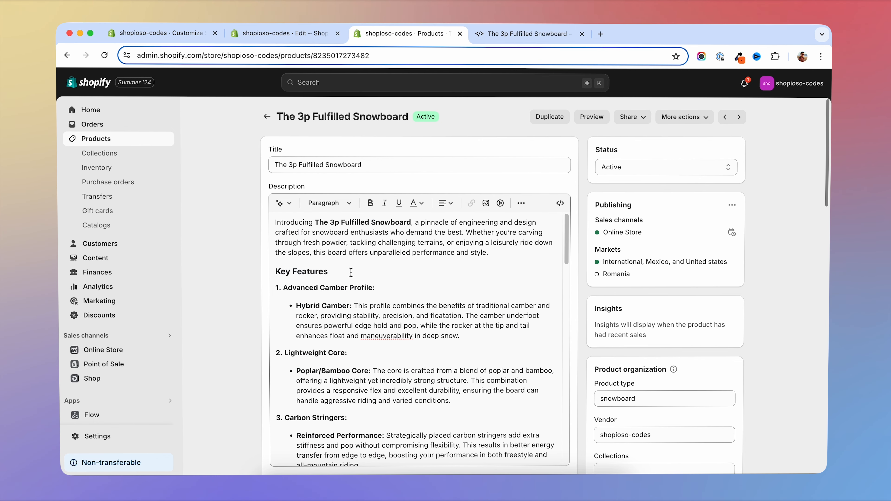
drag(509, 255, 249, 221)
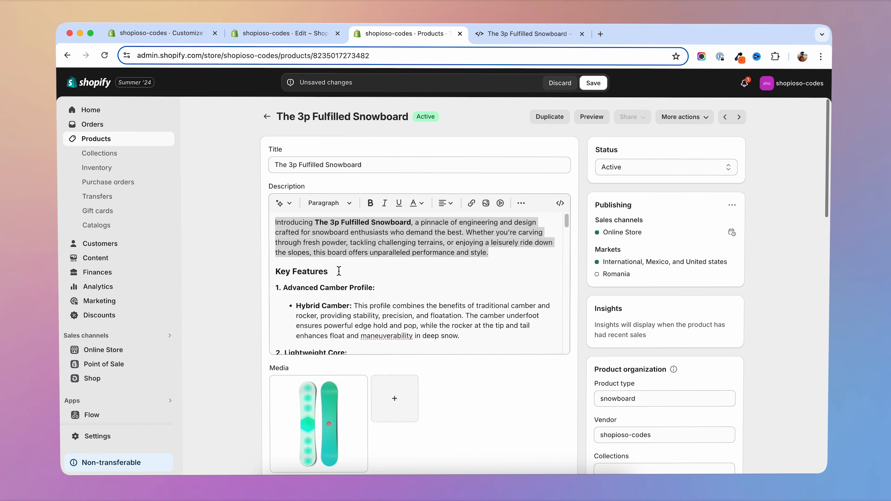
drag(337, 272, 270, 273)
key(super+c)
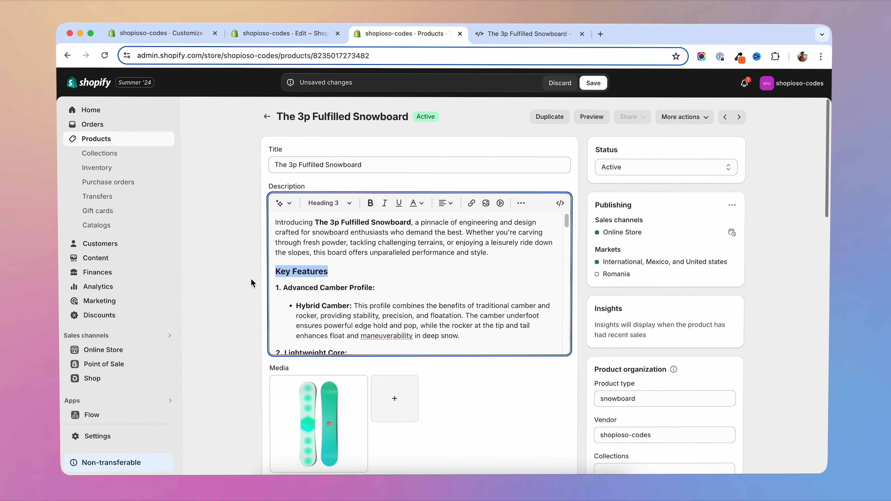
click(253, 284)
- Start a new product metafield definition in the store's custom data settings and name it Key Features
click(103, 439)
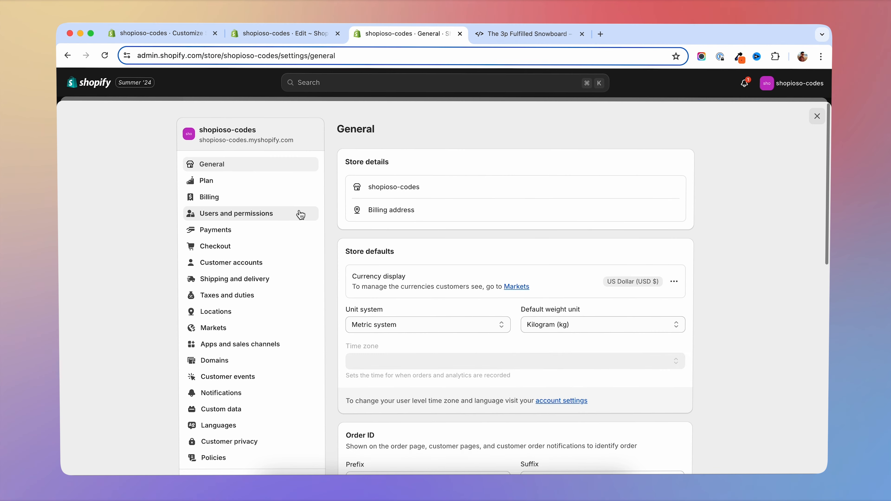
click(226, 411)
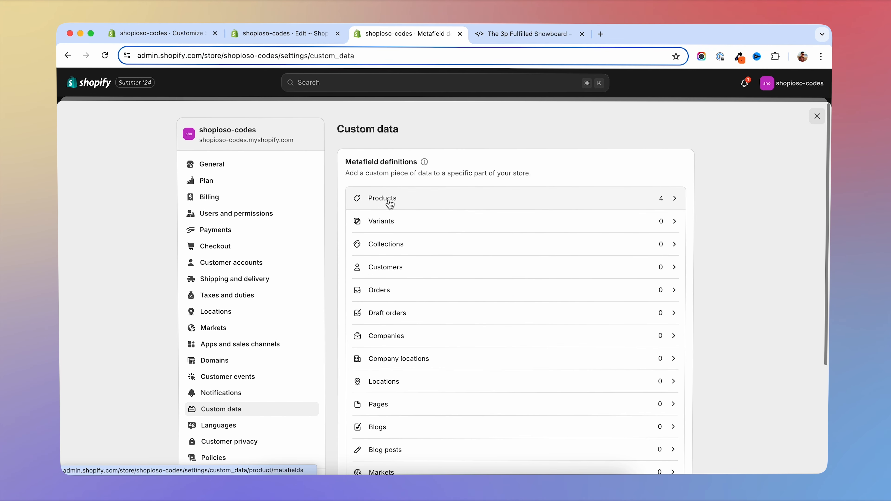
click(393, 200)
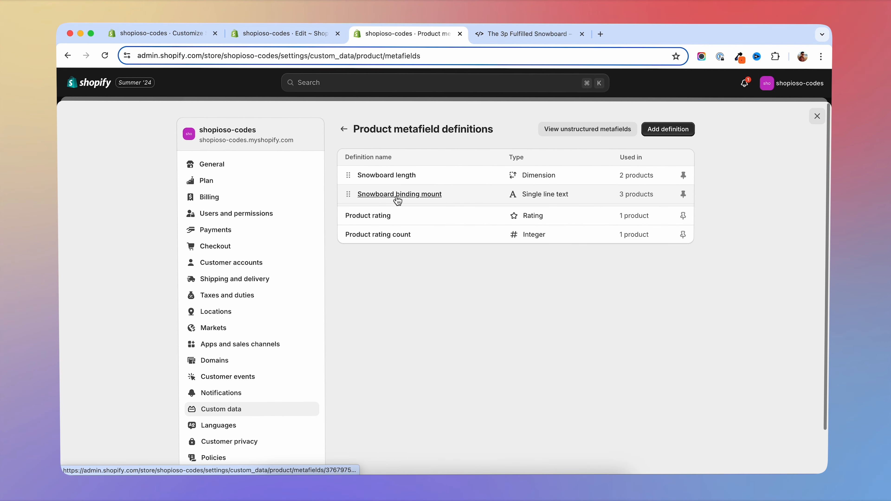
click(665, 130)
click(404, 177)
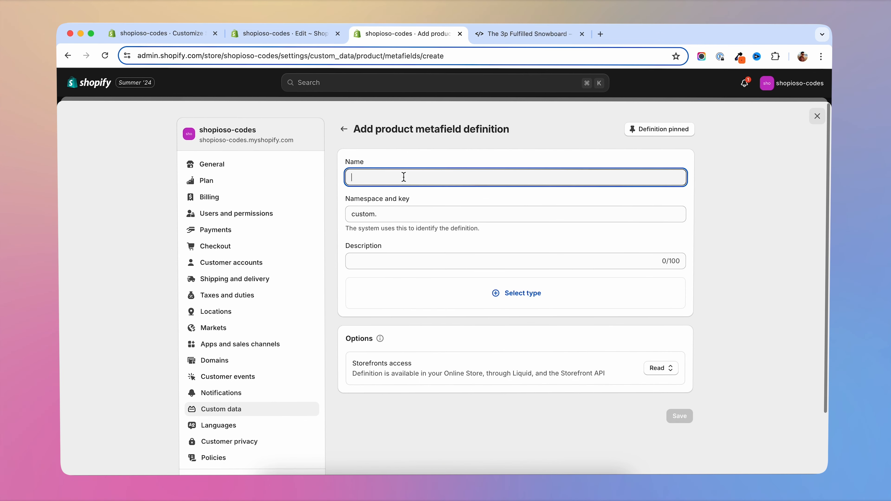
key(super+v)
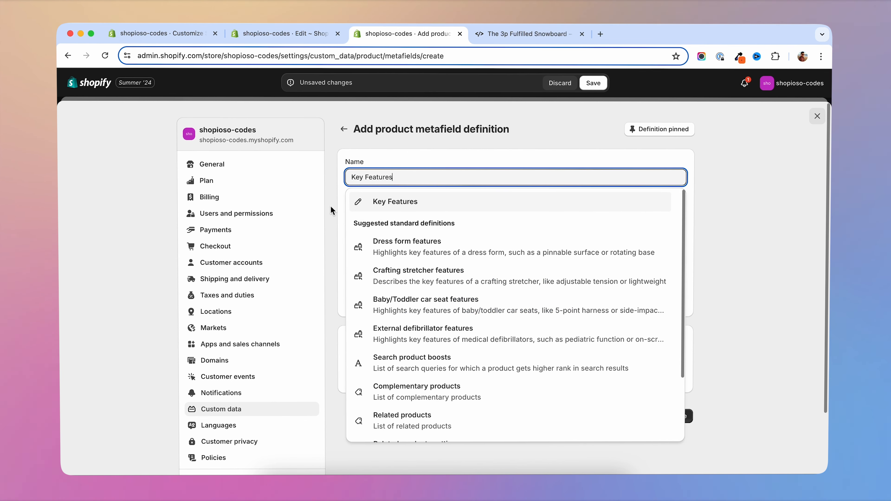
click(384, 205)
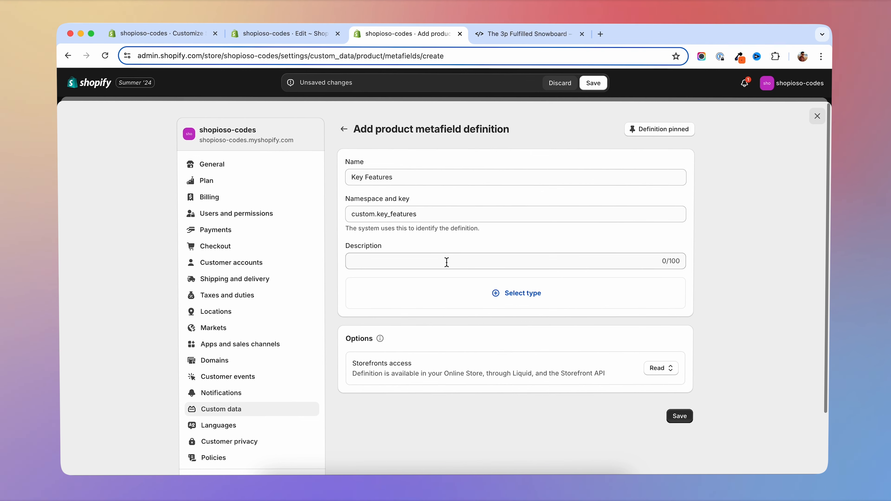
- Set the Key Features definition's type to Rich text and save it
click(496, 296)
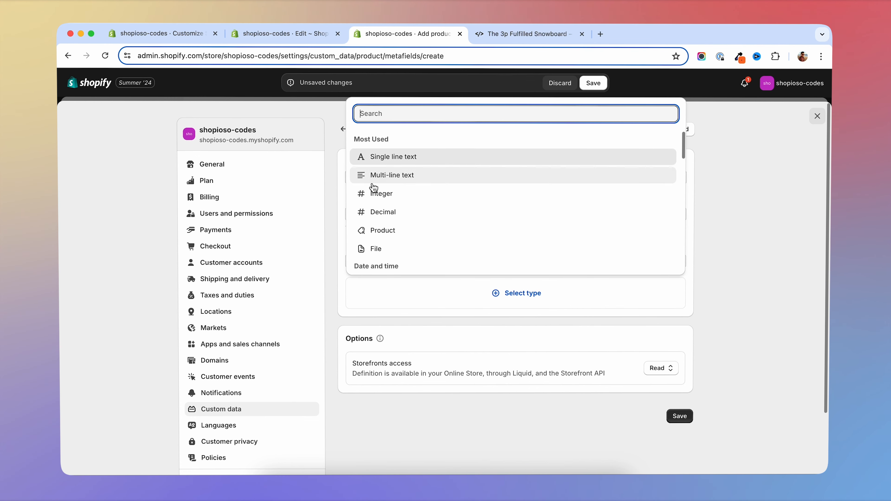
scroll(433, 215, down, 5)
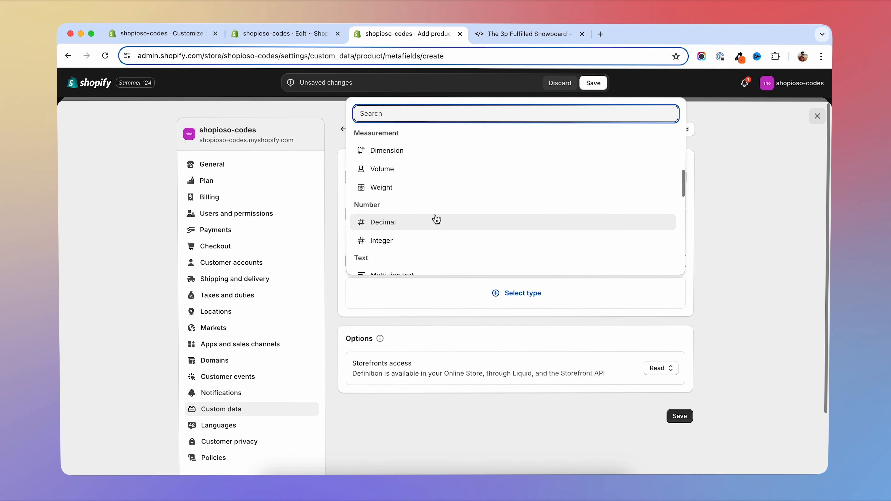
scroll(436, 219, down, 2)
click(381, 222)
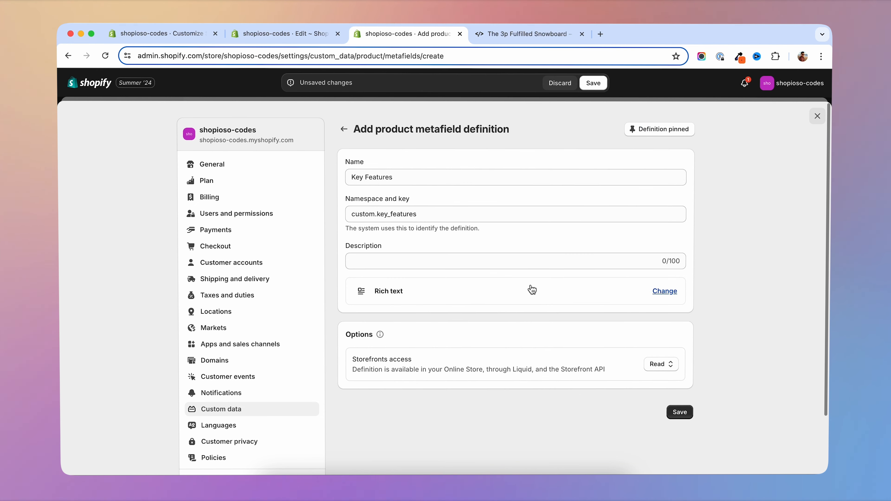
click(679, 412)
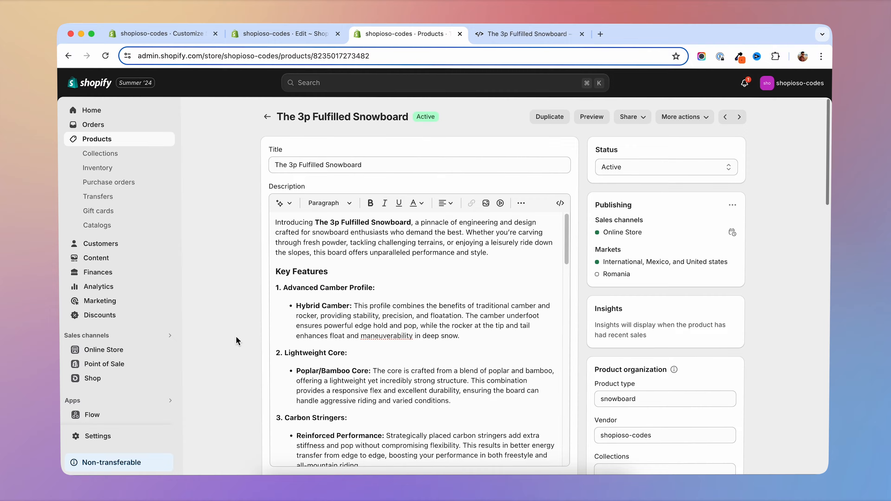
- Return to the snowboard's product page and copy the "Maintenance and Care" heading from its description
scroll(238, 333, down, 5)
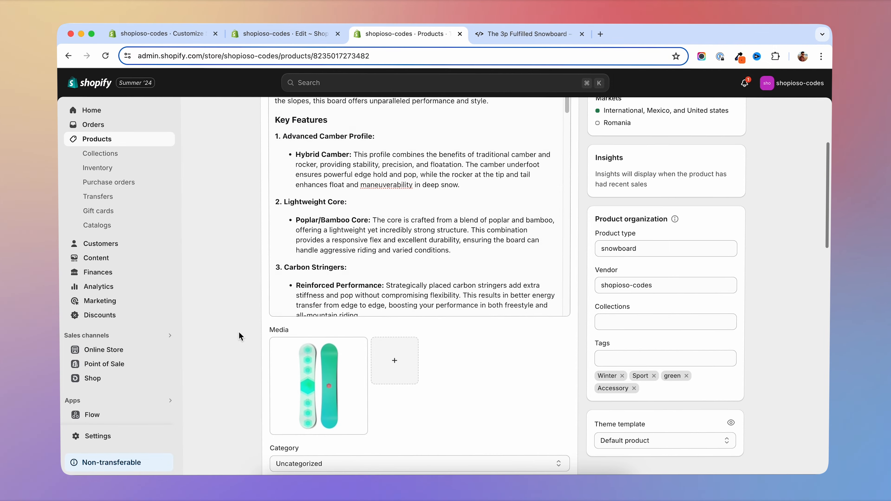
scroll(351, 237, down, 15)
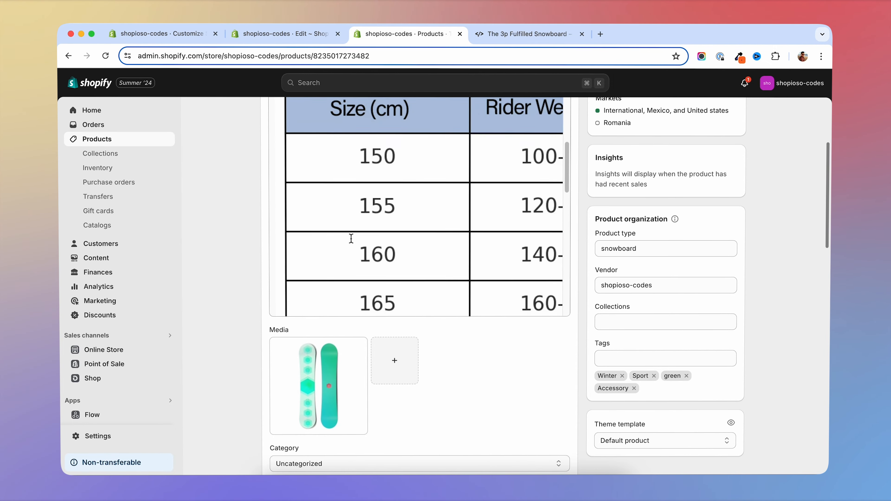
scroll(351, 238, down, 10)
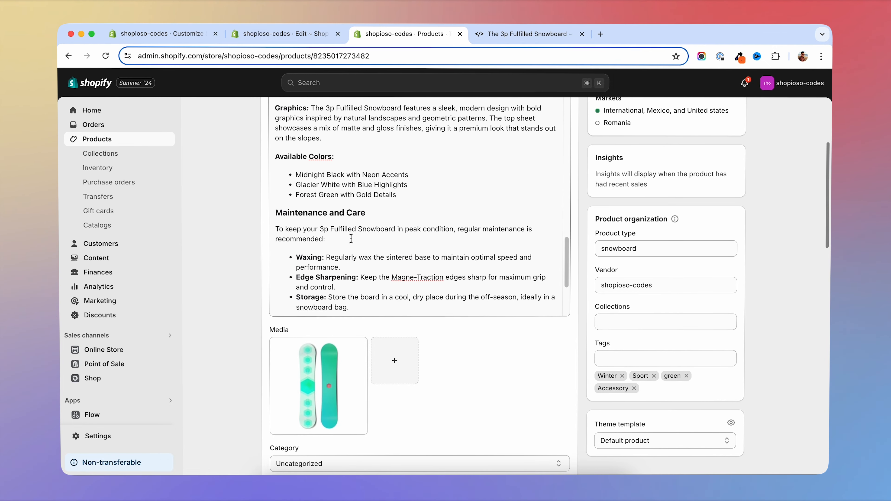
drag(366, 182, 276, 180)
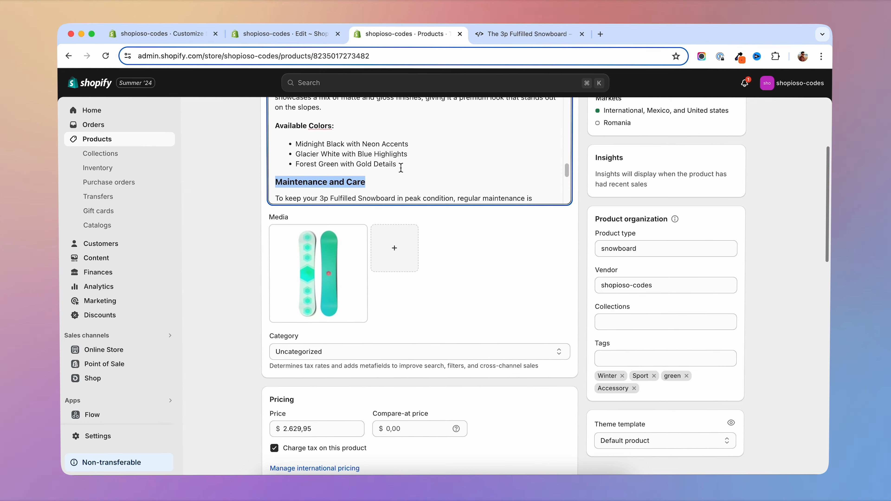
scroll(456, 173, down, 10)
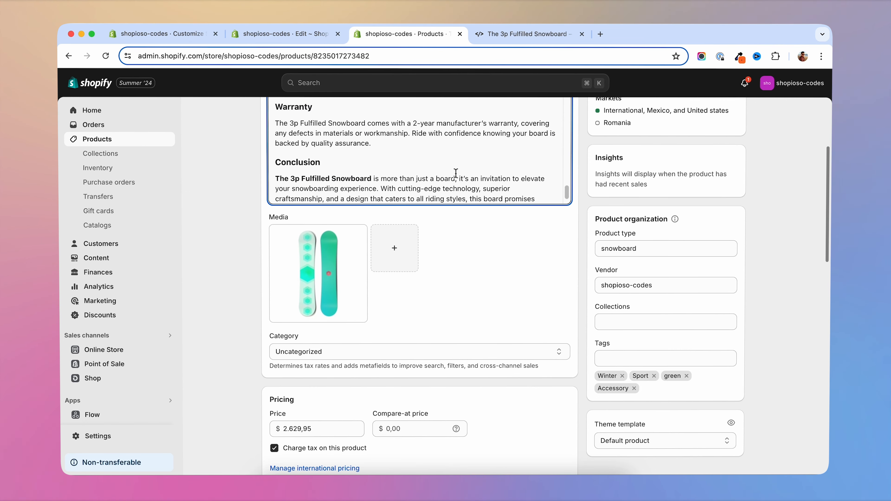
scroll(394, 232, up, 5)
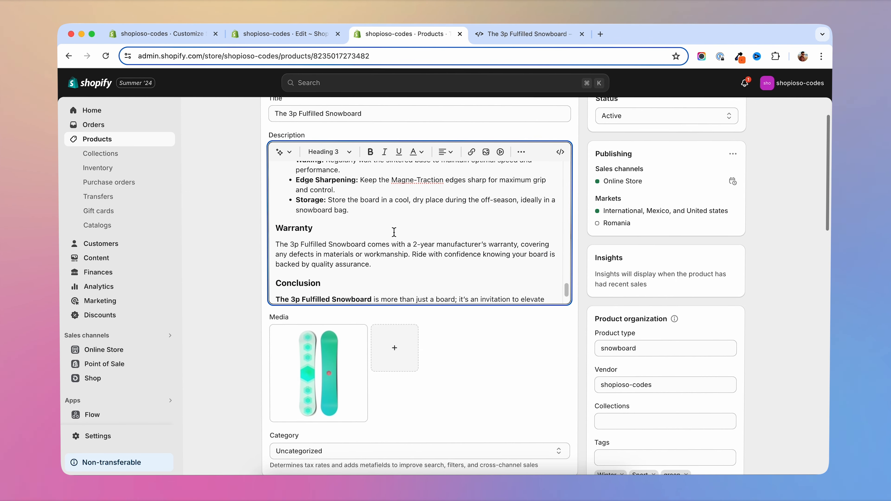
scroll(395, 233, up, 4)
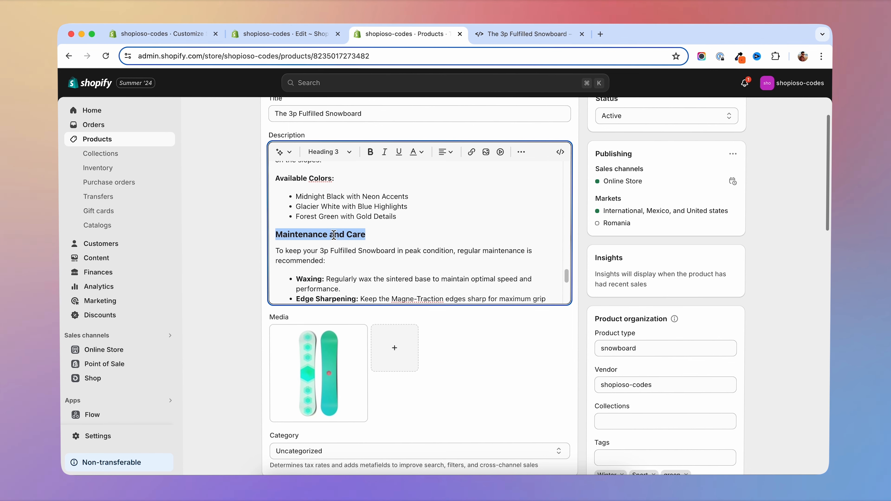
right_click(319, 234)
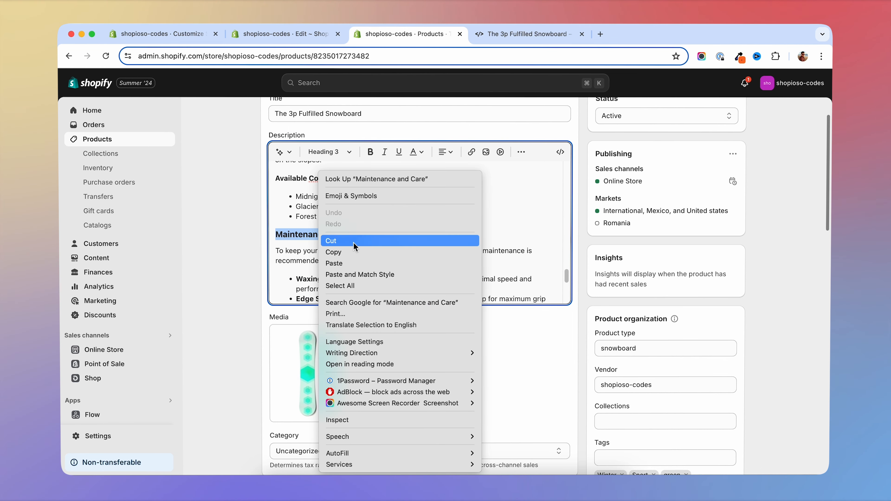
click(296, 247)
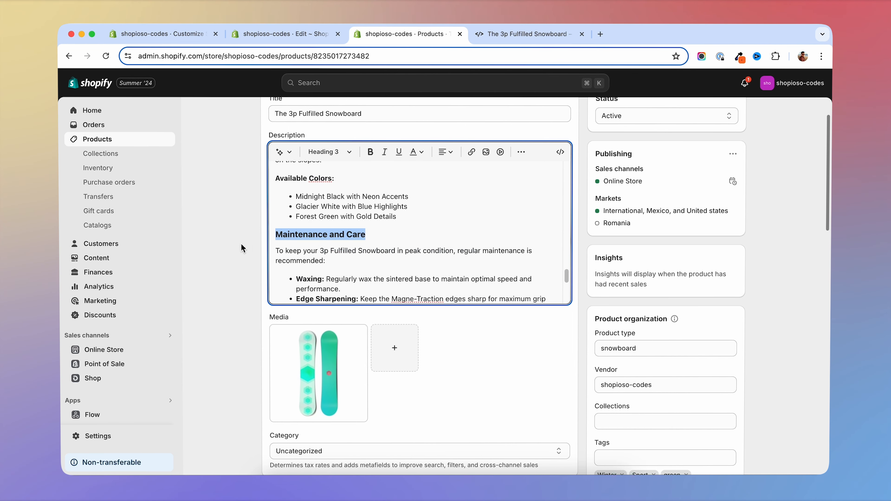
click(236, 301)
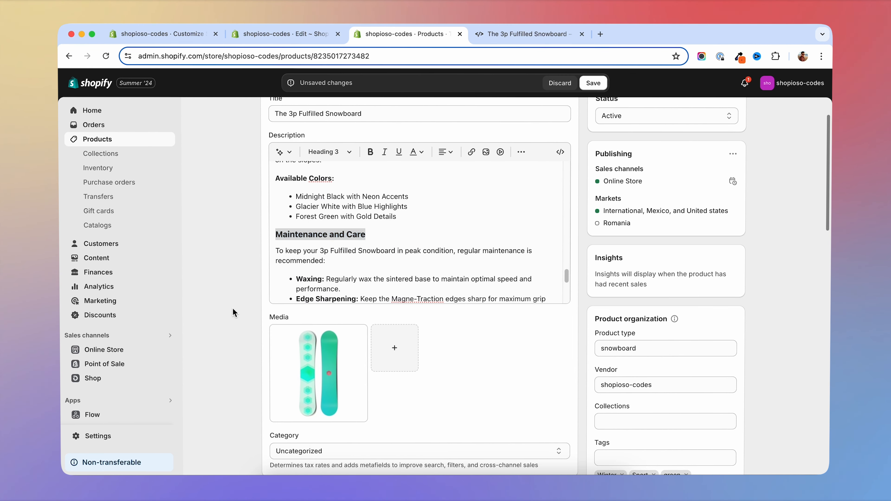
- Add another product metafield definition in the custom data settings, using the copied heading "Maintenance and Care" as its name
click(98, 436)
click(235, 414)
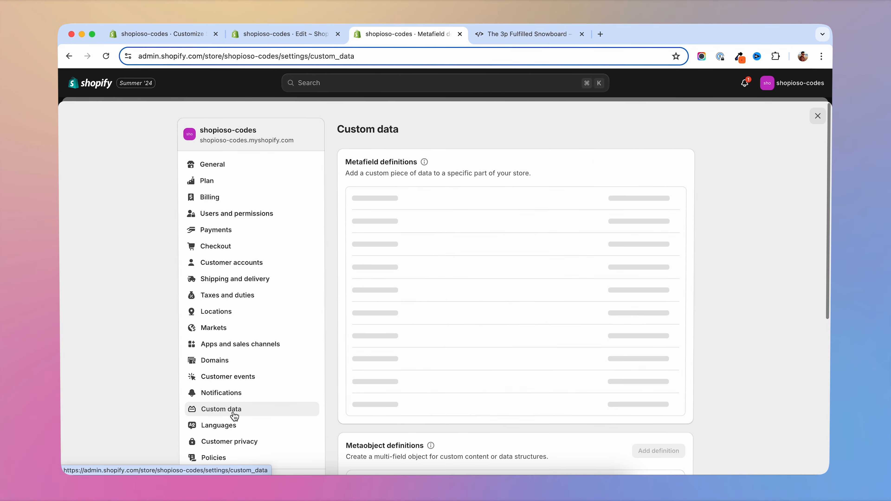
click(442, 203)
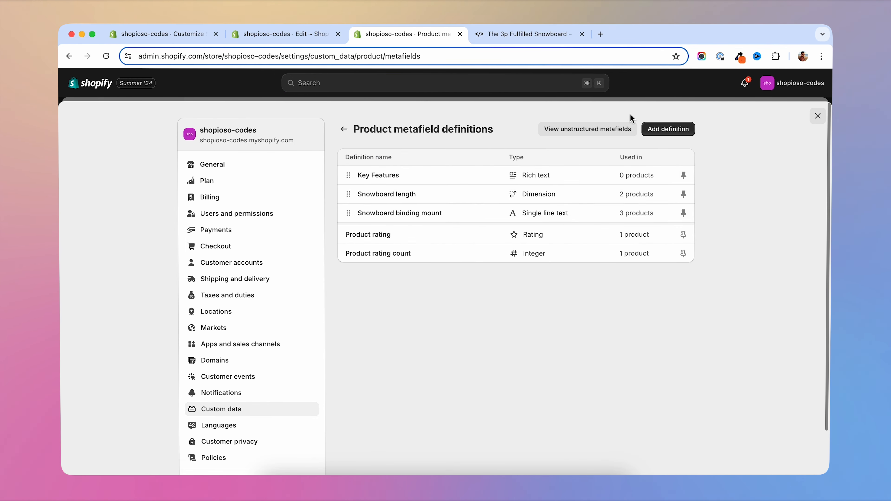
click(676, 135)
click(379, 177)
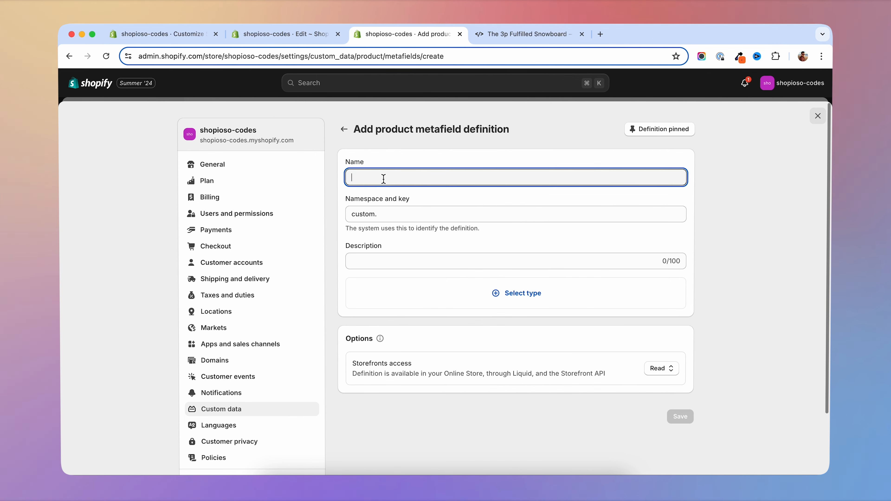
key(super+v)
click(433, 149)
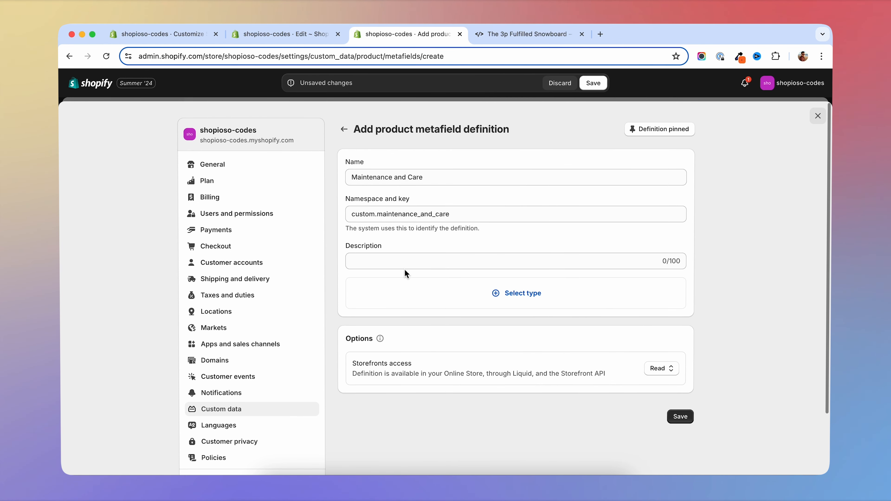
- Choose Rich text as the Maintenance and Care definition's type and save the definition
click(515, 295)
scroll(455, 207, down, 10)
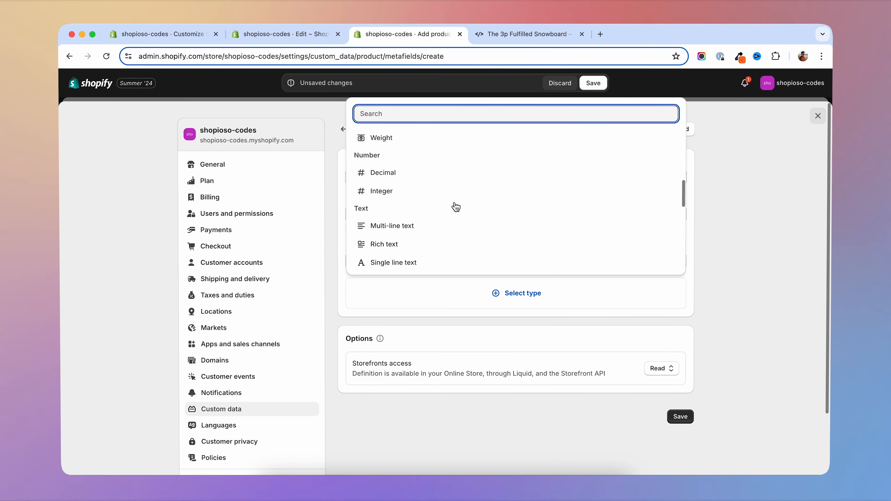
click(399, 199)
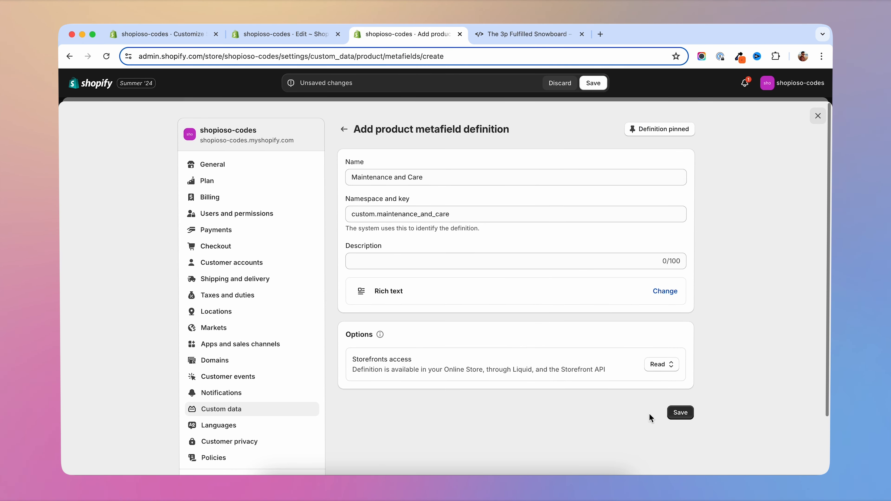
click(680, 413)
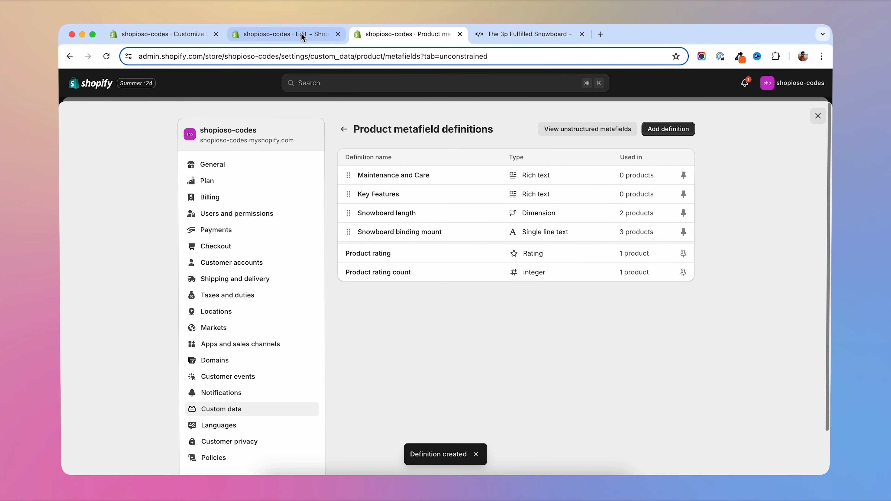
- Close the settings and check the product's Metafields section for the Maintenance and Care and Key Features fields
click(302, 37)
click(404, 34)
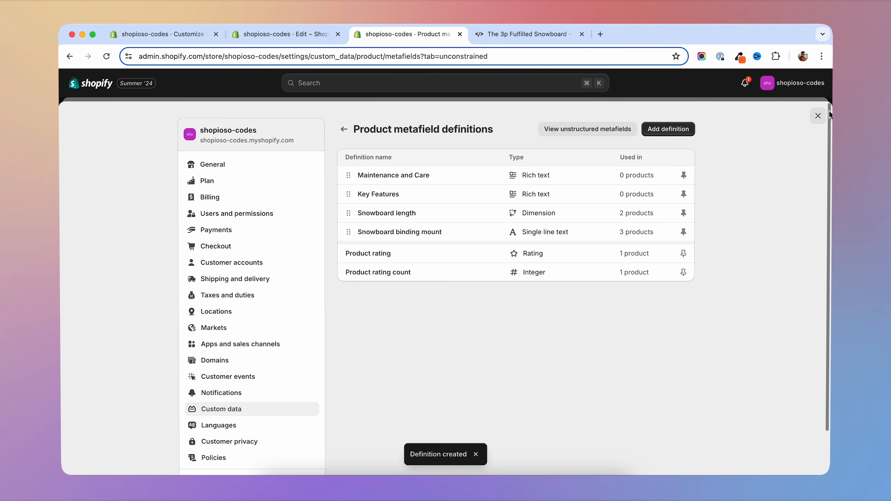
click(817, 116)
scroll(257, 247, down, 15)
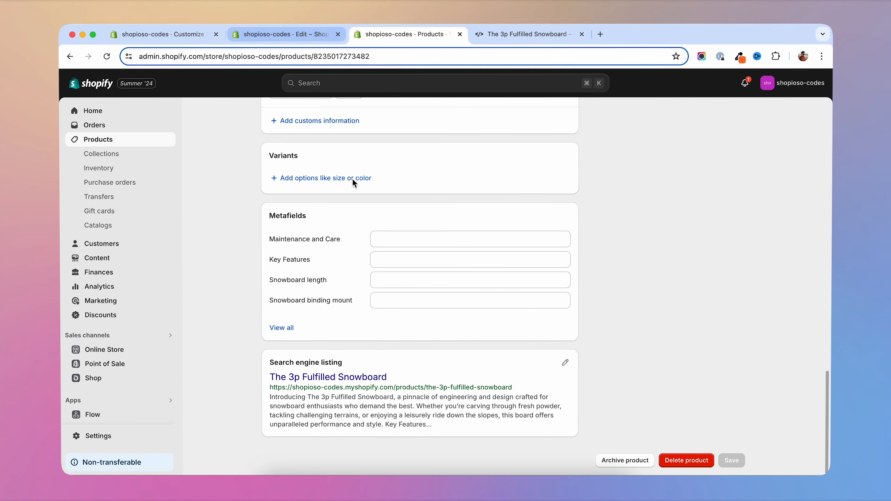
scroll(332, 252, up, 15)
scroll(217, 266, down, 3)
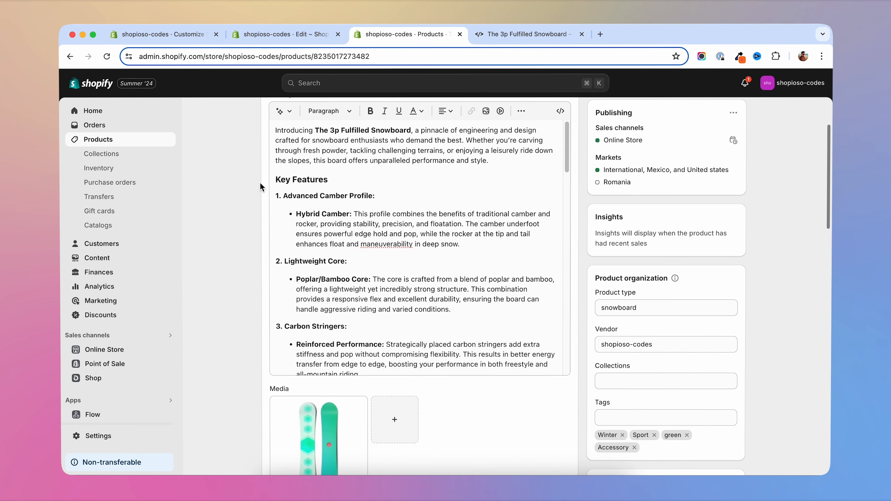
- Cut the content from the Key Features heading through the Available Colors list out of the product description
drag(276, 179, 403, 172)
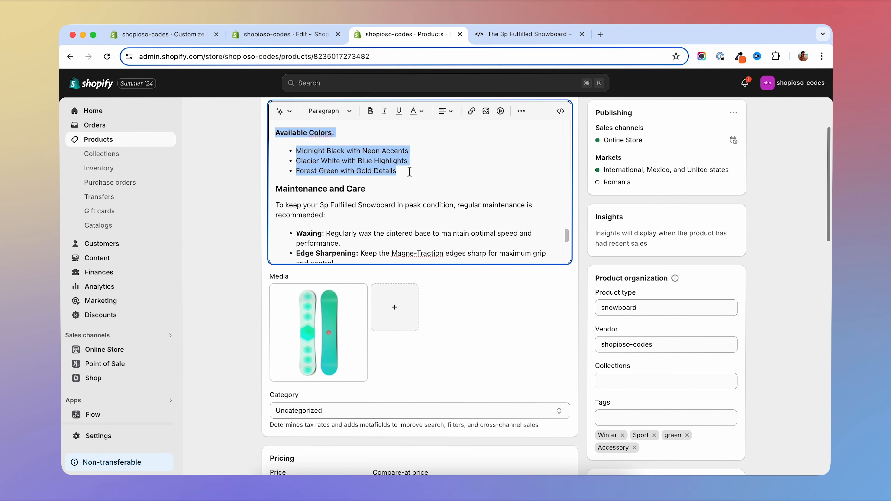
key(BackSpace)
scroll(409, 171, up, 3)
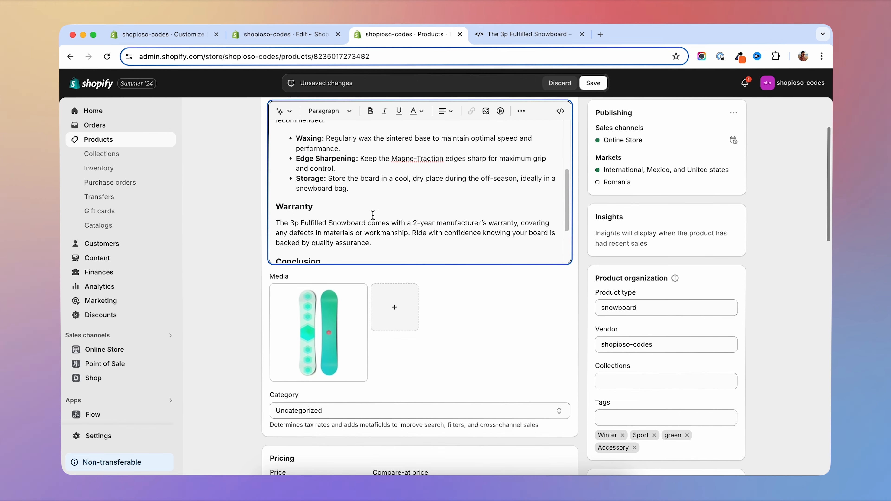
- Paste the cut content into the product's Key Features metafield and save the product
scroll(243, 297, down, 15)
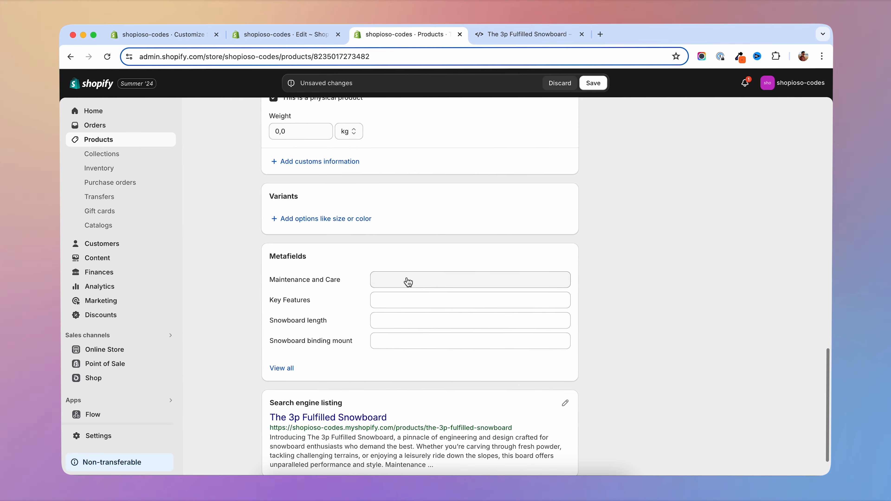
click(403, 301)
key(super+v)
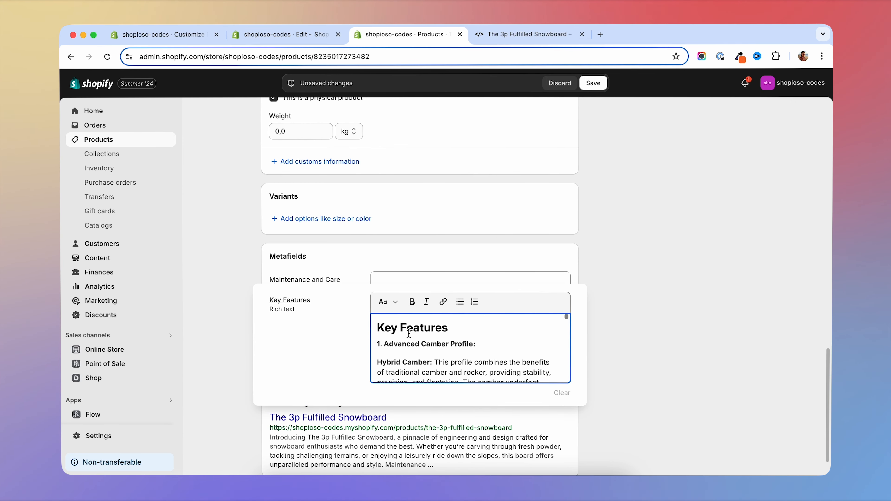
click(593, 83)
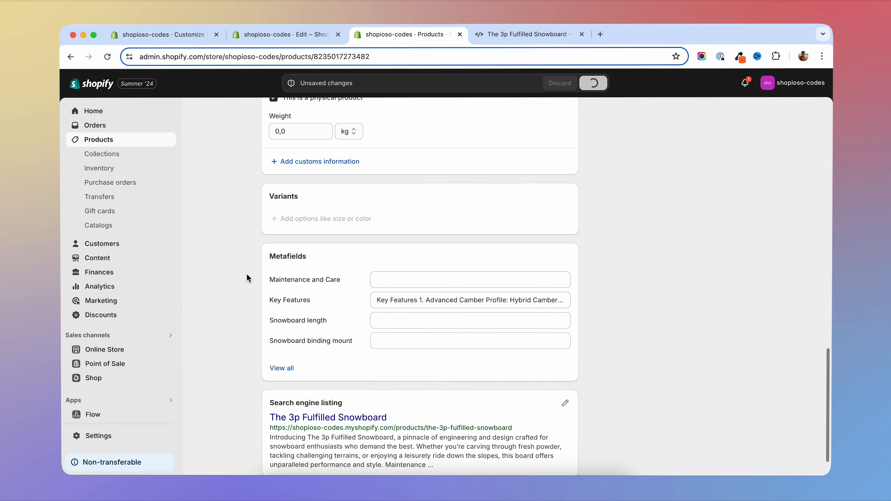
- Cut the content from the Maintenance and Care heading through the Conclusion section out of the product description
scroll(242, 271, up, 15)
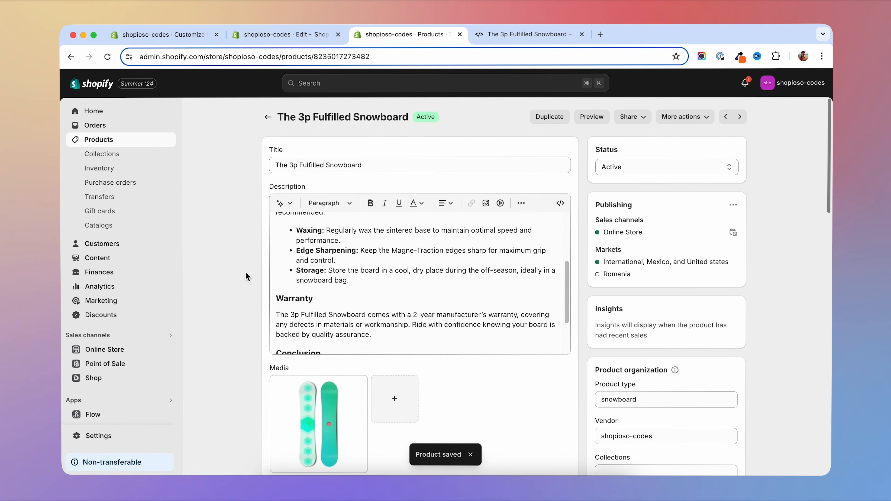
drag(330, 290, 368, 315)
scroll(312, 286, down, 3)
scroll(218, 250, up, 8)
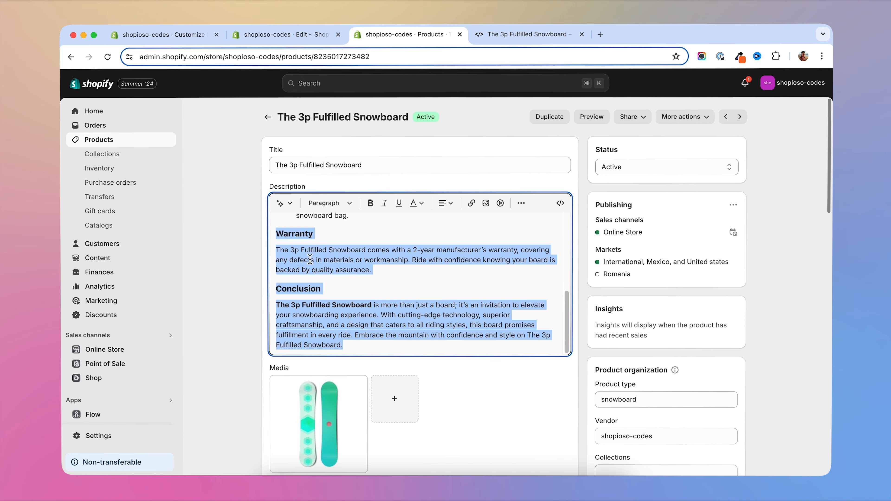
scroll(275, 290, up, 5)
scroll(366, 304, down, 2)
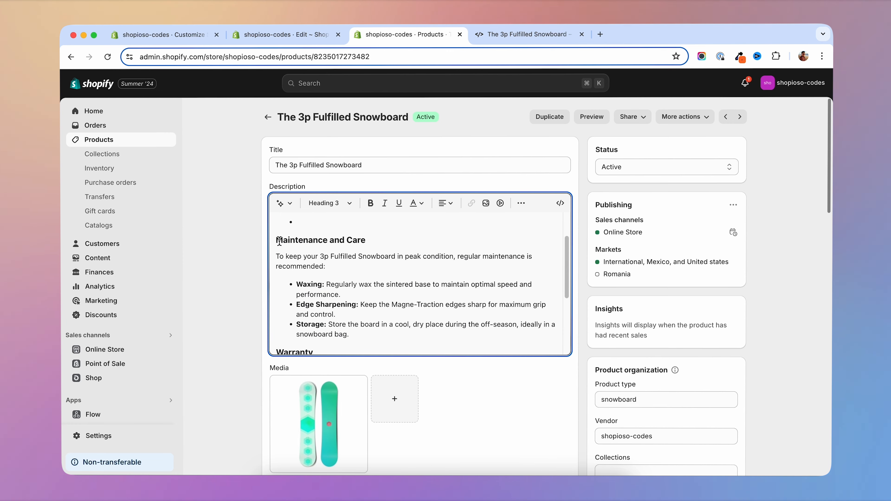
drag(277, 241, 361, 263)
scroll(360, 260, down, 4)
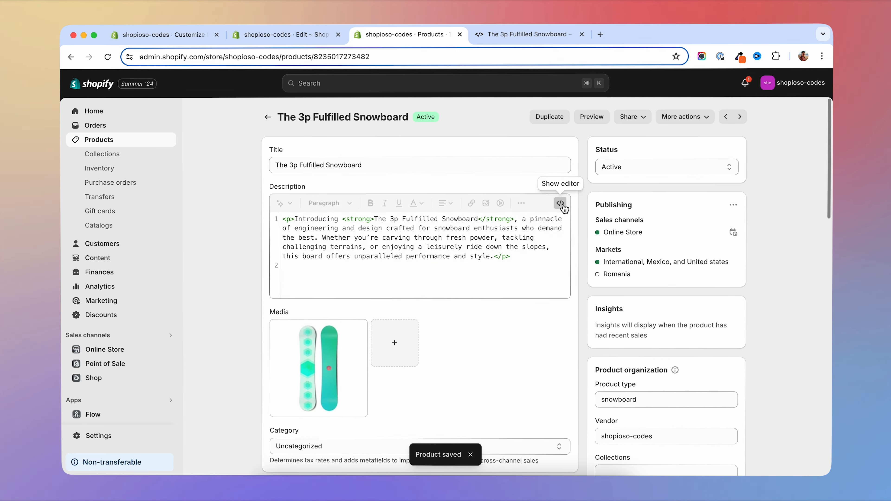
click(561, 204)
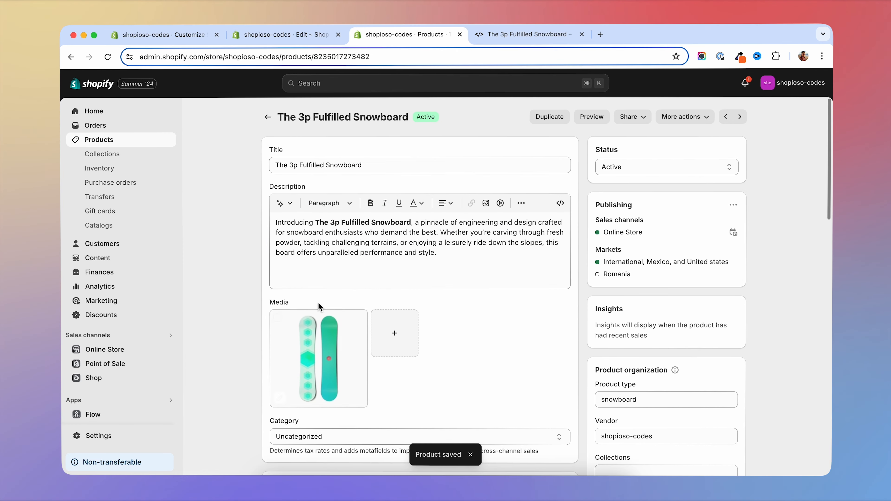
- Paste the cut content into the product's Maintenance and Care metafield and save the product
scroll(235, 284, down, 20)
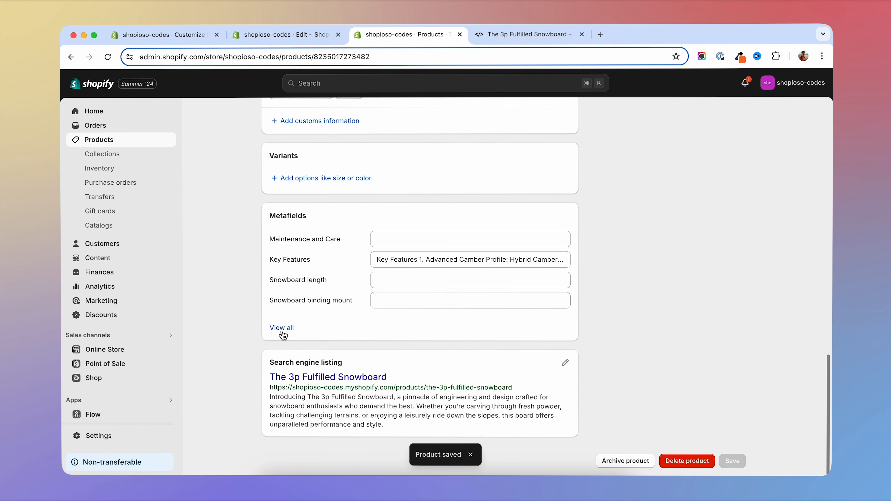
click(391, 242)
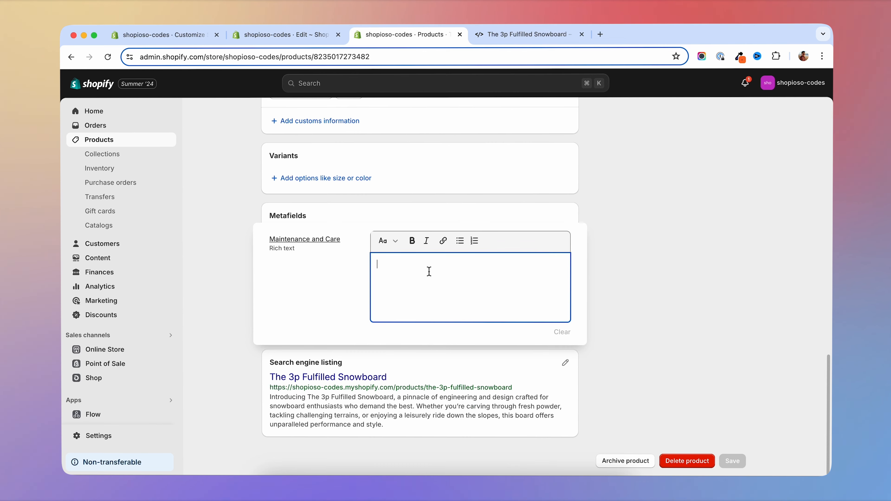
key(cmd+v)
scroll(466, 281, down, 10)
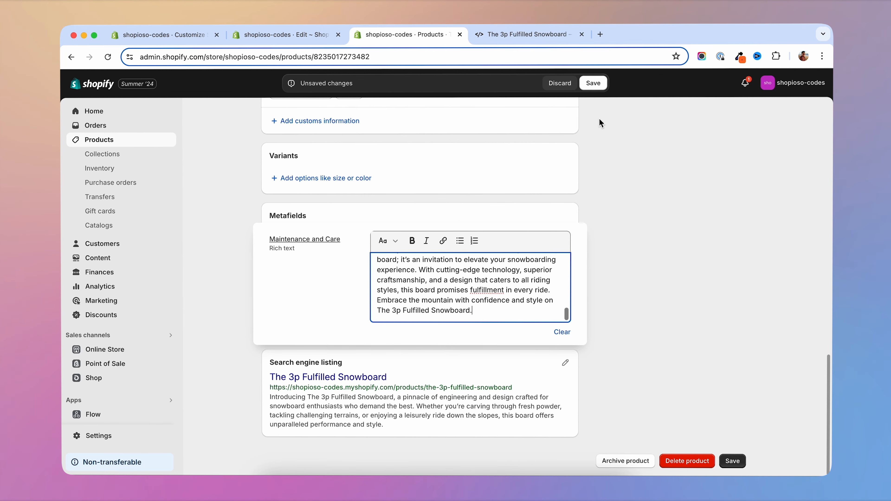
key(super+s)
- Review the product's shortened description and its Maintenance and Care and Key Features metafields
scroll(555, 233, up, 15)
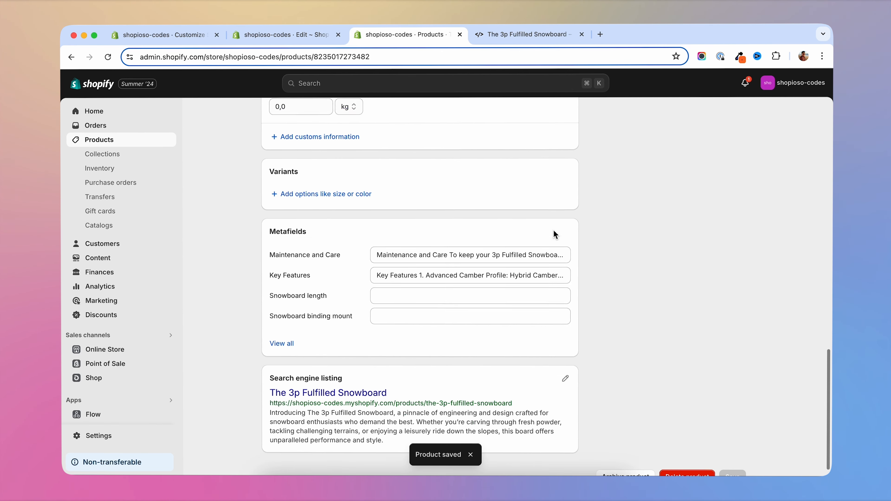
scroll(557, 234, up, 5)
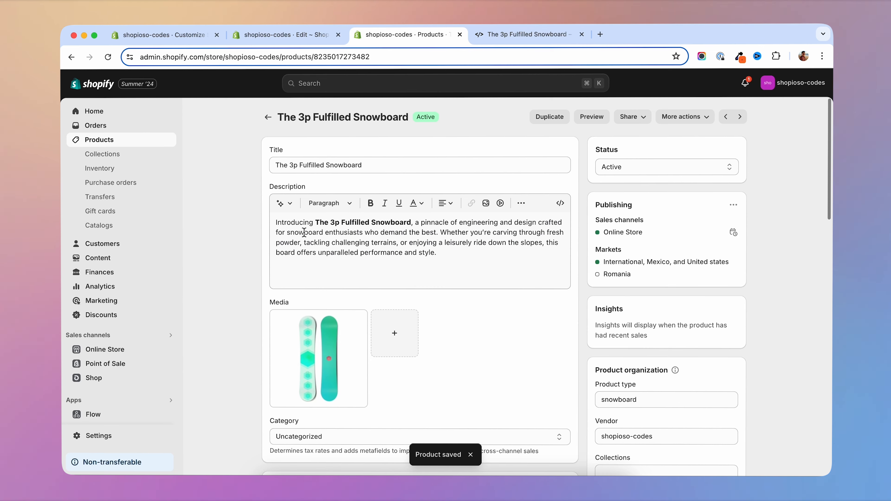
scroll(257, 263, down, 10)
scroll(251, 363, down, 10)
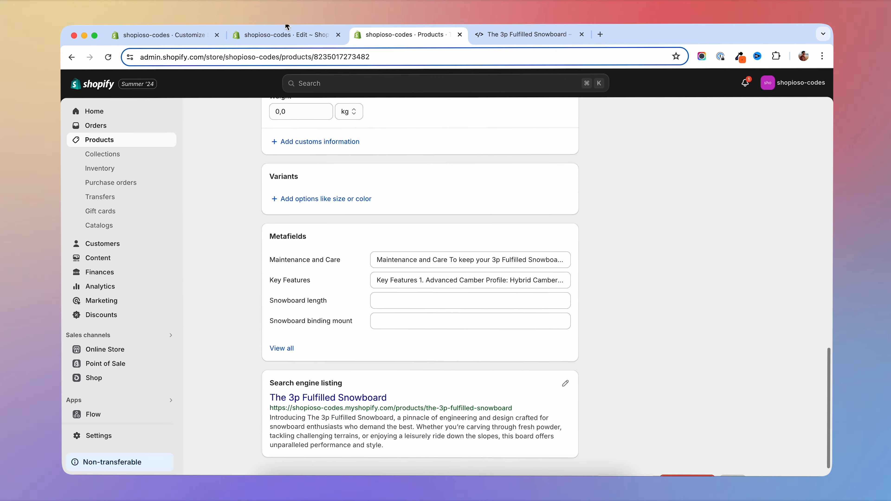
click(308, 35)
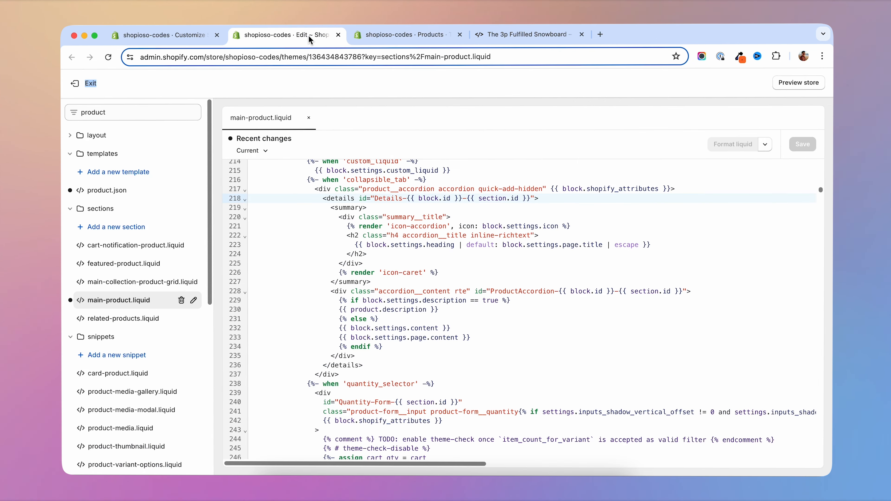
click(395, 36)
scroll(238, 249, up, 15)
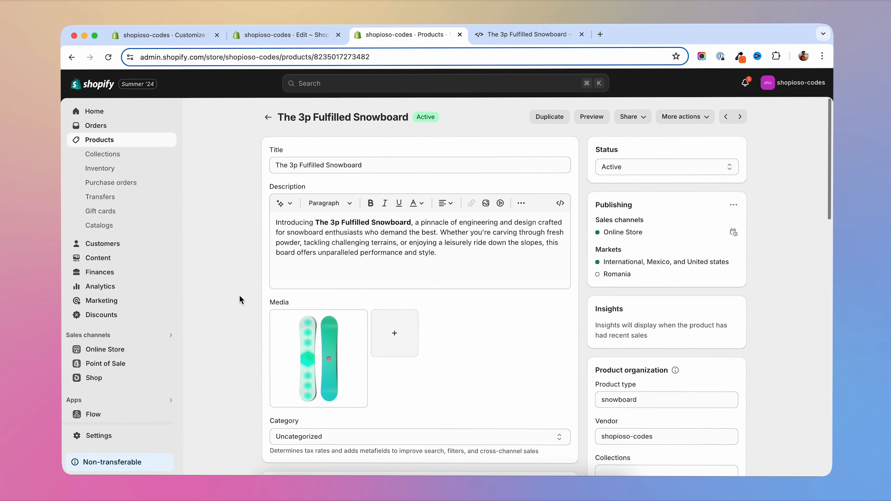
- Open the Shopioso Codes theme customizer in a new tab and bring up The 3p Fulfilled Snowboard's product template with its collapsible rows
right_click(107, 350)
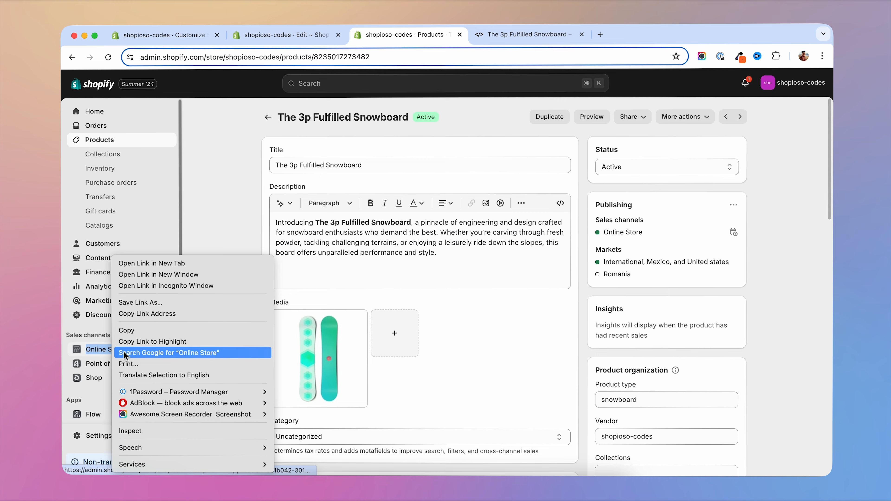
click(141, 264)
click(721, 372)
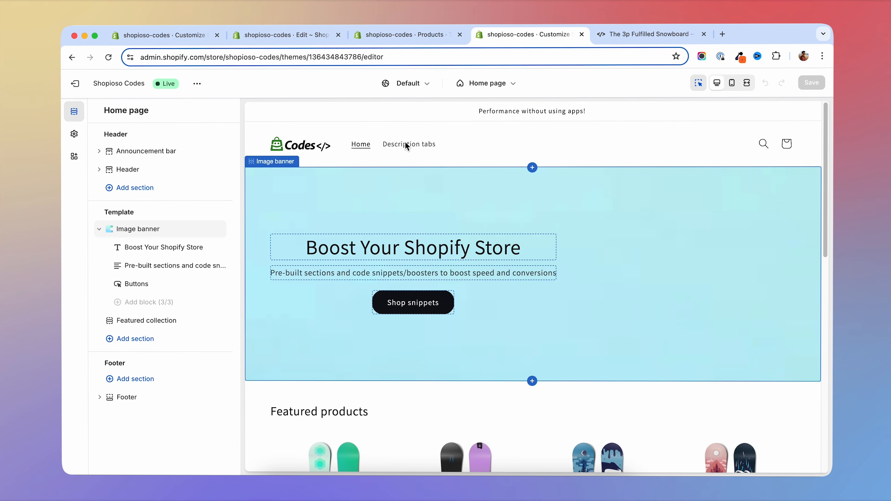
click(406, 145)
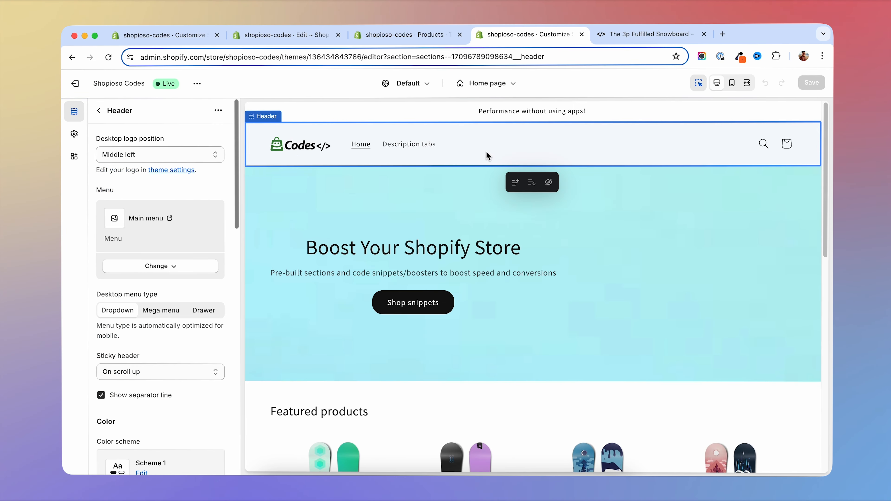
scroll(629, 314, down, 5)
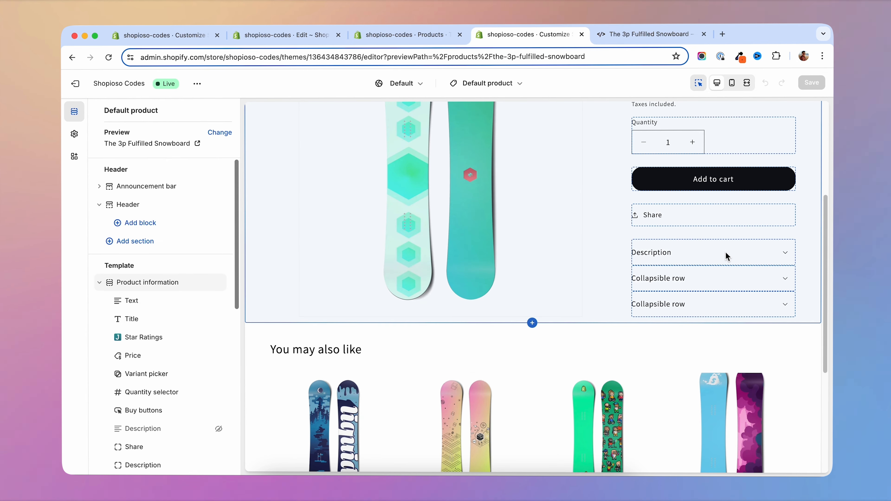
scroll(165, 368, down, 10)
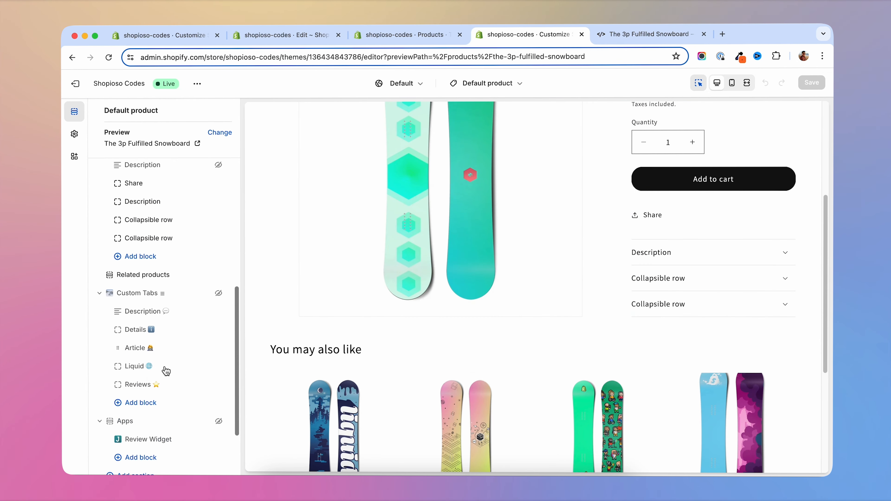
scroll(167, 259, up, 6)
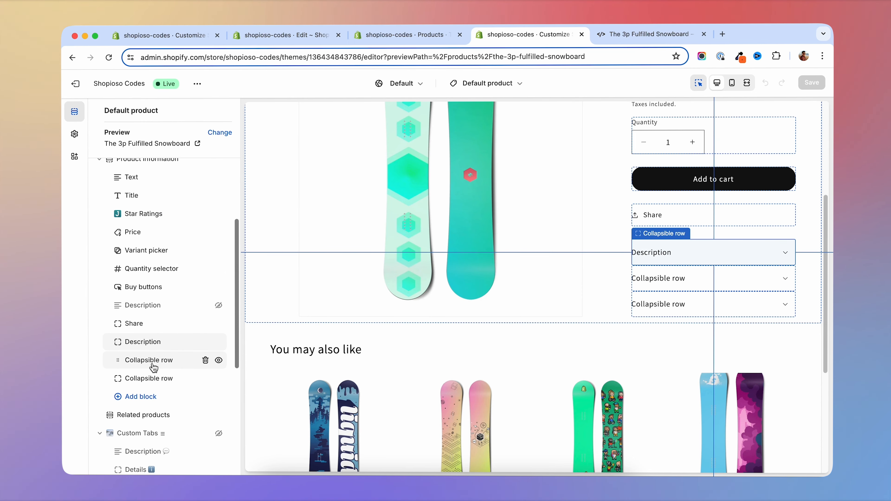
- Set the heading of the first collapsible row below Description to Key Features, matching the product's metafield heading
click(419, 36)
scroll(255, 333, down, 20)
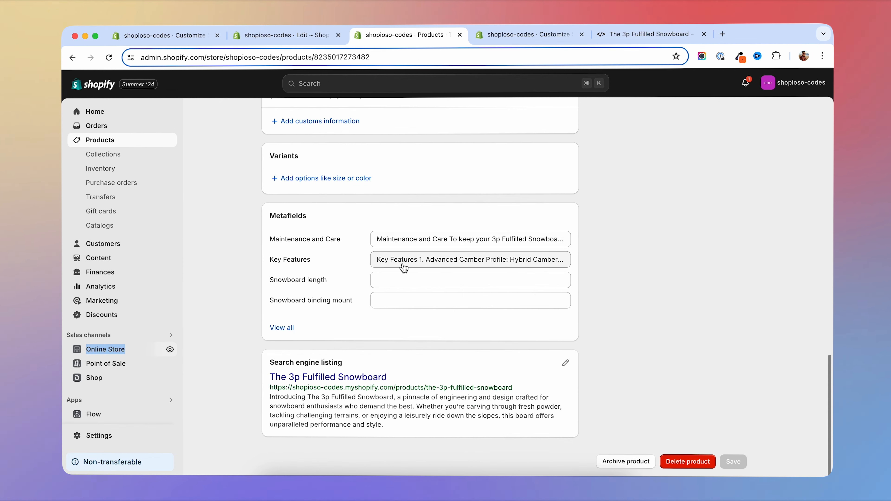
click(419, 259)
key(ctrl+Tab)
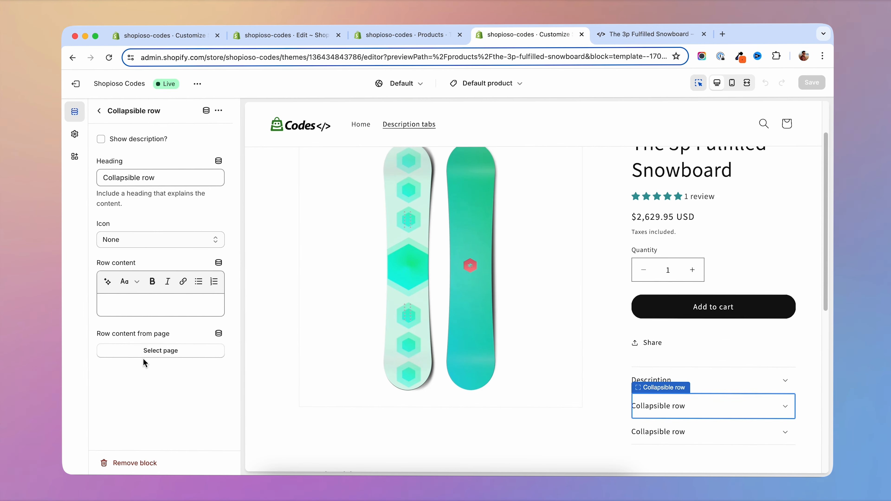
drag(165, 177, 60, 175)
text(Key Features)
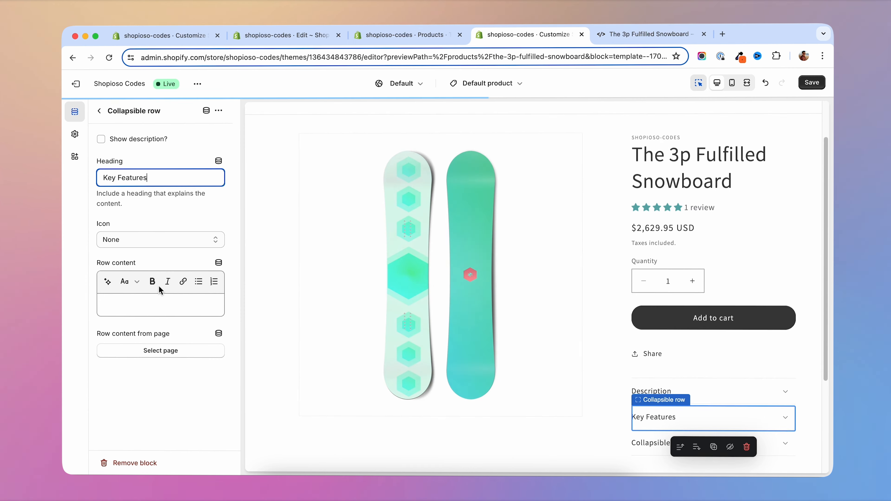
- Connect the Key Features row's content to the product's Key Features metafield and save the theme
click(219, 263)
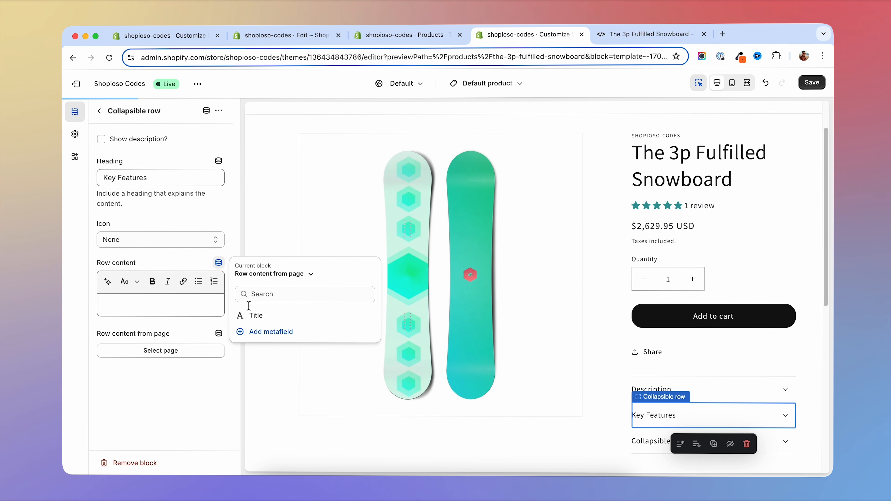
click(311, 277)
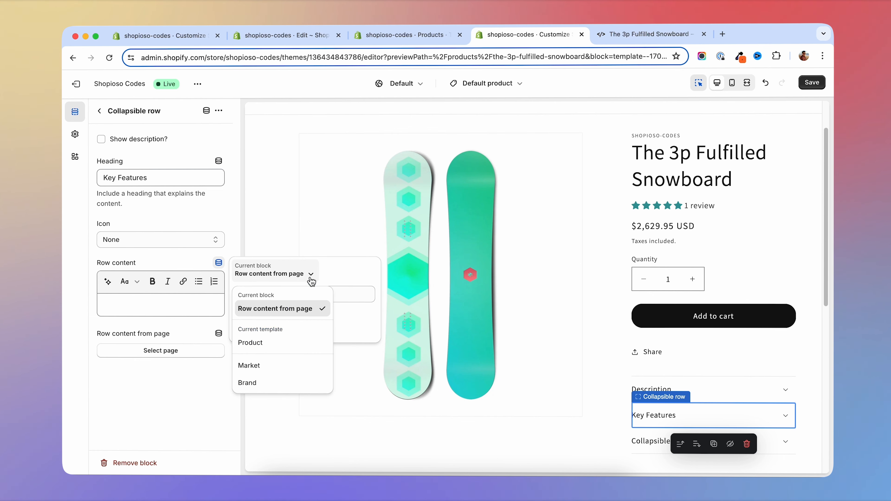
click(277, 350)
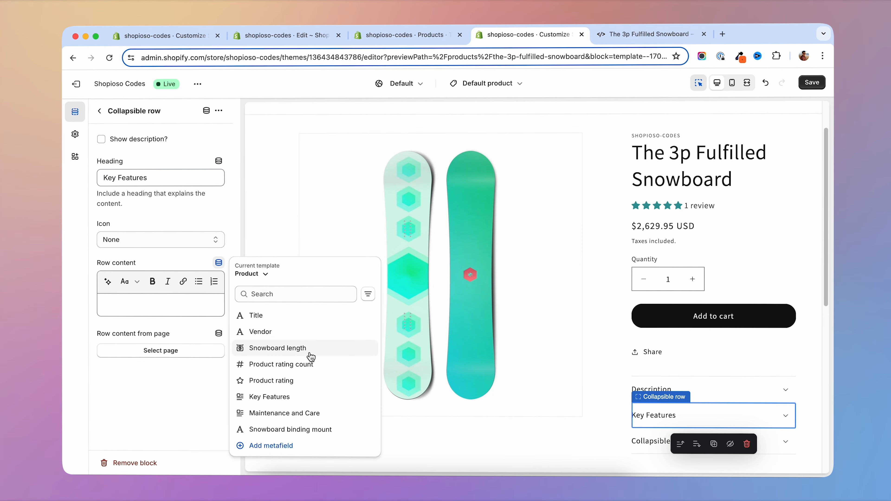
click(290, 397)
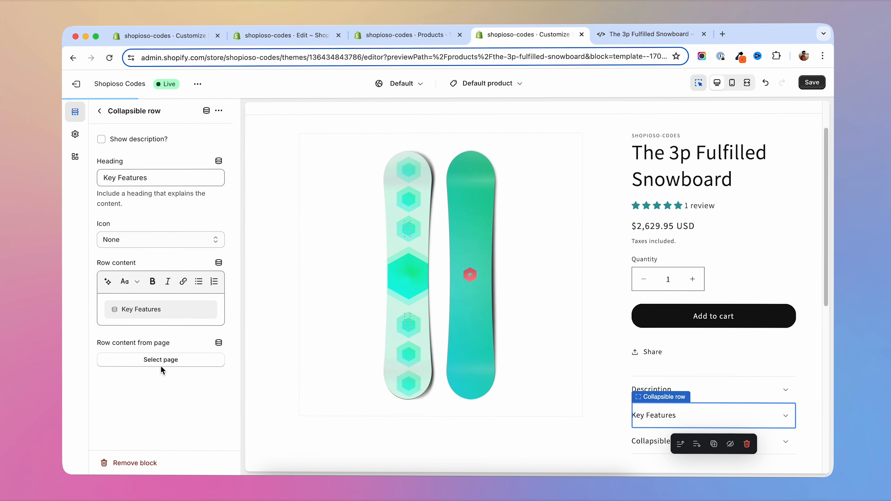
click(811, 82)
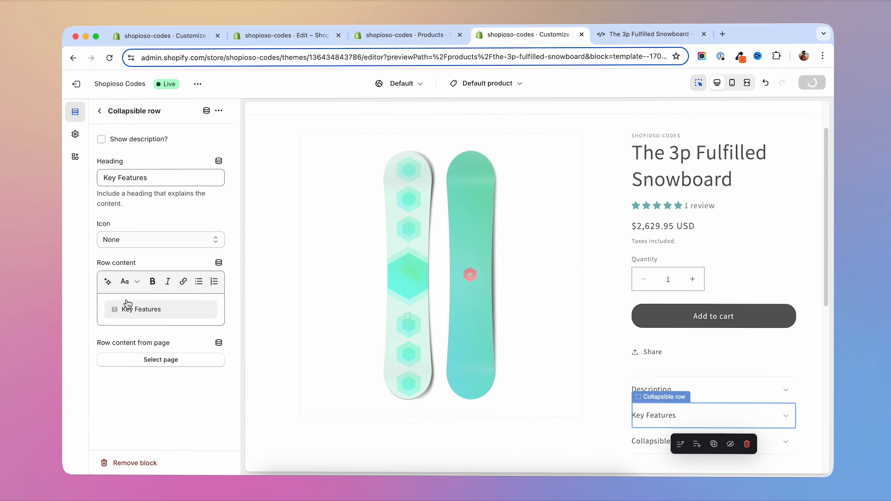
- Set the last collapsible row's heading to Maintenance and Care, using the heading text from the product's metafield
click(105, 111)
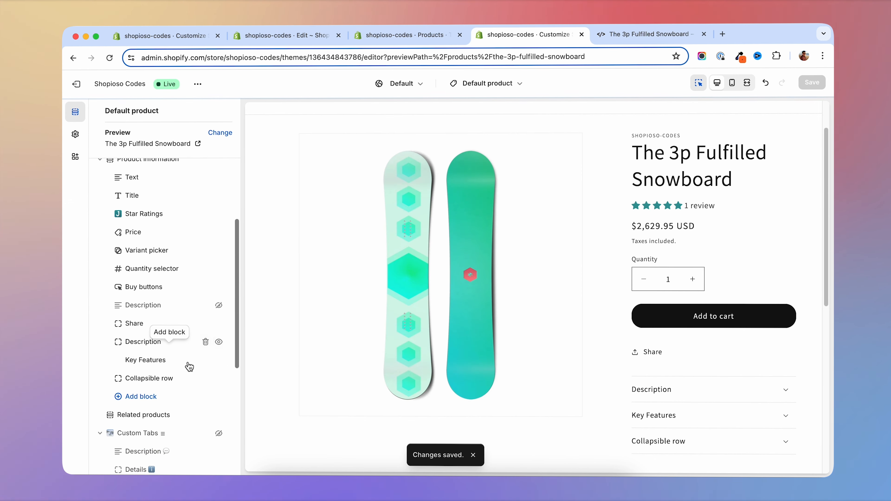
click(155, 380)
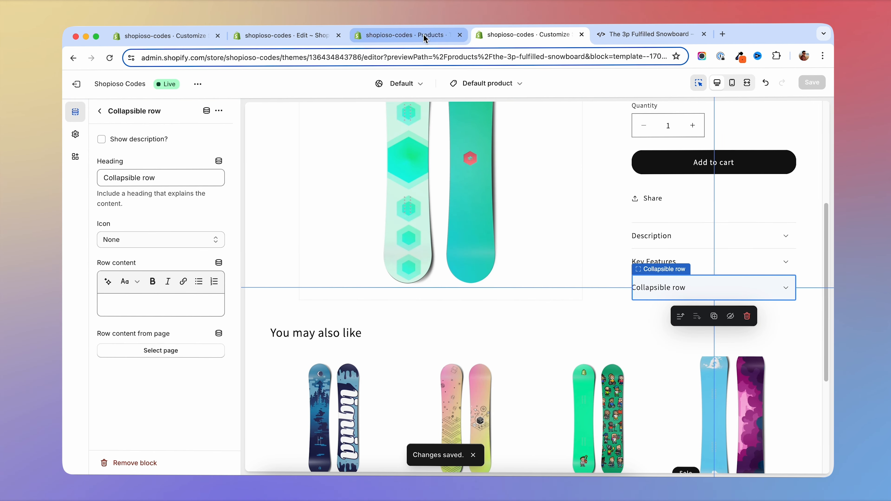
click(423, 34)
click(389, 240)
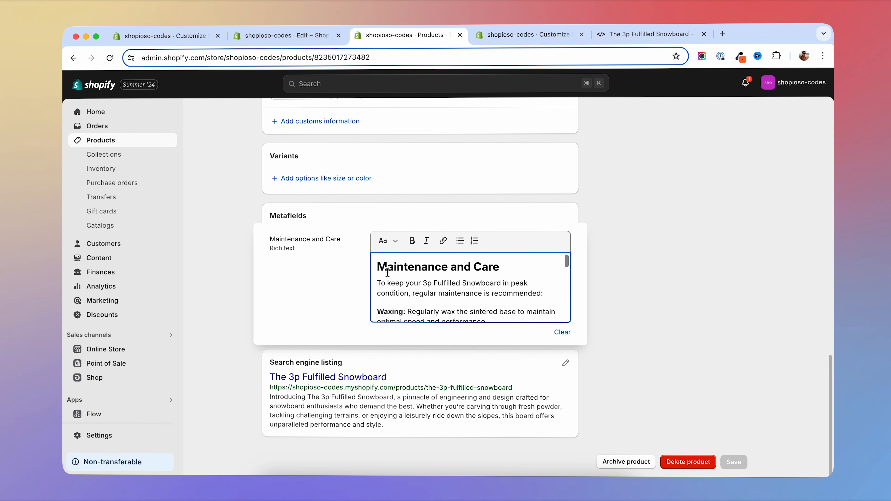
drag(404, 265, 523, 263)
key(ctrl+Tab)
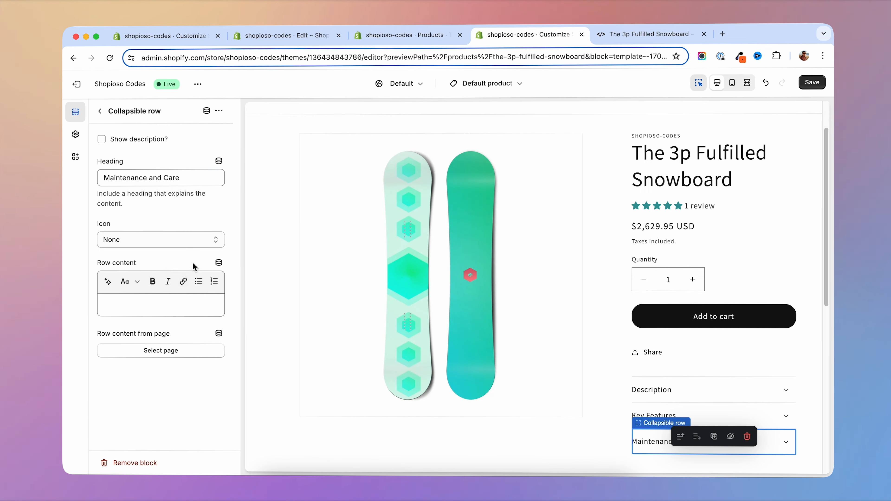
- Connect the Maintenance and Care row's content to the product's Maintenance and Care metafield and save the theme
click(218, 263)
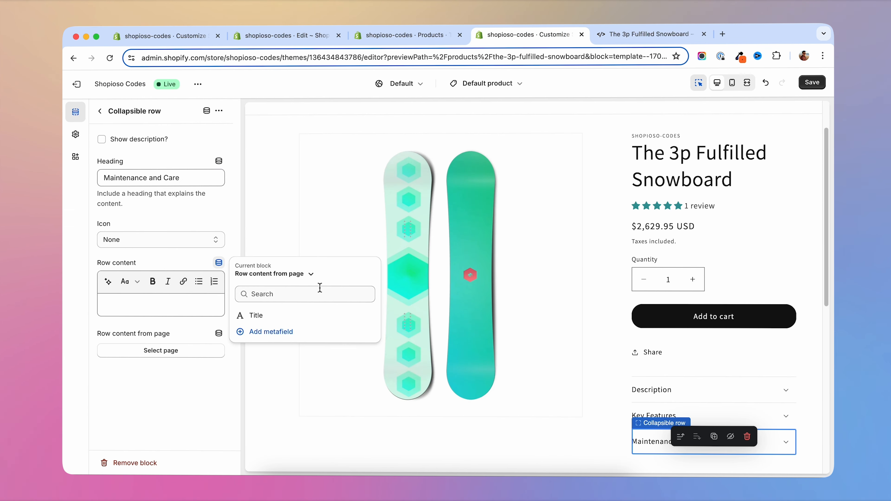
click(310, 274)
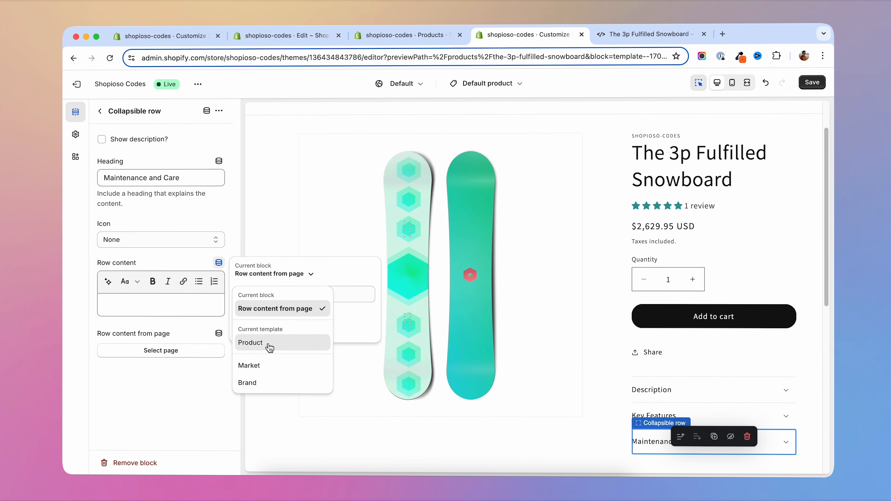
click(248, 342)
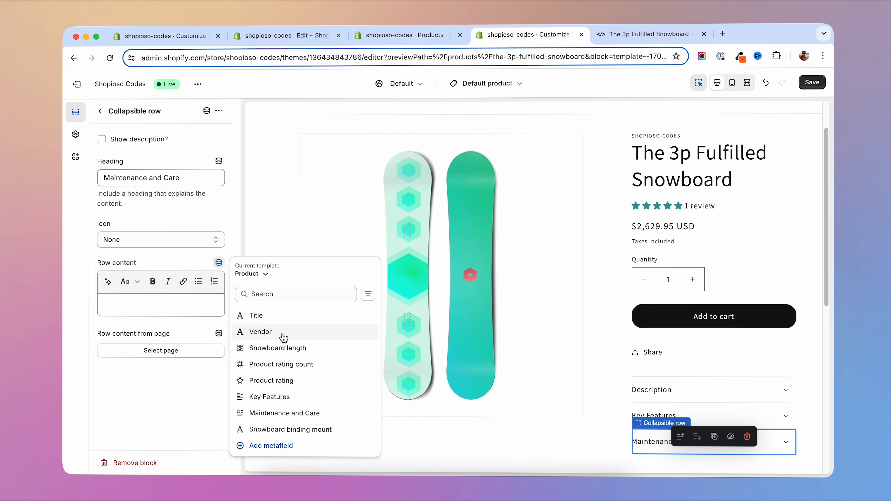
click(300, 416)
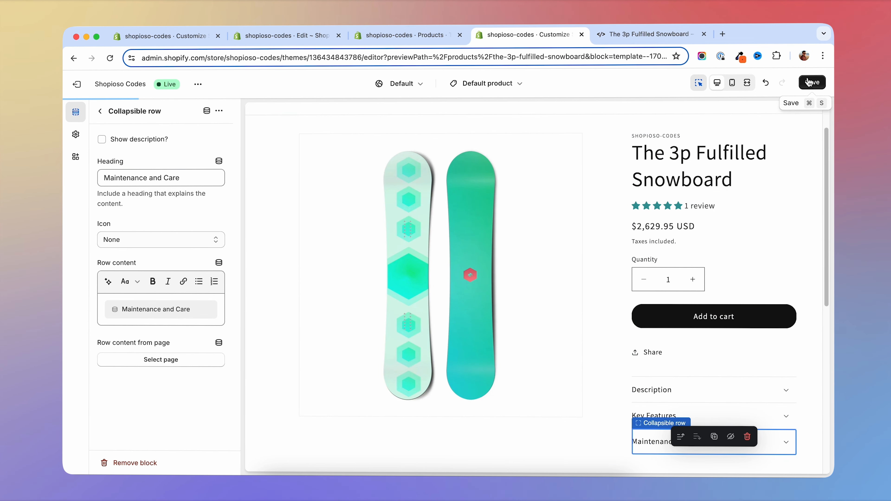
click(814, 86)
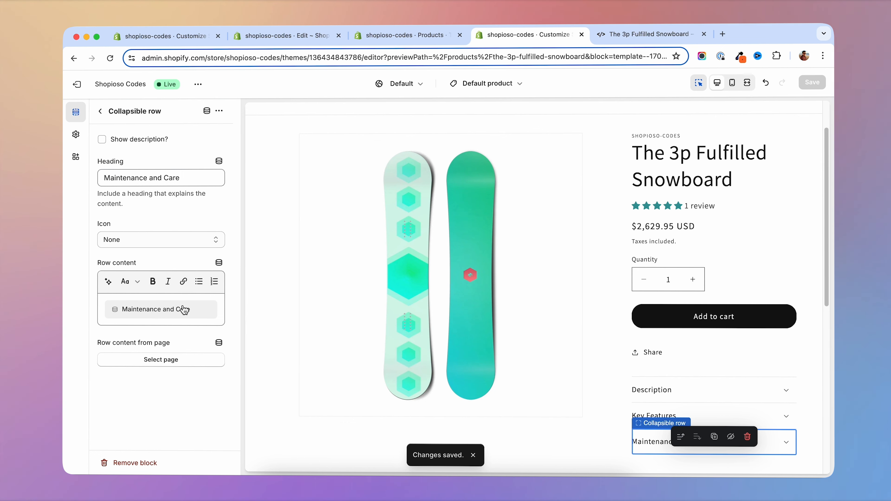
- Switch to the store preview of the snowboard product, expand the Key Features row to check its content, and collapse it
click(628, 34)
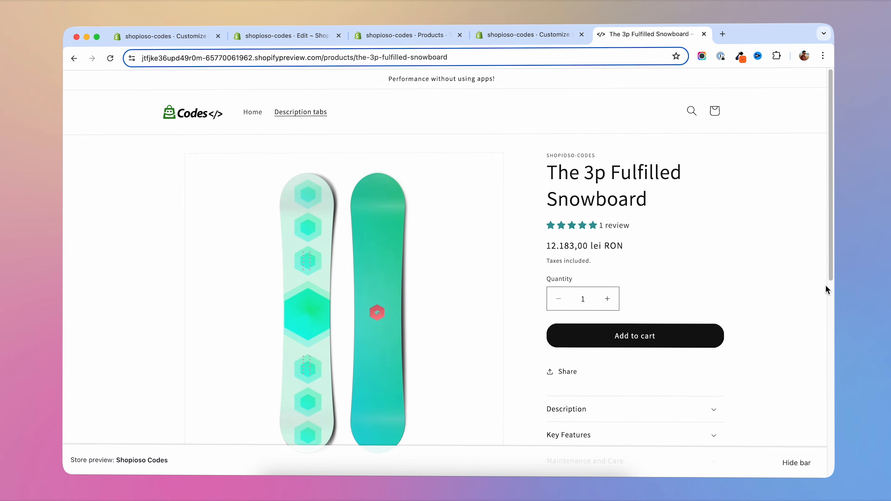
scroll(733, 316, down, 3)
click(645, 339)
scroll(596, 233, down, 3)
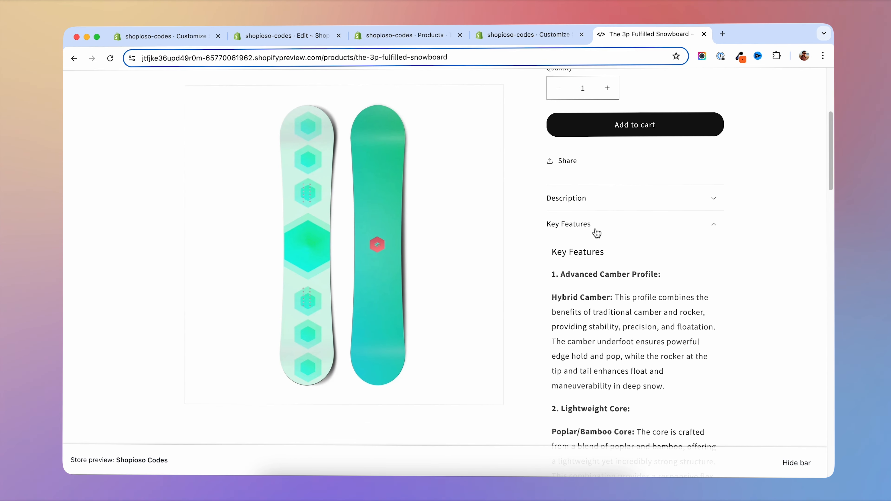
scroll(627, 271, down, 10)
scroll(595, 327, up, 14)
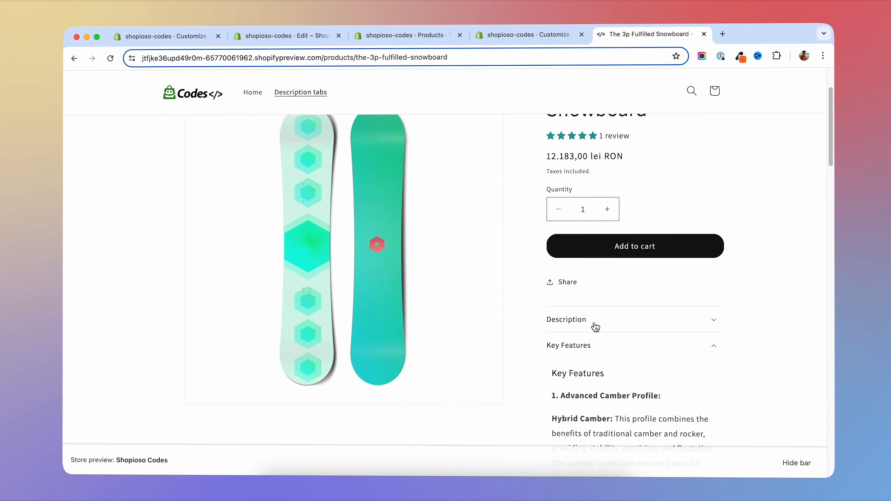
click(589, 349)
- Expand the Maintenance and Care row in the product preview, read through its content, and collapse it
scroll(736, 318, down, 2)
click(571, 313)
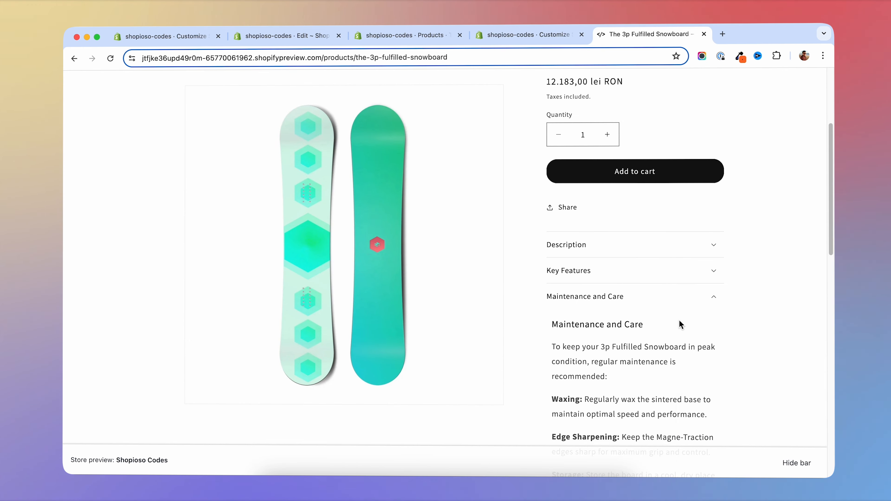
scroll(764, 327, down, 8)
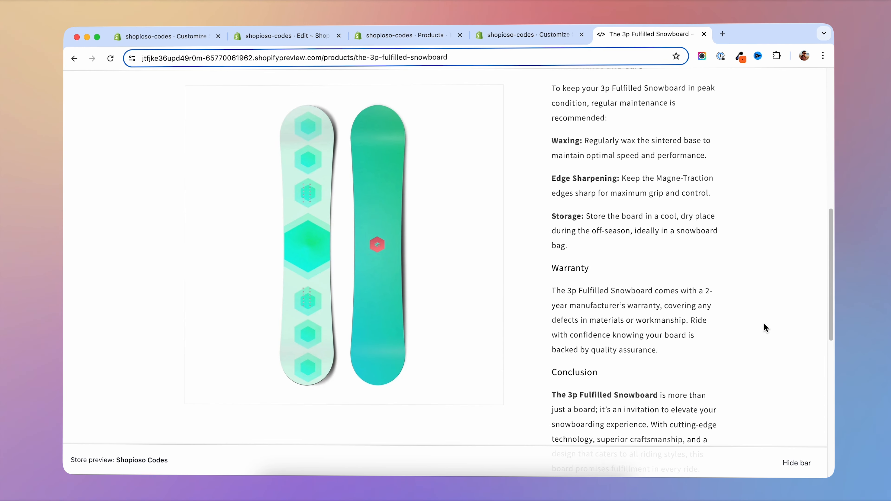
scroll(638, 290, up, 6)
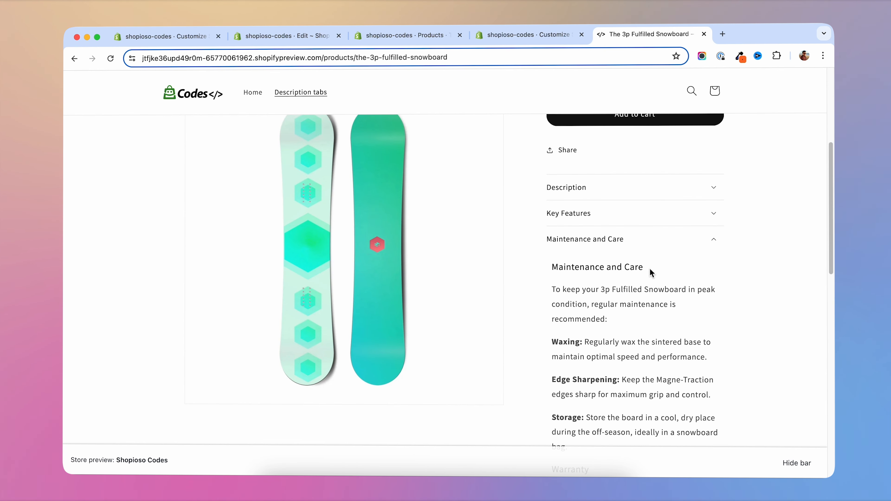
click(597, 246)
- Check the Description row in the product preview by expanding and collapsing it, including after a page reload
click(588, 203)
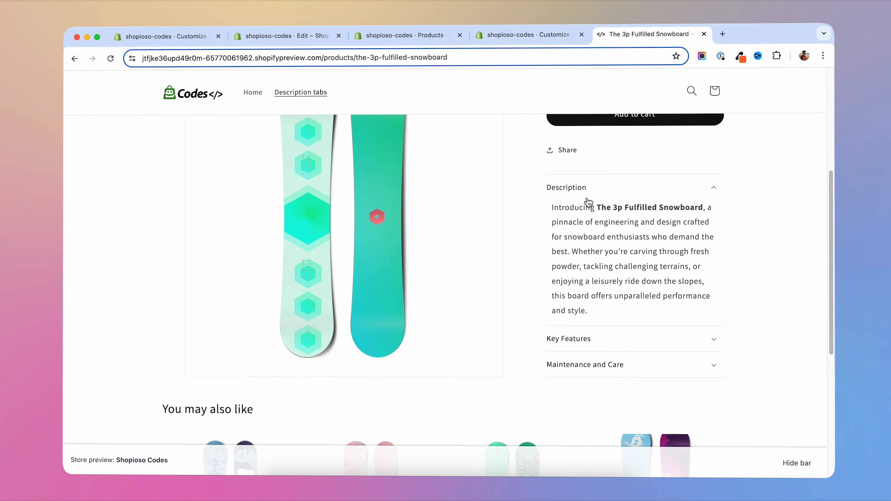
click(580, 189)
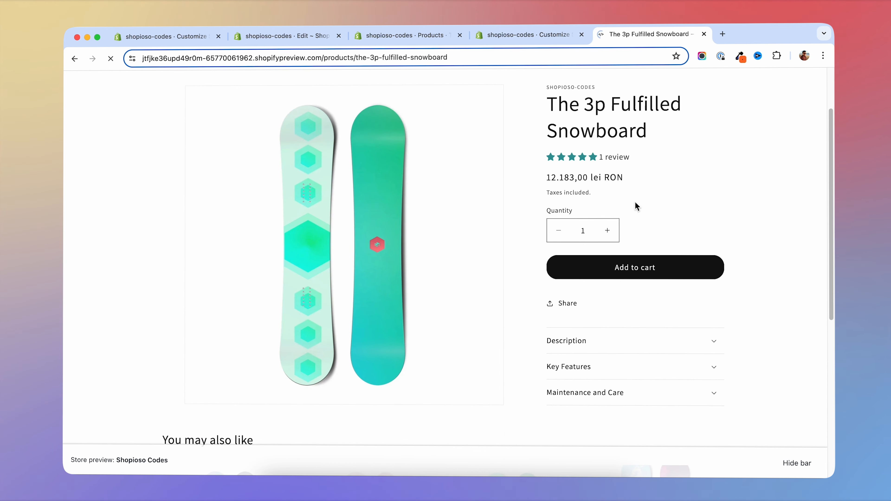
scroll(821, 296, down, 5)
scroll(768, 284, up, 4)
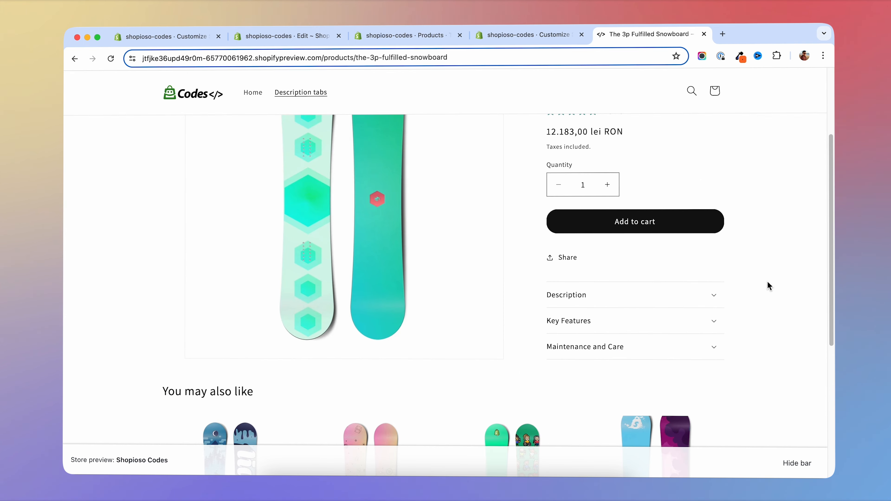
click(700, 295)
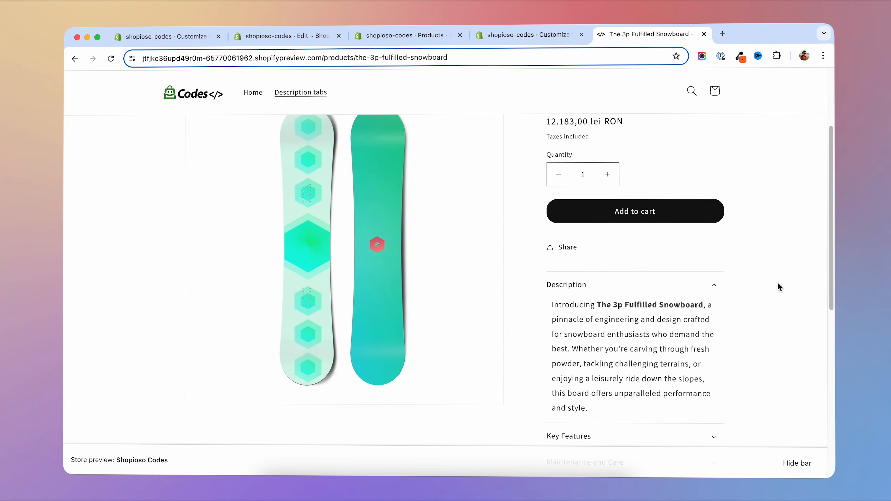
scroll(767, 288, up, 3)
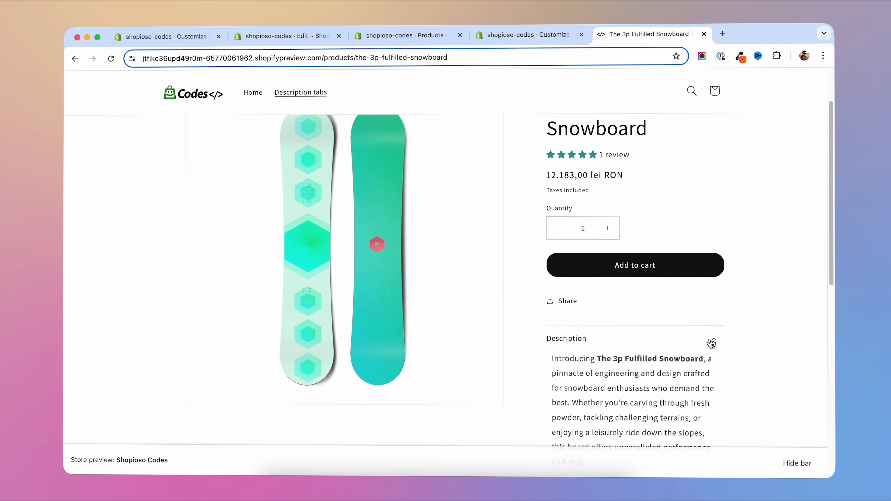
click(711, 342)
scroll(783, 244, down, 5)
scroll(783, 244, up, 4)
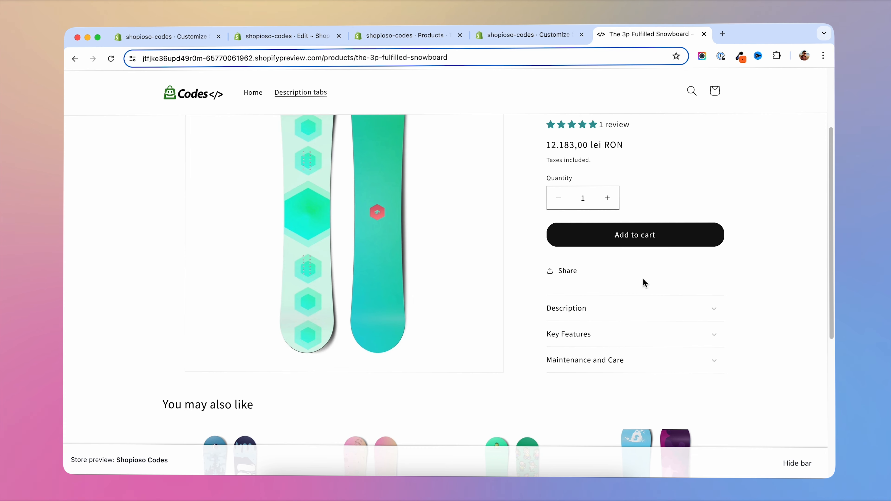
- Return to the theme editor and open the theme's code editor in a new browser tab
click(518, 35)
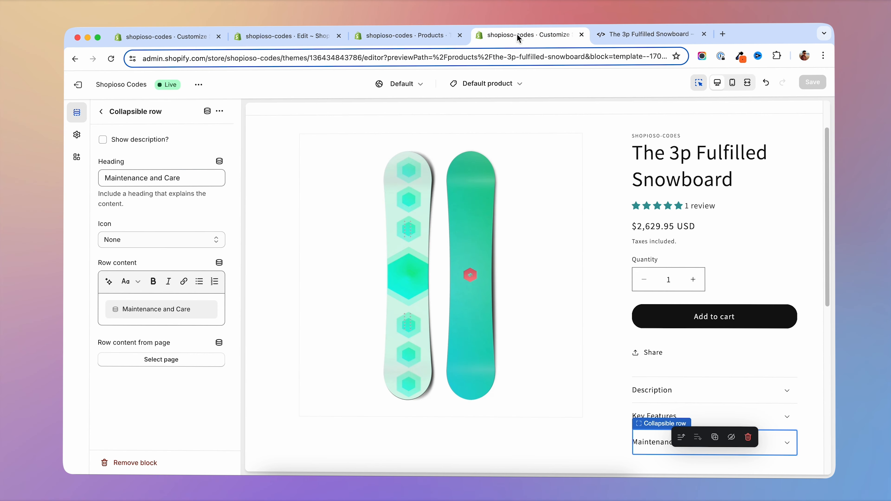
click(198, 86)
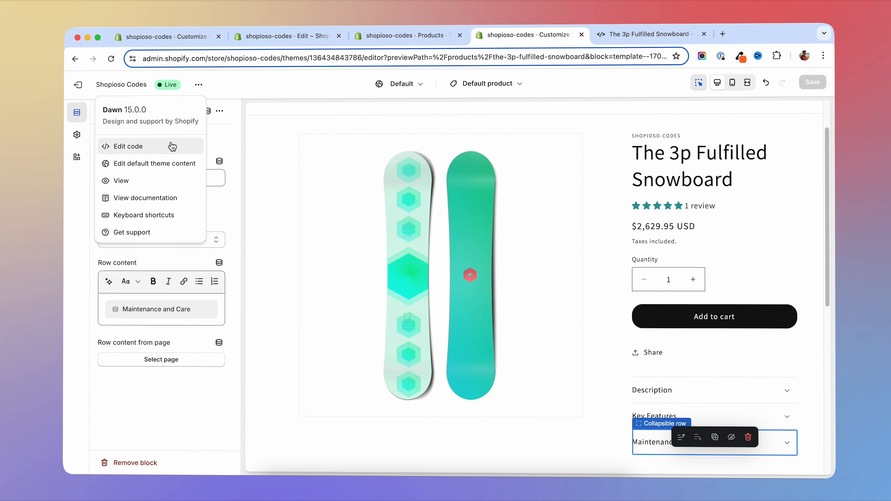
right_click(131, 149)
click(149, 152)
click(604, 34)
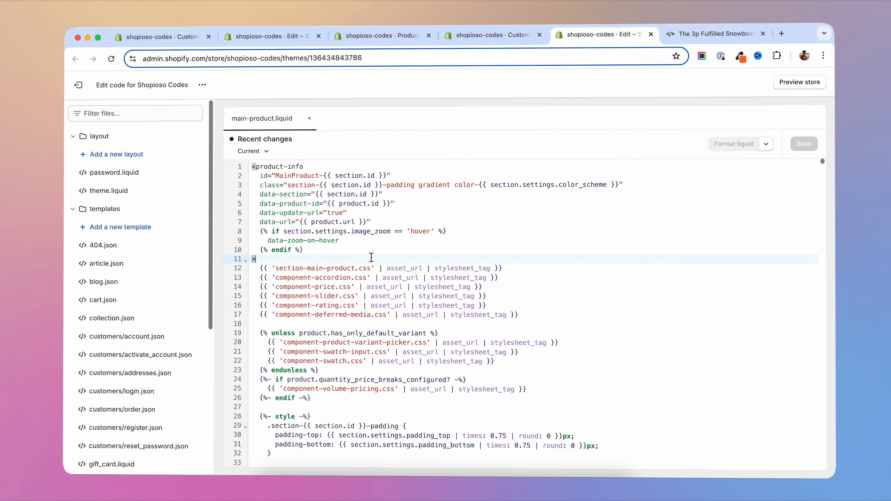
- Search main-product.liquid for "collapsible" to locate the collapsible_tab block's markup
key(cmd+f)
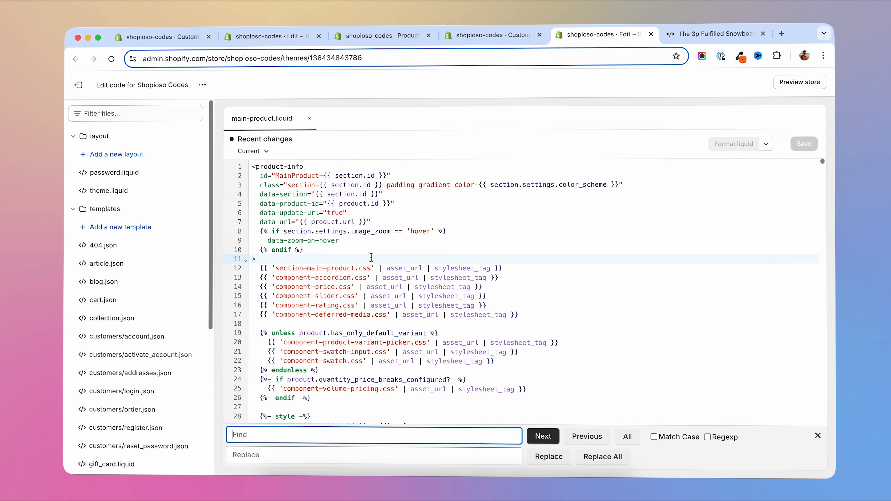
text(collapsible)
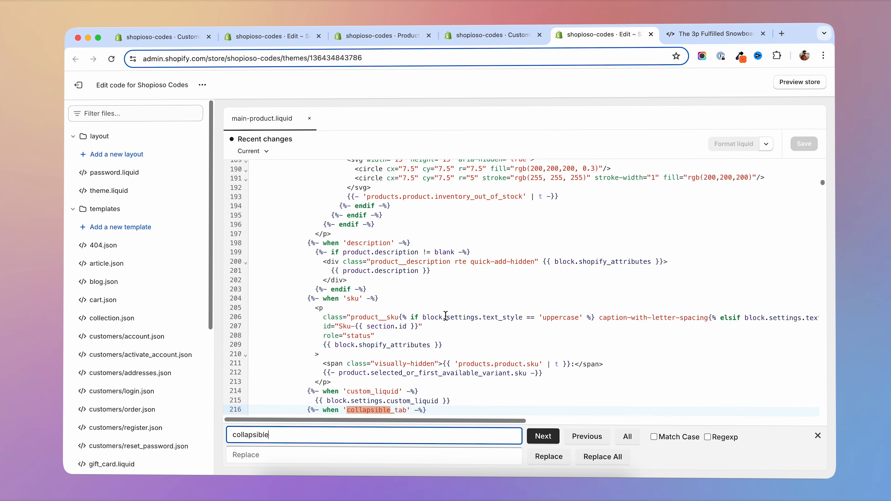
scroll(445, 315, down, 5)
key(ctrl+Tab)
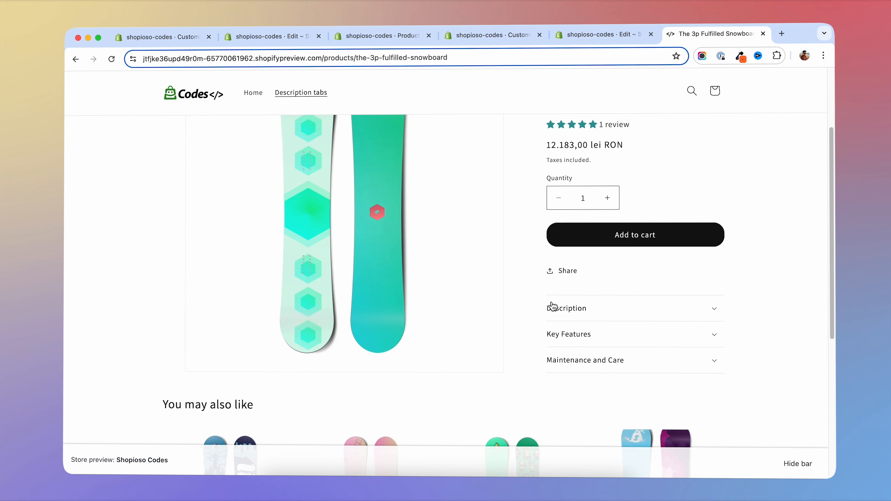
click(603, 37)
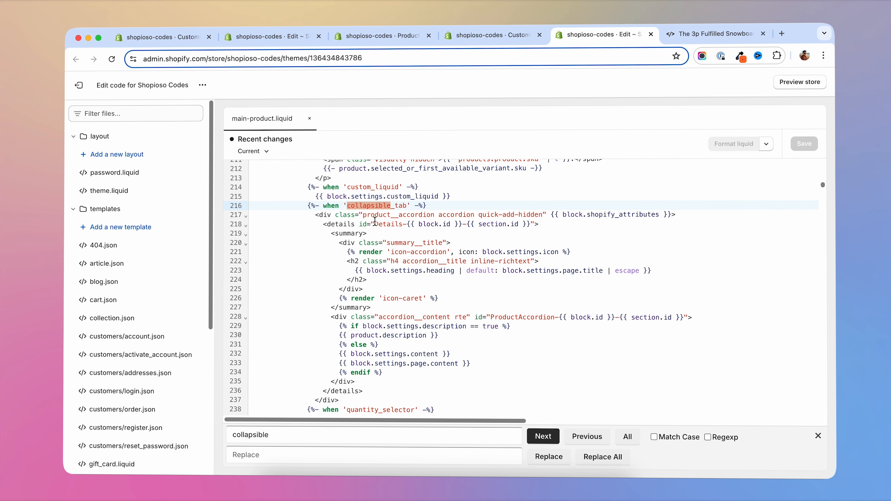
- Add the condition {% if block.settings.open == true %} after the id attribute in the collapsible tab's details tag
click(384, 224)
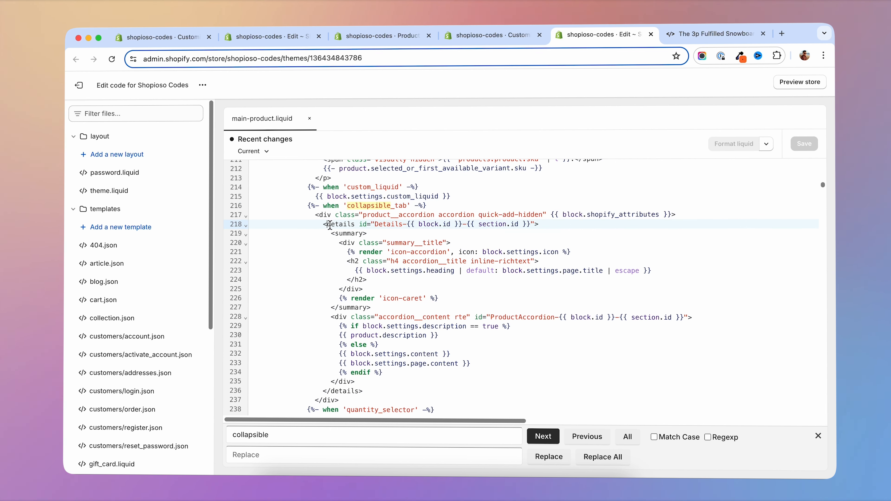
drag(327, 224, 367, 223)
click(534, 224)
text({% if )
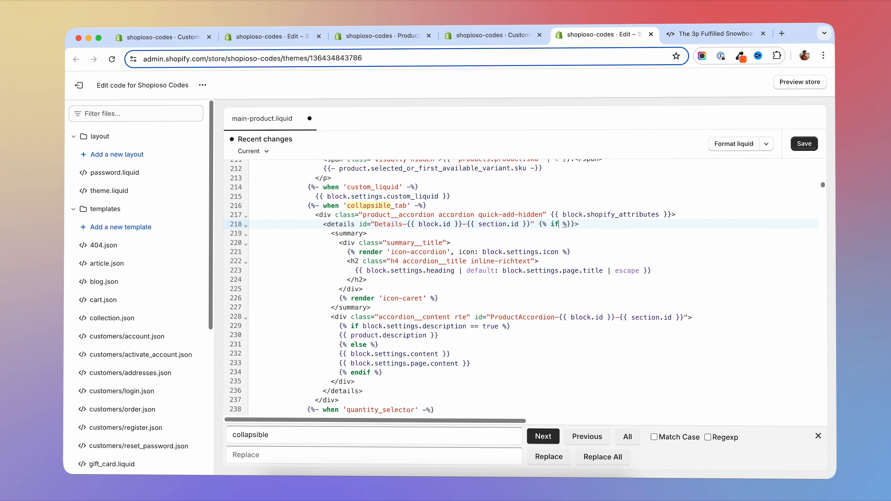
text(block.settings )
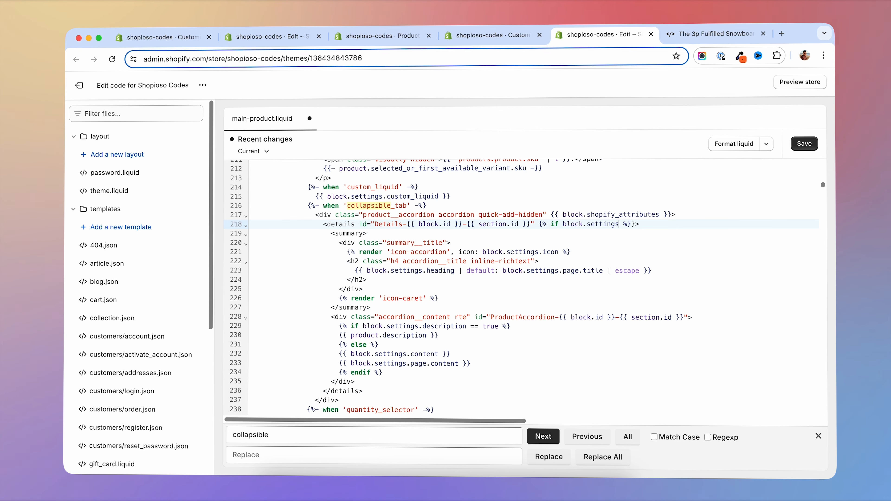
text(.open == )
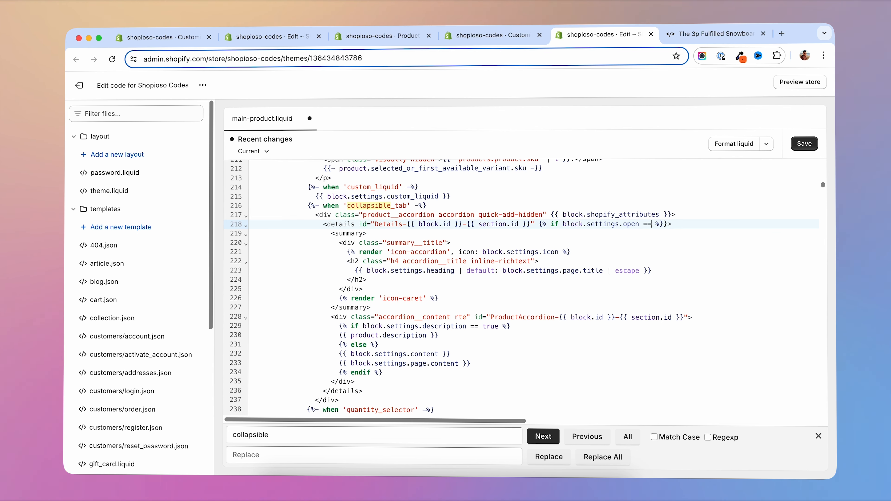
text(true)
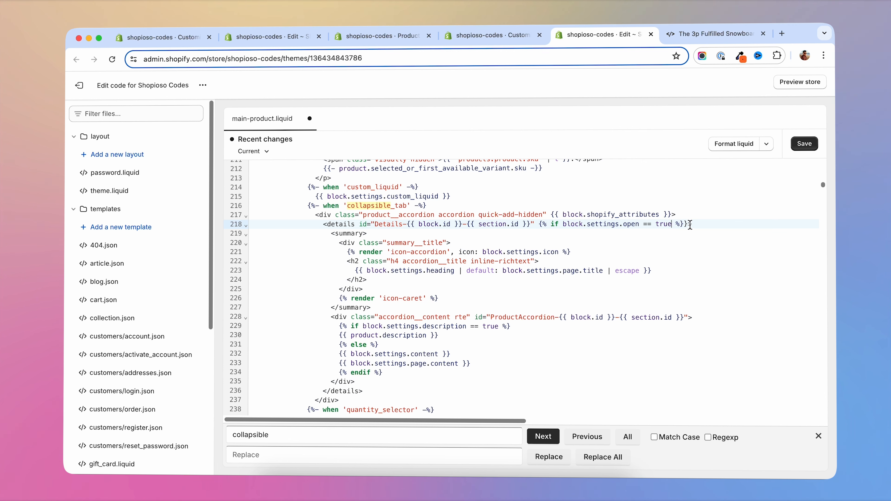
key(BackSpace)
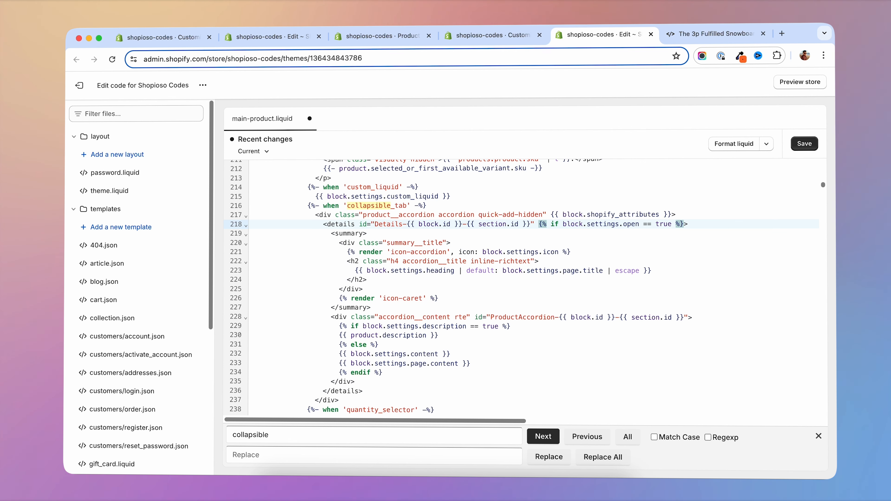
- Close the details tag's condition with {% endif %} and place the open attribute between the two Liquid tags
text({%)
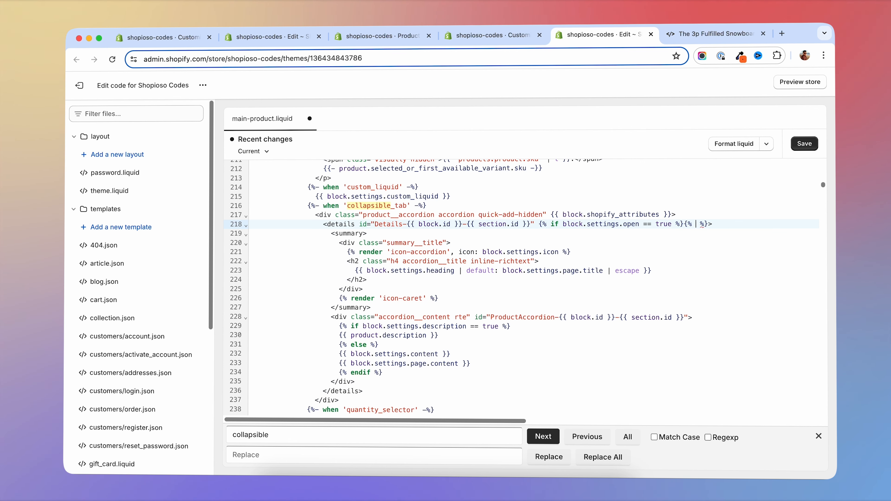
text(endif)
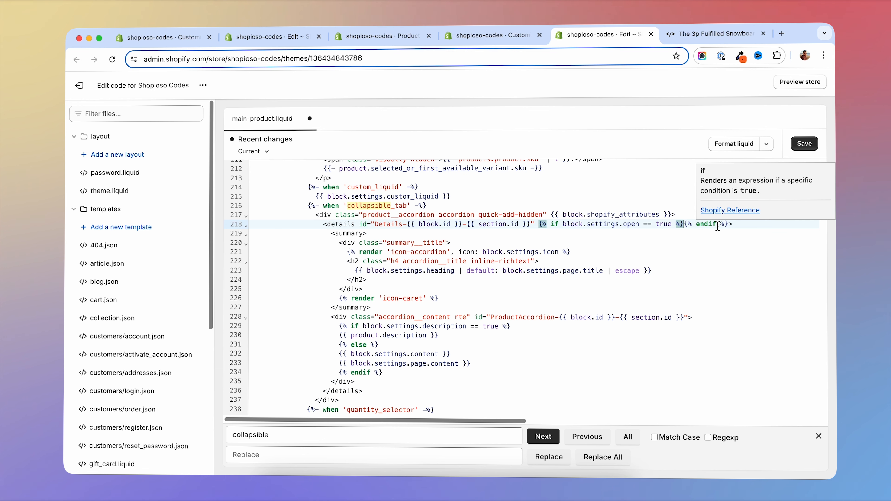
text(open)
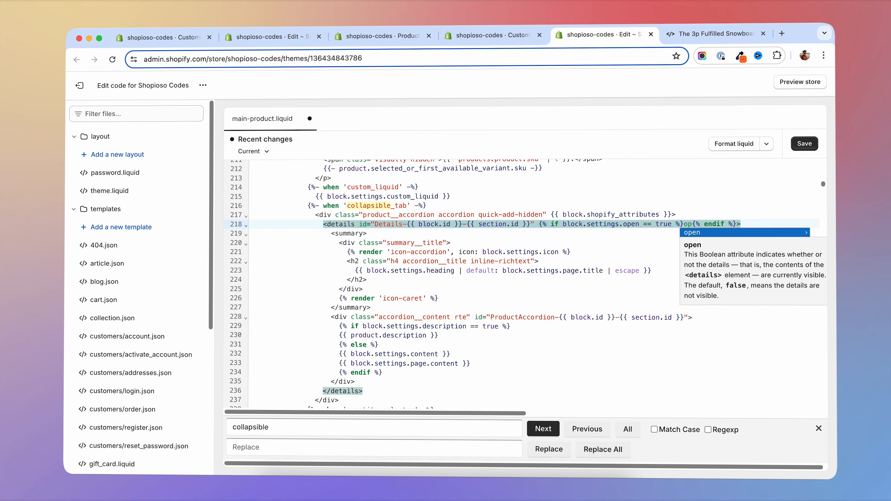
click(601, 224)
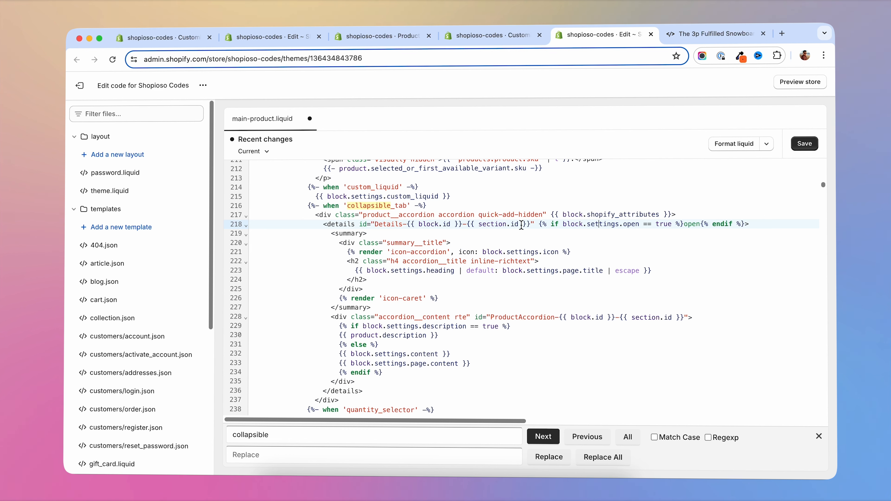
mouse_move(538, 225)
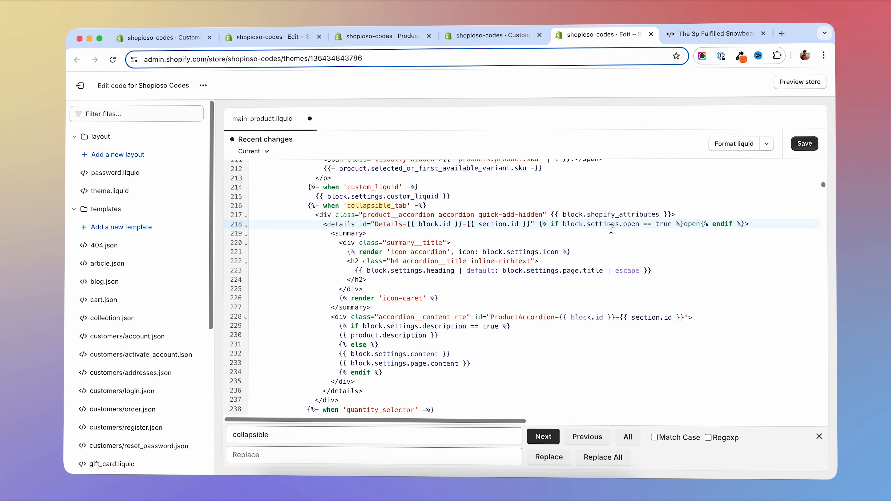
- Duplicate the "Show description?" checkbox setting directly below itself in the collapsible_tab block's schema, leaving no stray text after the copy
scroll(472, 290, down, 20)
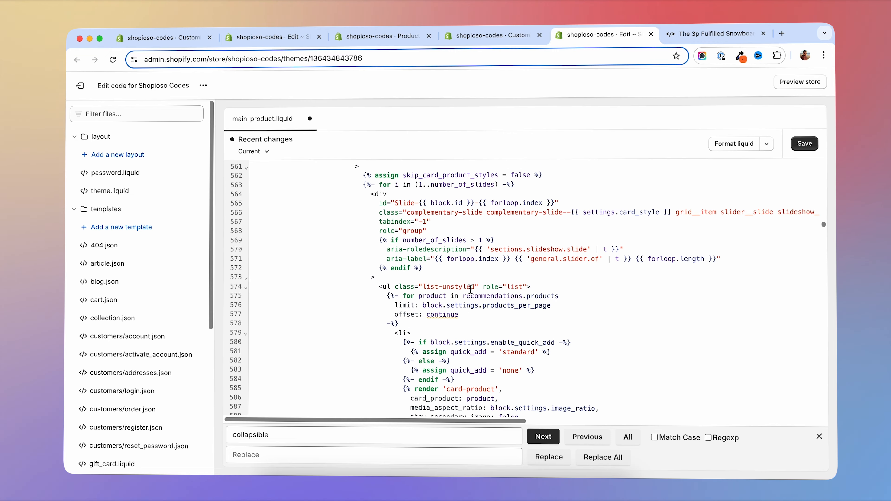
scroll(471, 289, down, 15)
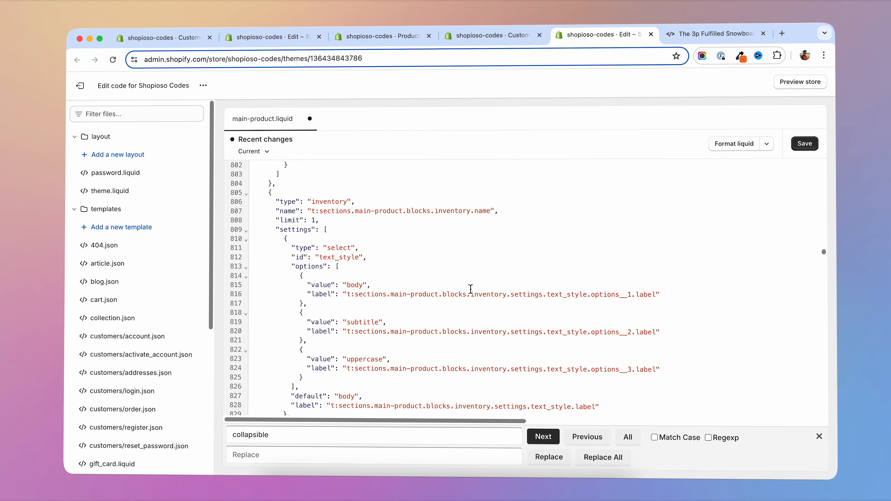
scroll(470, 289, down, 20)
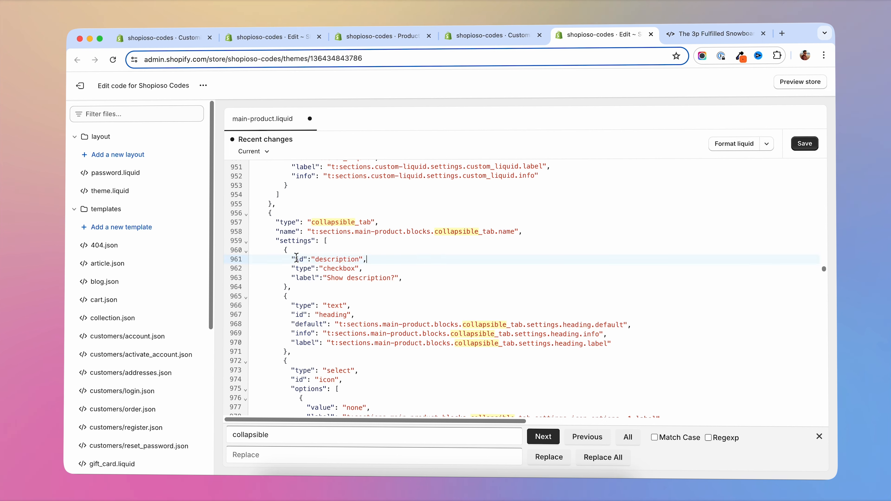
drag(286, 251, 377, 286)
click(350, 287)
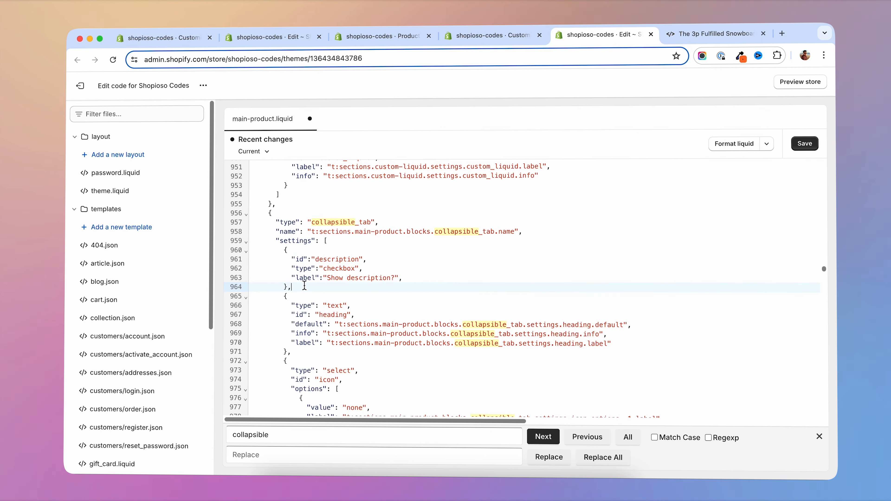
key(Return)
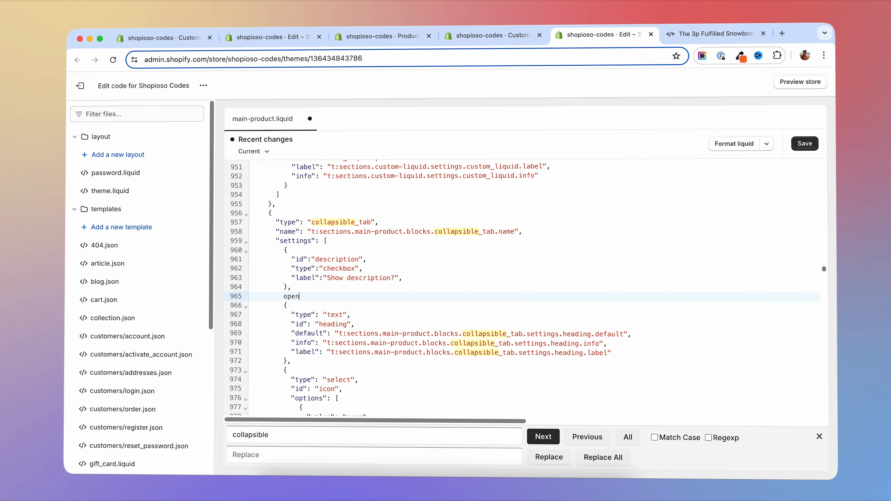
drag(292, 287, 277, 250)
key(ctrl+c)
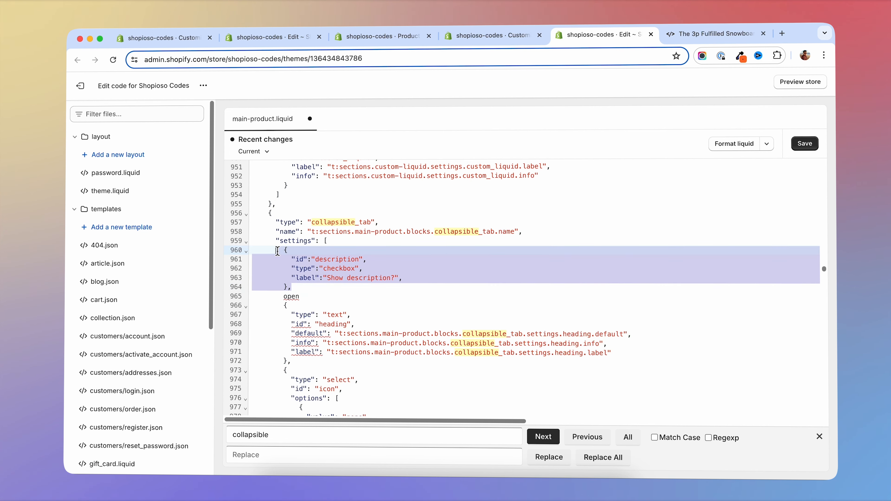
click(310, 288)
key(Return)
key(ctrl+v)
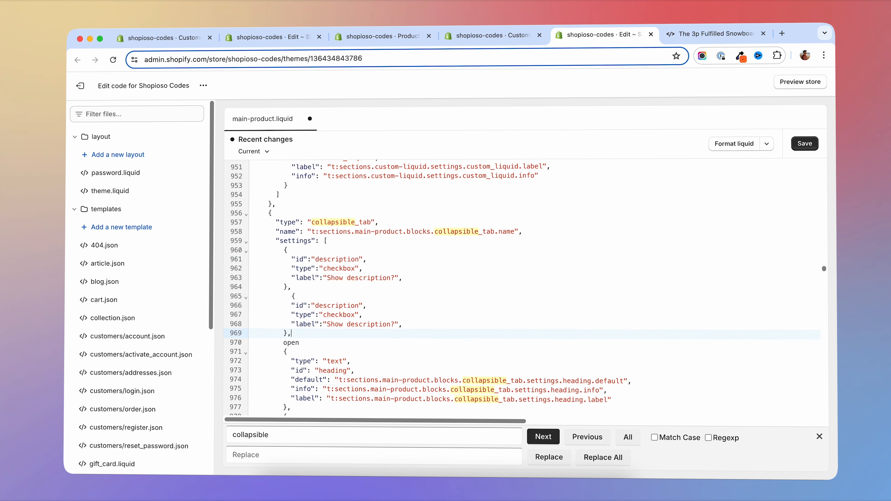
drag(301, 345, 287, 346)
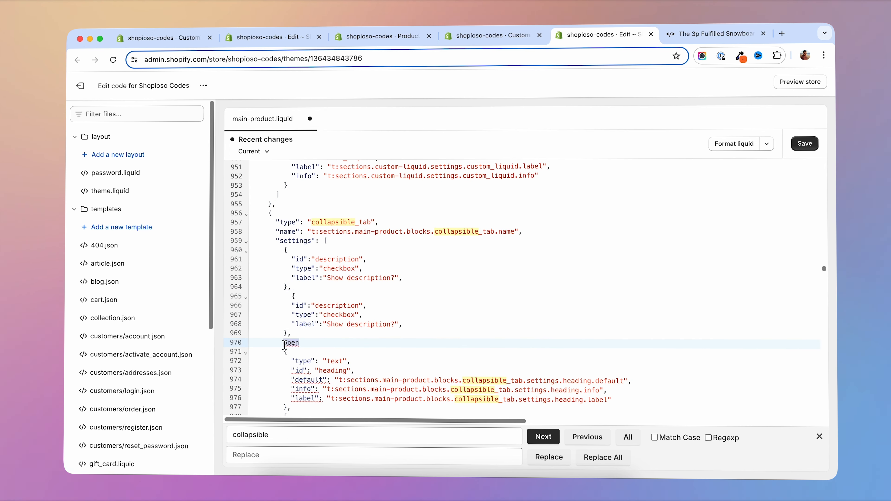
key(BackSpace)
- Set the duplicated checkbox's id to "open" and its label to "Open by default", without a trailing comma after the label
drag(317, 306, 360, 307)
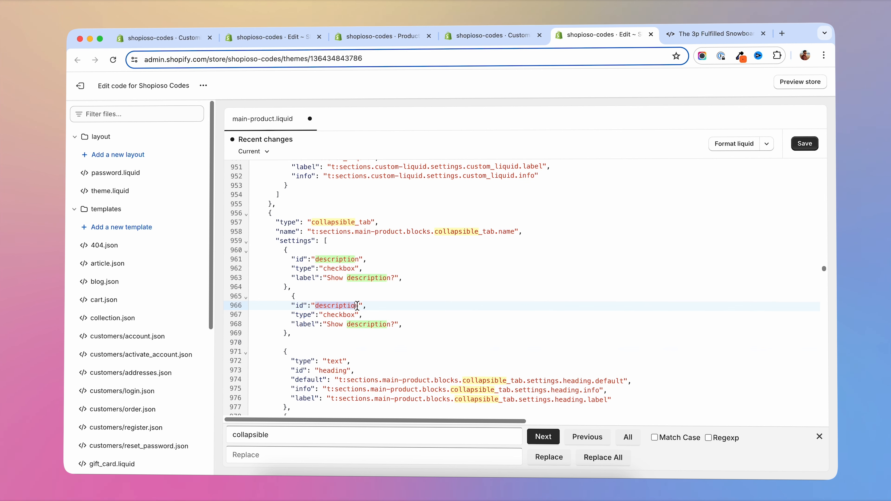
text(open)
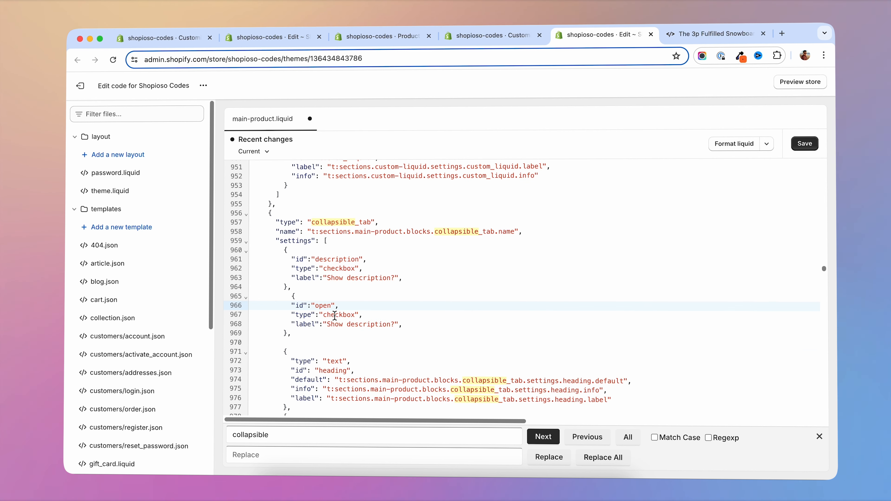
drag(329, 326, 395, 325)
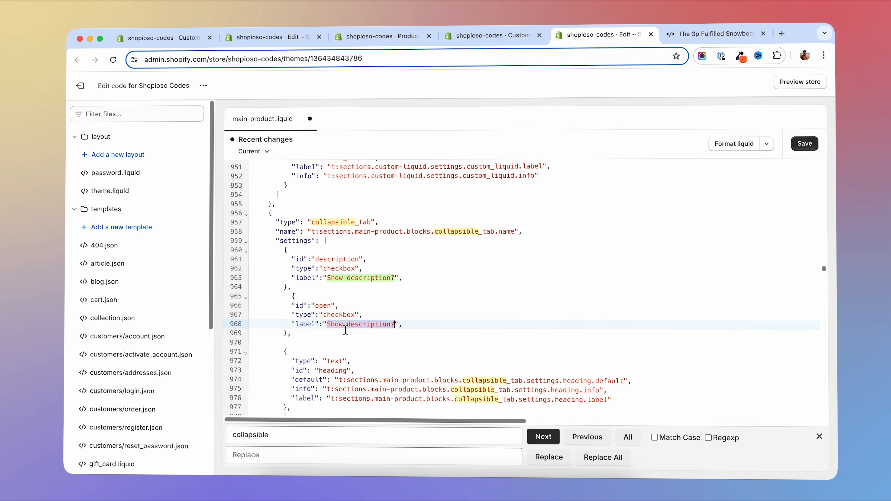
text(Open by)
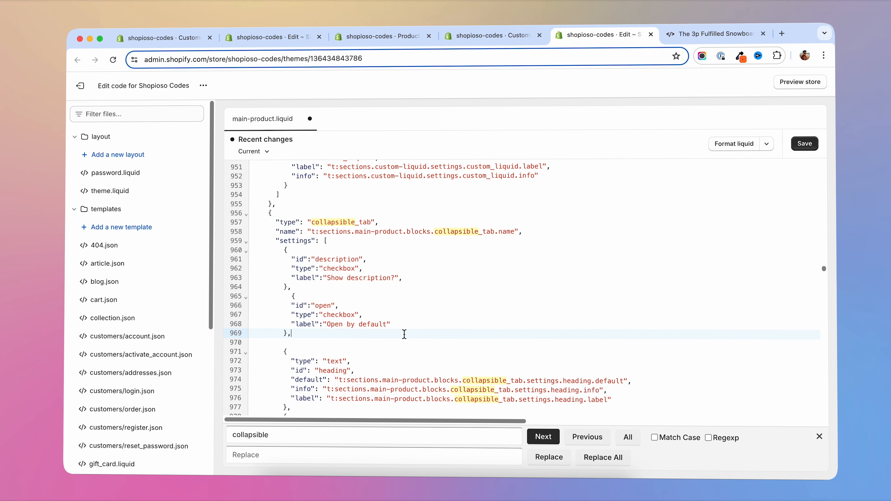
- Save main-product.liquid and reload the theme editor in its existing browser tab
key(super+s)
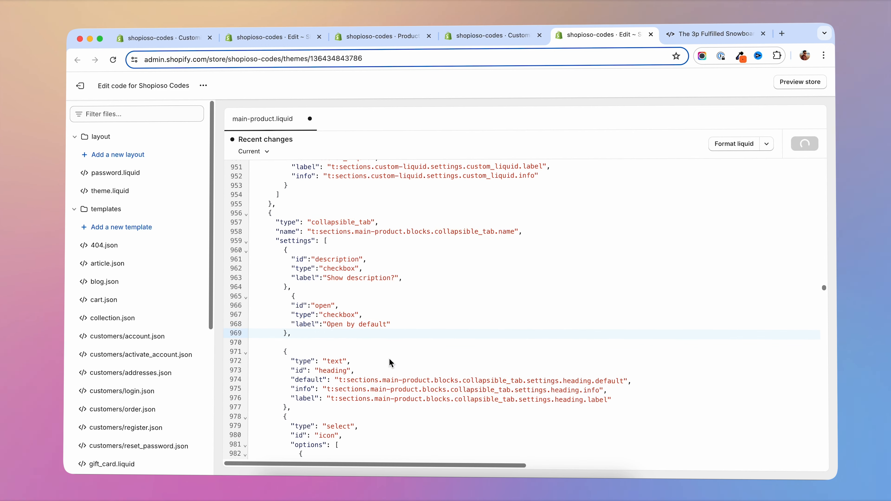
click(513, 38)
click(113, 60)
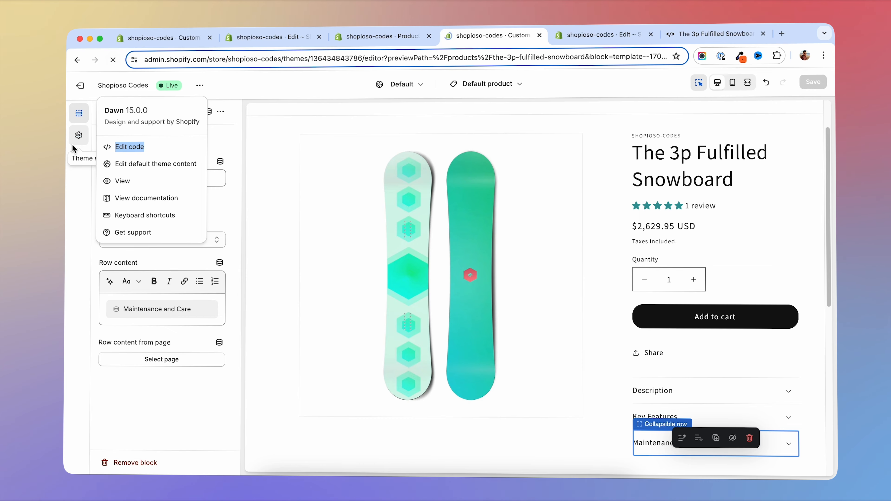
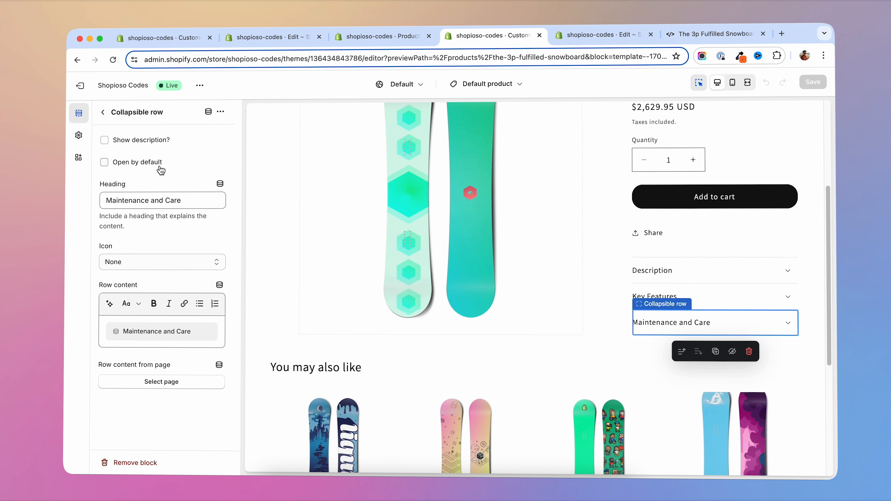
- Enable "Open by default" for the Description collapsible row under Product information and save the theme
click(113, 112)
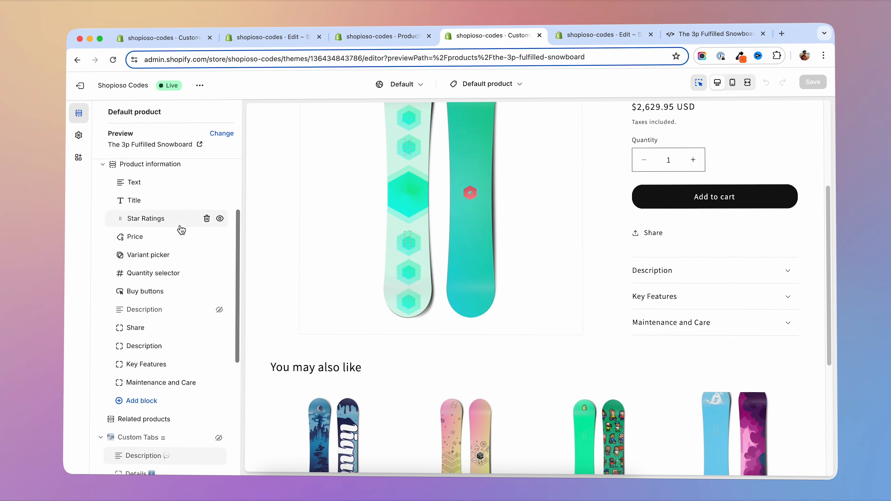
click(145, 346)
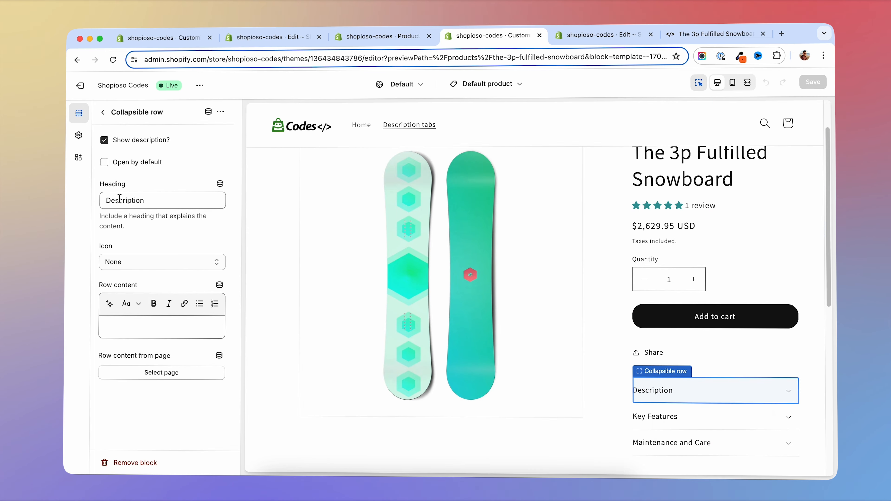
click(109, 163)
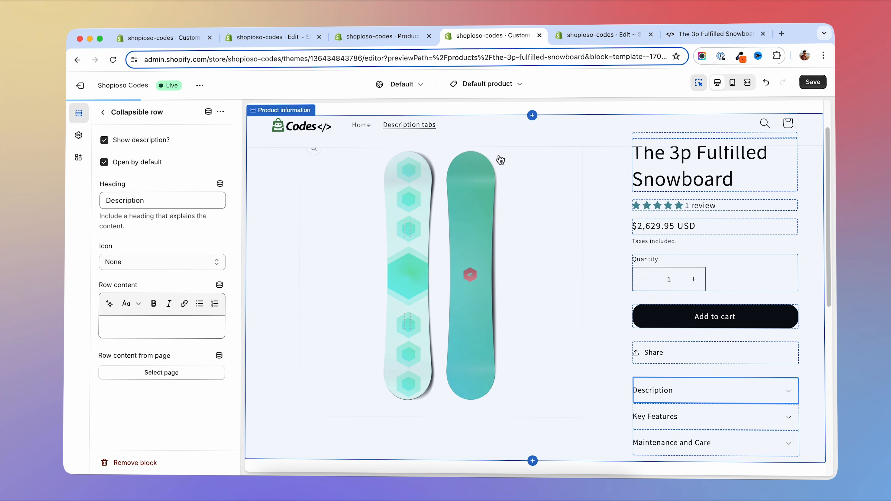
click(813, 82)
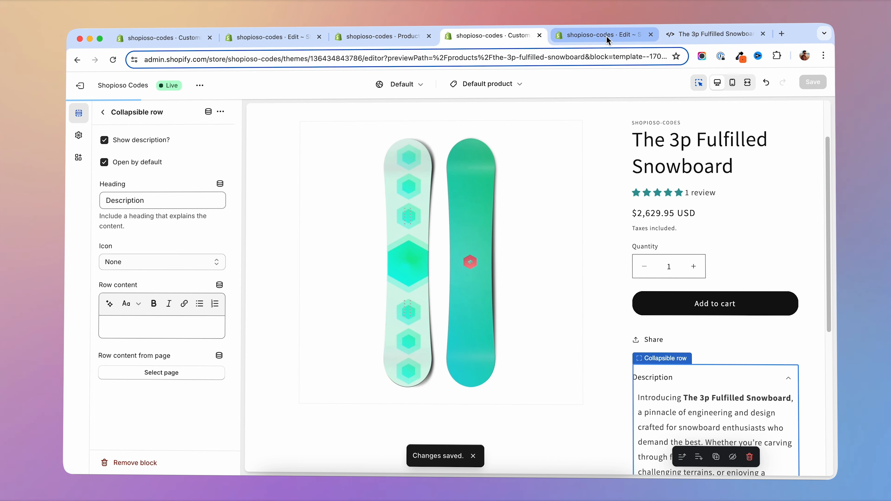
- Reload the storefront preview of The 3p Fulfilled Snowboard and check the Description row's default state
click(715, 33)
click(113, 59)
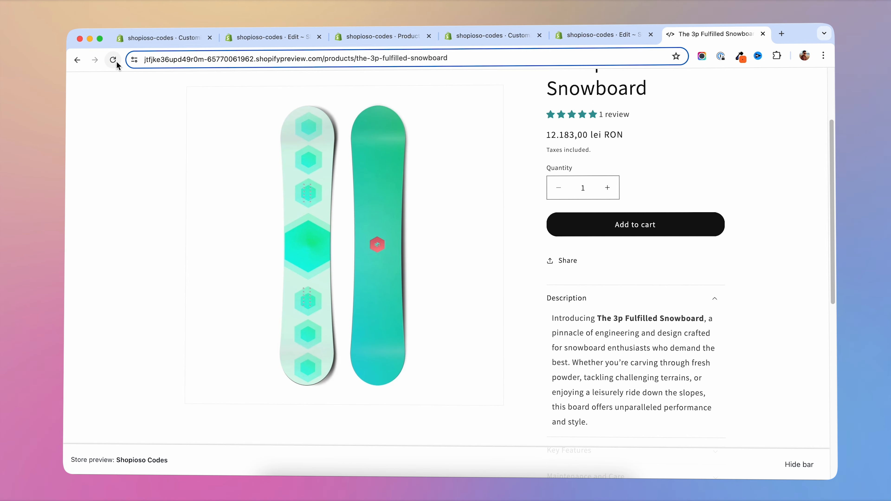
scroll(827, 308, down, 10)
scroll(794, 303, up, 7)
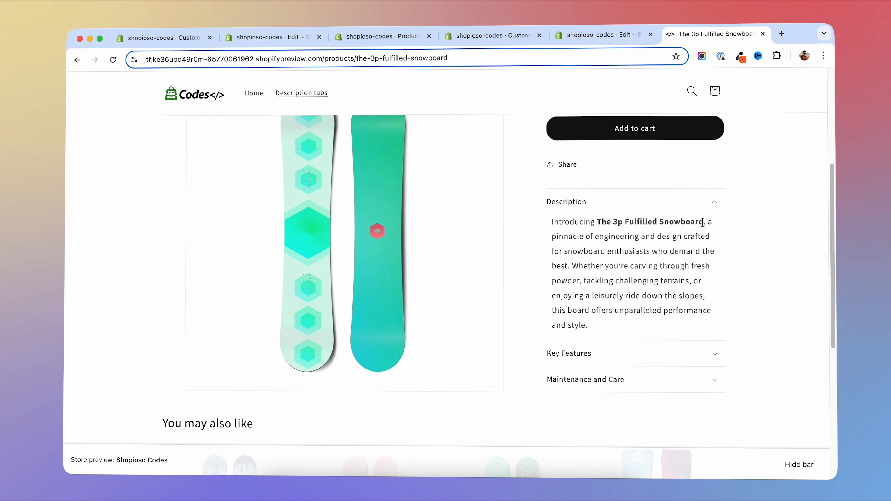
- Expand and collapse the Key Features and Maintenance and Care rows on the product page to check their content
click(591, 352)
scroll(746, 340, down, 2)
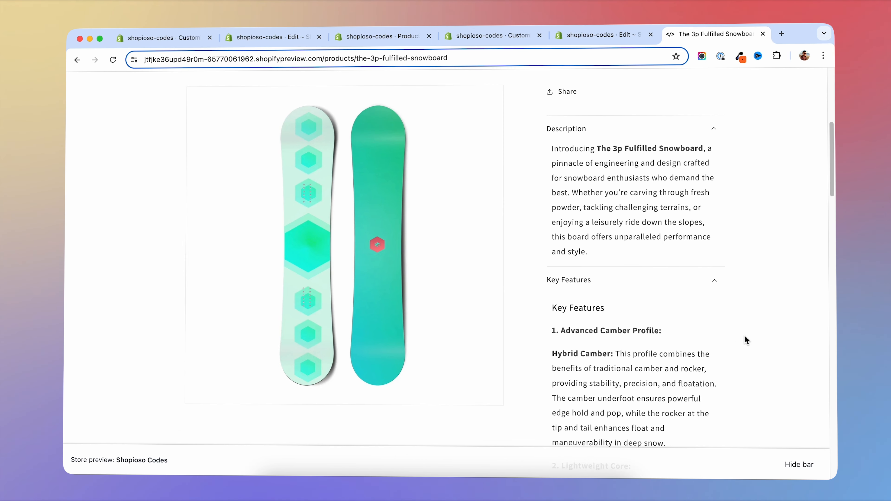
scroll(746, 340, down, 2)
click(618, 202)
click(708, 212)
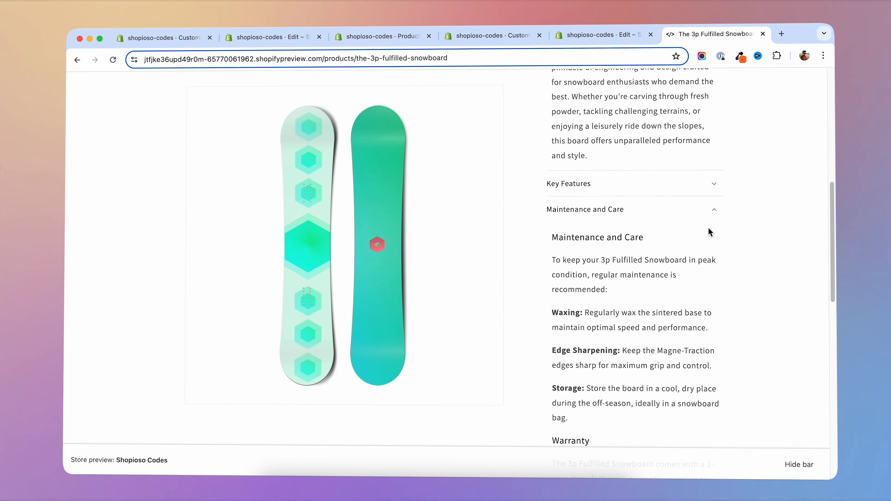
click(622, 210)
scroll(687, 203, up, 4)
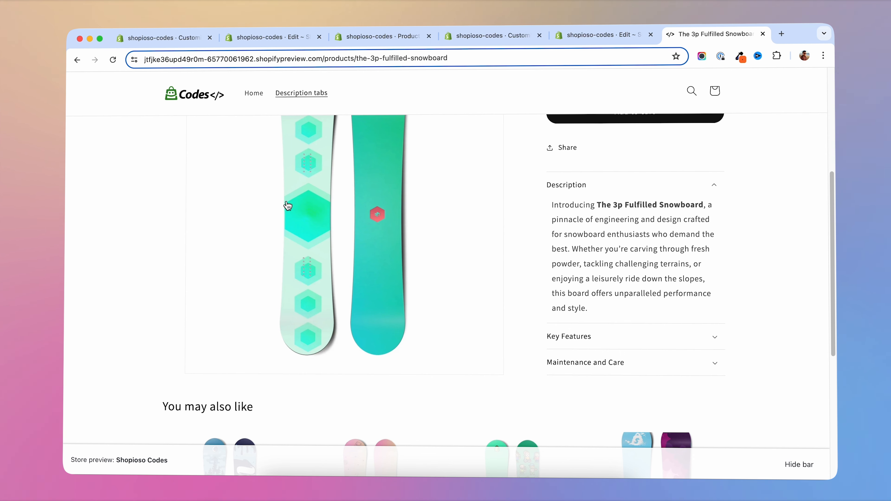
- Reload the product page twice to check which rows open by default, testing the Key Features row between the reloads
click(112, 60)
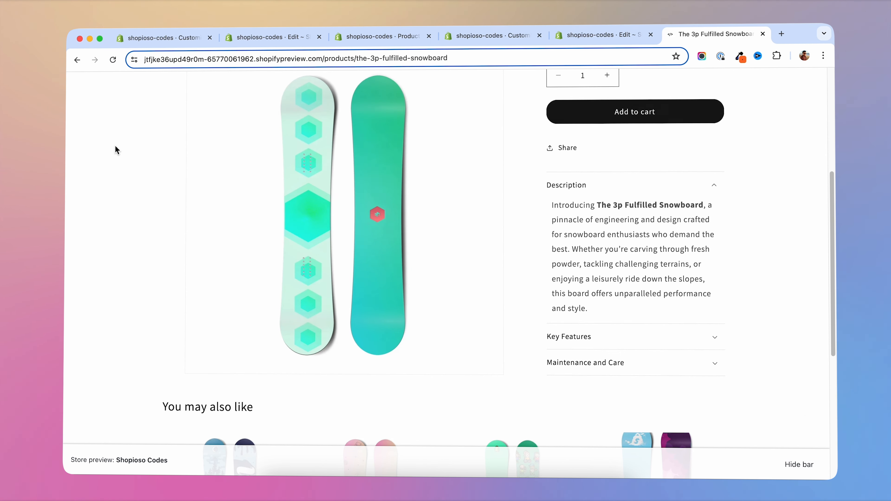
scroll(563, 279, down, 1)
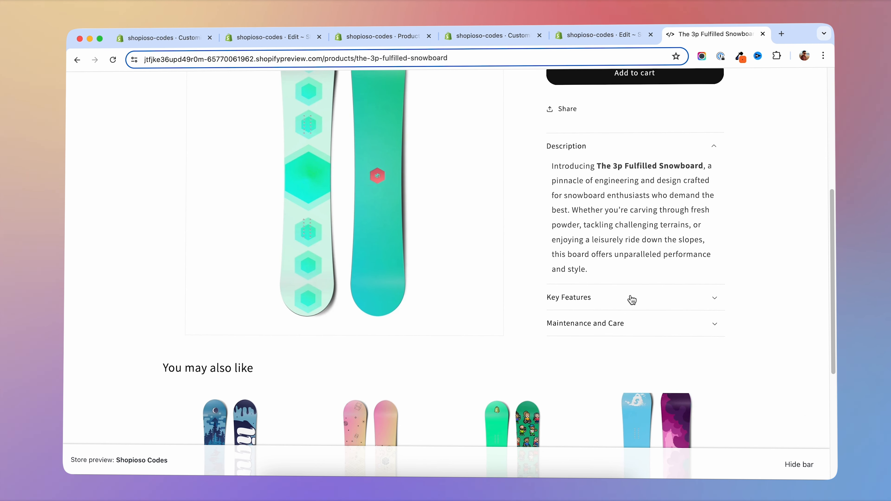
click(637, 299)
click(686, 300)
scroll(761, 305, up, 4)
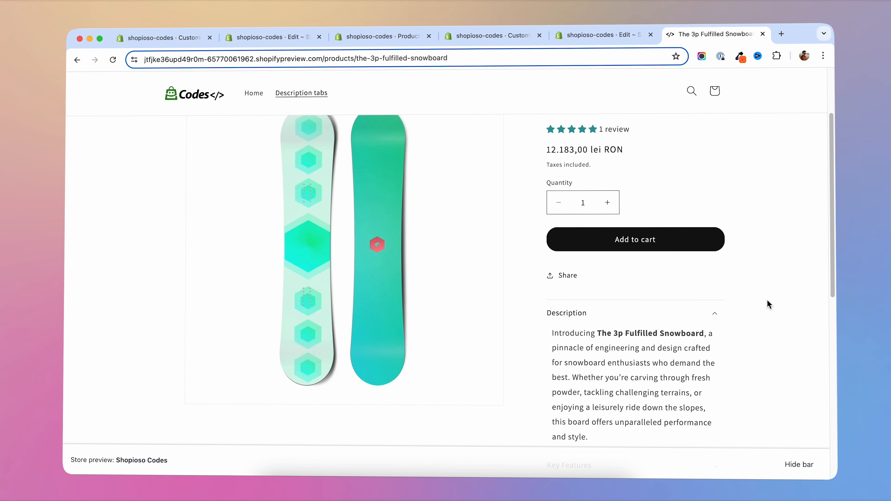
scroll(769, 304, up, 3)
scroll(768, 304, down, 2)
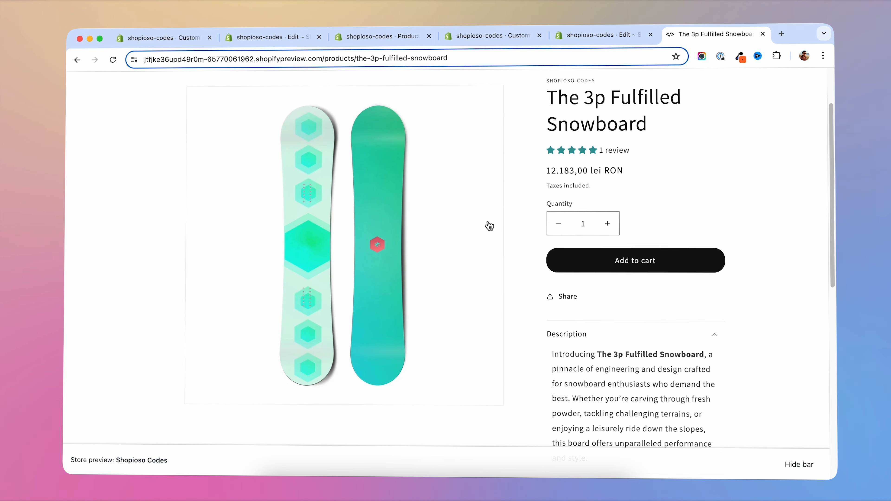
click(113, 64)
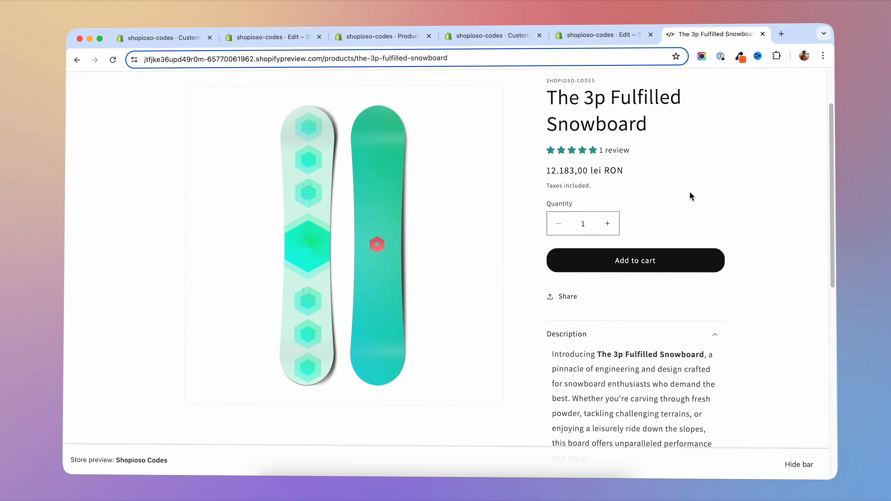
scroll(740, 210, down, 2)
scroll(740, 210, down, 2)
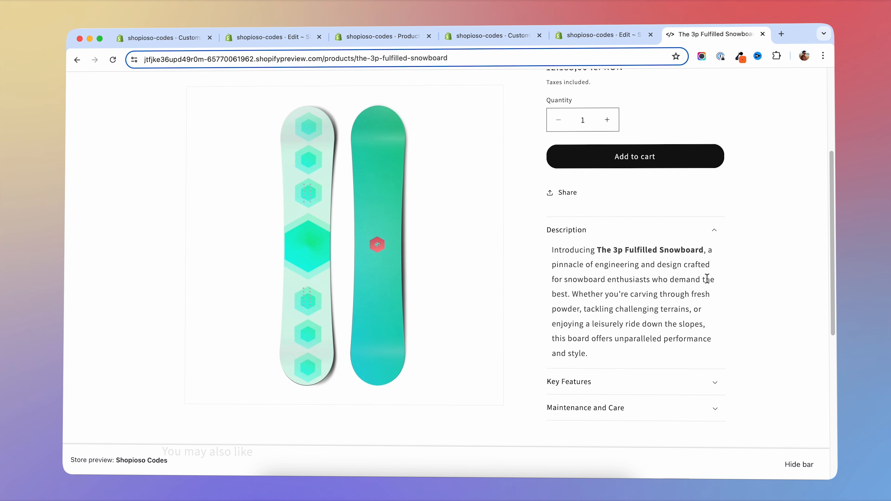
- Leave the code editor for the Themes page and open the current Shopioso Codes theme for customizing
click(593, 35)
click(82, 84)
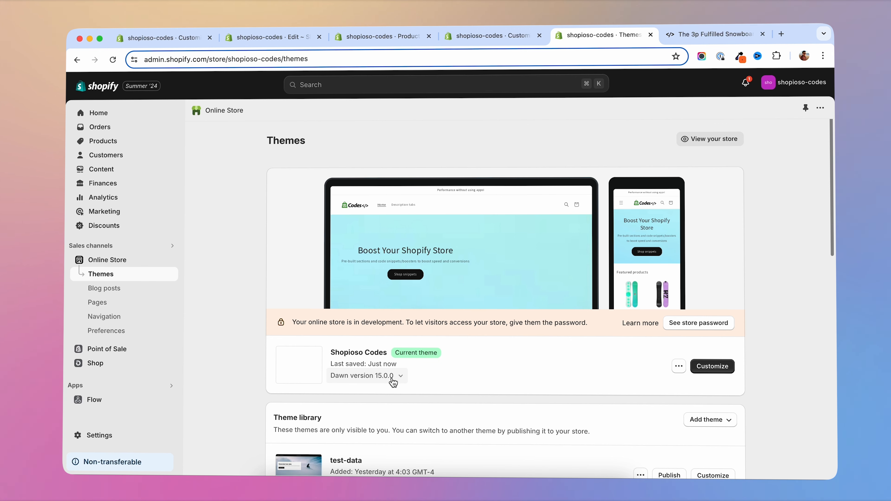
click(733, 37)
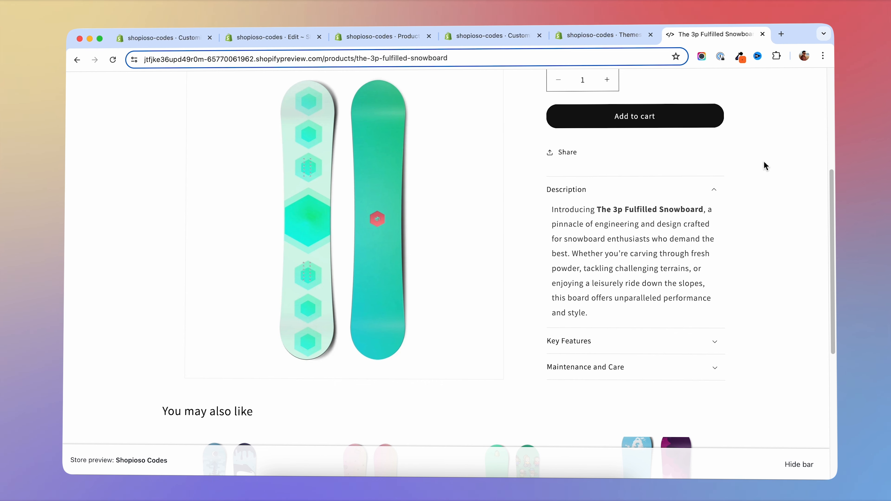
click(602, 35)
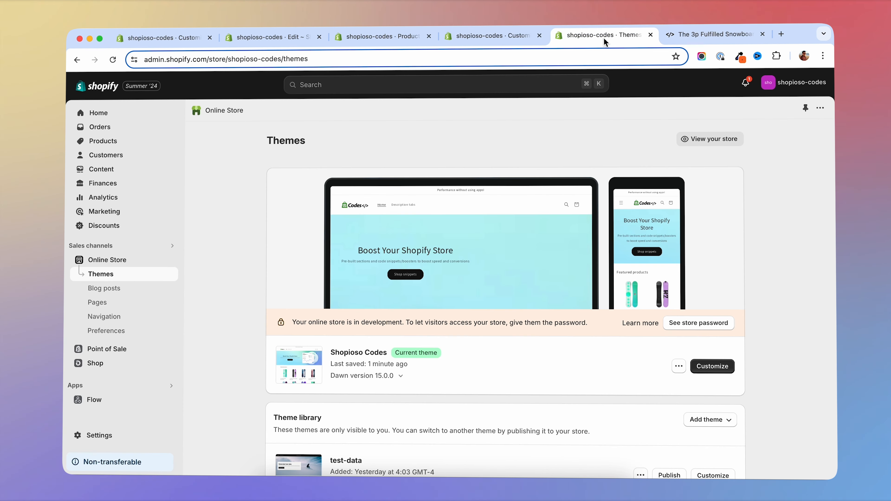
click(724, 366)
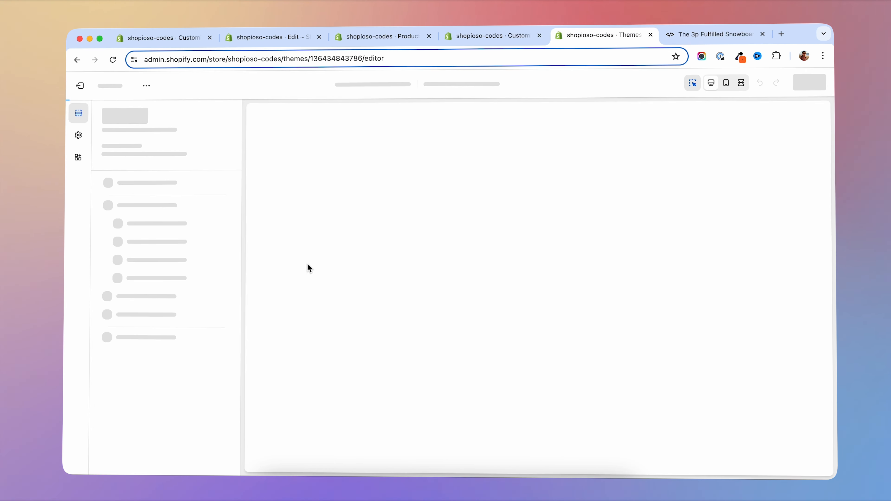
- Return to the storefront product page and view the custom tabs section's Liquid, Reviews and Description tabs
key(ctrl+Tab)
scroll(822, 289, down, 6)
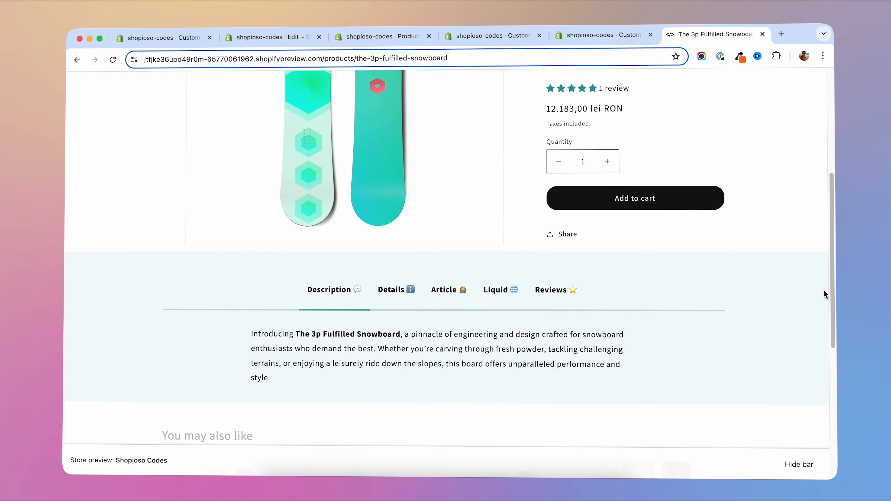
click(498, 211)
click(542, 210)
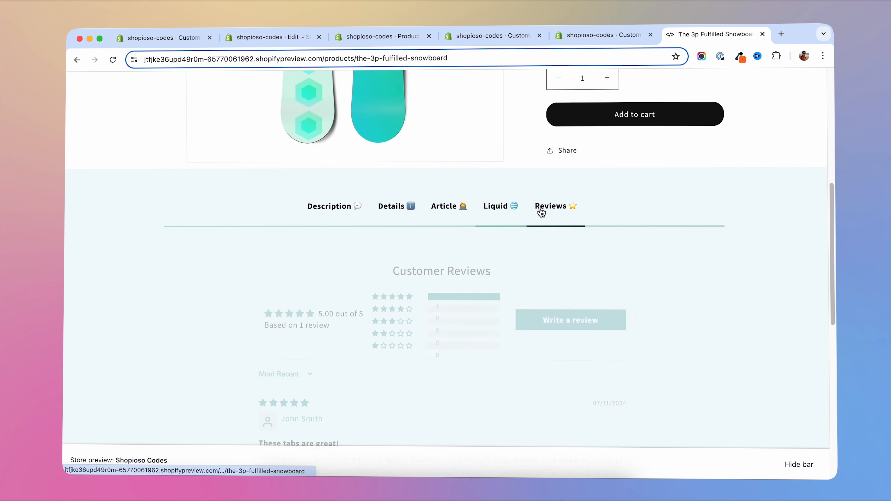
click(343, 211)
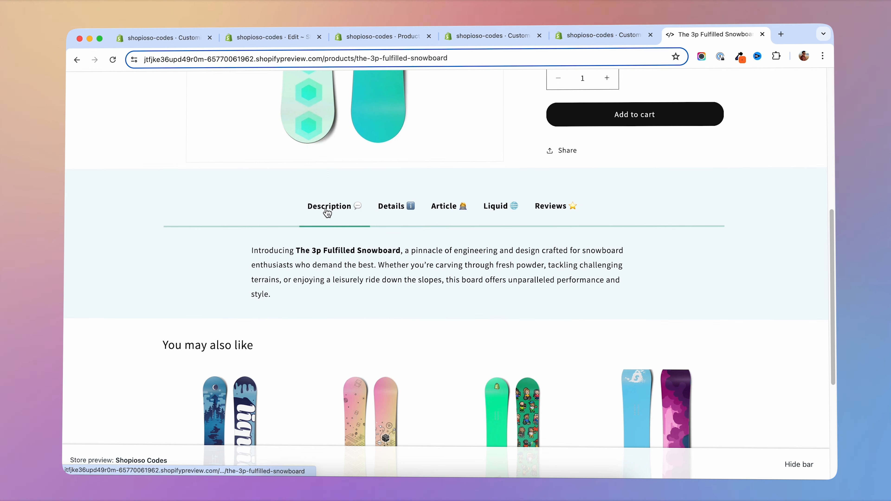
- Cycle through the Details, Article, Liquid and Reviews tabs on the product page, ending on Description
click(389, 206)
click(452, 206)
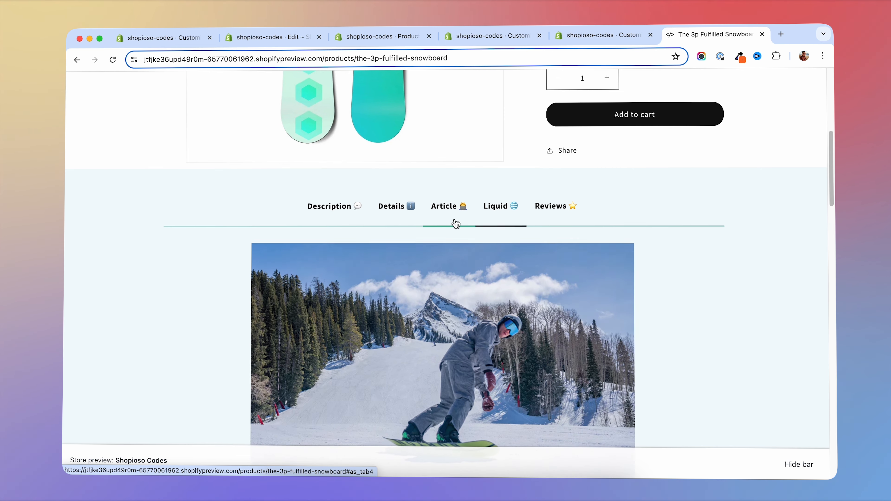
click(335, 216)
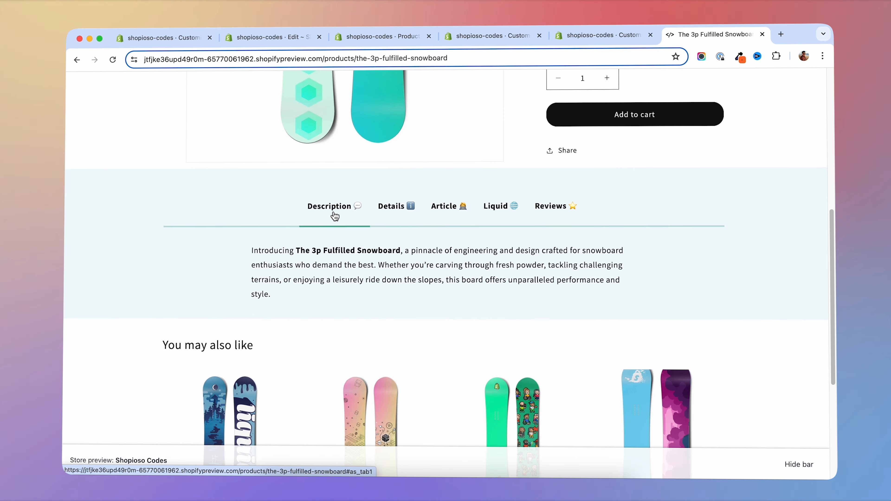
click(390, 211)
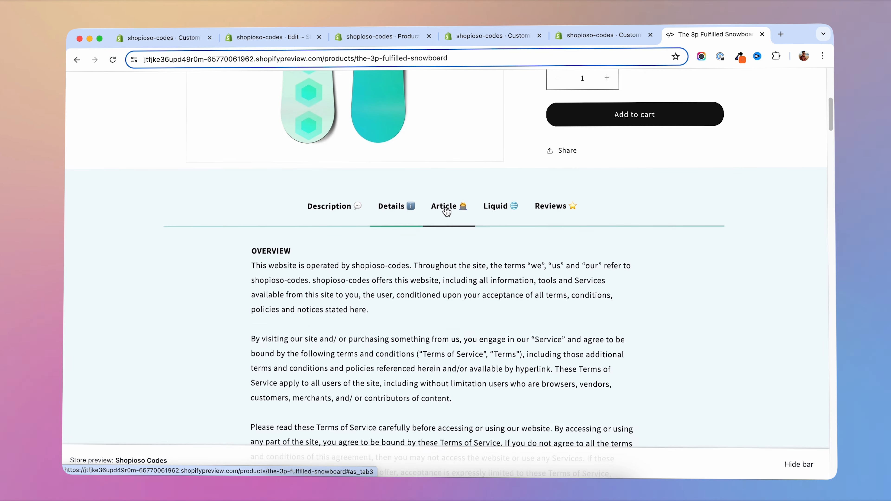
click(453, 208)
click(504, 210)
click(549, 207)
click(331, 216)
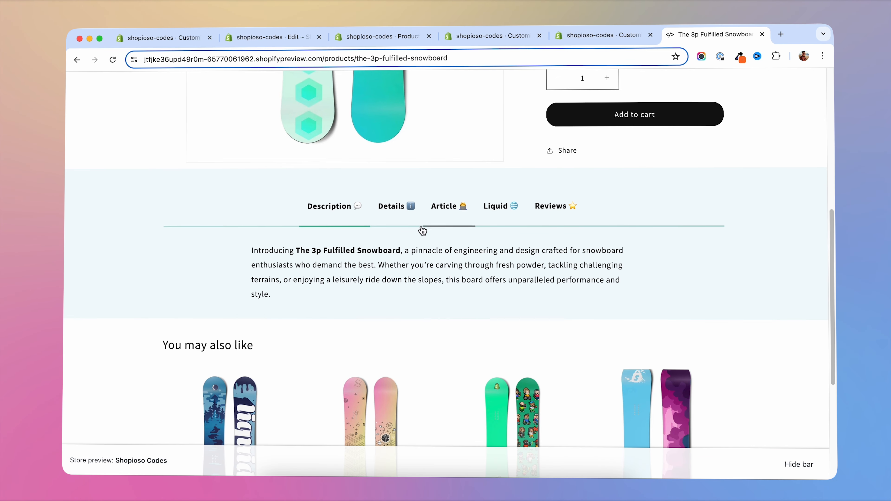
- Open the Custom Tabs section's settings in the theme editor and review its color, padding, alignment and font options
click(597, 36)
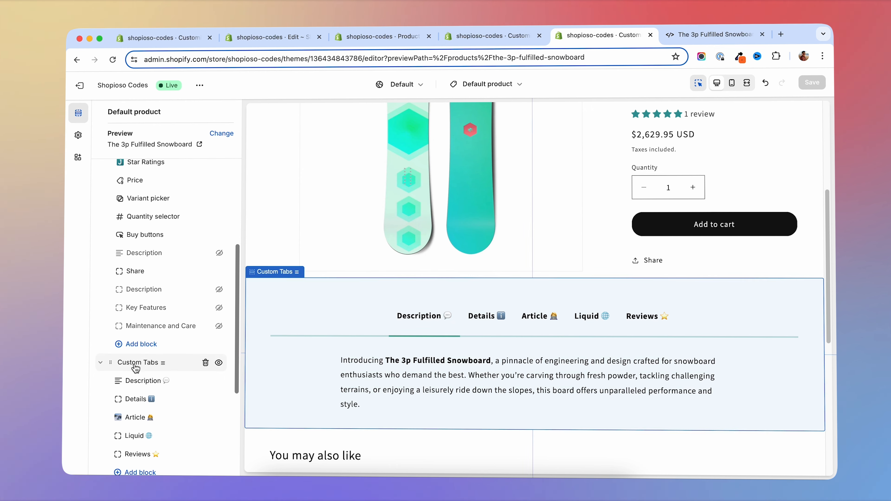
scroll(137, 330, down, 2)
click(136, 291)
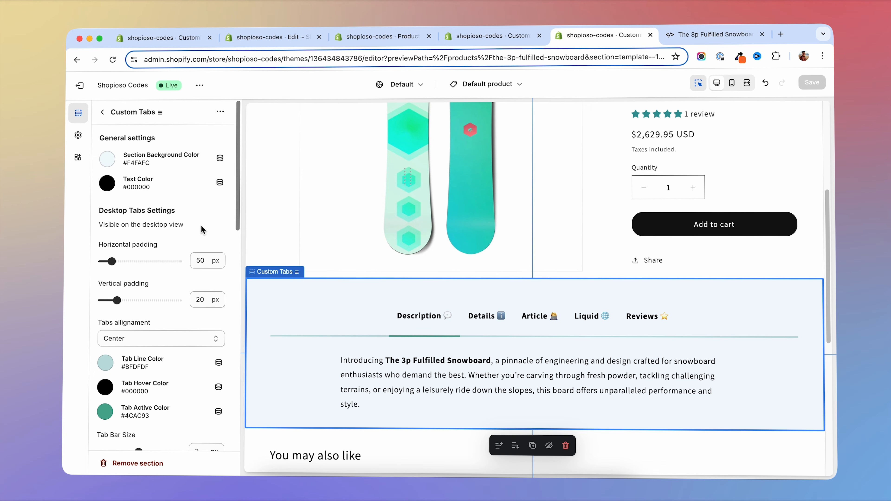
scroll(192, 233, down, 7)
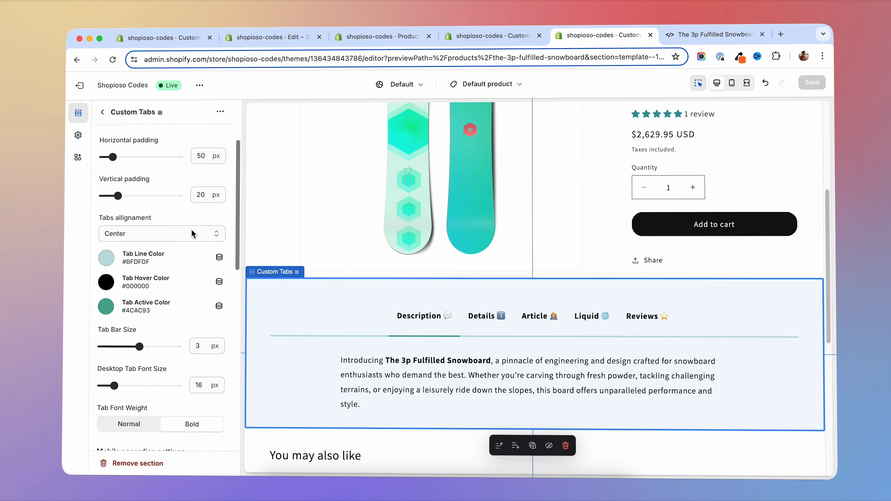
scroll(184, 197, up, 7)
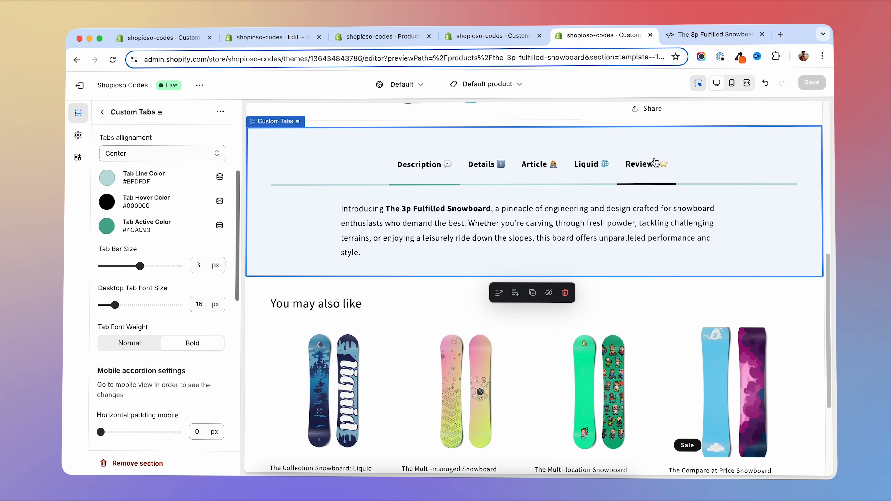
- Switch the theme preview to mobile view and test expanding and collapsing the Custom Tabs accordion's Description, Details and Article rows
click(731, 82)
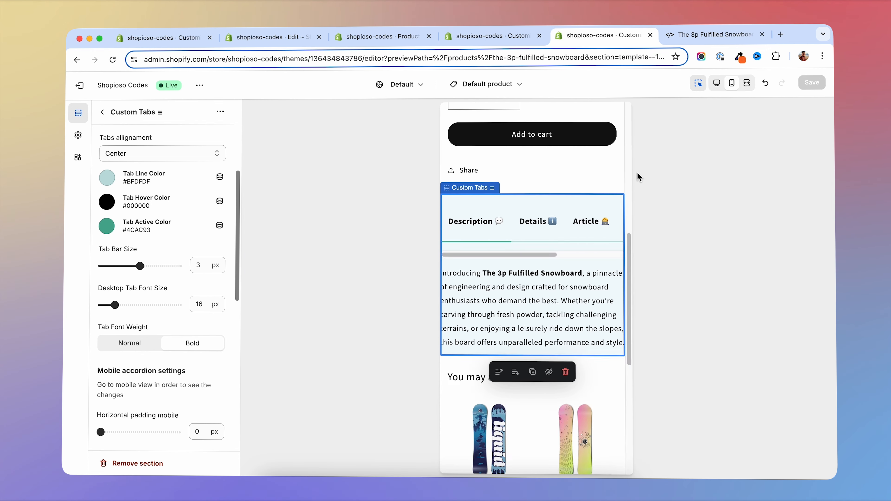
scroll(559, 291, down, 3)
scroll(558, 290, up, 2)
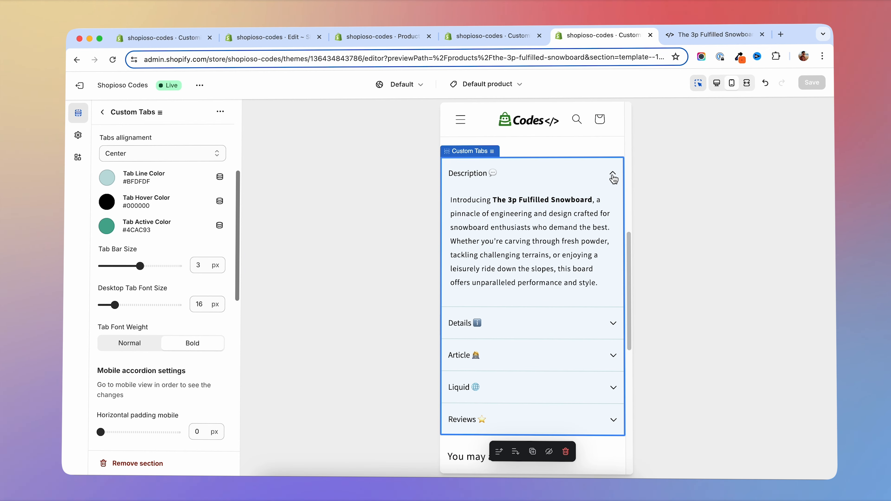
click(598, 326)
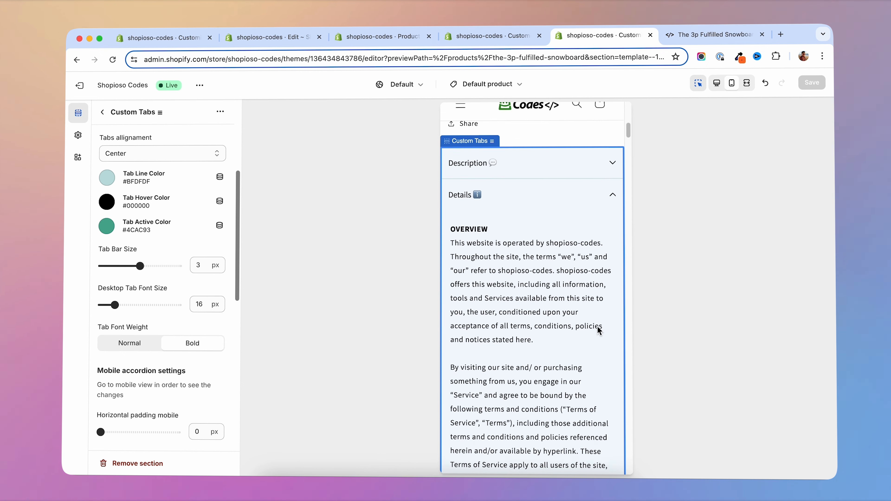
click(606, 162)
scroll(593, 193, up, 2)
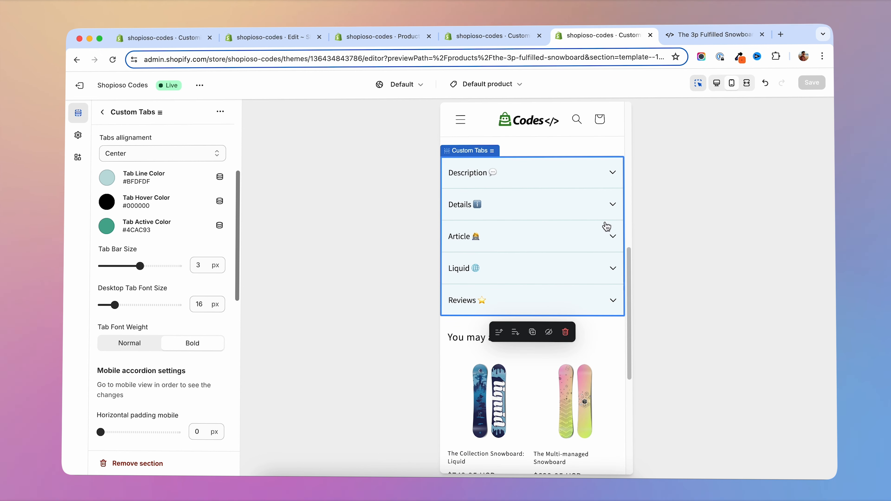
click(611, 239)
click(612, 241)
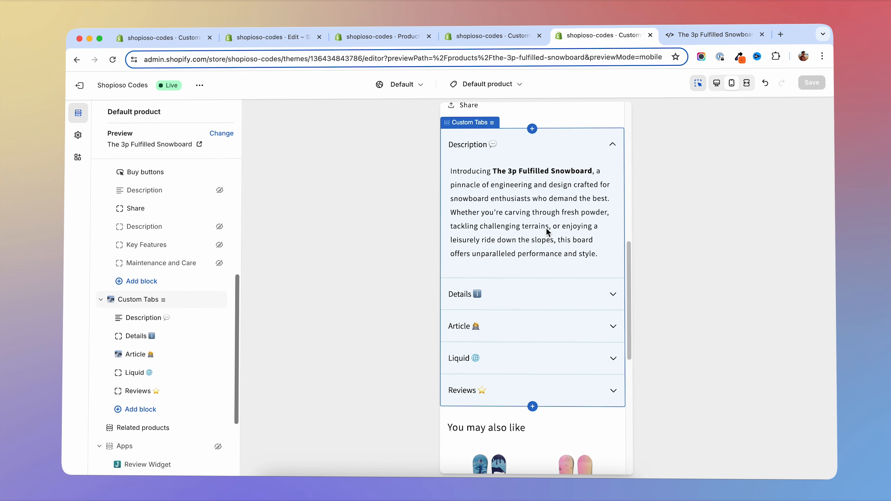
- Expand and collapse the Details and Article rows of the Custom Tabs accordion in the mobile preview
click(610, 295)
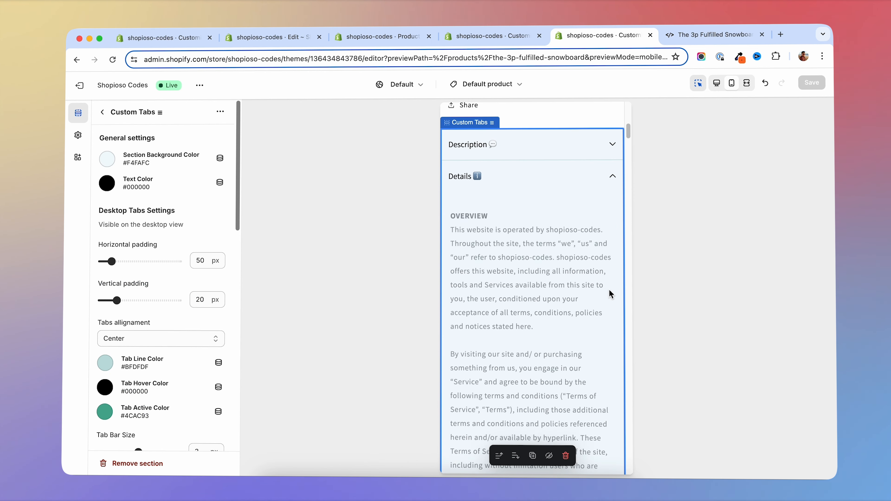
click(609, 183)
click(598, 213)
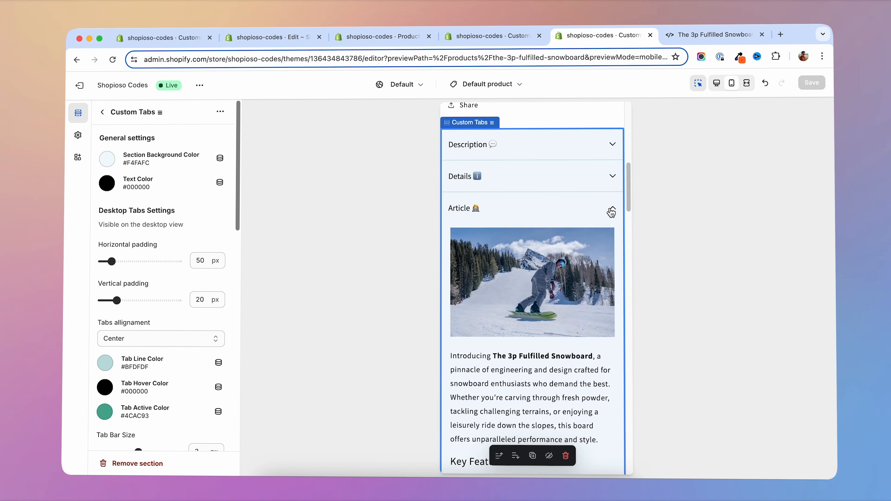
click(612, 210)
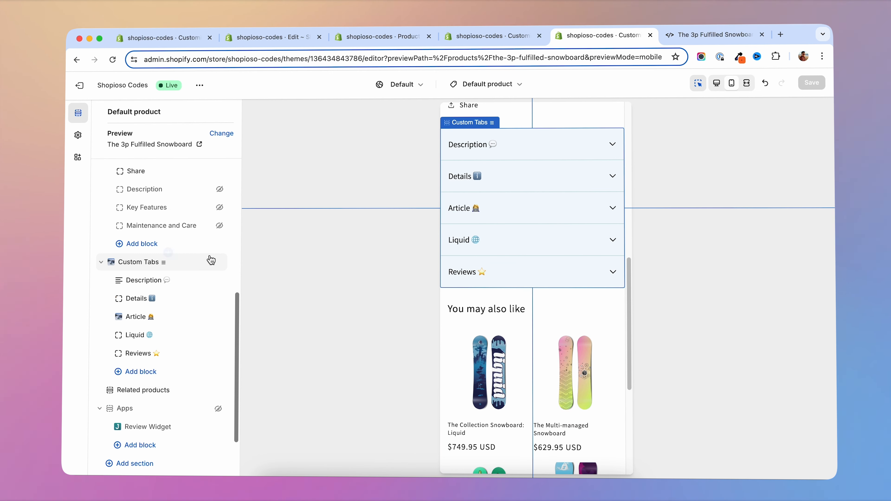
- Hide the populated Custom Tabs section and add a new, empty Custom Tabs section directly above it
click(219, 263)
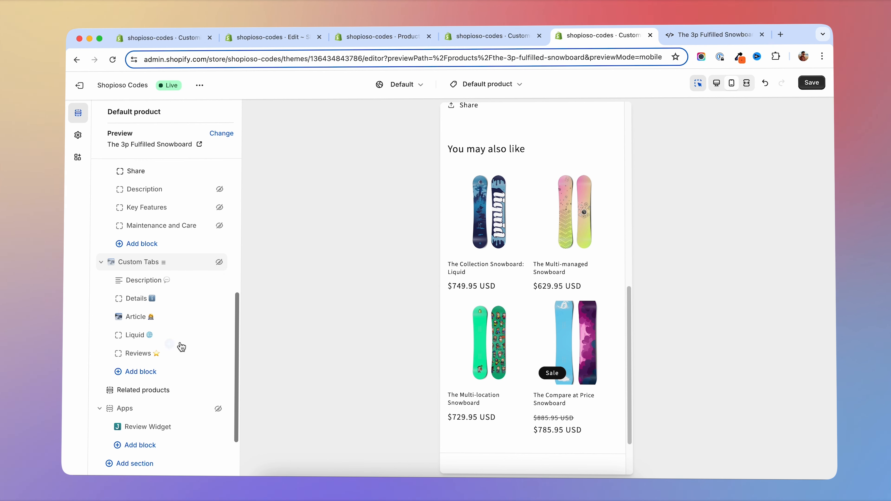
scroll(153, 402, down, 3)
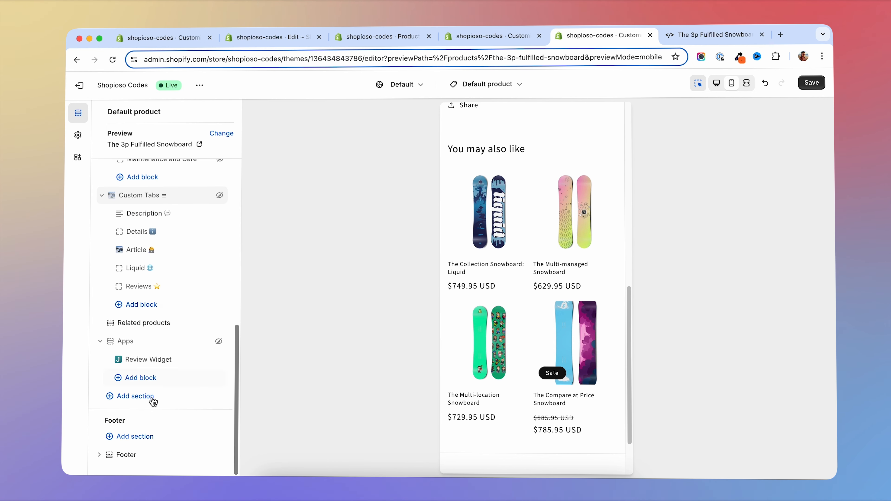
click(112, 401)
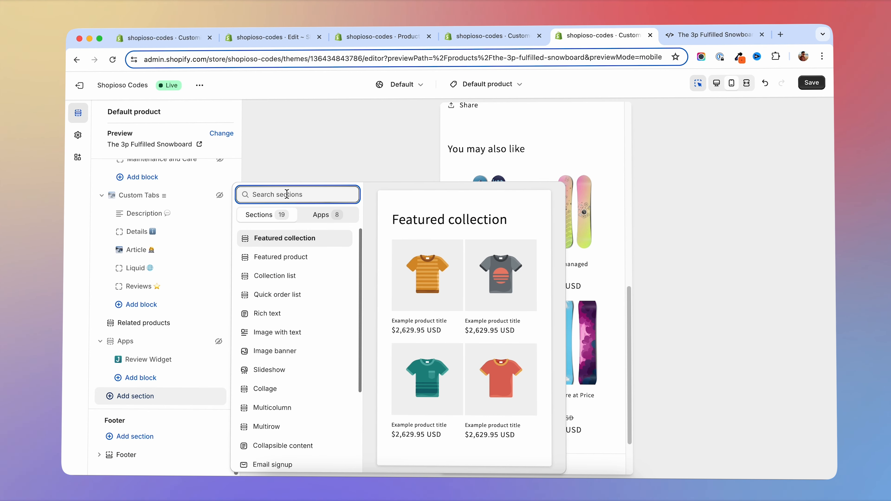
text(tabs)
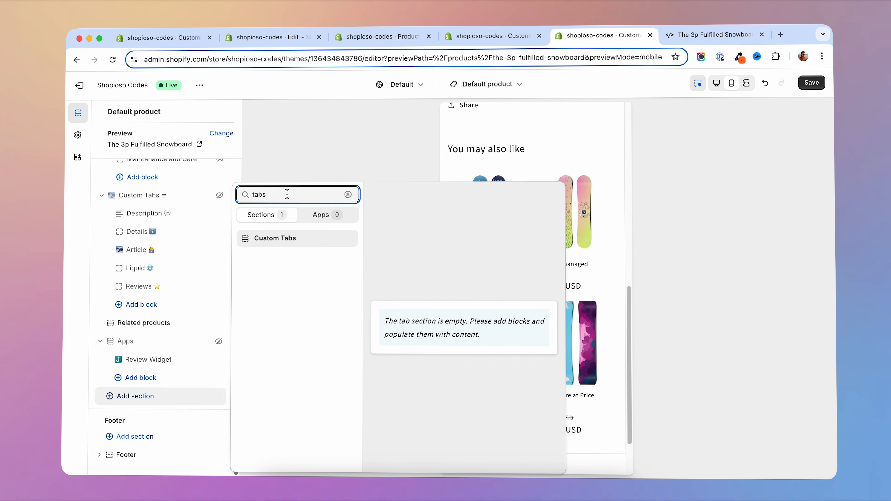
click(275, 242)
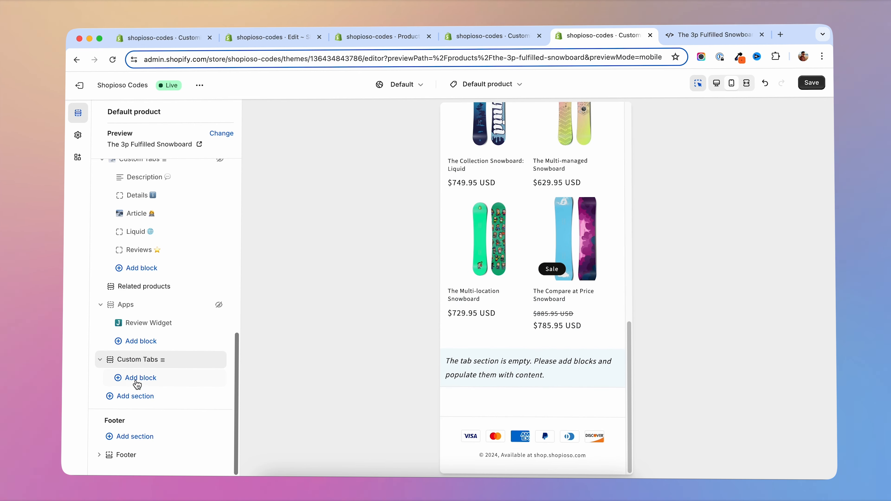
drag(182, 364, 105, 174)
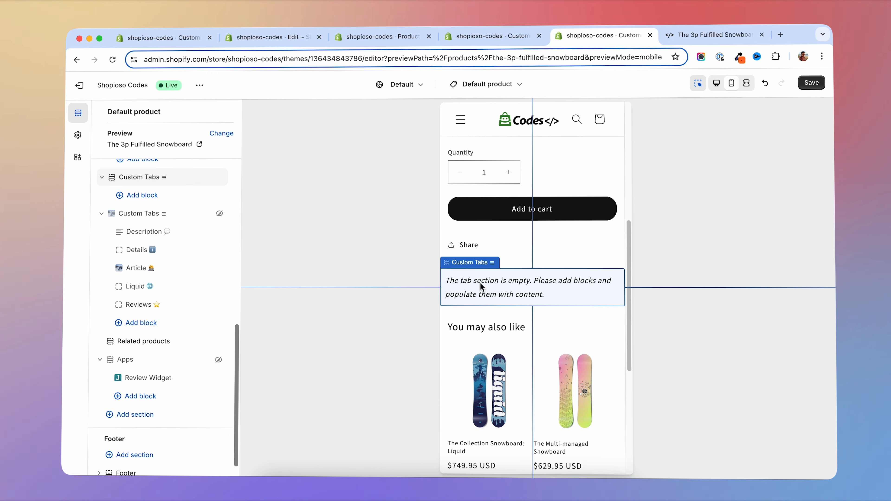
- Add a Description block to the new Custom Tabs section
click(120, 195)
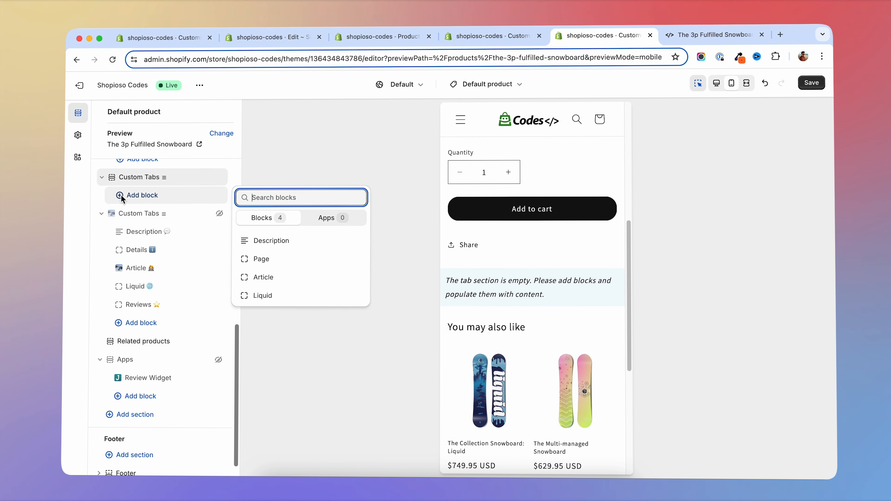
click(120, 195)
click(120, 195)
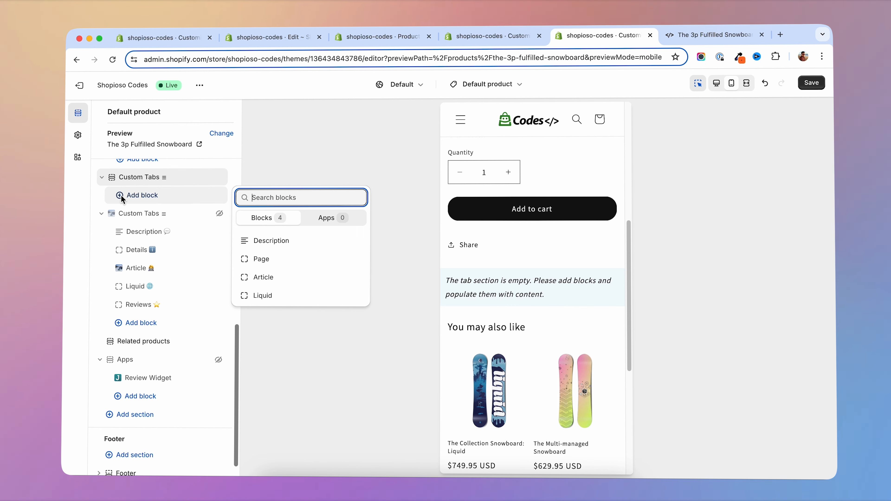
click(261, 241)
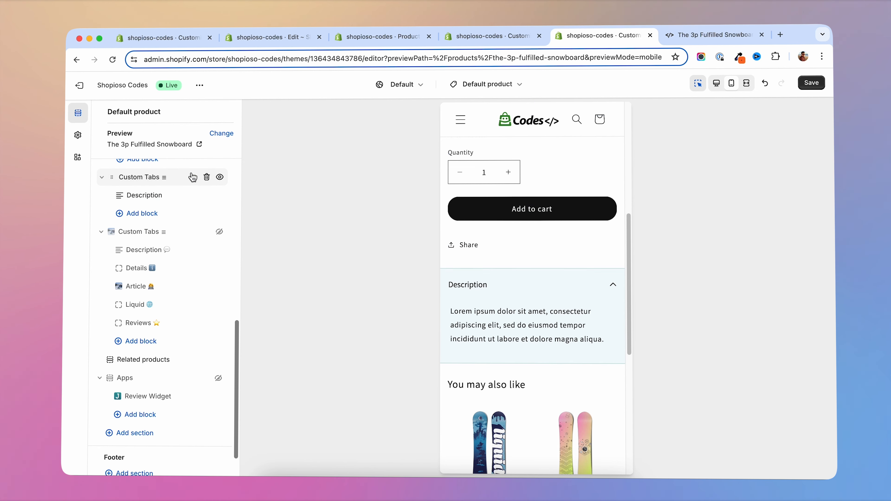
- Compare the Description block's custom text with the product description, leave "Product description?" enabled, and save the theme
click(146, 198)
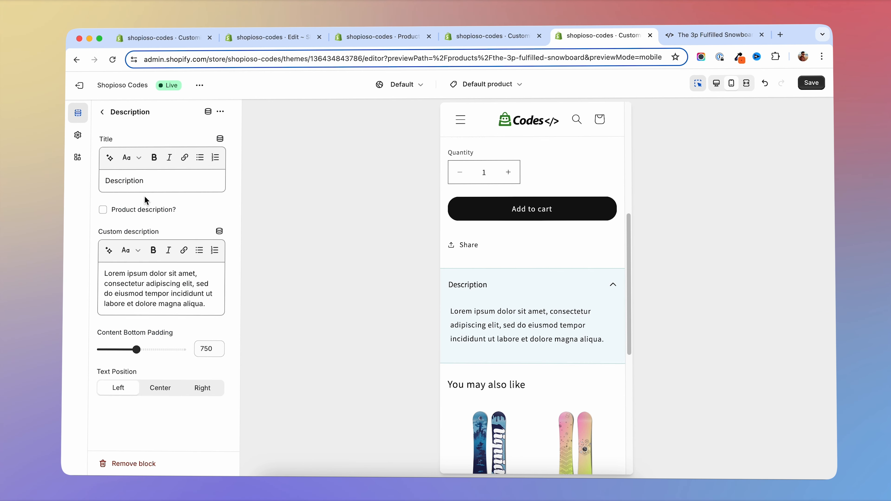
click(103, 210)
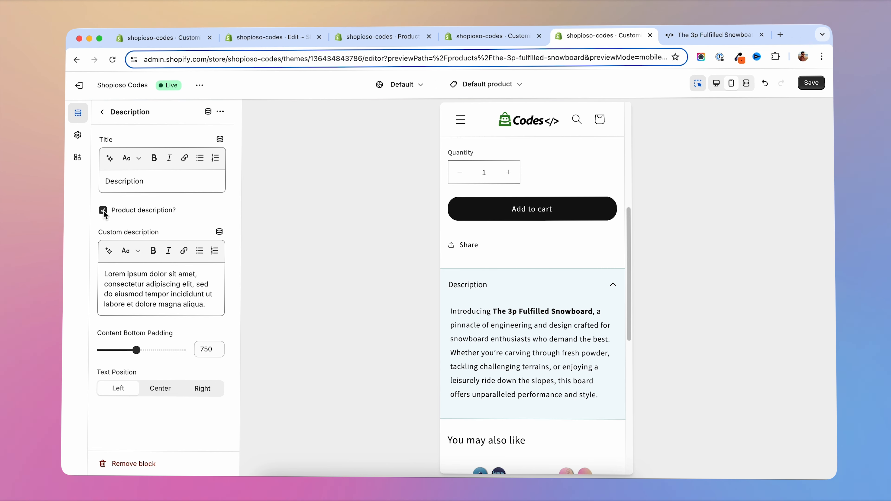
click(103, 210)
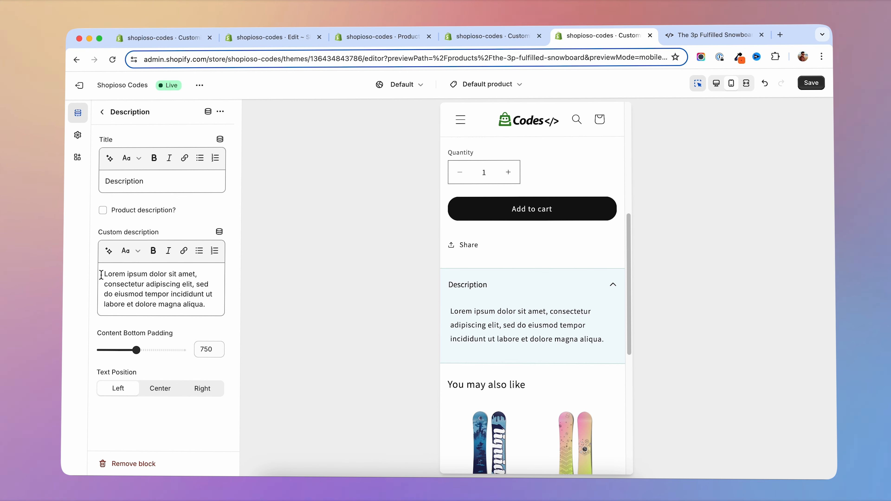
drag(104, 274, 210, 306)
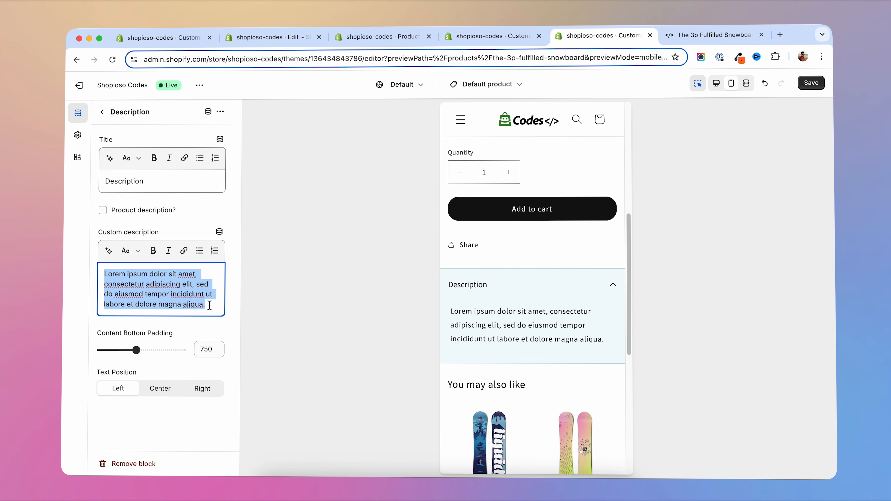
click(201, 277)
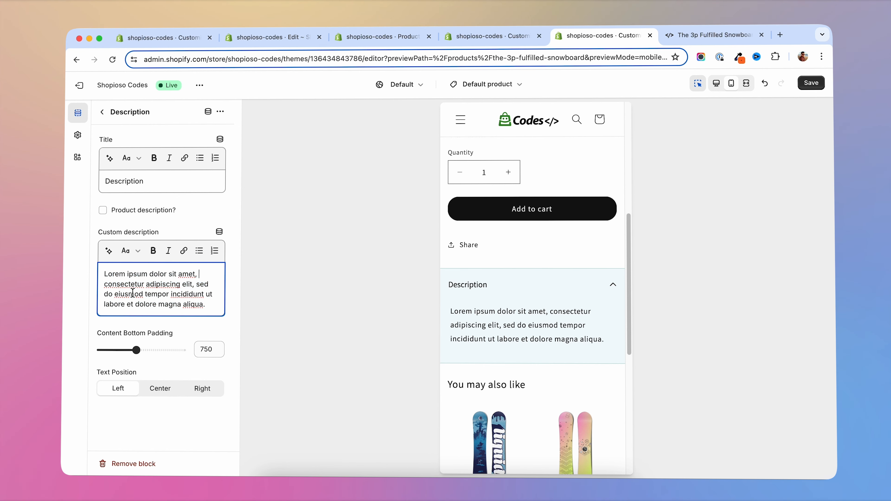
click(103, 210)
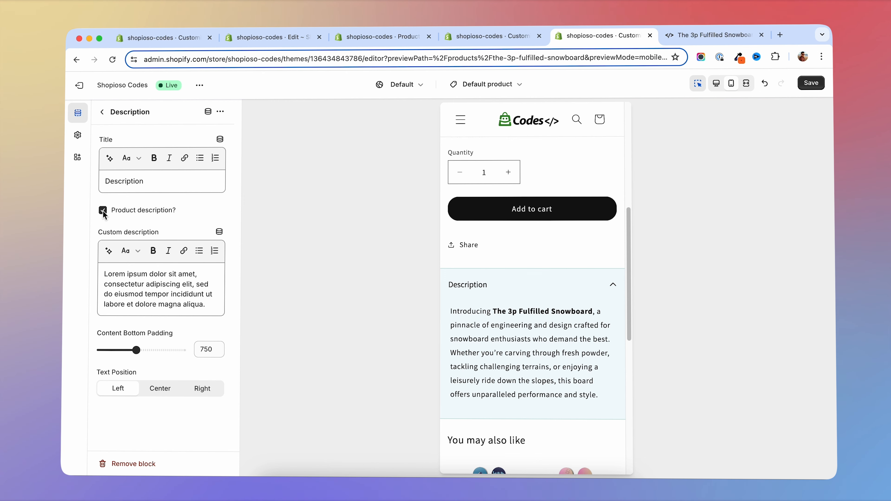
click(811, 82)
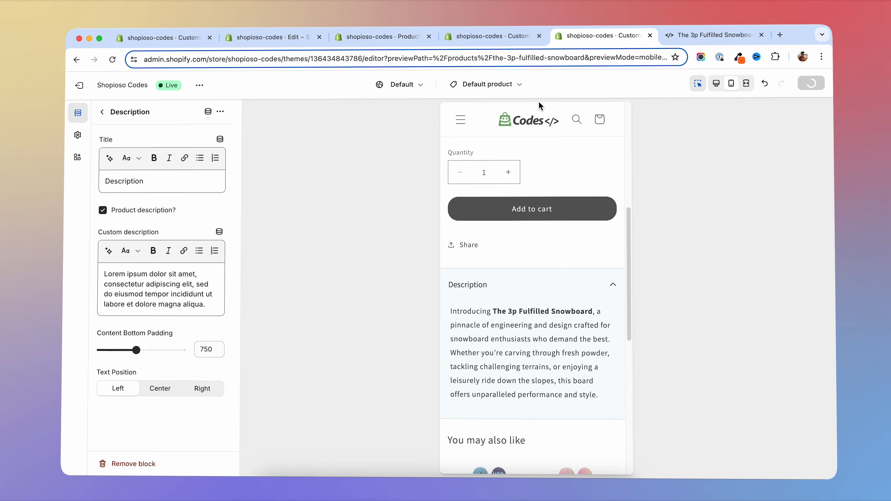
- Reload the storefront product page and examine the new section's Description tab content
click(662, 35)
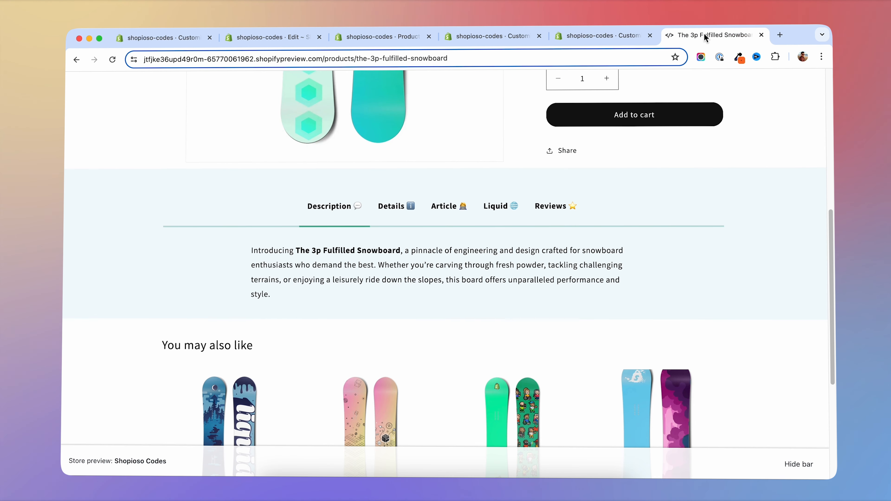
click(112, 61)
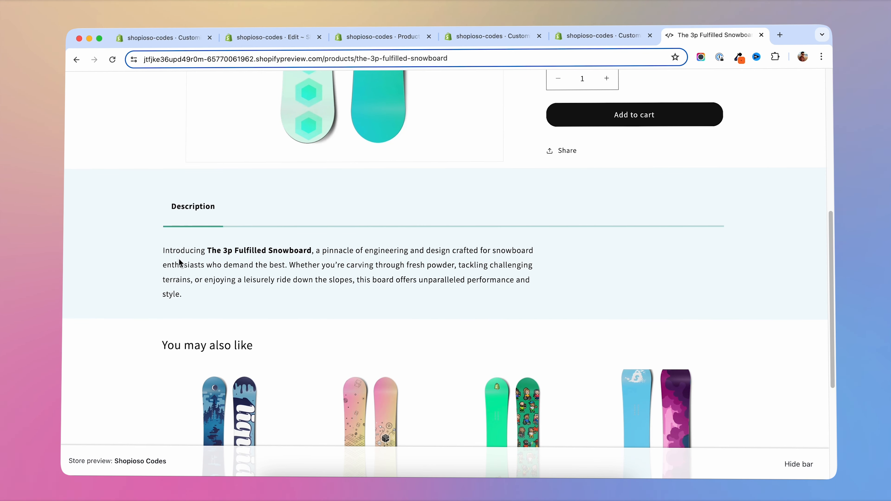
drag(162, 256, 310, 280)
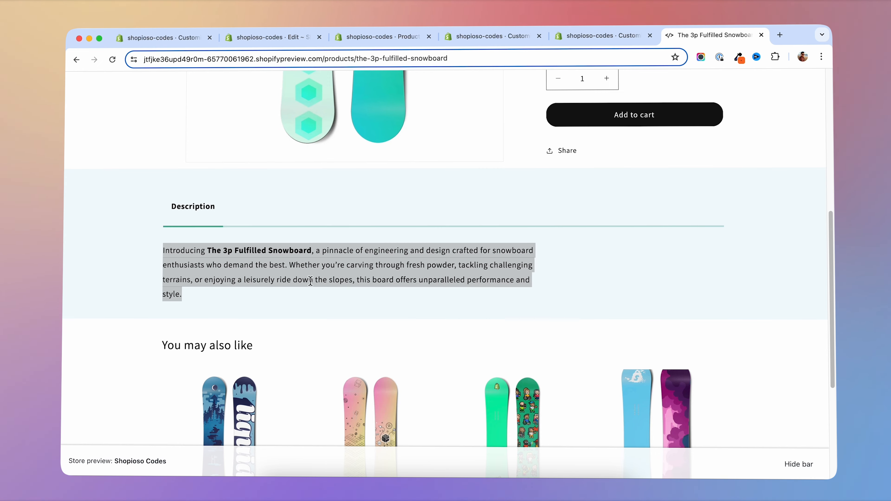
scroll(284, 267, up, 2)
scroll(284, 266, up, 2)
scroll(283, 266, down, 3)
click(283, 265)
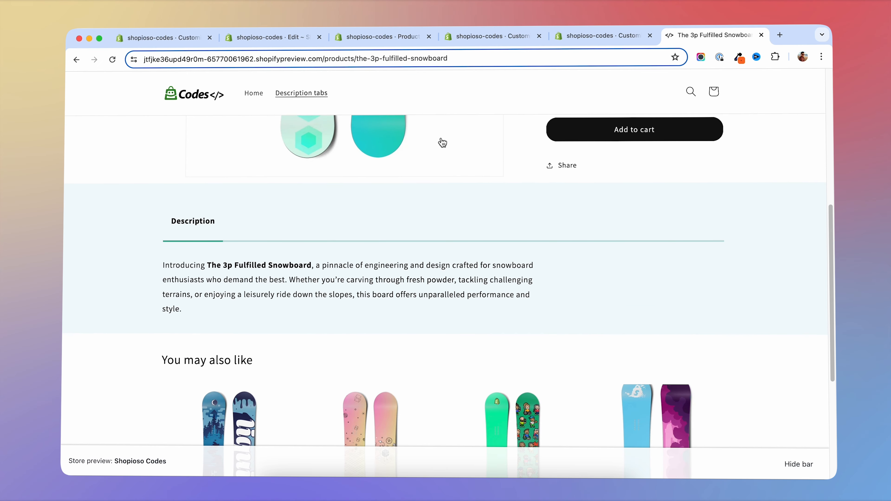
- Add a Page block to the new Custom Tabs section, assign the Terms and conditions page to it, and save
click(614, 34)
scroll(189, 351, down, 2)
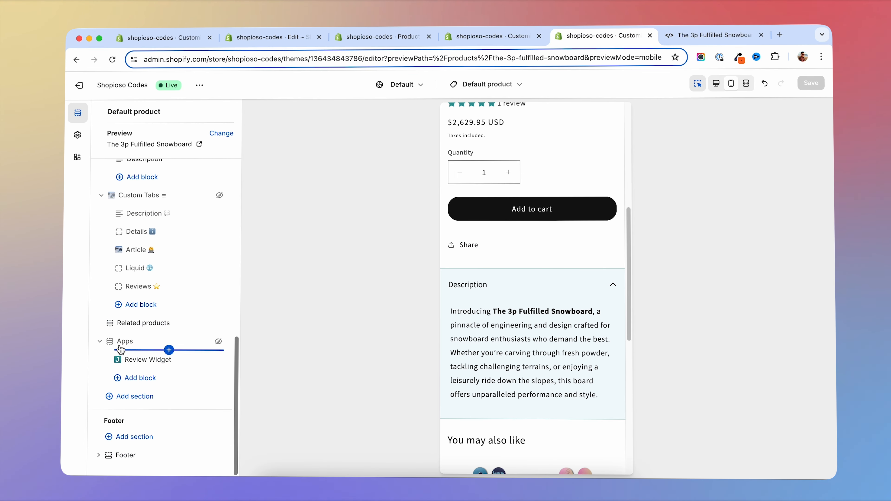
scroll(146, 351, up, 5)
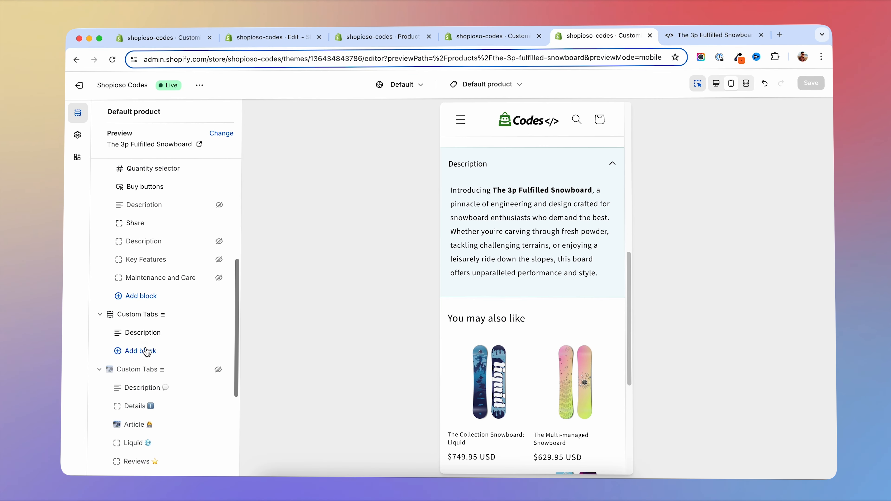
click(121, 352)
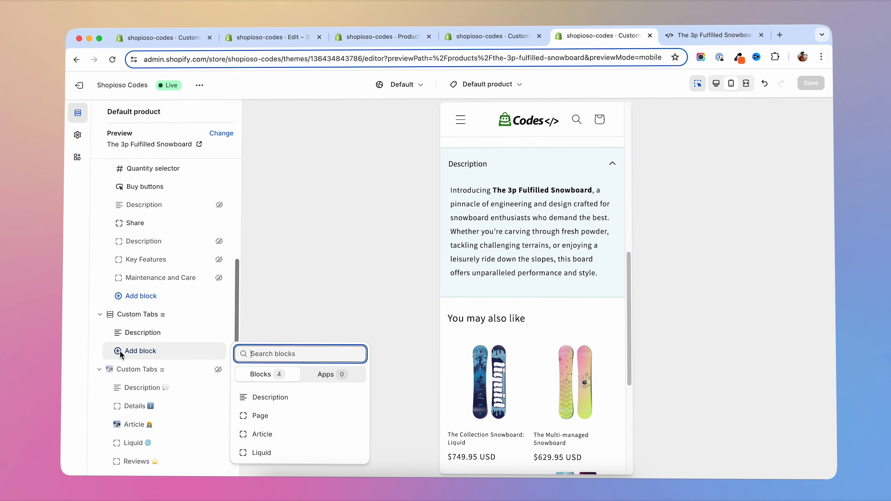
click(277, 418)
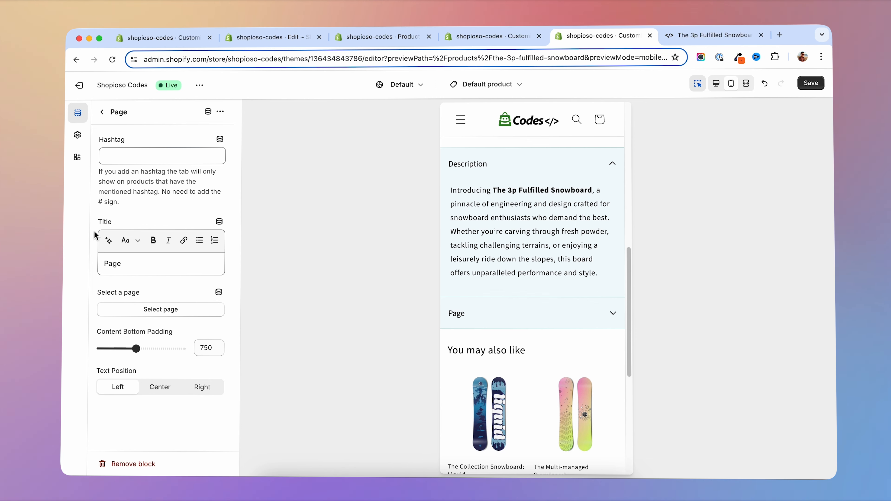
click(169, 311)
click(130, 231)
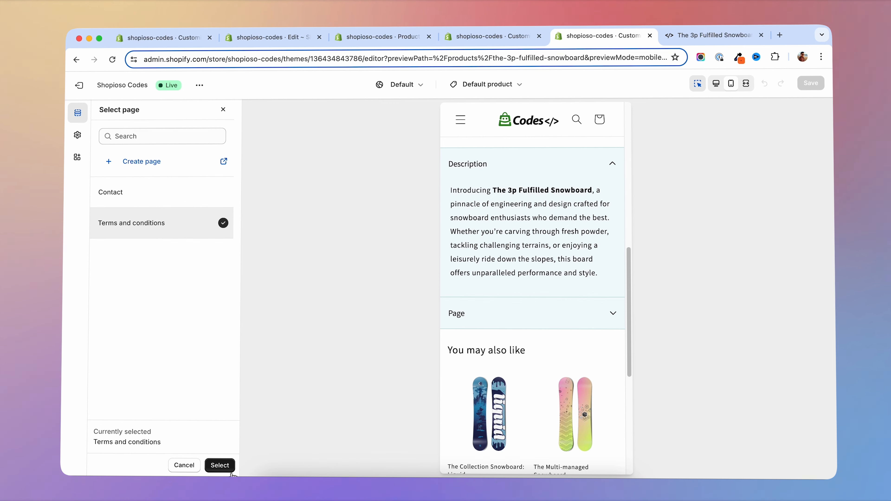
click(224, 466)
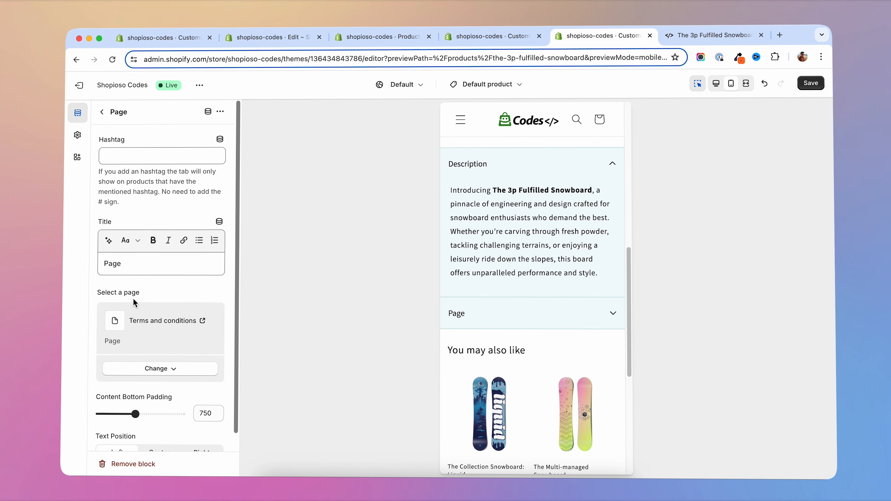
- Reload the storefront product page and view the content of the new Page tab
click(714, 37)
key(super+r)
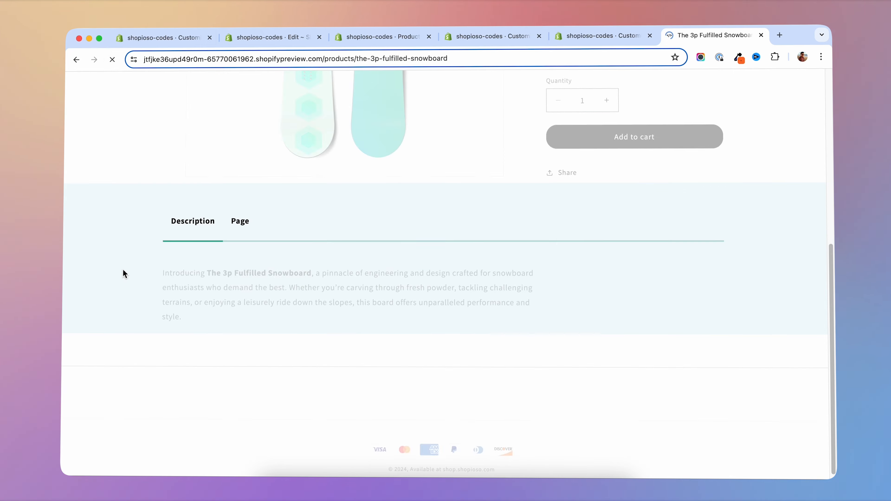
click(239, 228)
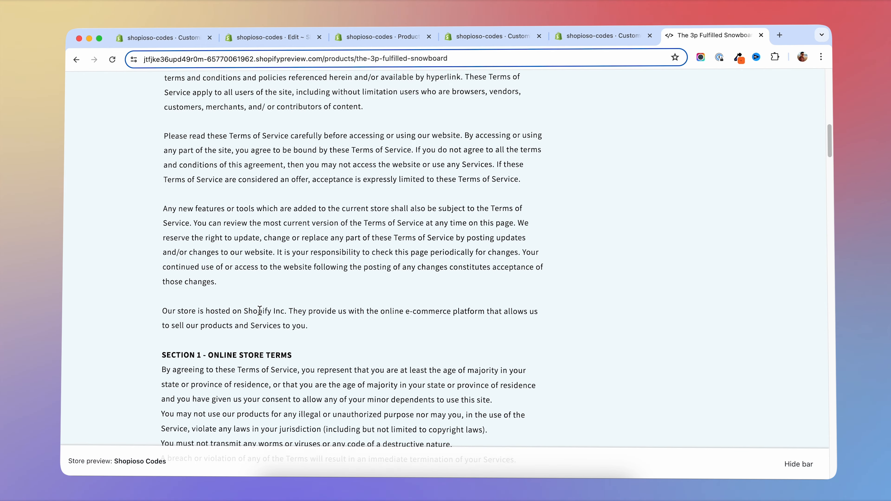
scroll(260, 316, down, 4)
- Add an Article block to the new Custom Tabs section, assign the "Discover the Ultimate Ride with The 3p..." blog post to it, and save
click(607, 37)
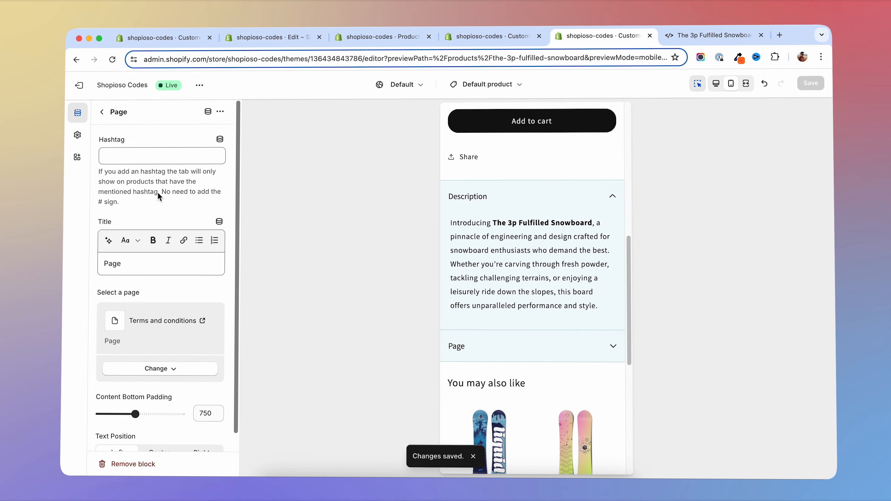
click(103, 112)
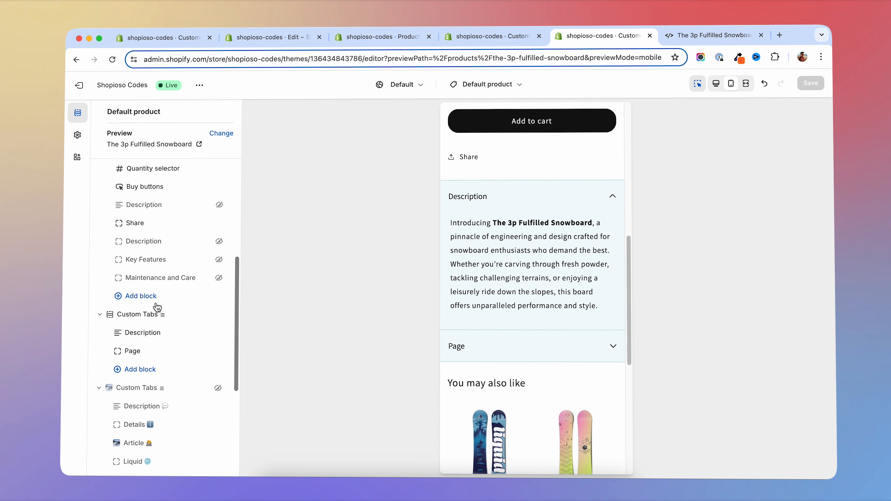
click(118, 370)
click(261, 443)
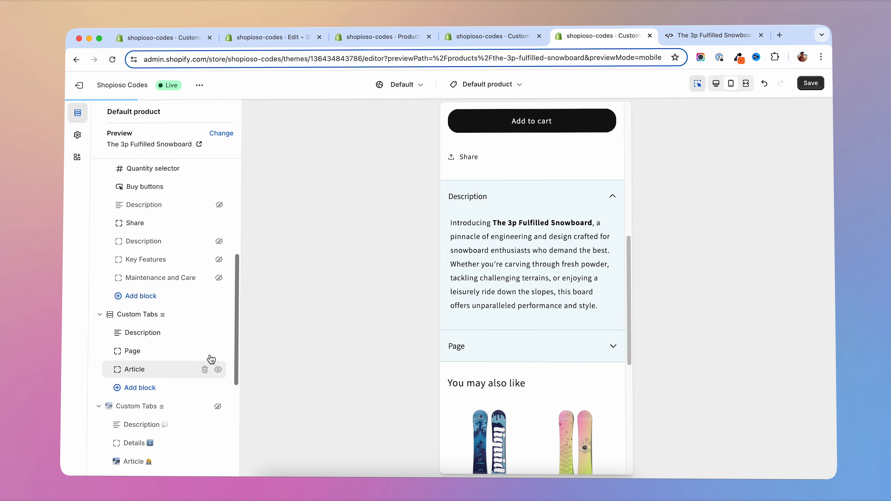
click(140, 372)
click(158, 314)
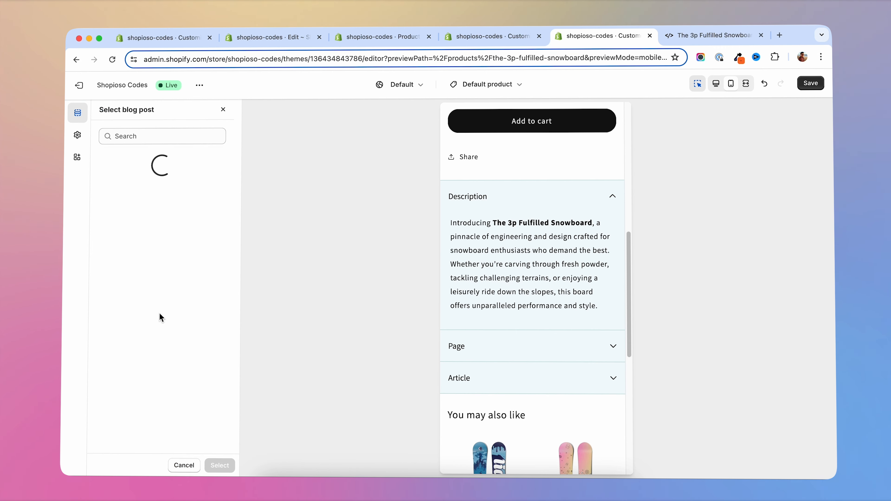
click(165, 192)
click(228, 466)
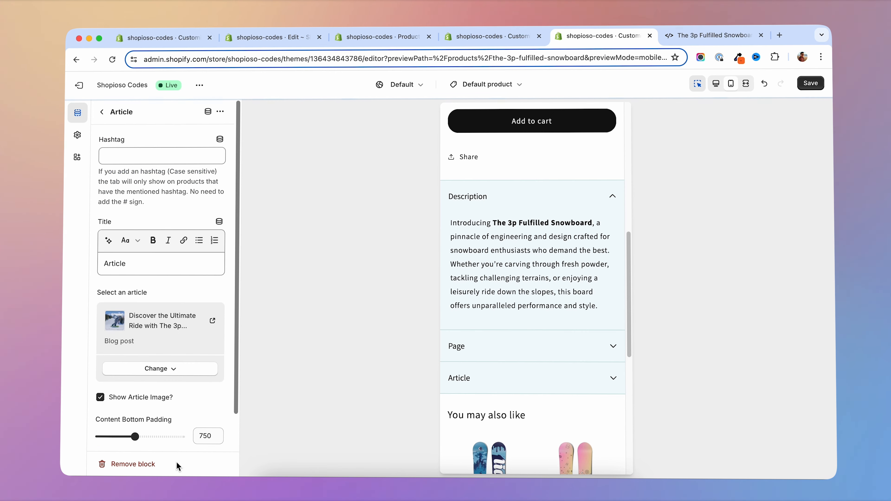
click(811, 83)
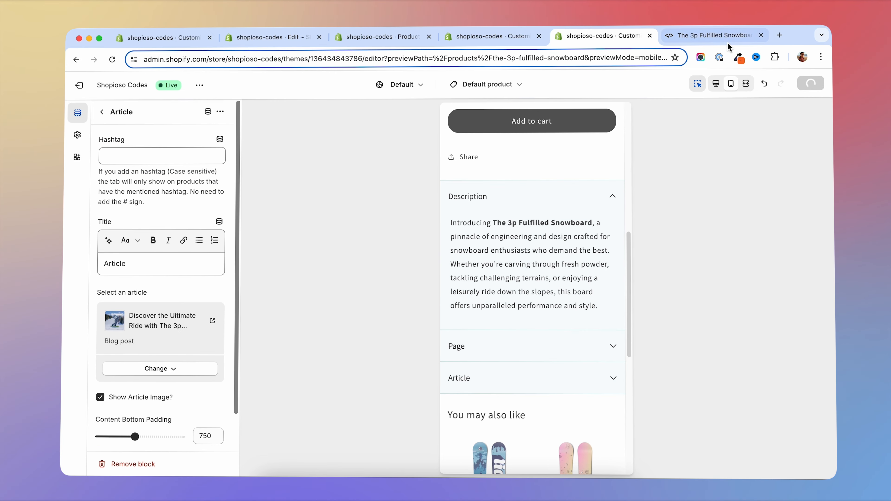
- Reload the storefront product page and view the content of the new Article tab
click(712, 35)
click(113, 59)
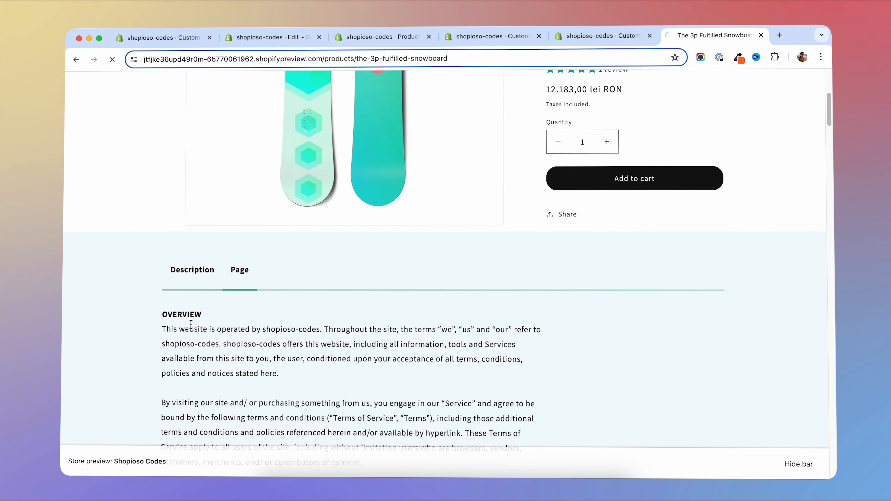
click(281, 275)
scroll(293, 277, down, 3)
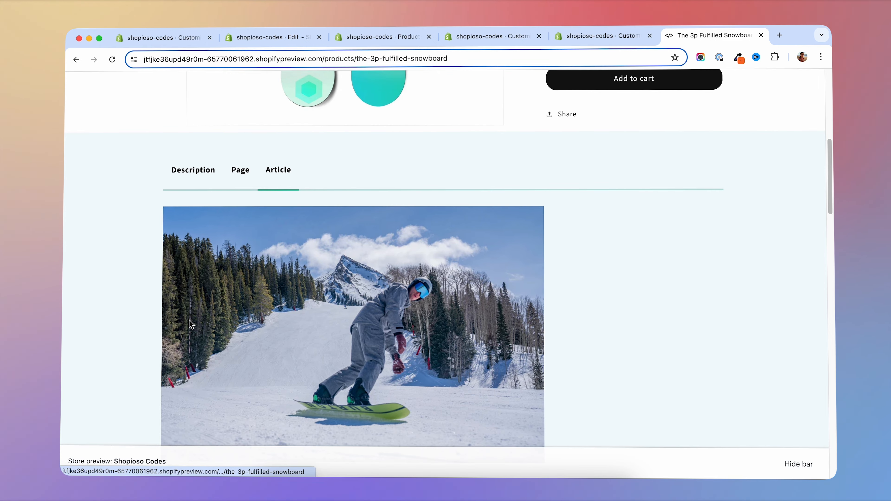
- Return to the theme editor and toggle the "Show Article Image?" option in the Article block's settings
click(603, 36)
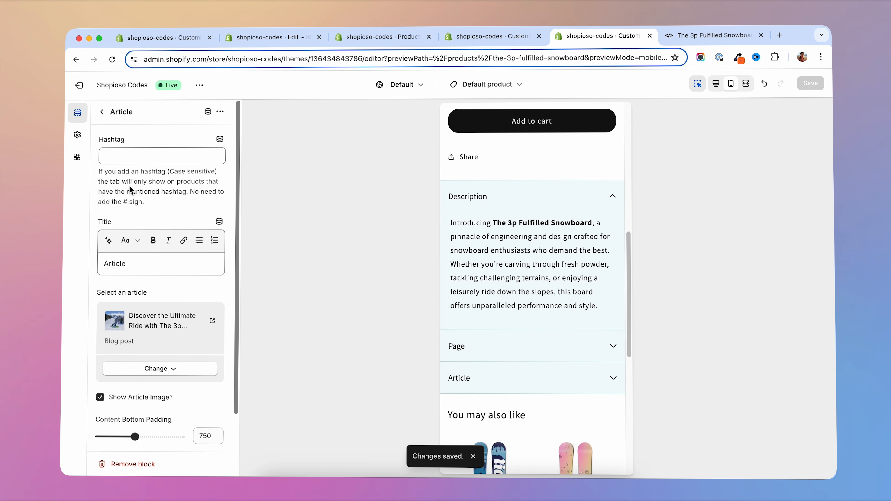
scroll(139, 333, down, 1)
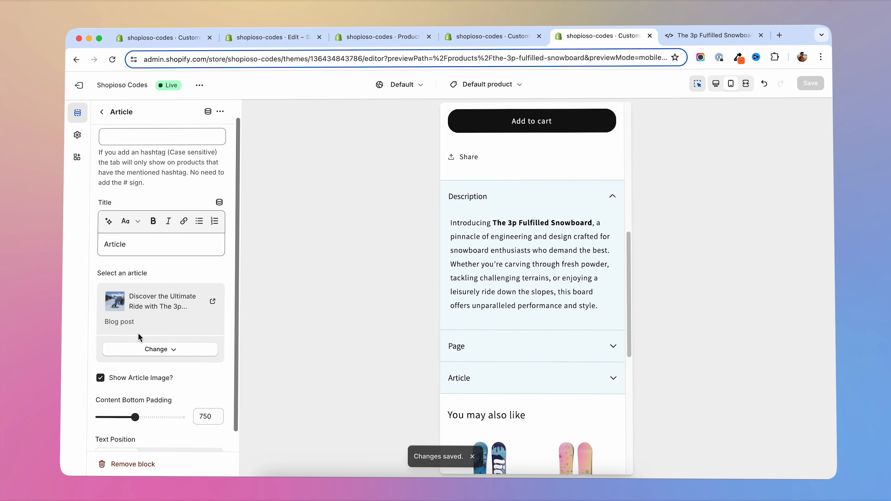
click(101, 378)
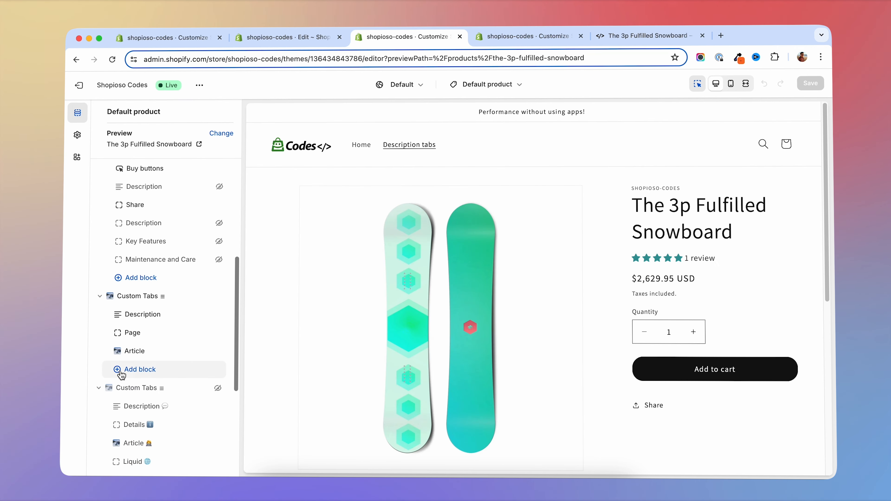
- Add a Liquid block to the Custom Tabs section, open its settings to inspect the default Liquid logic, and save the theme
click(126, 370)
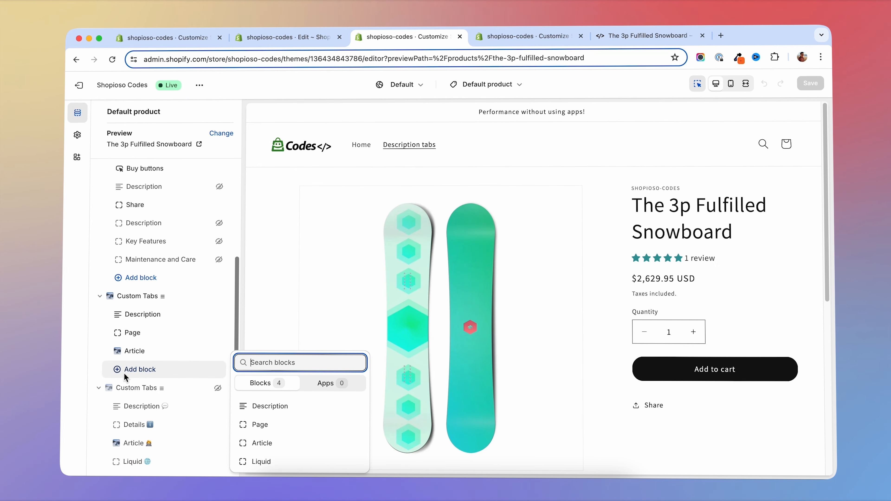
click(269, 462)
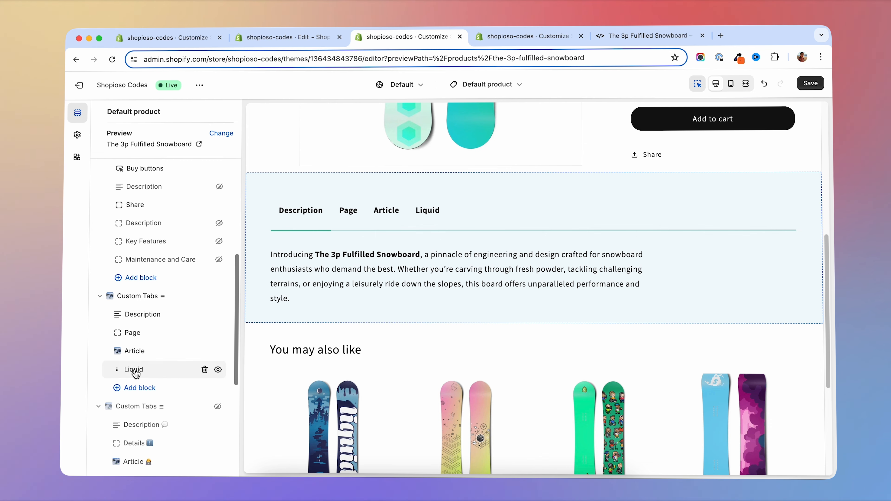
click(135, 370)
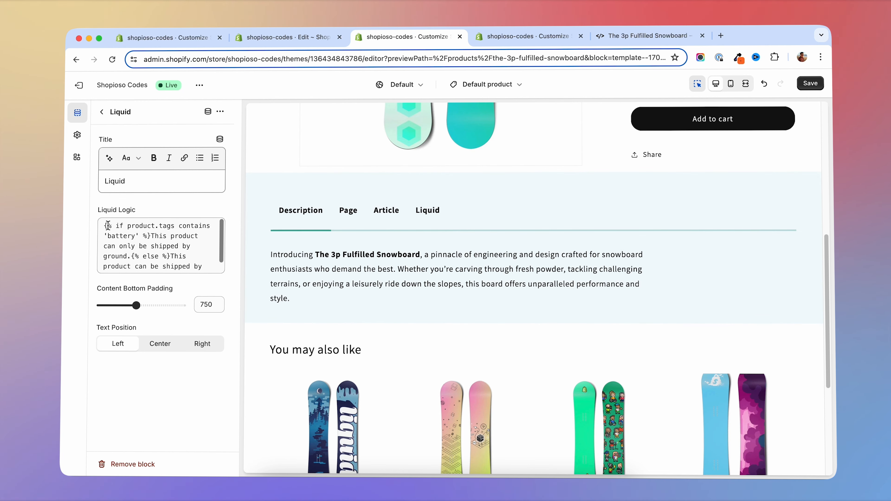
drag(101, 226, 214, 263)
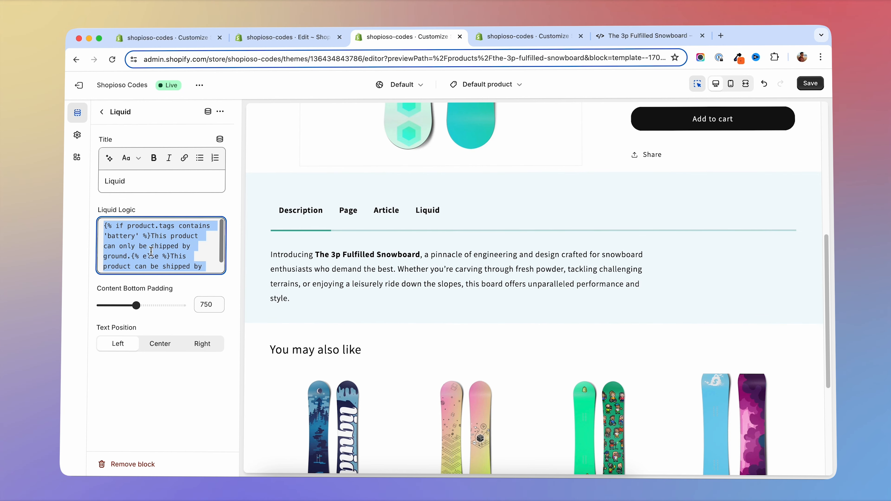
key(super+s)
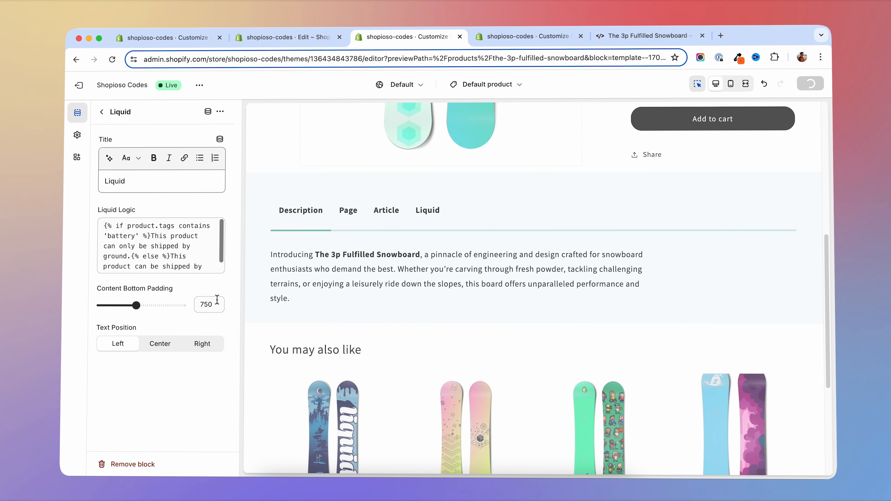
- Edit the block's Liquid logic to check for the product tag 'green' and output "This product is green." for tagged products
scroll(130, 241, down, 1)
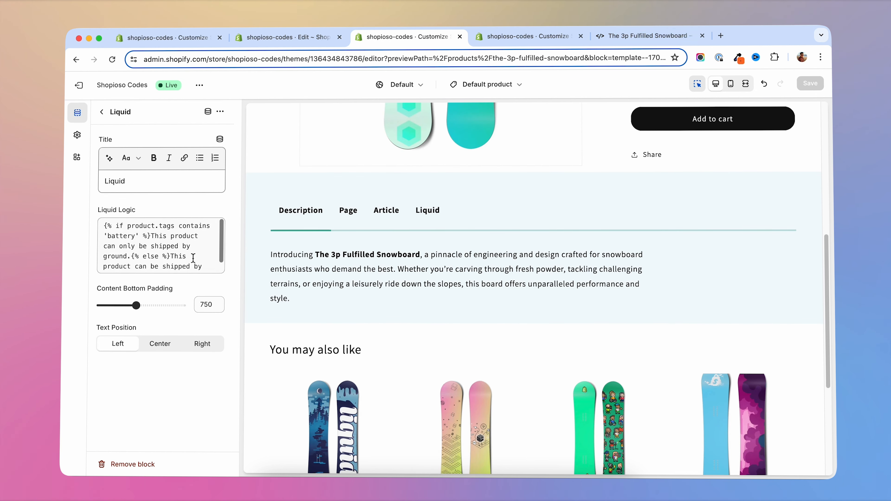
scroll(186, 256, down, 1)
scroll(164, 254, up, 1)
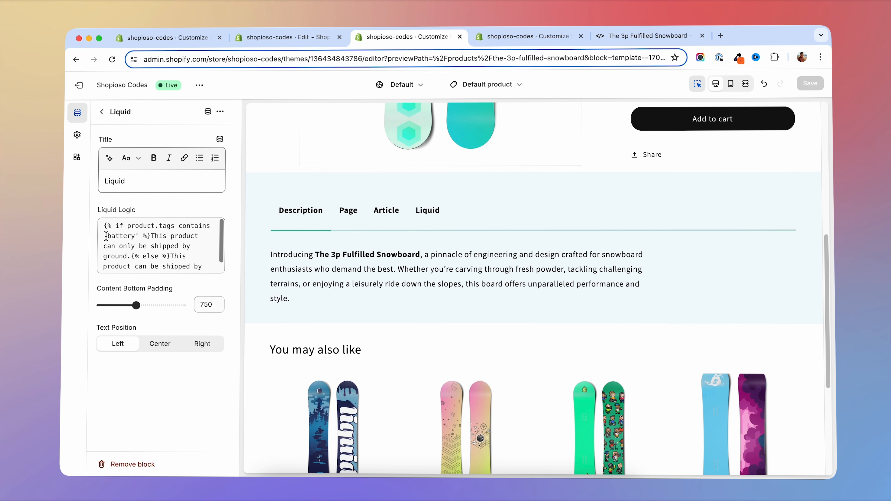
drag(108, 237, 206, 245)
text(green)
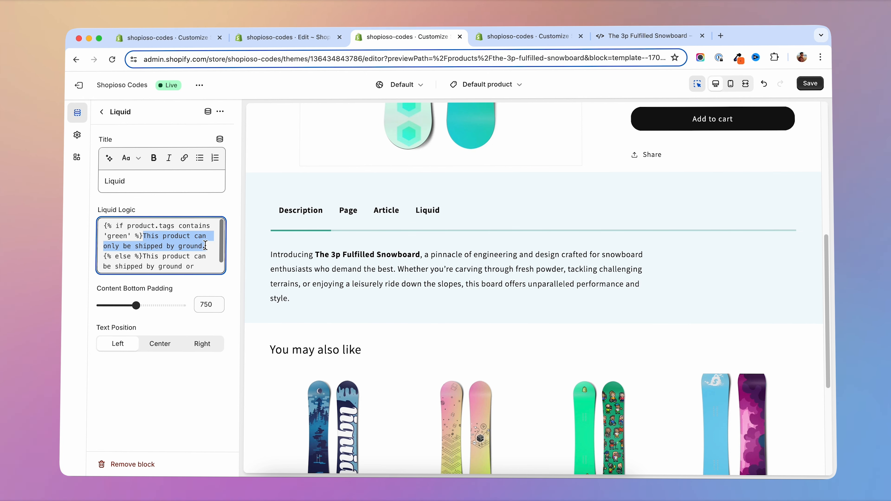
text(This product is green.)
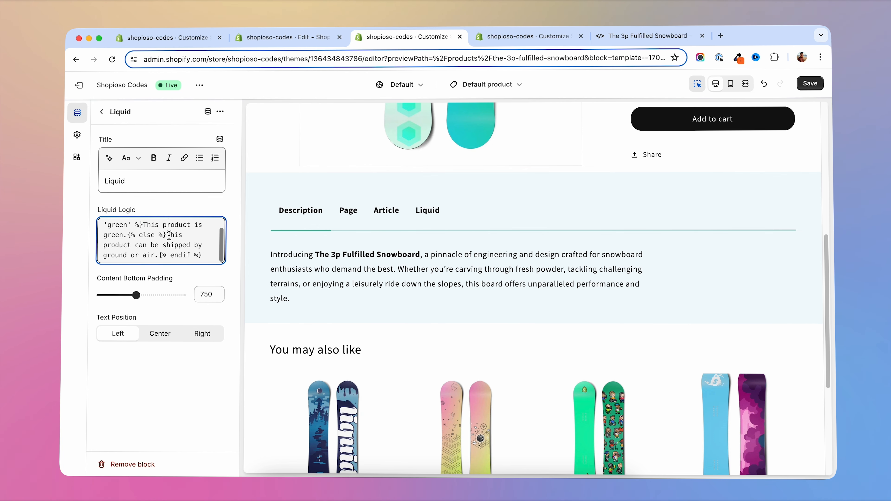
- Replace the else text in the Liquid logic with "This product is not green." and save the theme
drag(168, 234, 156, 256)
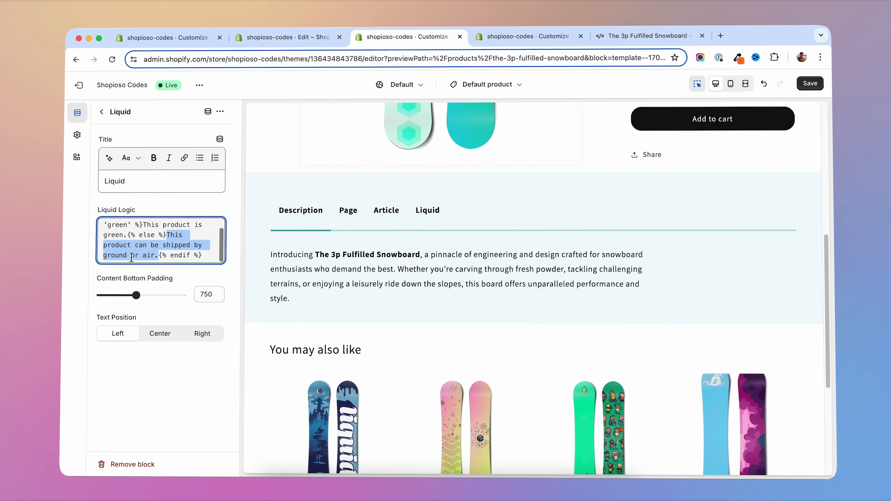
text(This product is not green.)
key(super+s)
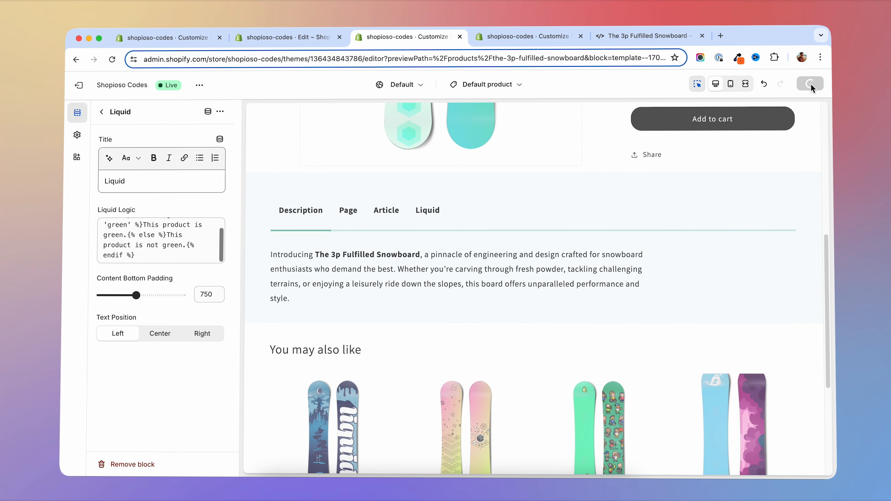
- Check the Liquid tab's message on the storefront page of The 3p Fulfilled Snowboard
key(super+5)
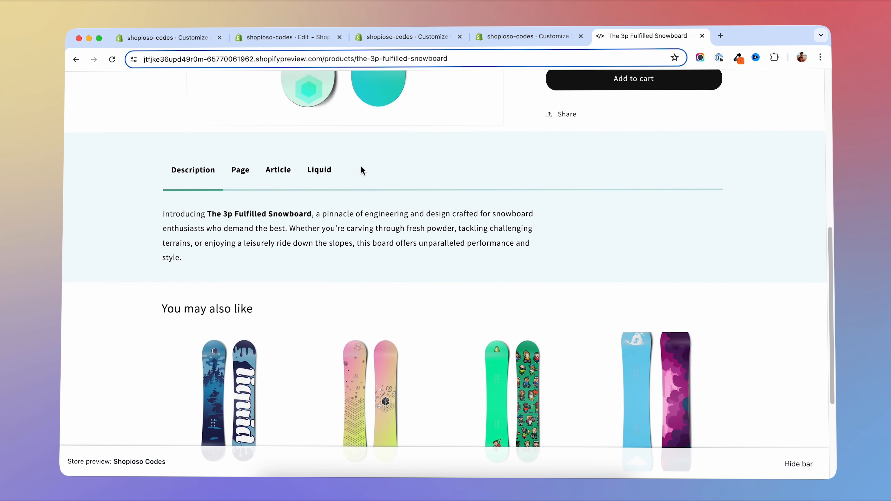
click(319, 170)
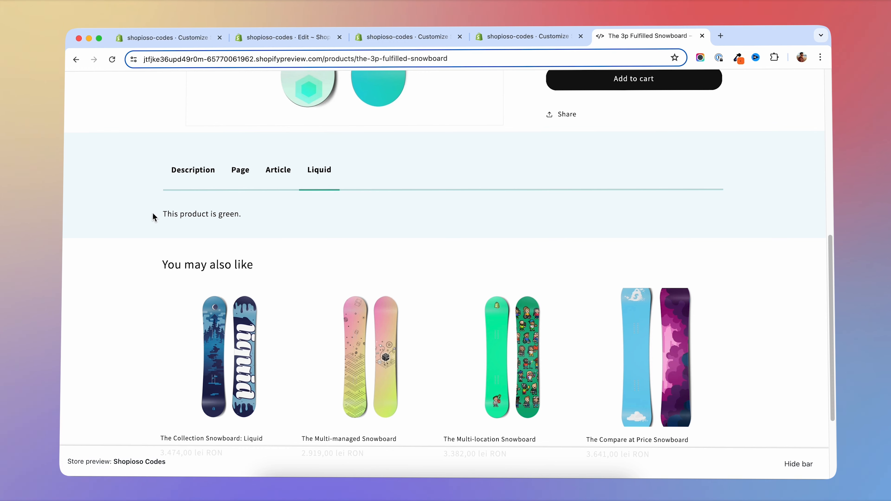
scroll(153, 216, up, 5)
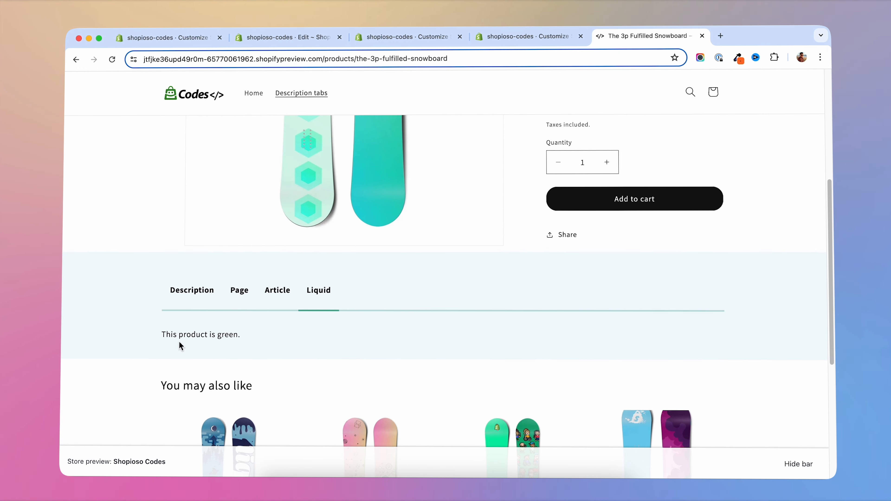
scroll(248, 343, down, 5)
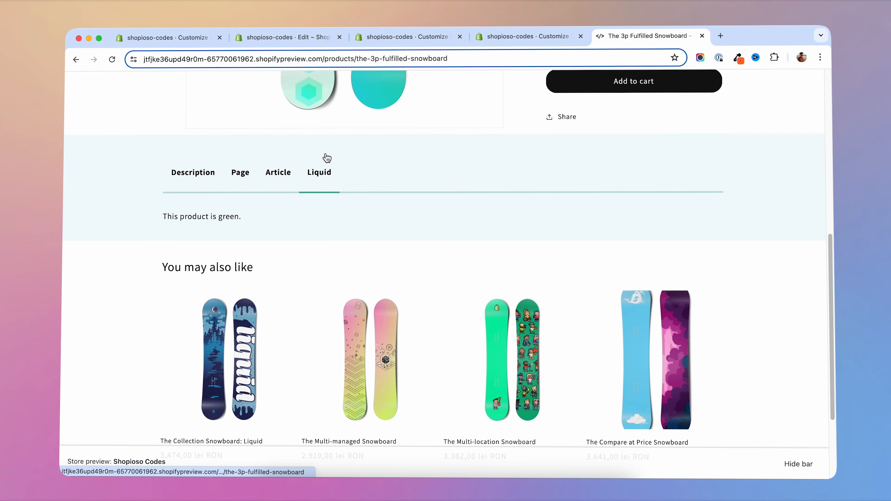
- Open The Multi-managed Snowboard from the related products and check the message in its Liquid tab
click(373, 335)
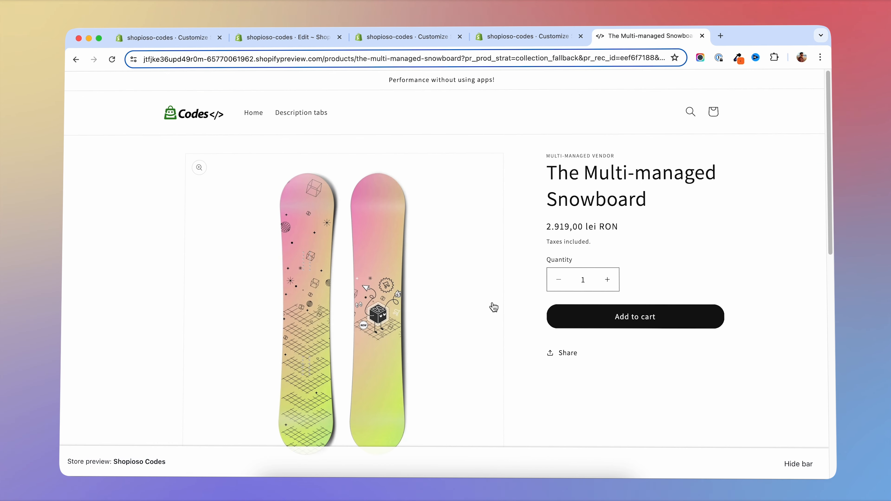
scroll(505, 304, down, 10)
click(319, 196)
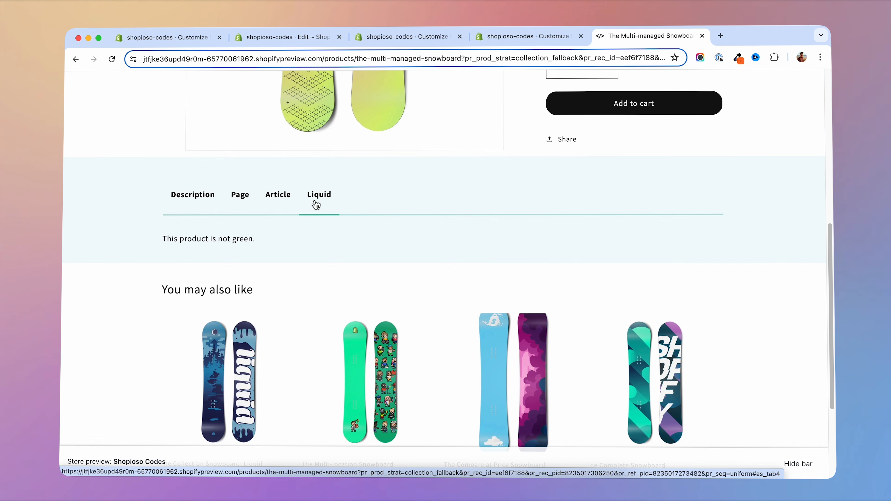
- Open the Custom Tabs section's settings in the theme editor, set the desktop tabs alignment to Center, and review the tabs in the preview
click(284, 204)
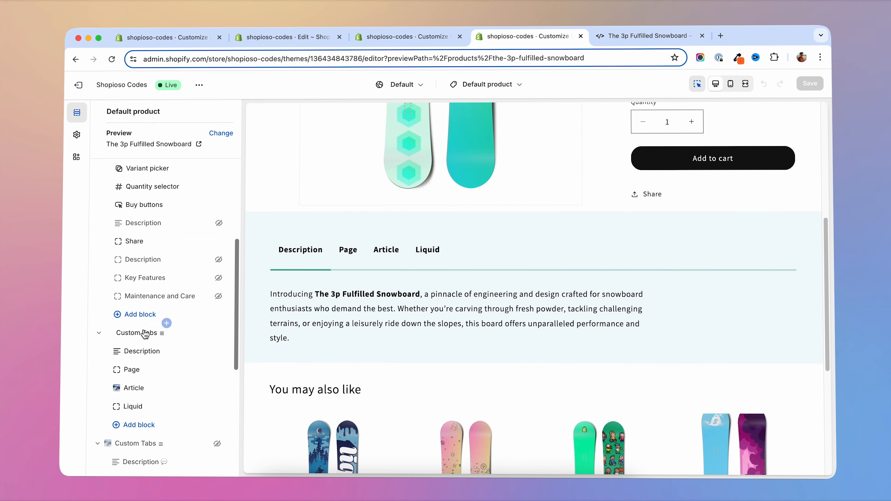
click(167, 330)
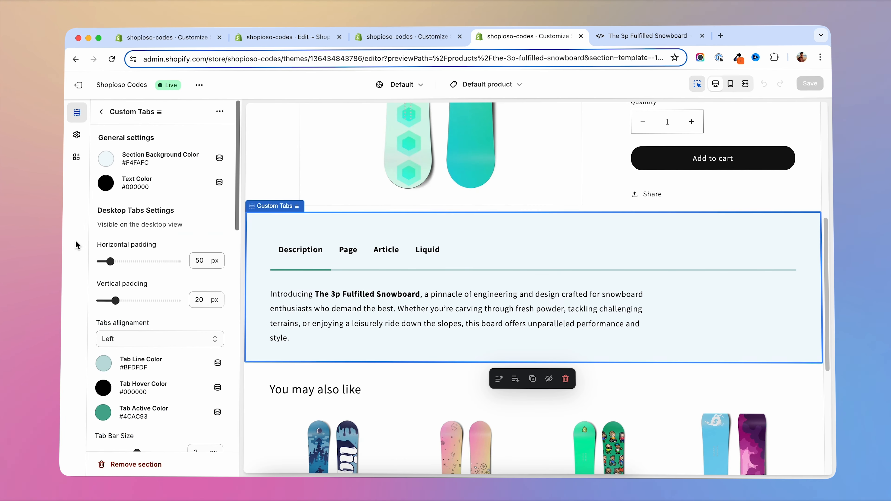
scroll(173, 229, down, 2)
scroll(173, 229, down, 3)
click(214, 237)
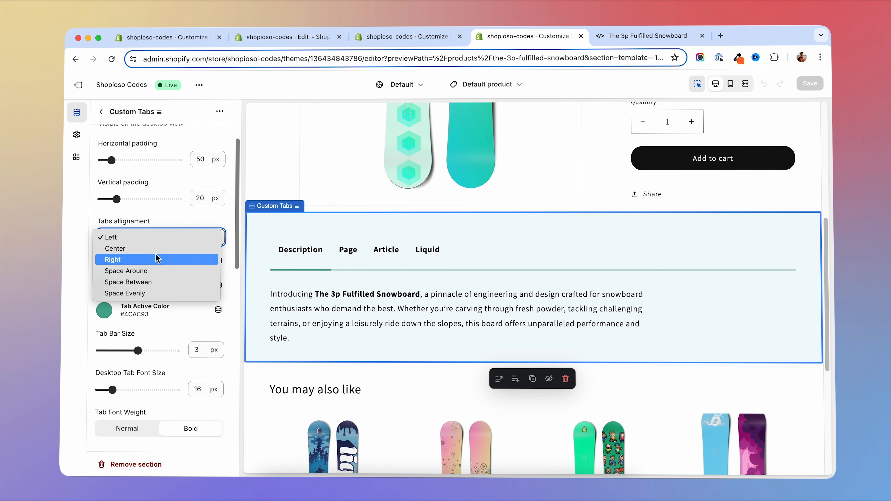
click(210, 248)
click(193, 242)
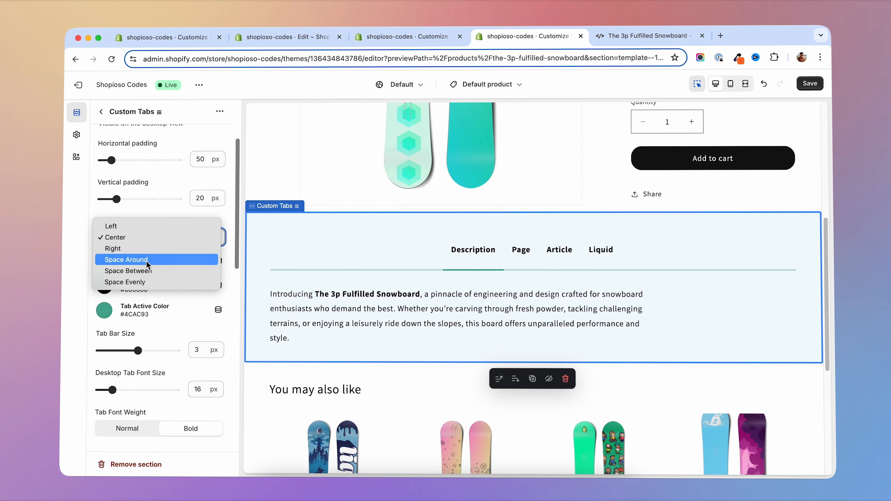
click(158, 283)
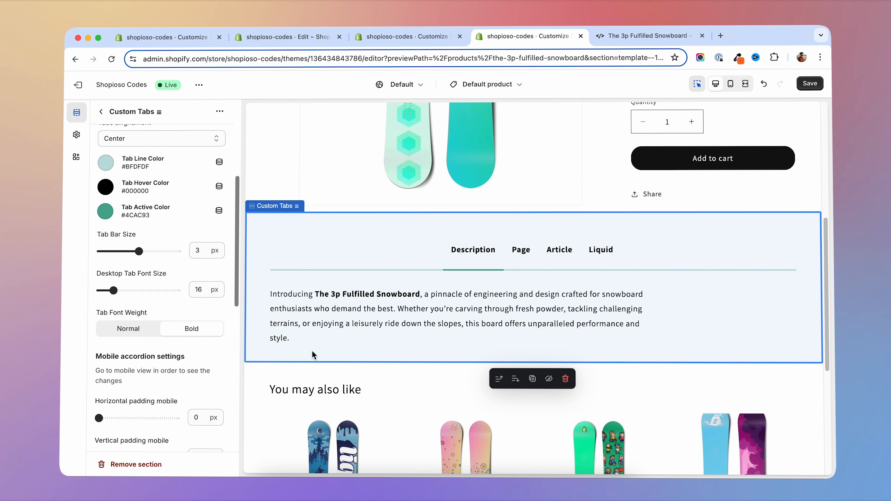
scroll(425, 314, down, 5)
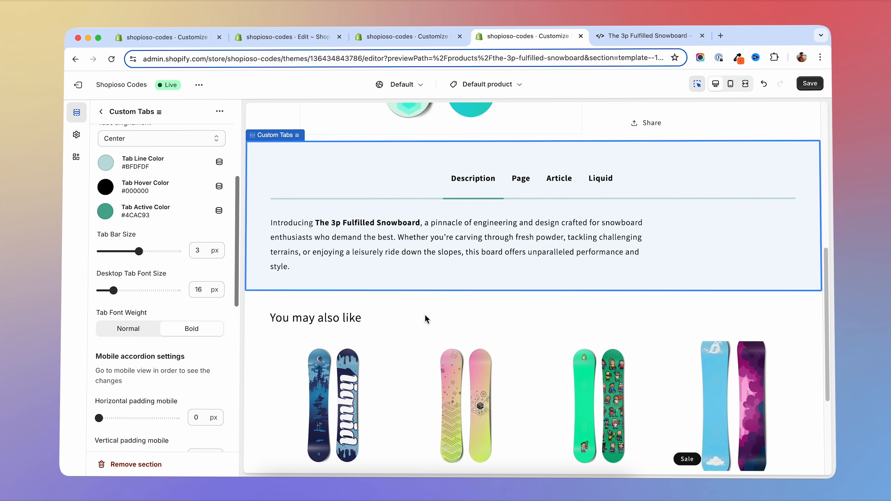
scroll(386, 299, up, 2)
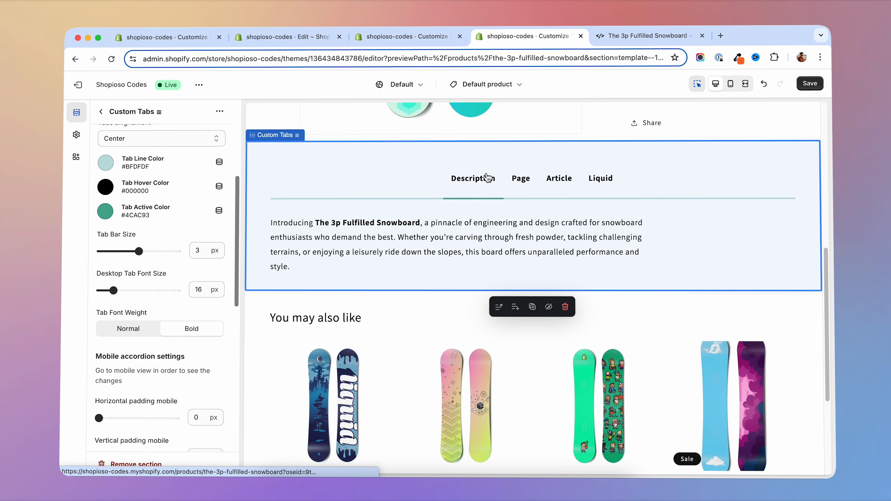
scroll(620, 316, up, 3)
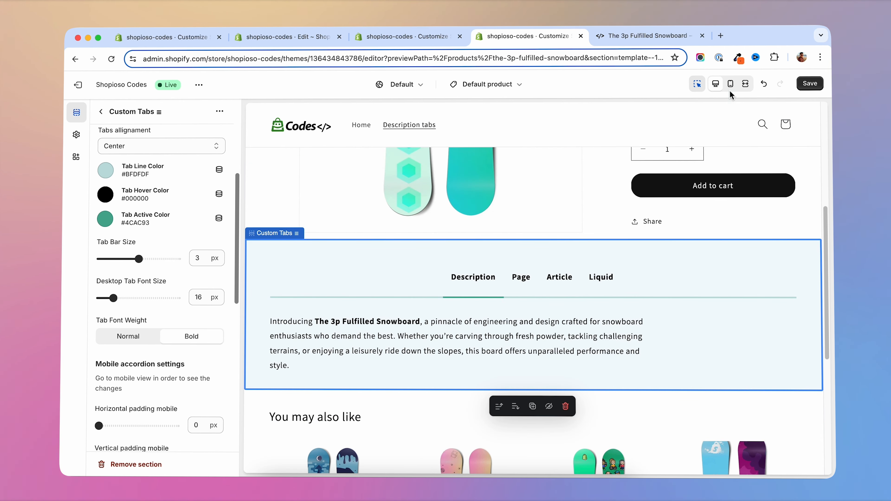
- Preview the centered tabs in the mobile and desktop layouts, trying the Page and Description tabs
click(730, 83)
click(715, 83)
scroll(493, 332, down, 1)
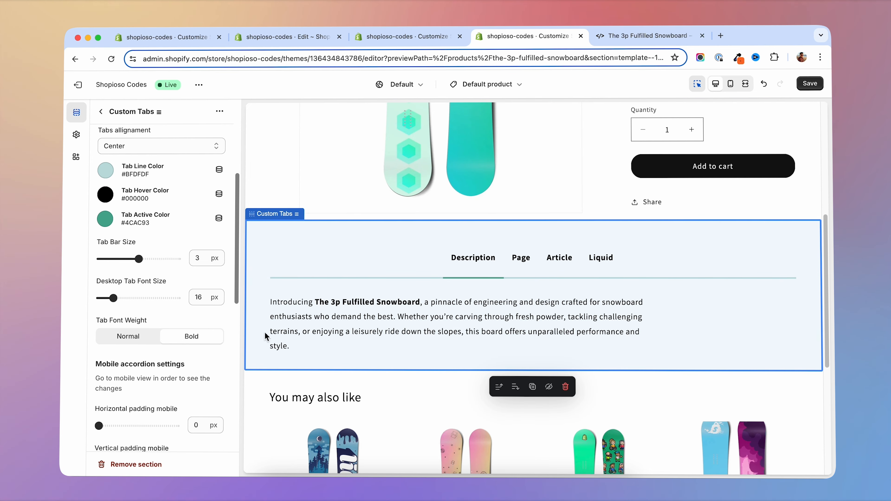
click(522, 260)
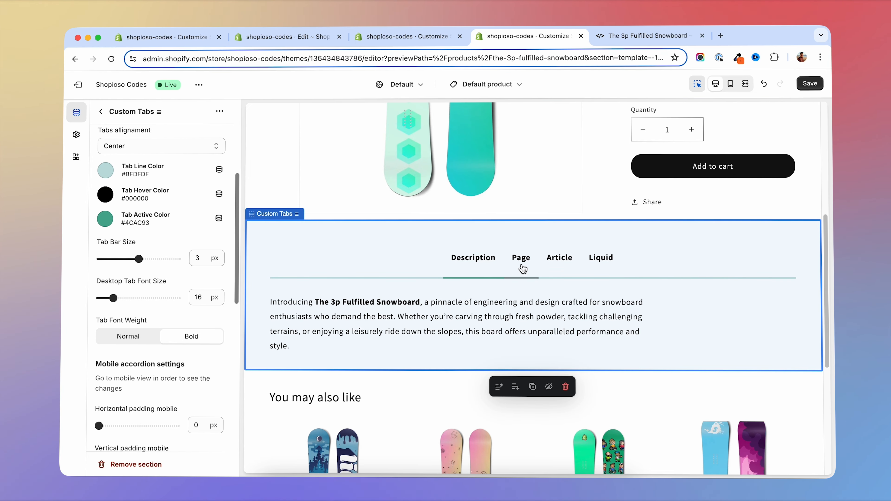
click(471, 261)
- Set the Description block's text position to Center, trying a content bottom padding of 950 px before restoring it to 750 px
click(101, 111)
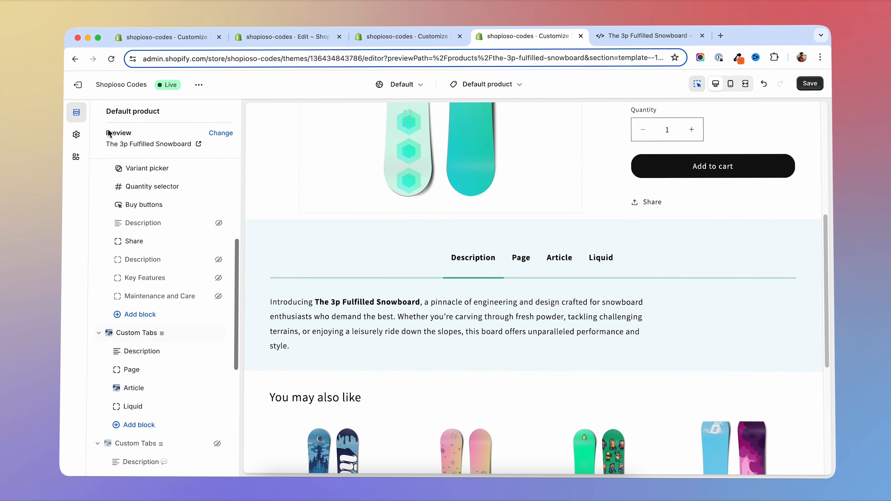
scroll(149, 368, down, 1)
click(140, 336)
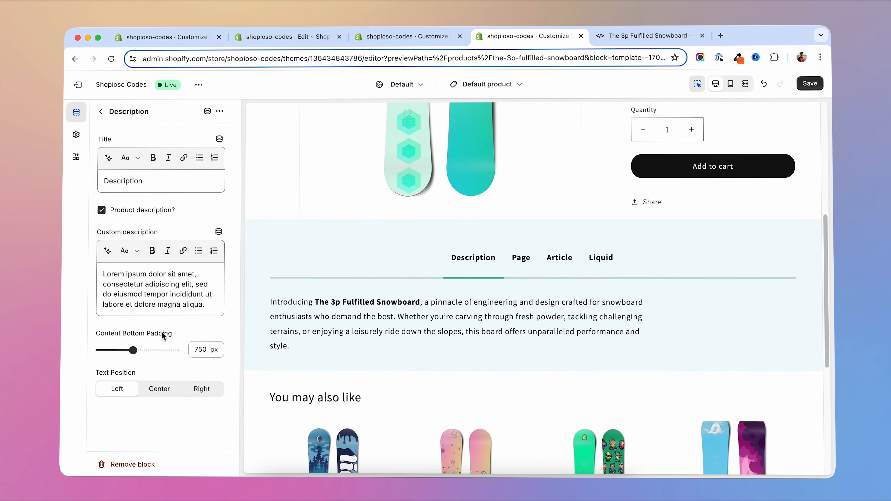
click(158, 390)
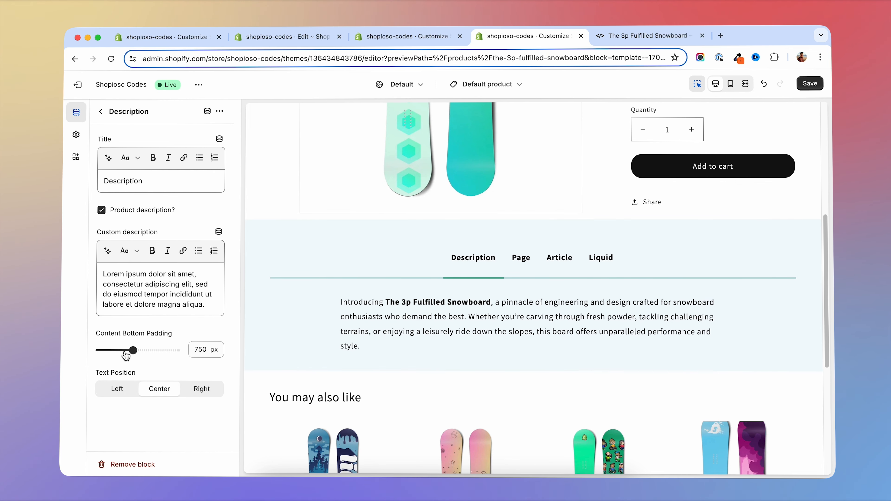
drag(133, 350, 152, 350)
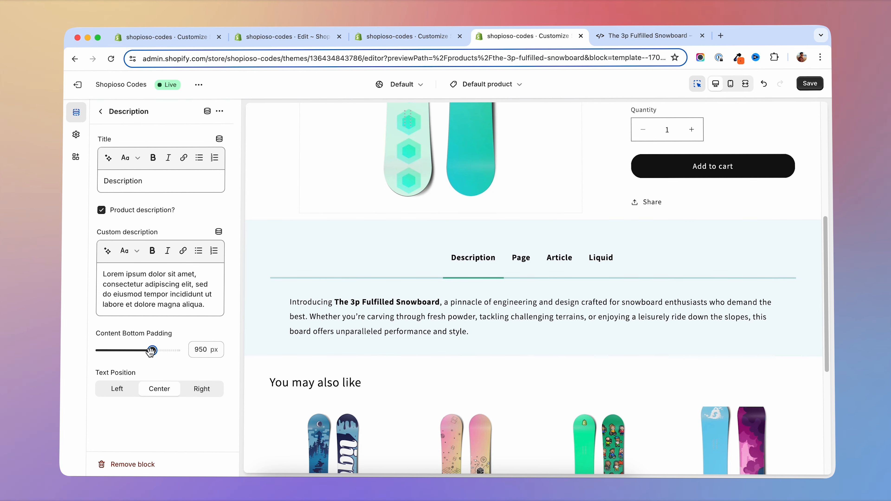
drag(152, 350, 133, 350)
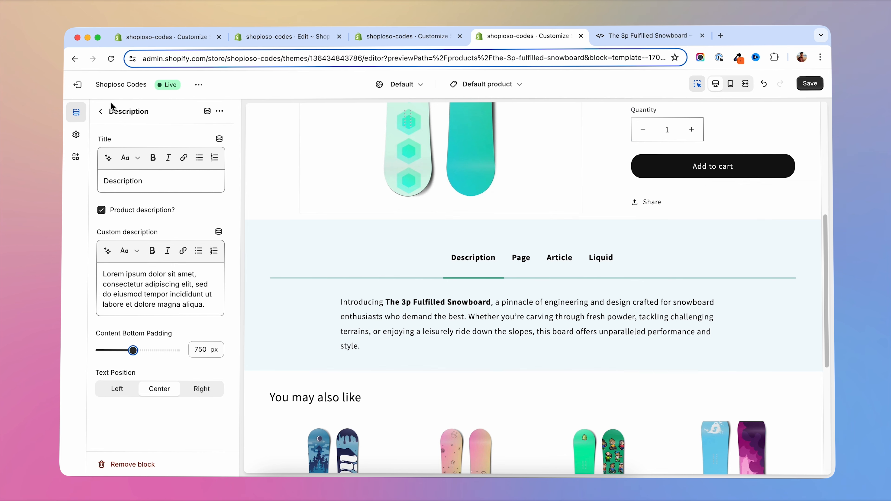
- Set the text position of the Page and Article blocks in the Custom Tabs section to Center
click(102, 111)
click(139, 351)
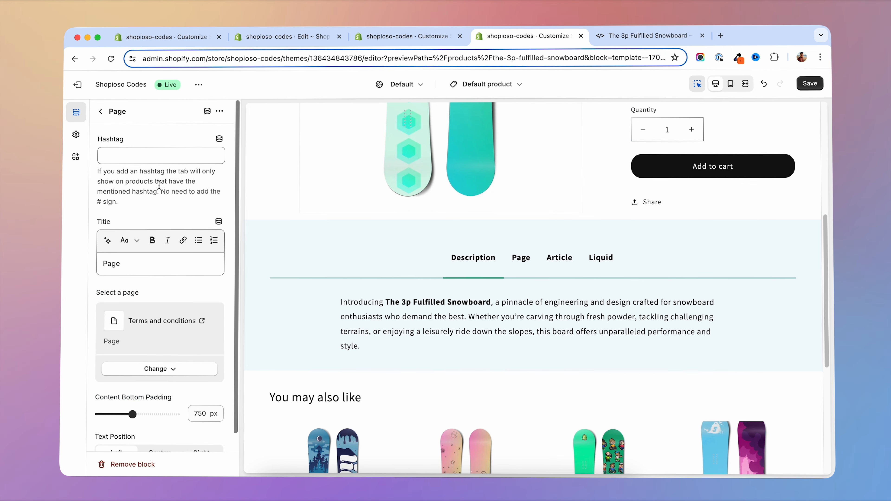
scroll(168, 389, down, 1)
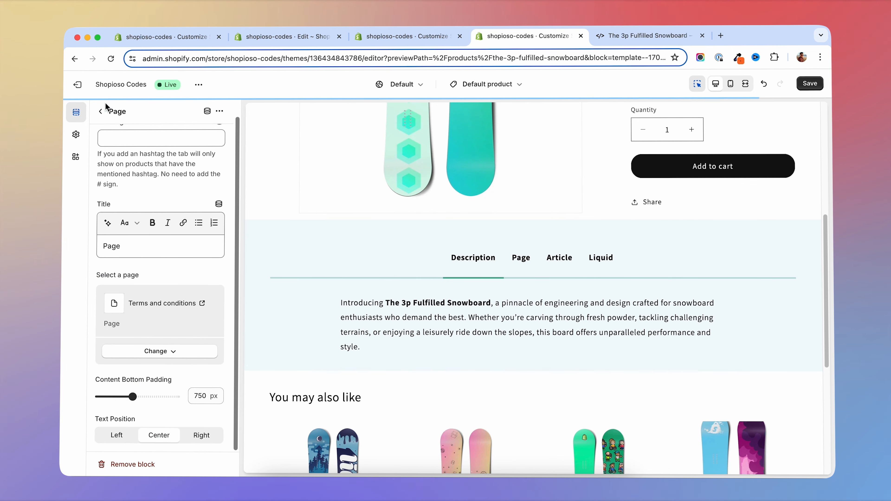
click(100, 111)
click(136, 367)
scroll(140, 379, down, 2)
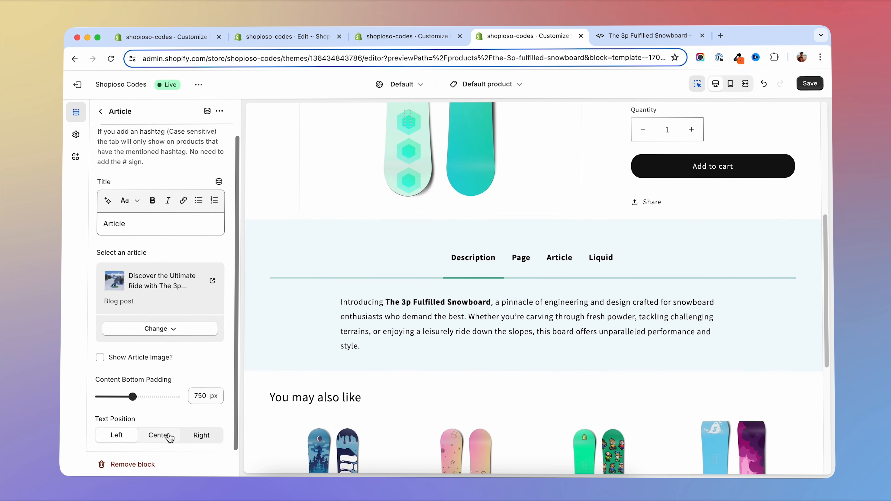
- Set the Liquid block's text position to Center and save the theme
click(101, 111)
scroll(135, 276, down, 5)
scroll(148, 264, up, 2)
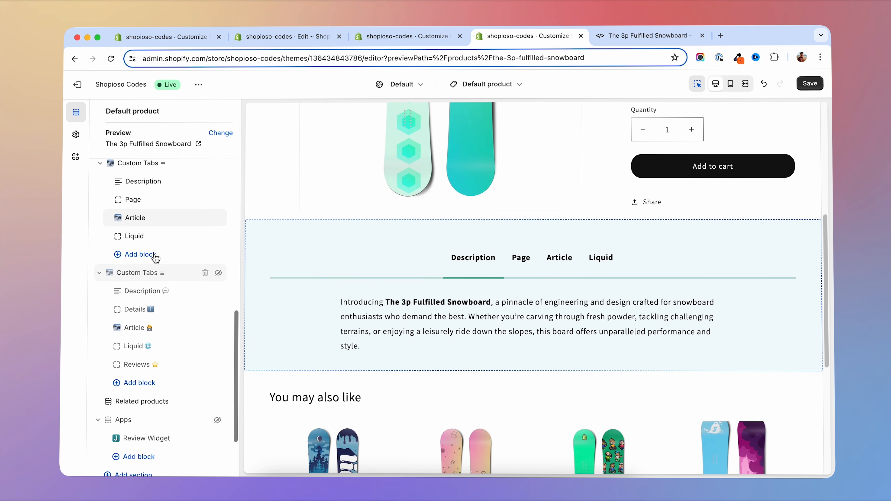
click(143, 236)
click(161, 340)
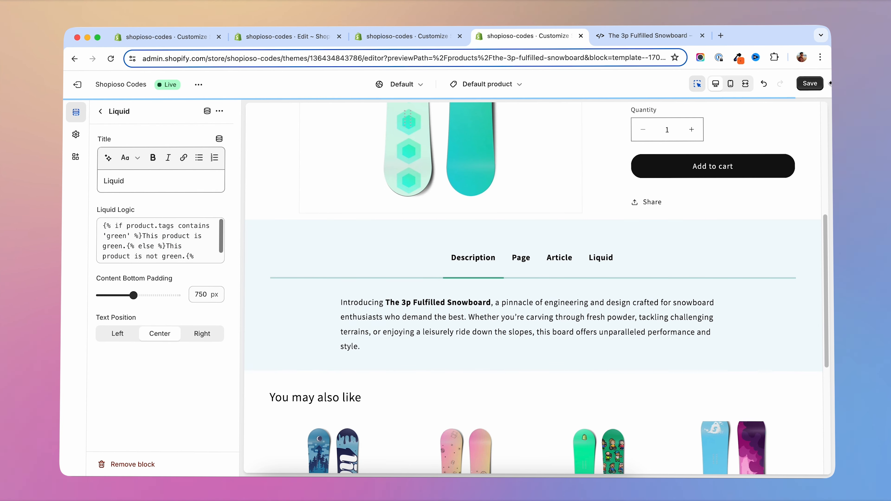
click(811, 85)
- Check the centered content of the Page, Article and Liquid tabs on the storefront page of The 3p Fulfilled Snowboard
key(ctrl+Tab)
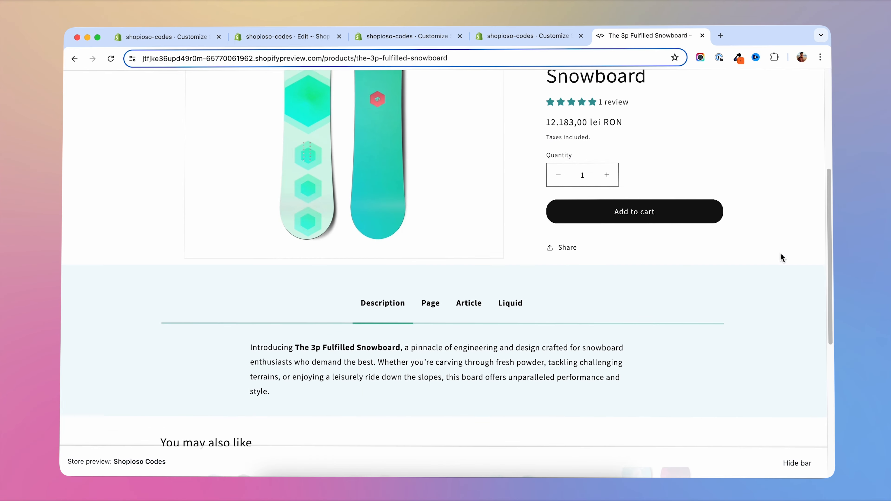
scroll(580, 275, down, 1)
click(430, 293)
scroll(705, 295, down, 3)
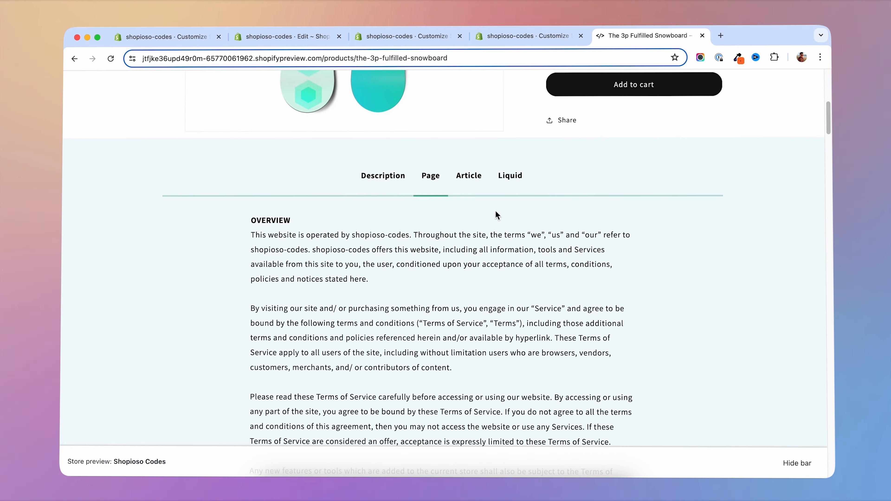
click(481, 179)
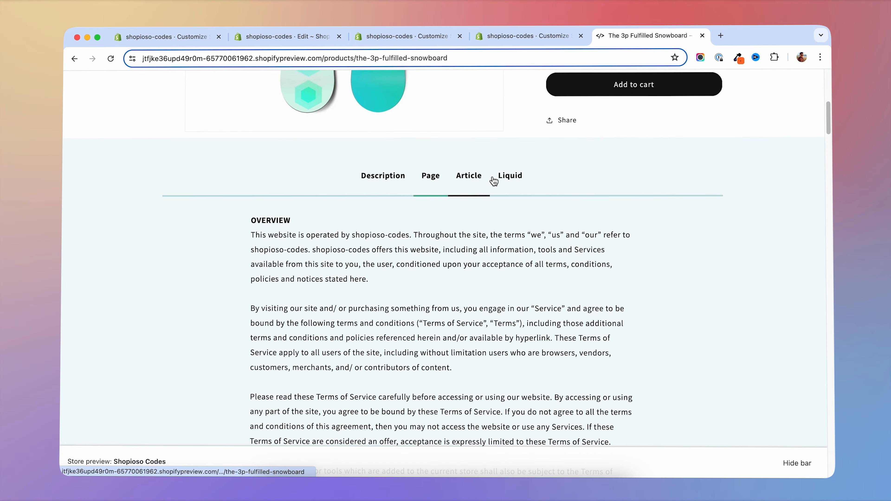
click(513, 176)
click(463, 176)
- Return to the theme editor and review the Description block's settings in the emoji-titled Custom Tabs section
key(ctrl+shift+Tab)
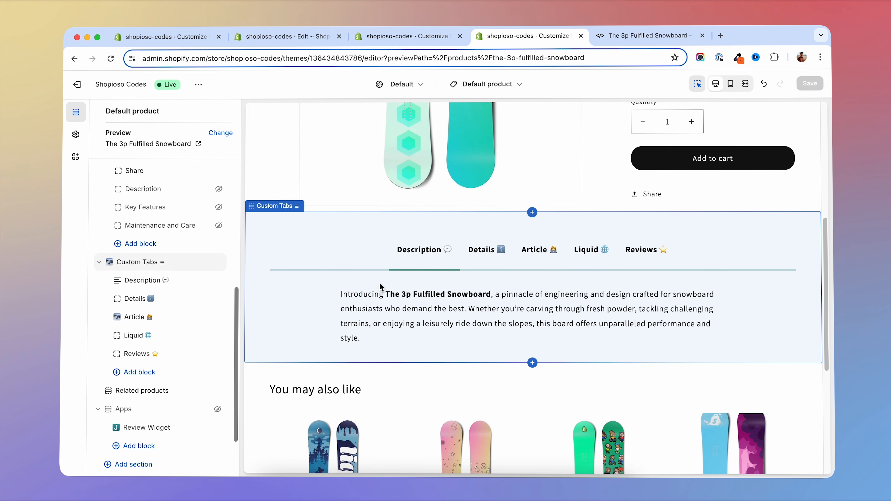
click(135, 281)
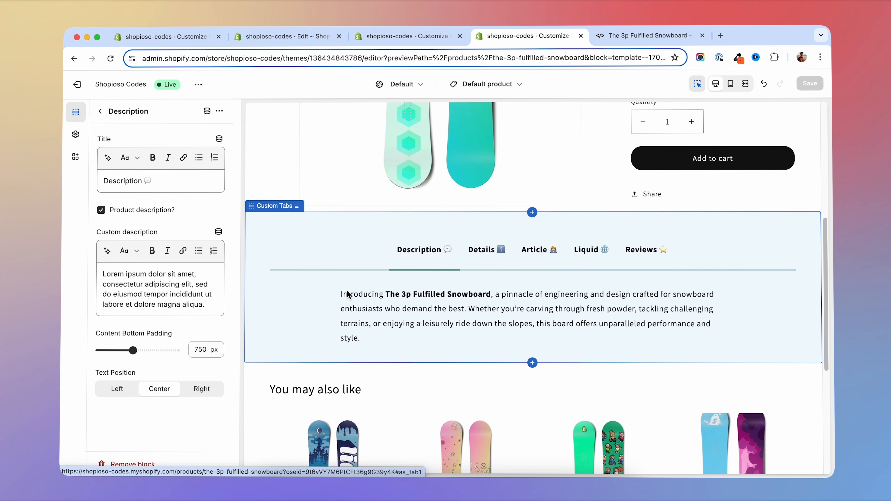
click(100, 114)
- Set the hashtag of the Details page block in the Custom Tabs section to "terms"
click(169, 206)
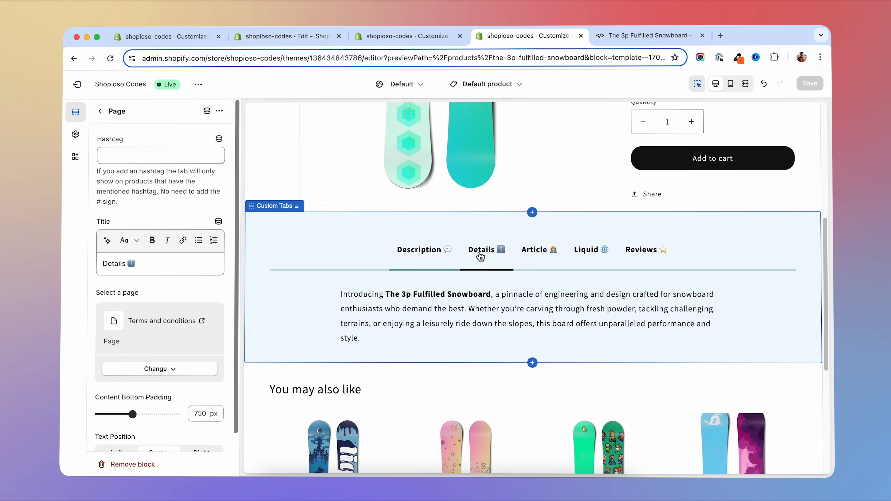
scroll(448, 238, up, 6)
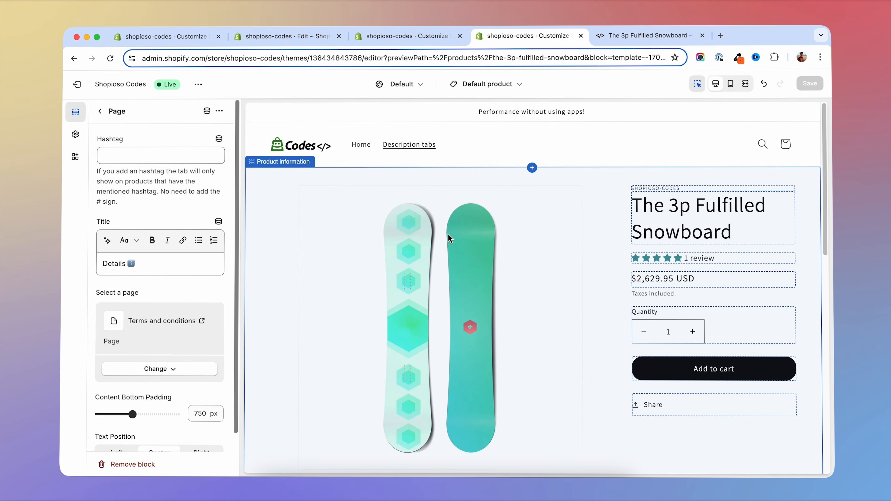
scroll(449, 238, down, 4)
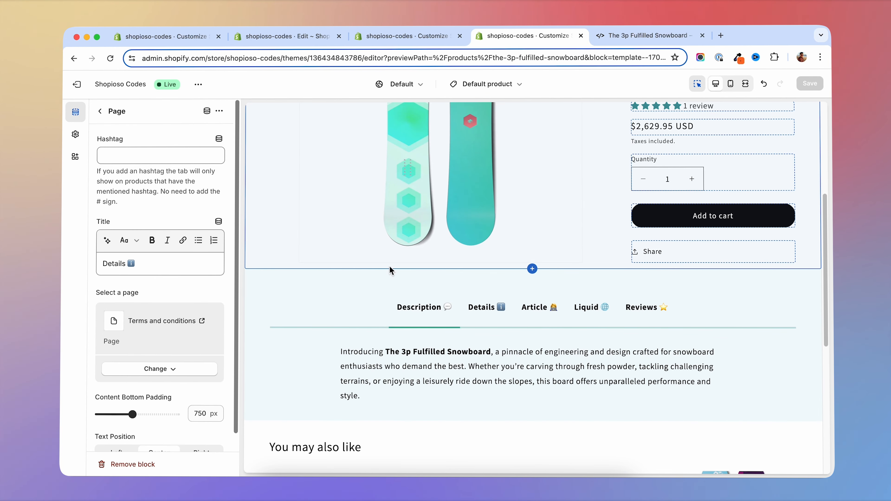
click(126, 154)
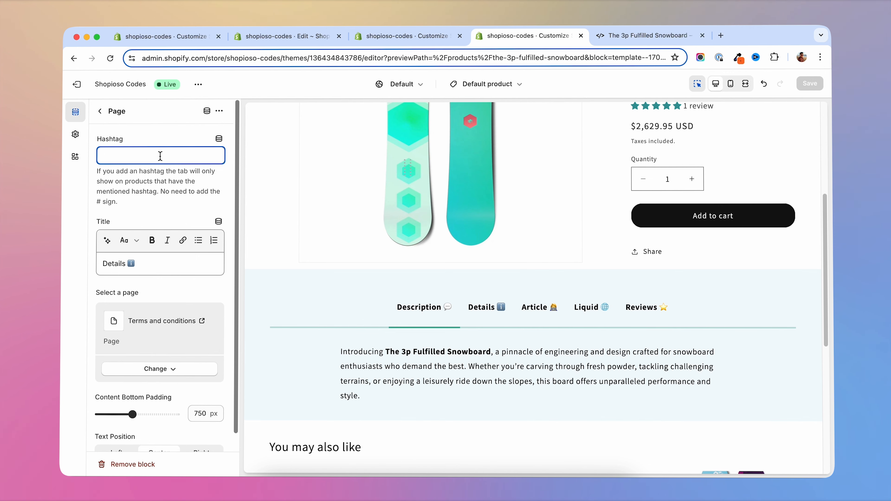
text(terms)
- Add the tag "terms" to The 3p Fulfilled Snowboard in the product admin and save the product
scroll(250, 248, down, 7)
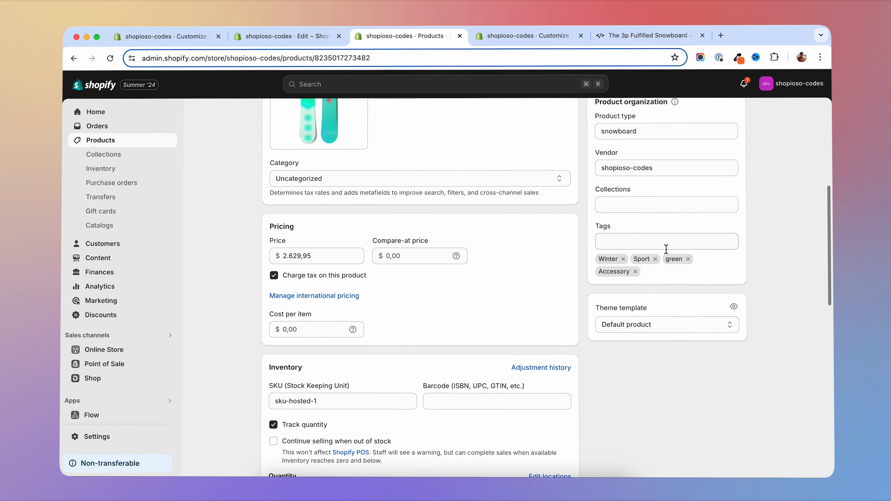
click(666, 249)
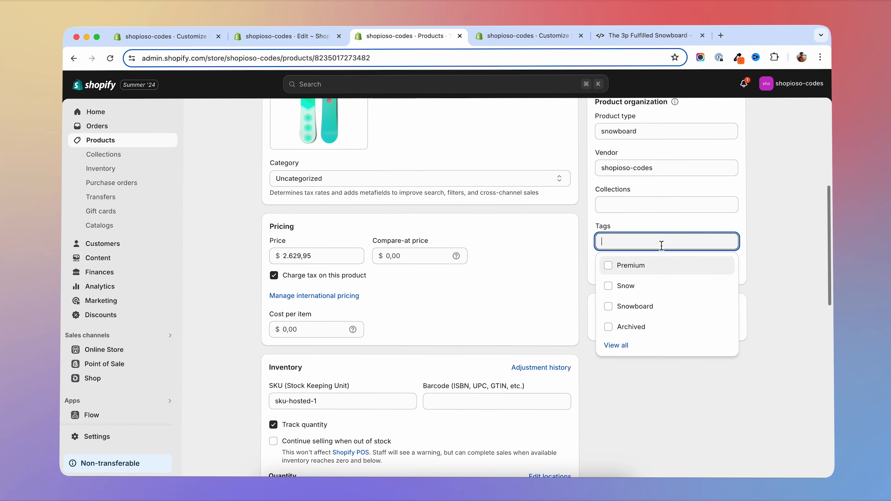
text(terms)
key(Return)
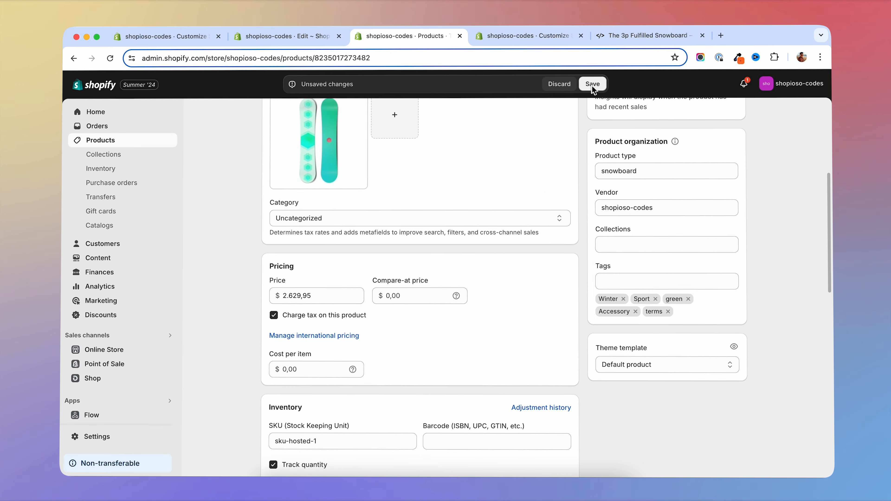
click(593, 83)
- Reload the storefront page of The 3p Fulfilled Snowboard and check the content of its Details tab
click(620, 36)
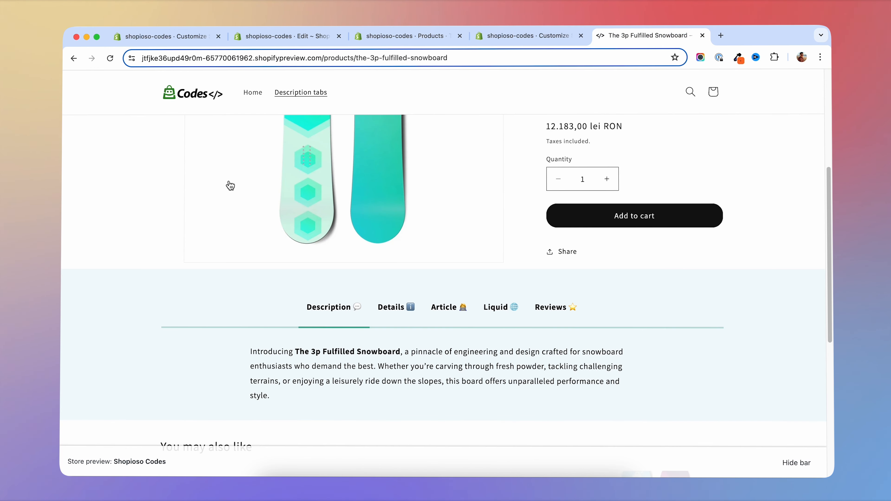
click(110, 60)
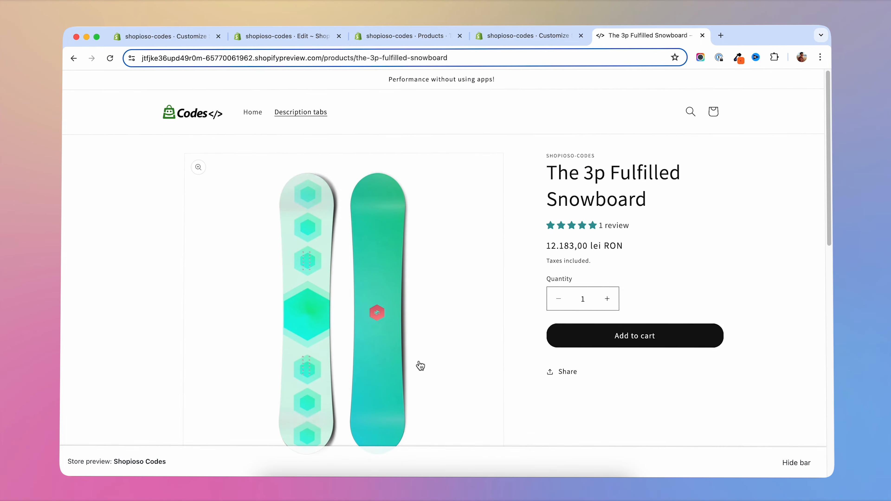
scroll(413, 358, down, 5)
click(395, 186)
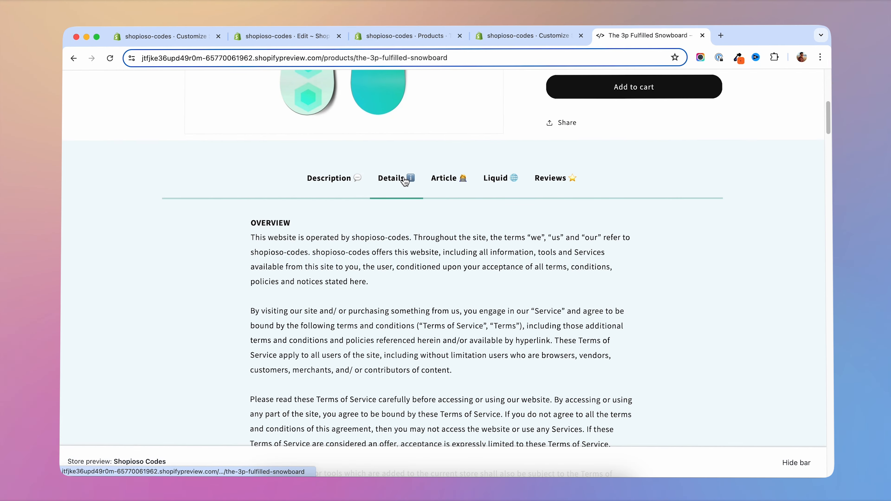
scroll(403, 192, up, 7)
scroll(403, 242, down, 12)
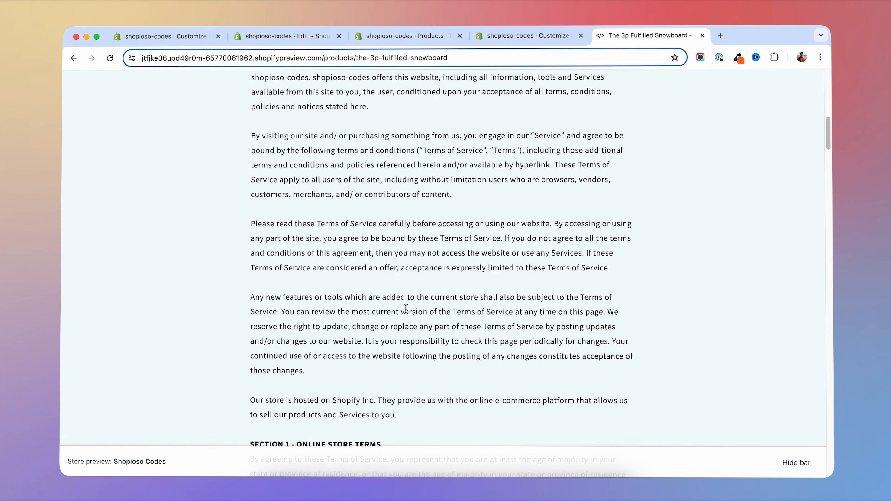
scroll(405, 309, down, 20)
- Open The Multi-managed Snowboard from the related products and check which tabs it offers
click(380, 250)
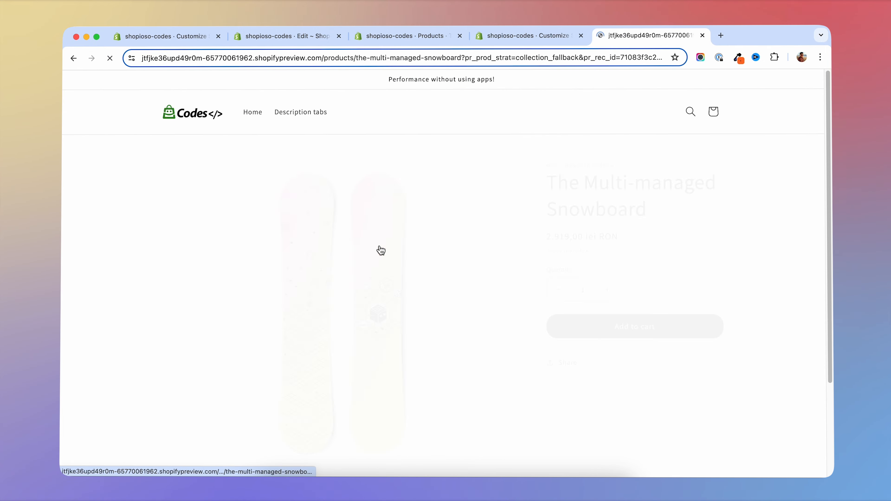
scroll(400, 151, down, 8)
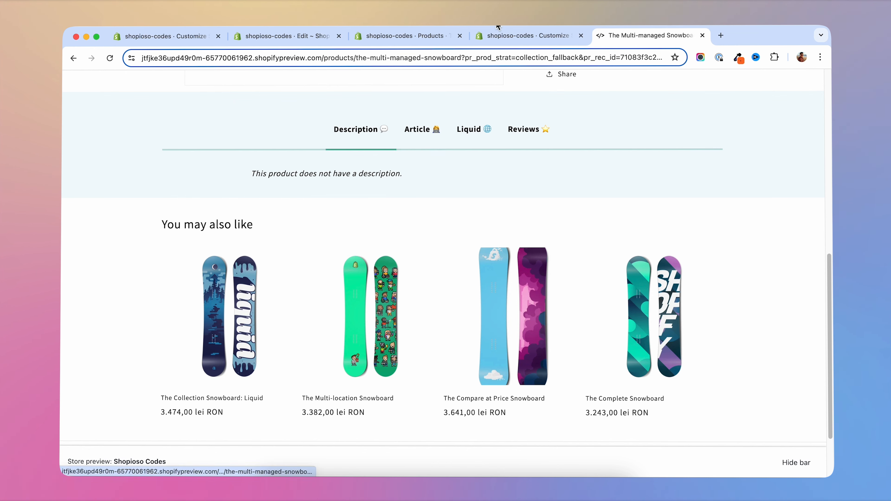
scroll(371, 317, up, 5)
scroll(371, 318, up, 5)
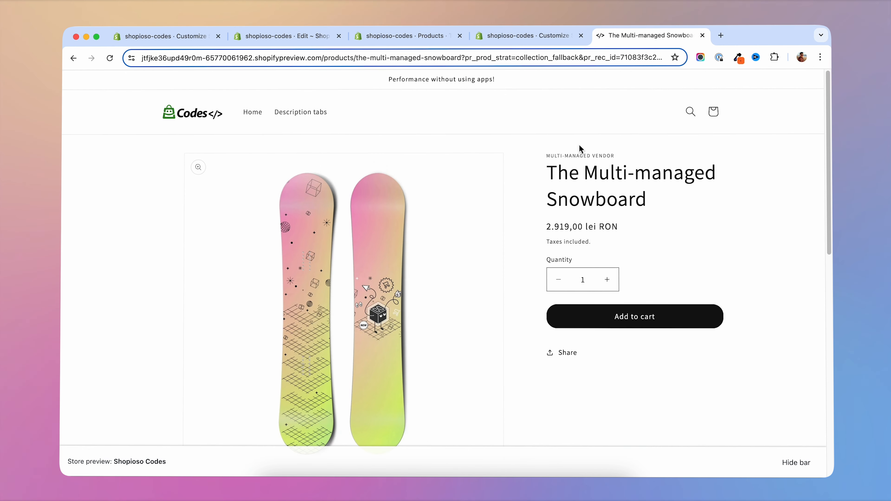
- Return to the theme editor, add another Page block to the Custom Tabs section and open its settings
click(529, 37)
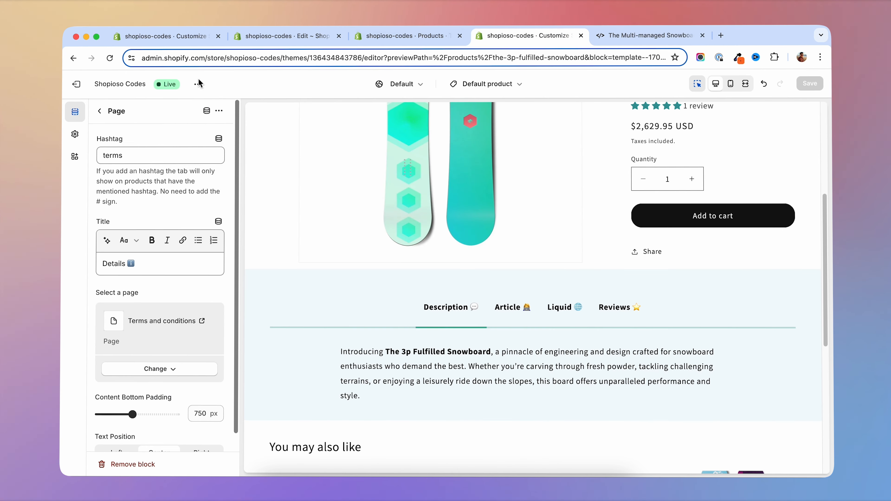
click(99, 114)
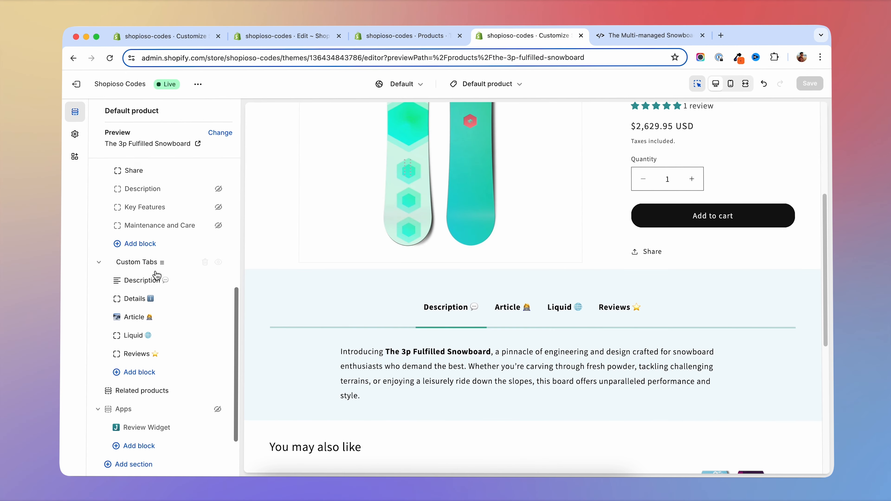
click(119, 374)
click(279, 425)
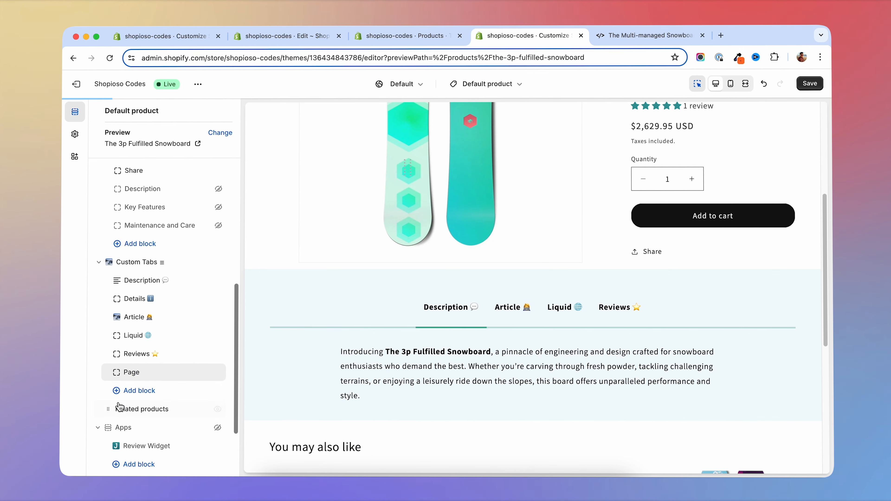
click(137, 373)
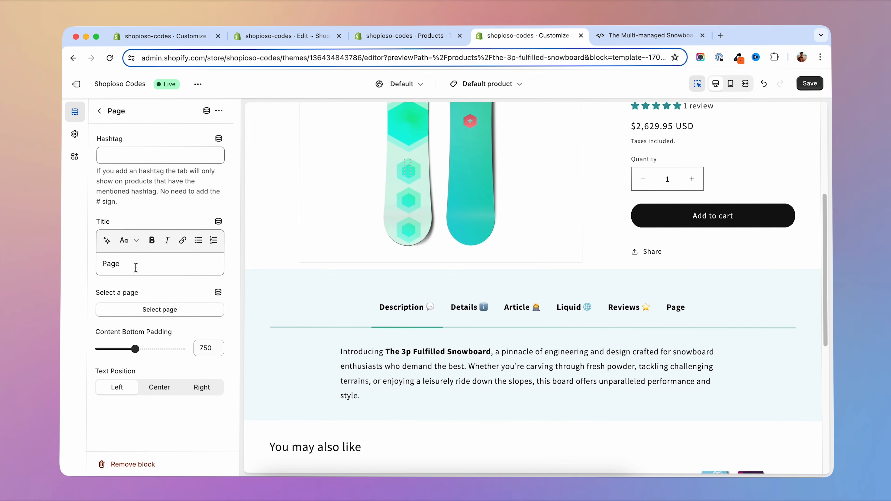
- Assign the Terms and conditions page to the new Page block, with the hashtag terms2 and the title Page 2
click(159, 309)
click(146, 230)
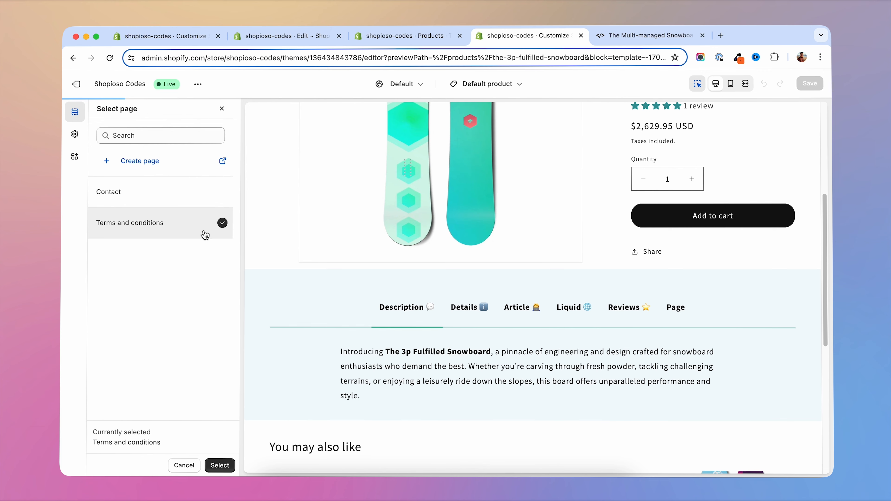
click(230, 464)
click(172, 157)
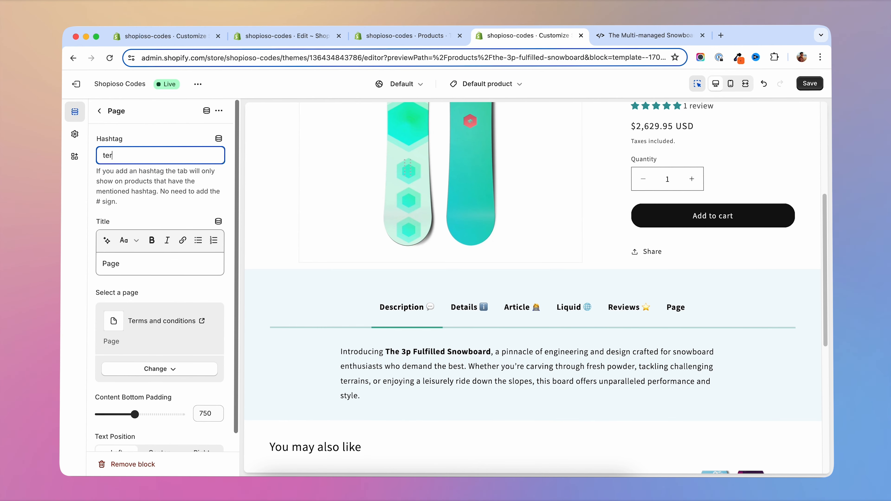
- Switch to the product admin and open The Multi-managed Snowboard for editing
click(377, 36)
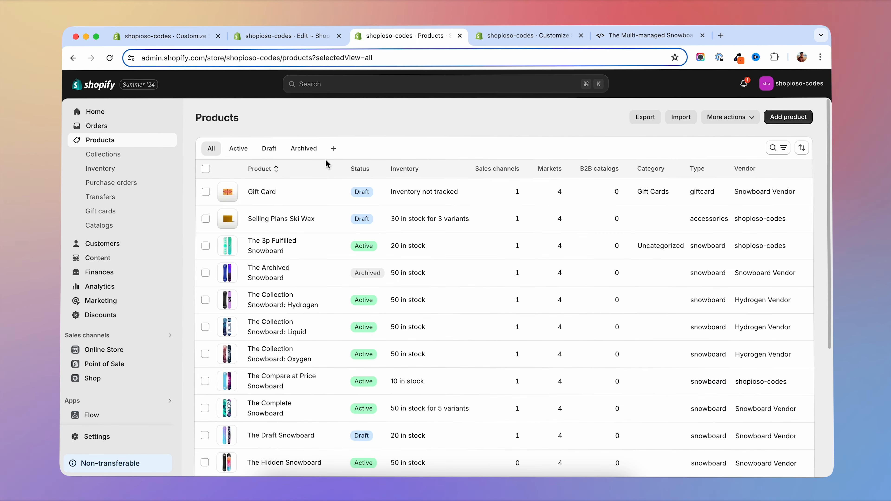
scroll(269, 399, down, 4)
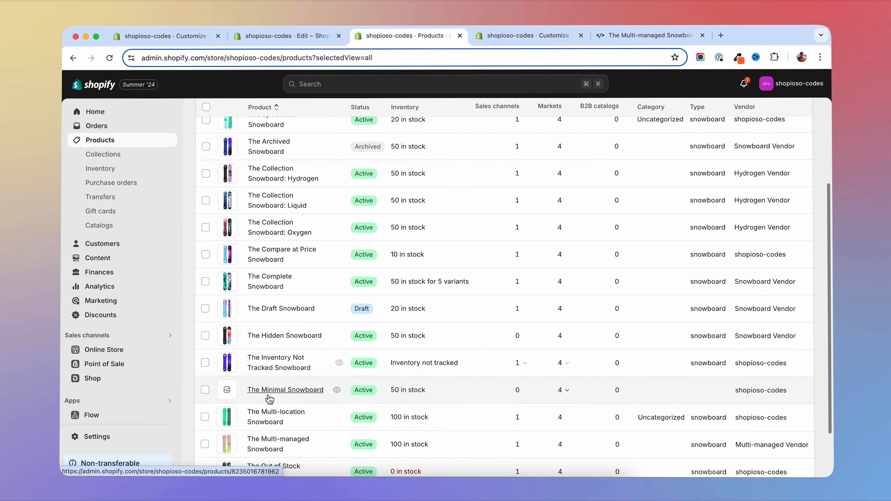
scroll(270, 402, down, 2)
click(275, 402)
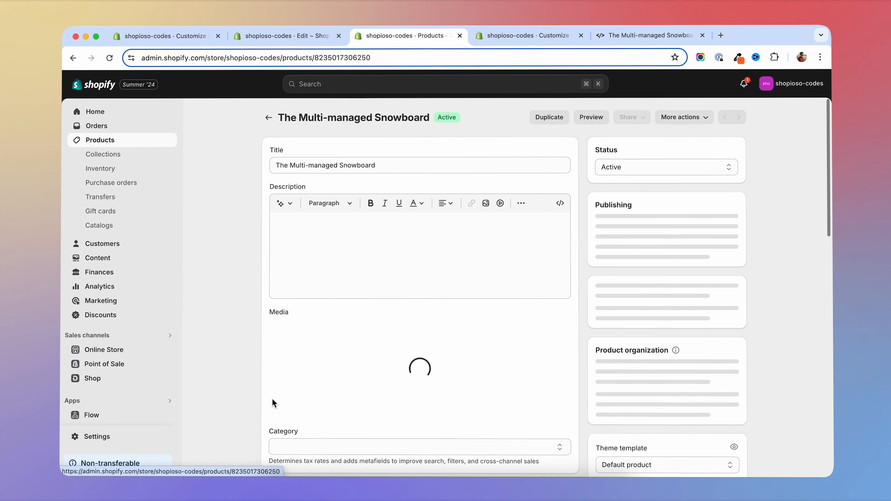
- Add the tag "terms2" to The Multi-managed Snowboard and save the product
scroll(748, 323, down, 2)
scroll(748, 324, down, 1)
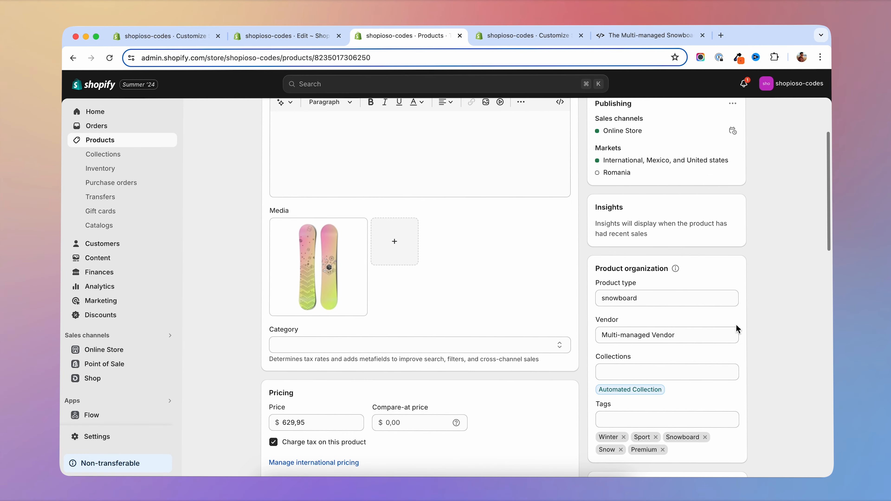
scroll(659, 373, down, 2)
click(659, 373)
text(terms2)
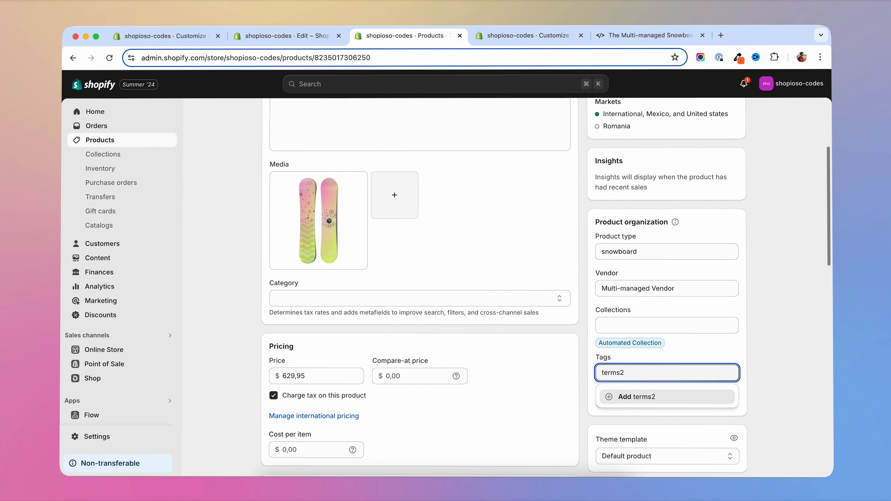
key(Return)
click(598, 84)
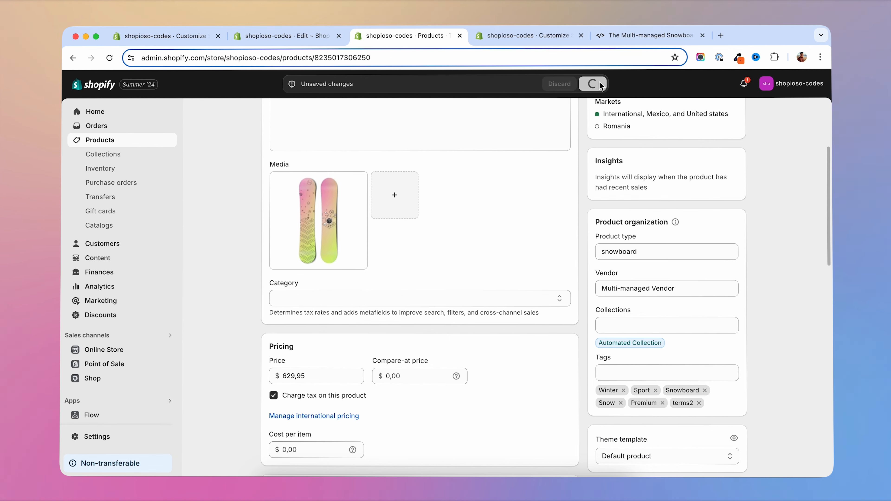
- Check the Page 2 tab on The Multi-managed Snowboard's storefront page and the Details tab on The 3p Fulfilled Snowboard's page
click(649, 35)
scroll(659, 329, down, 3)
scroll(660, 329, down, 4)
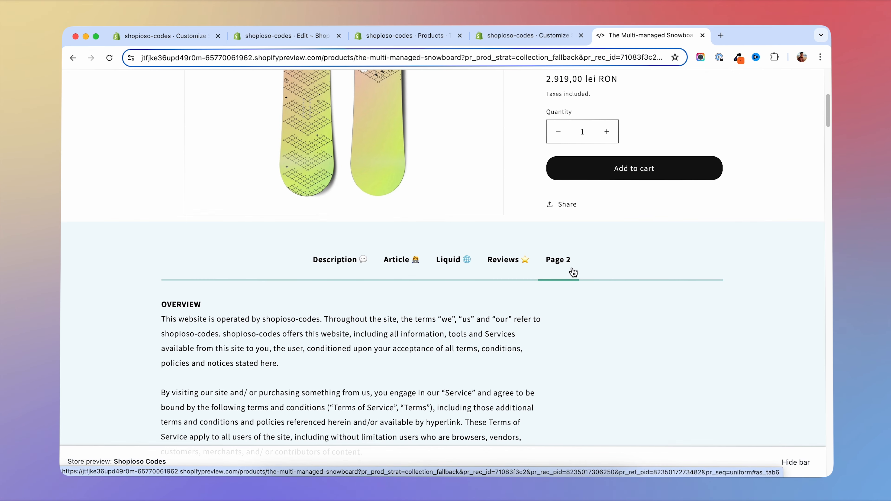
click(553, 239)
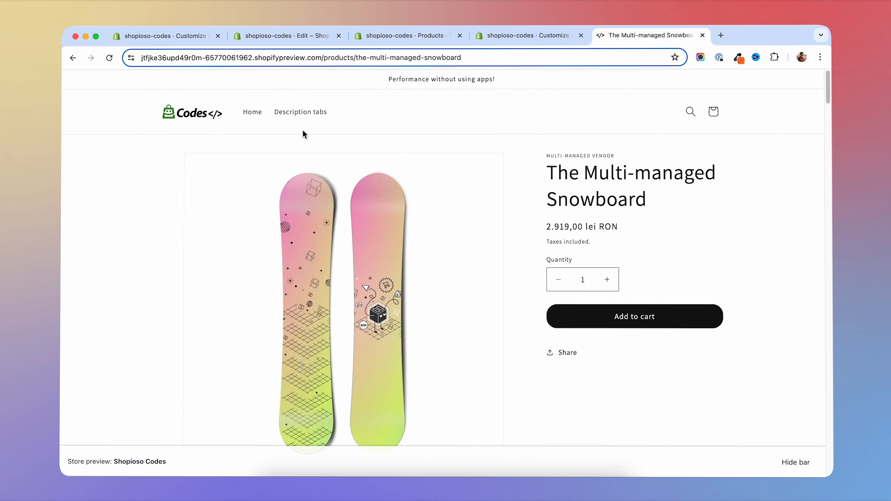
scroll(773, 279, down, 5)
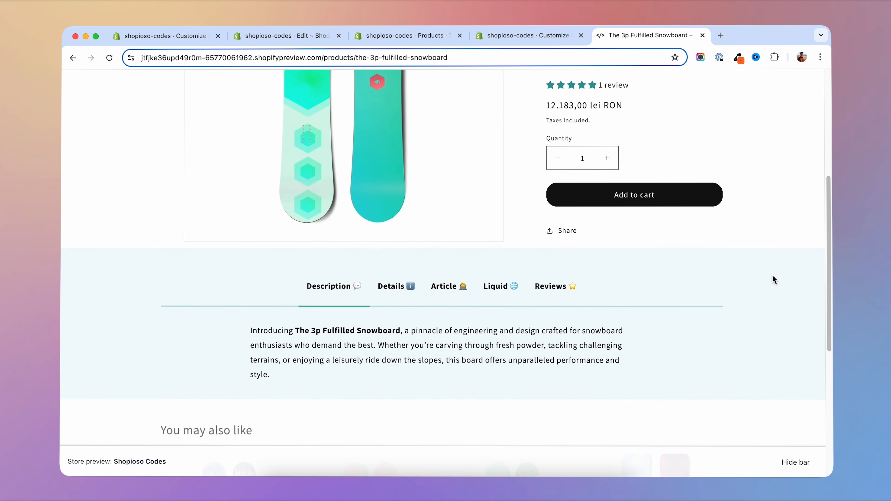
click(395, 290)
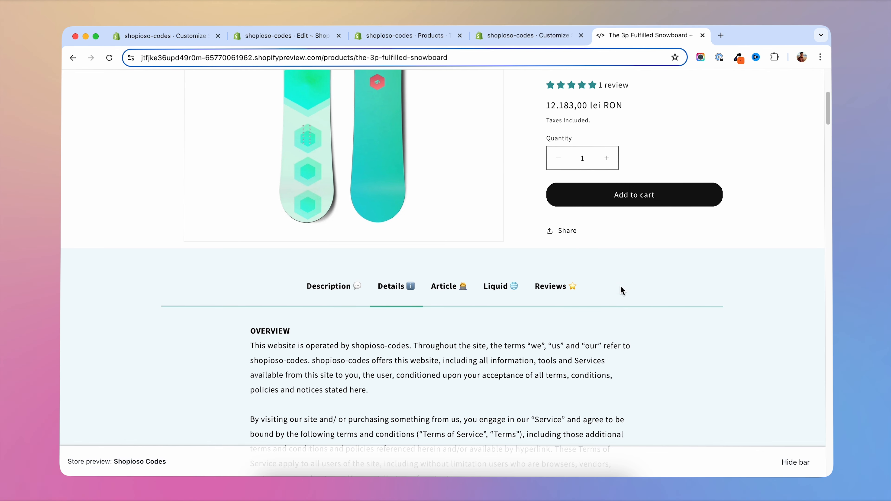
- Return to the theme editor and move the Page 2 block directly below Details in the Custom Tabs section
click(535, 34)
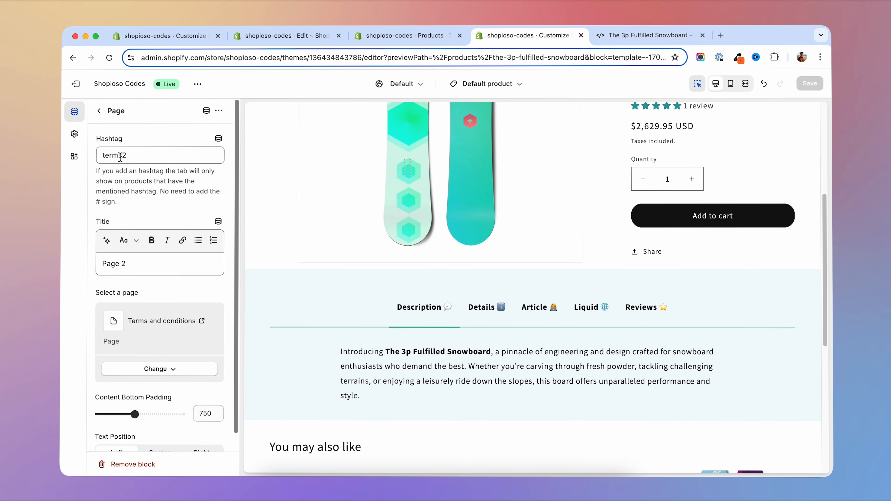
click(100, 118)
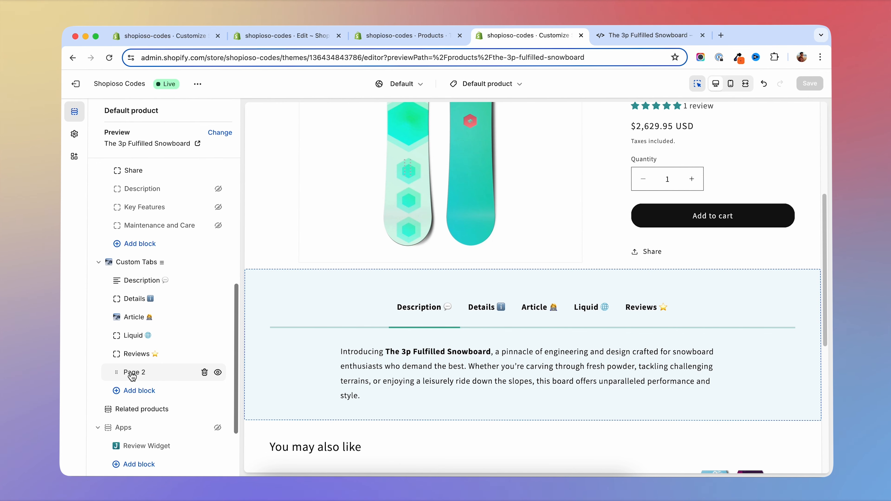
drag(121, 371, 116, 317)
- Change the Page 2 block's title to "Details 2" and save the theme
click(135, 319)
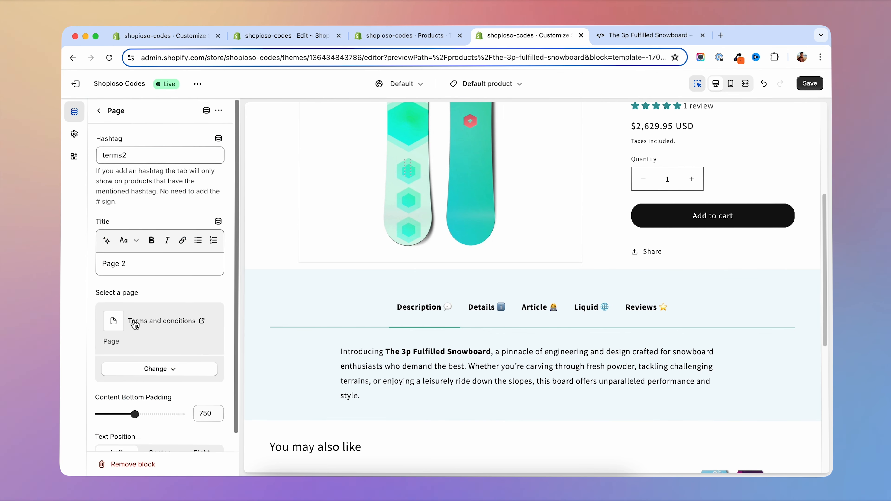
triple_click(139, 265)
text(Details)
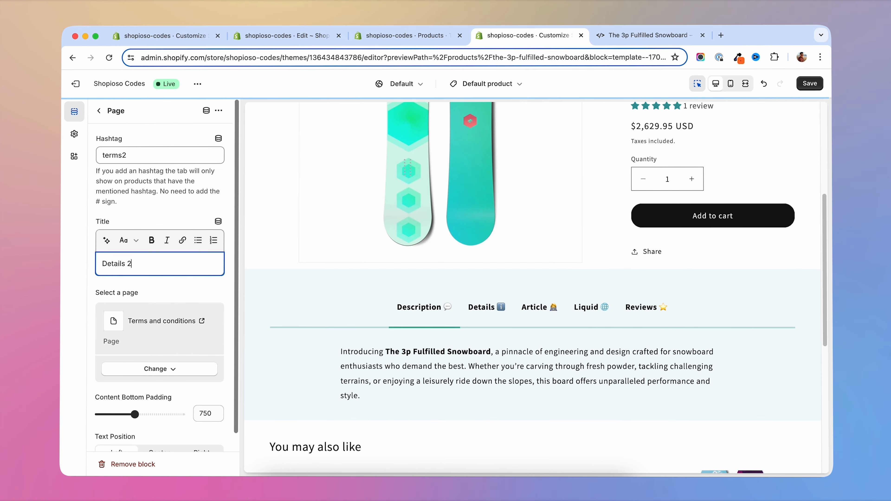
click(809, 83)
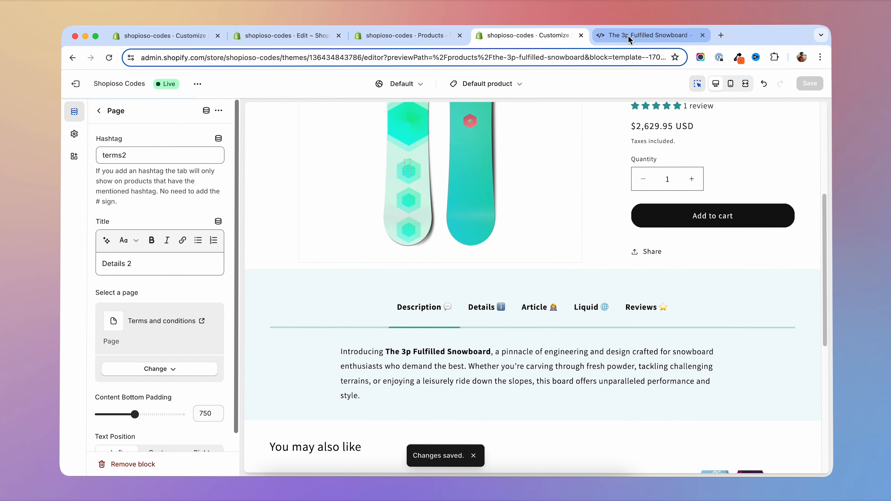
- Reload The 3p Fulfilled Snowboard's storefront page and open The Multi-managed Snowboard from its related products
click(649, 36)
click(108, 58)
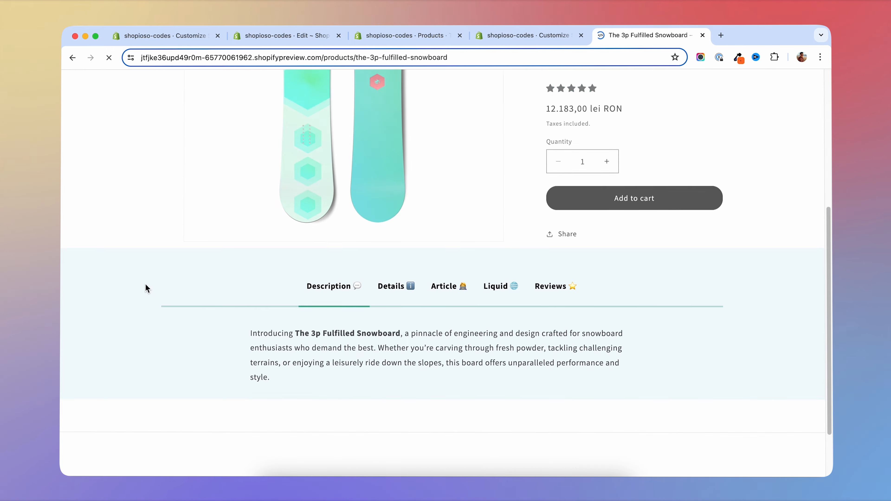
scroll(412, 306, up, 1)
scroll(413, 306, down, 5)
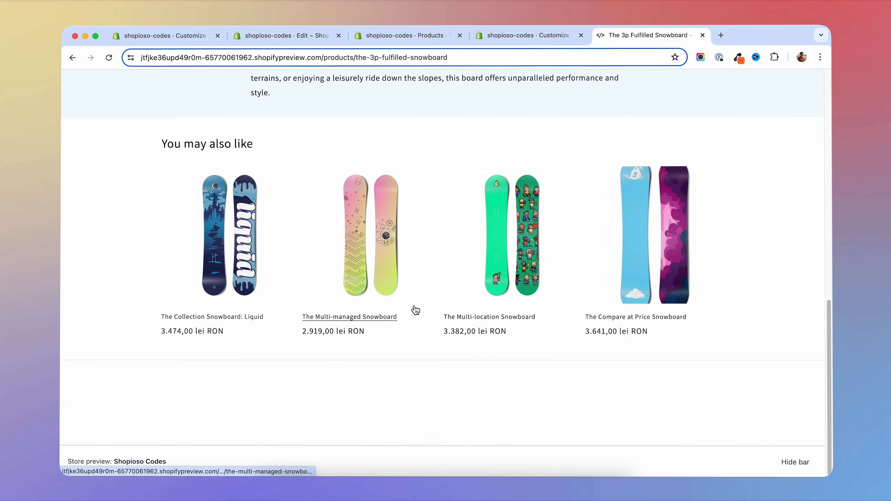
click(385, 214)
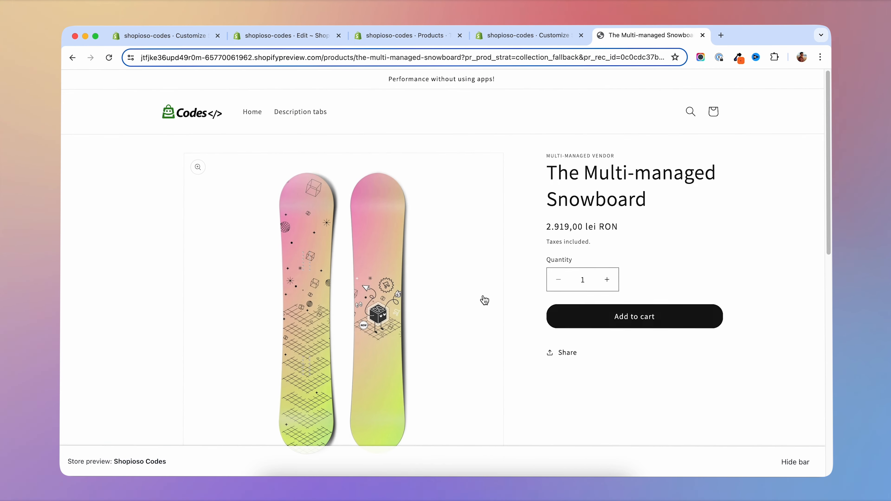
- View the Details 2 and Article tabs on The Multi-managed Snowboard's storefront page
scroll(483, 301, down, 10)
scroll(441, 270, up, 4)
click(399, 200)
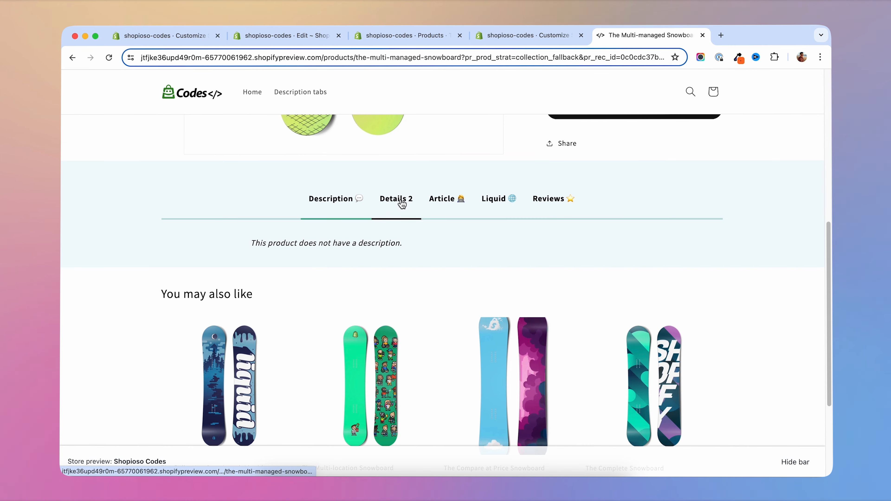
click(442, 200)
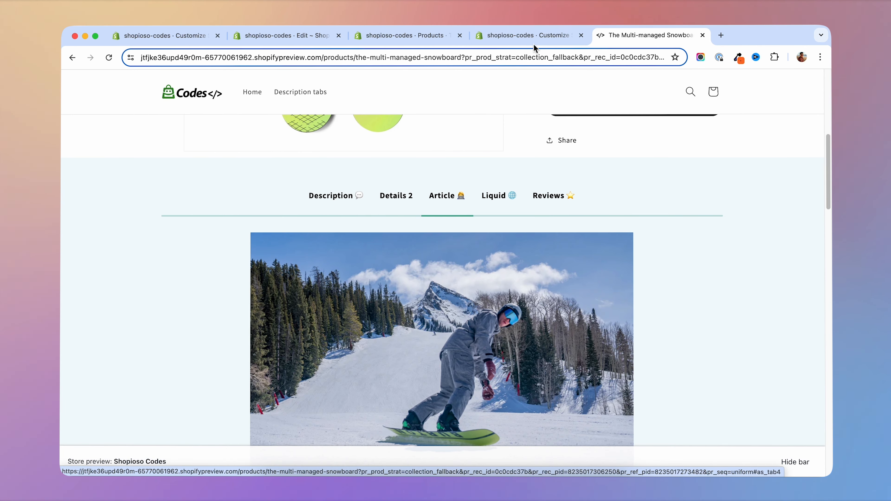
- Return to the theme editor and examine the Hashtag setting of the Article block in the Custom Tabs section
click(528, 35)
click(99, 111)
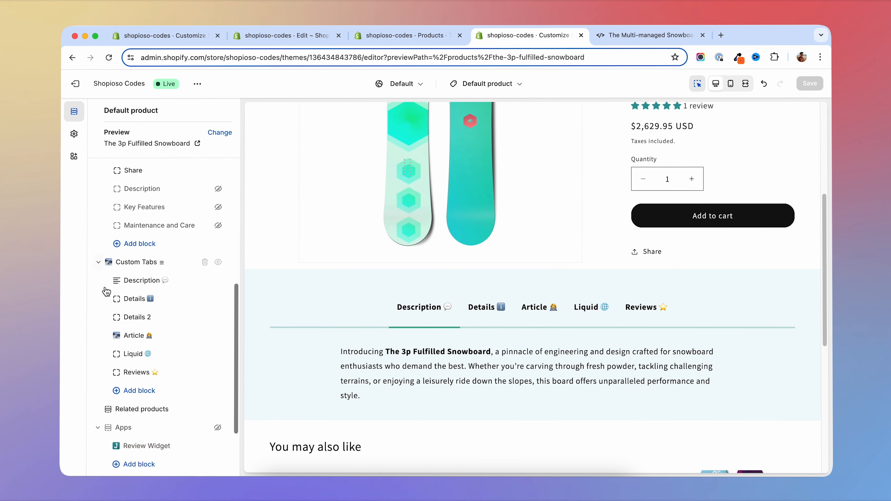
click(136, 337)
click(127, 154)
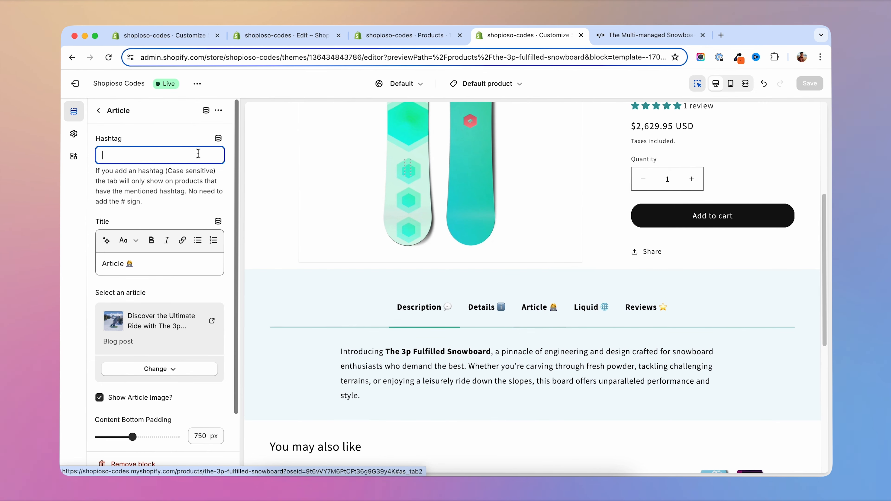
click(98, 110)
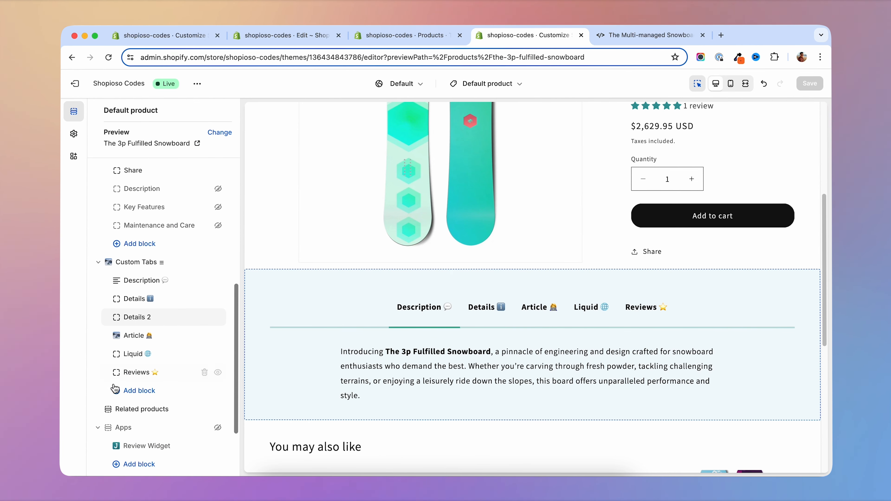
click(129, 339)
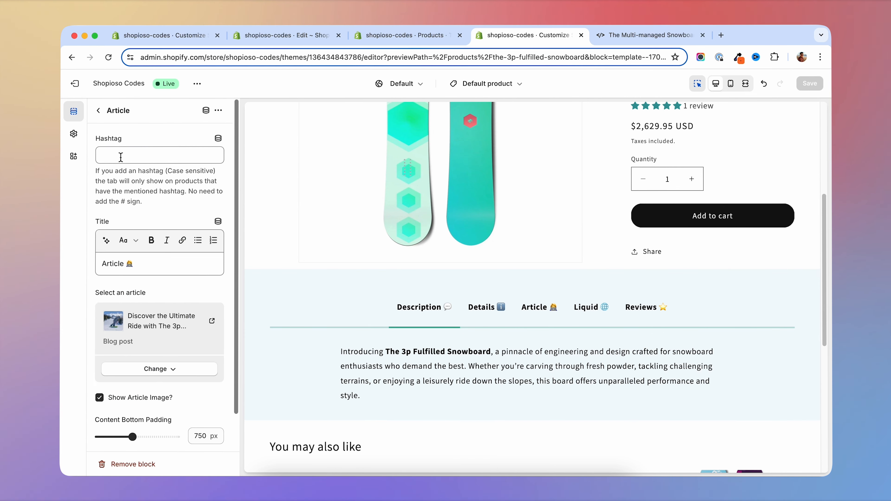
- Switch back to The Multi-managed Snowboard's storefront page and compare the content of its Details 2 and Article tabs
click(627, 34)
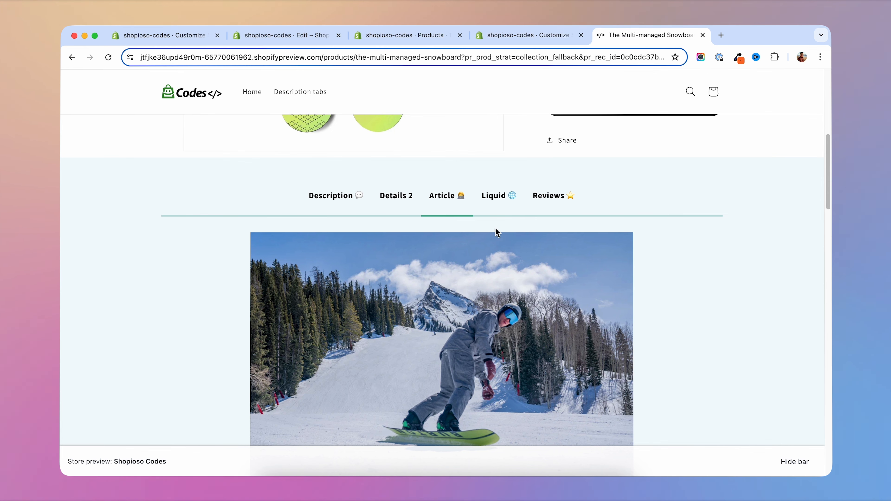
click(397, 202)
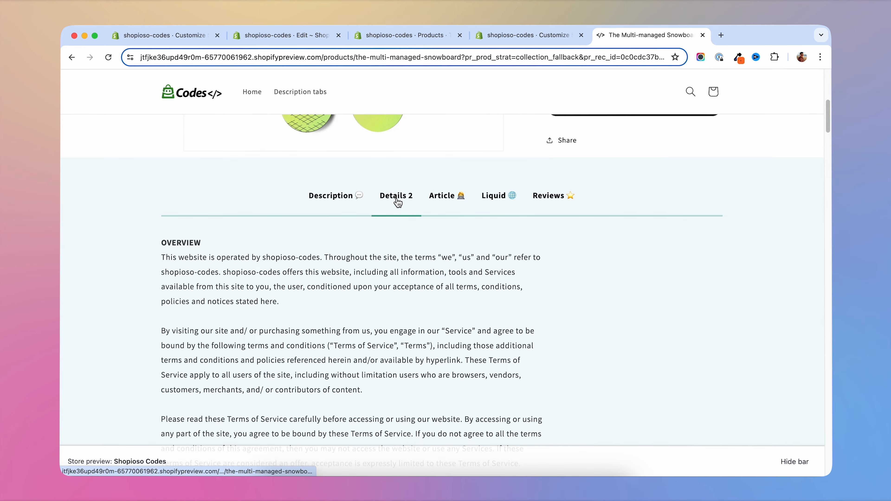
click(452, 203)
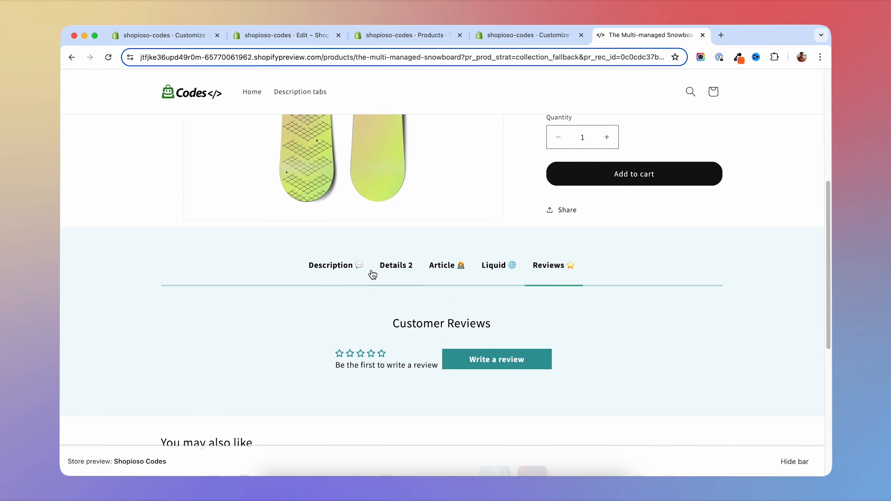
- Open The 3p Fulfilled Snowboard's storefront page and jump from its star rating to the customer reviews
scroll(372, 274, up, 4)
click(290, 114)
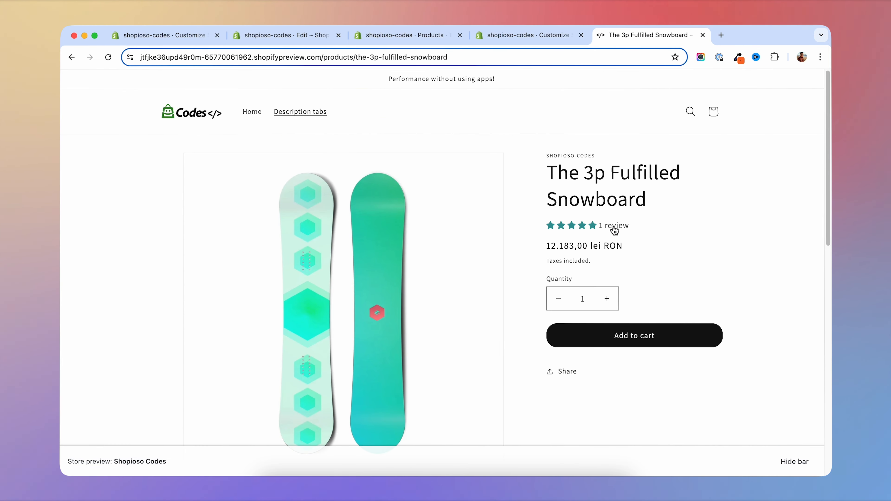
click(556, 227)
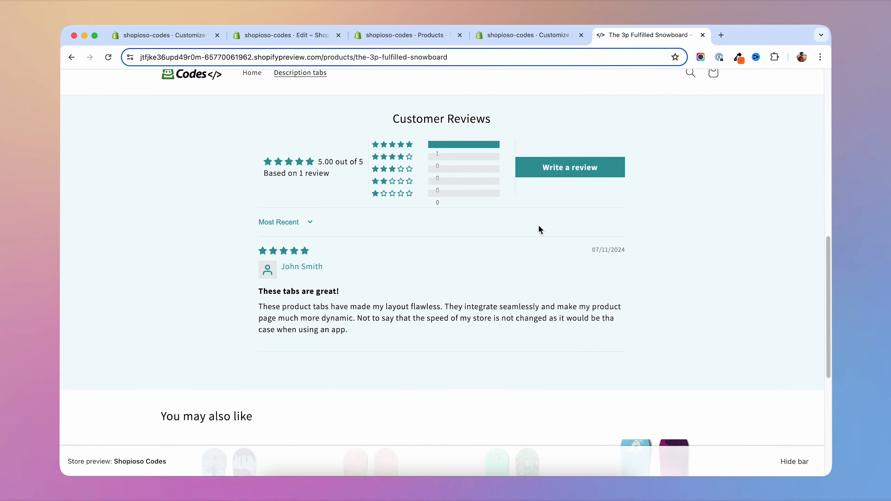
- Examine the Reviews tab's rating summary and customer review, along with the surrounding product page layout
scroll(540, 225, up, 3)
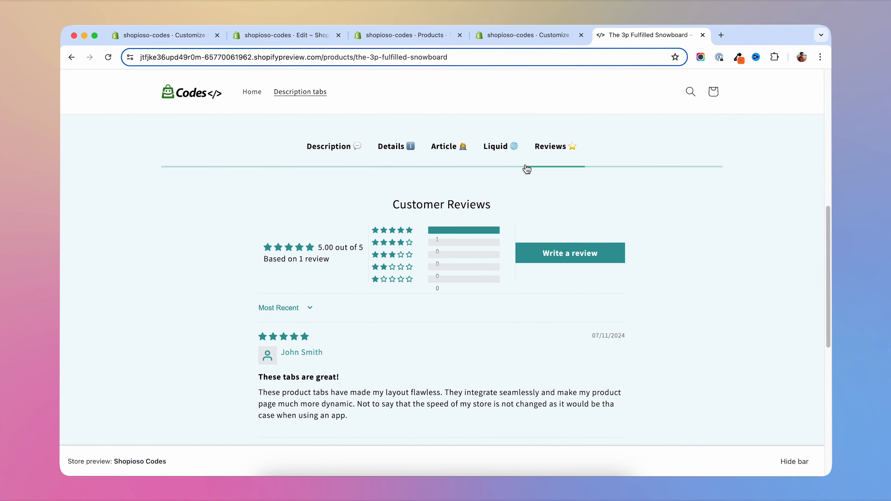
scroll(419, 264, down, 5)
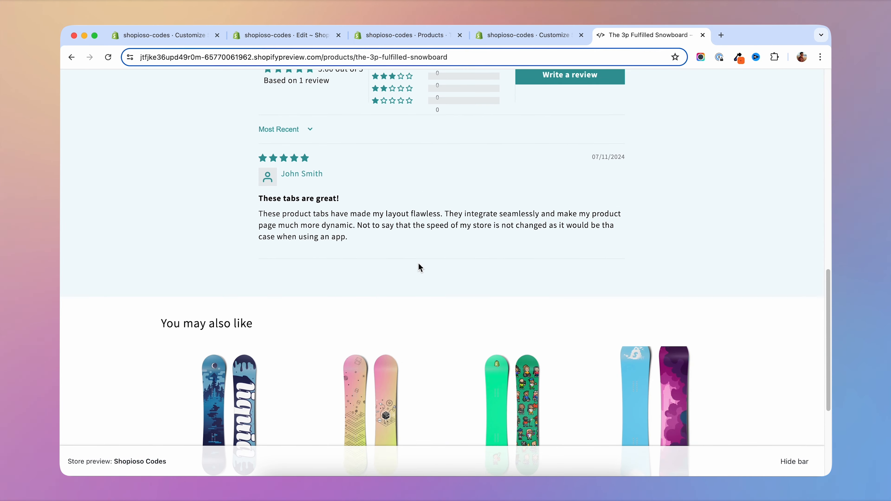
scroll(418, 263, up, 4)
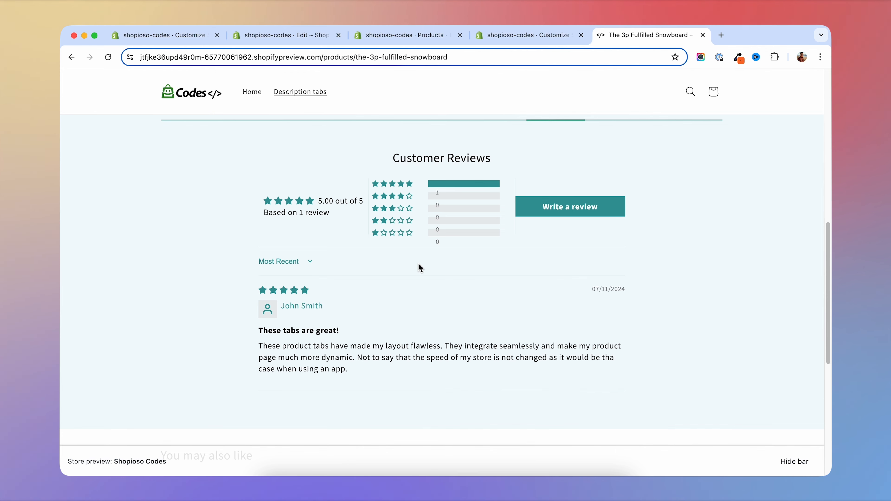
scroll(420, 267, up, 2)
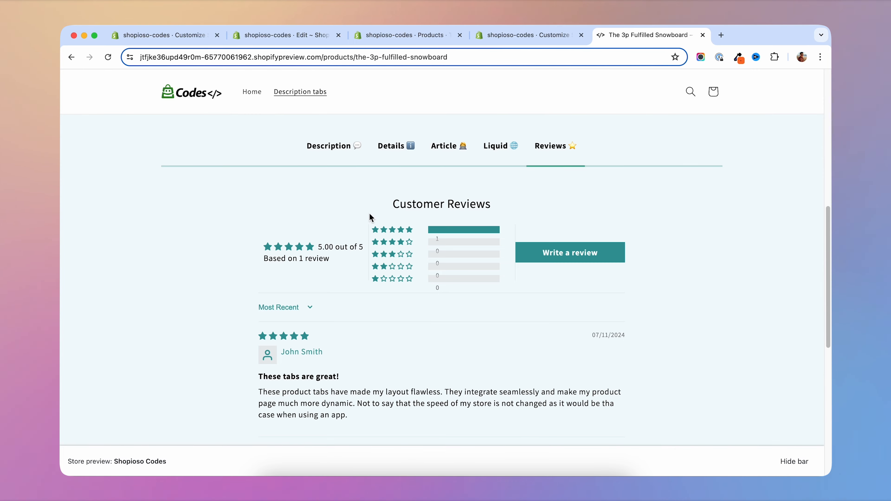
scroll(388, 363, down, 1)
scroll(388, 364, down, 3)
scroll(388, 335, up, 4)
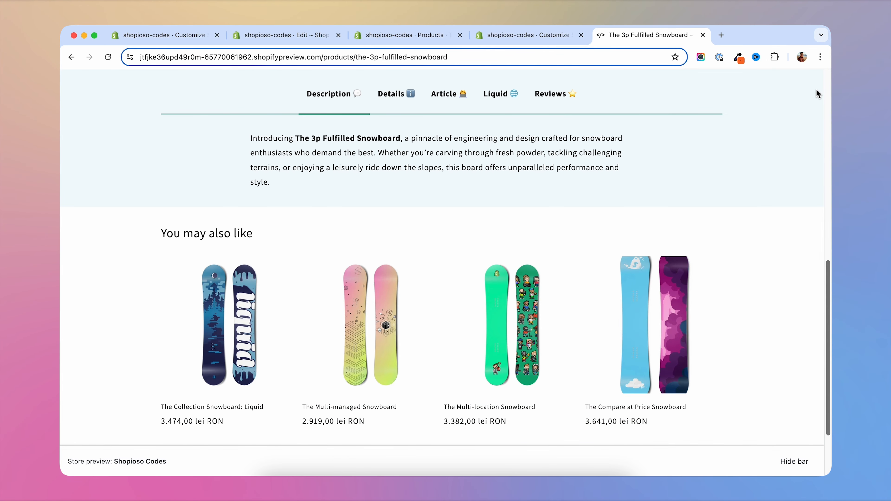
scroll(782, 157, up, 2)
scroll(779, 155, up, 2)
- Inspect the product page in the browser's mobile preview, check how the tabs are laid out, and close the developer tools
right_click(728, 181)
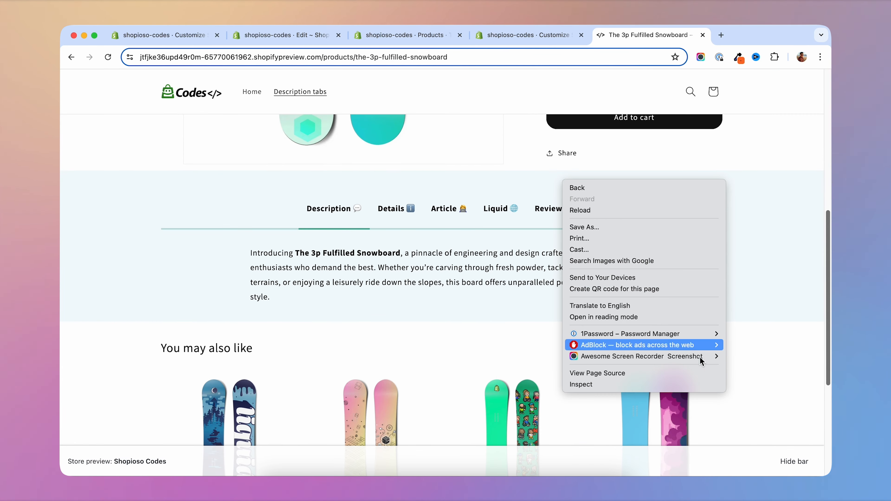
click(658, 385)
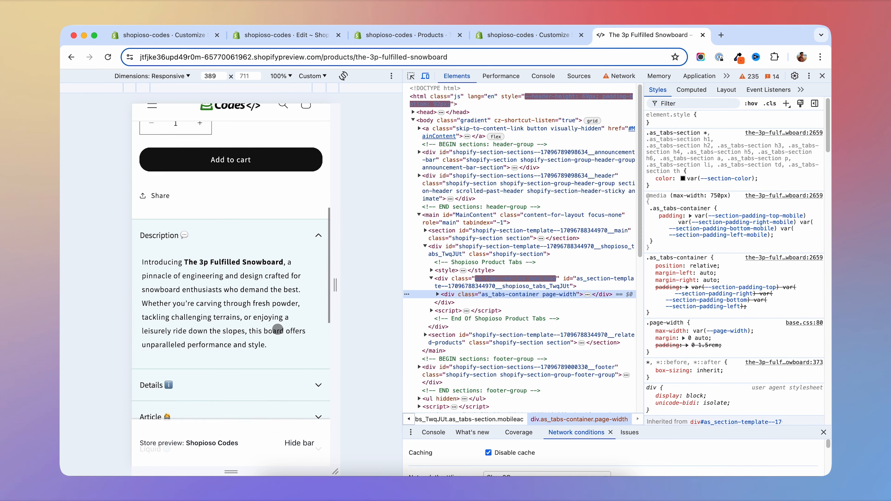
scroll(333, 324, down, 3)
scroll(277, 329, down, 2)
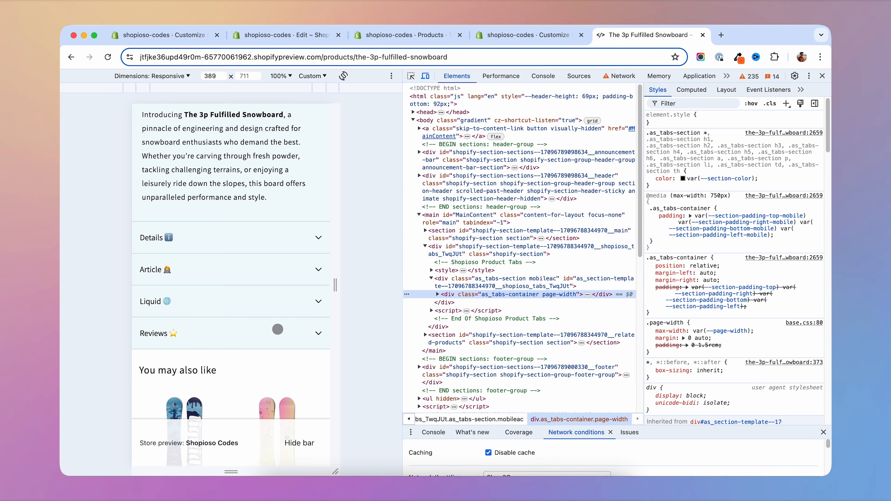
key(super+alt+i)
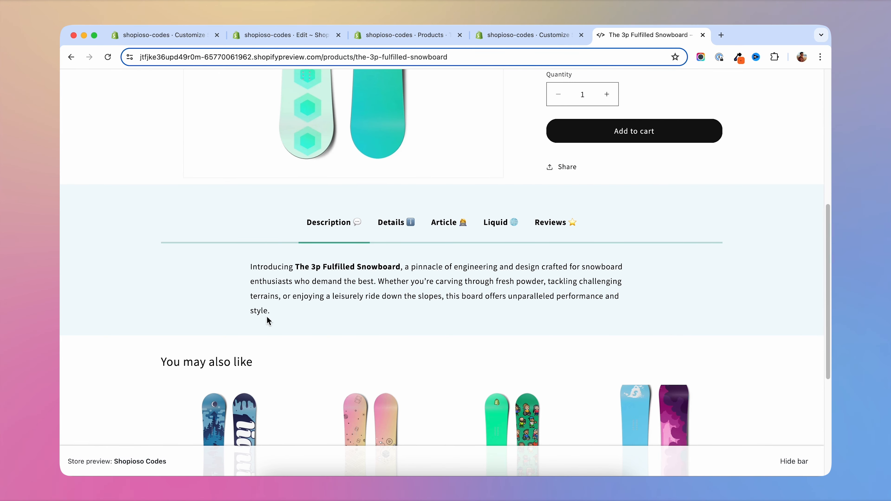